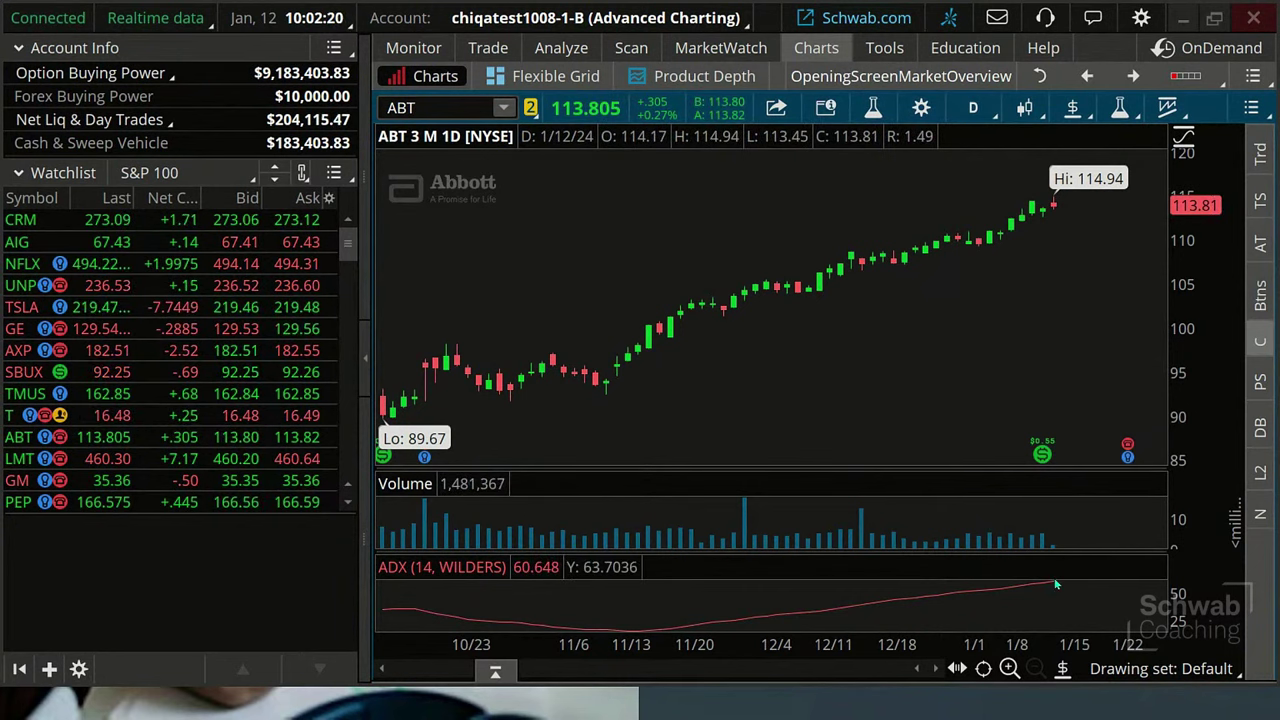
Add the StochasticFast study as a lower study on the ABT chart and enlarge its pane
mouse_move(1055, 584)
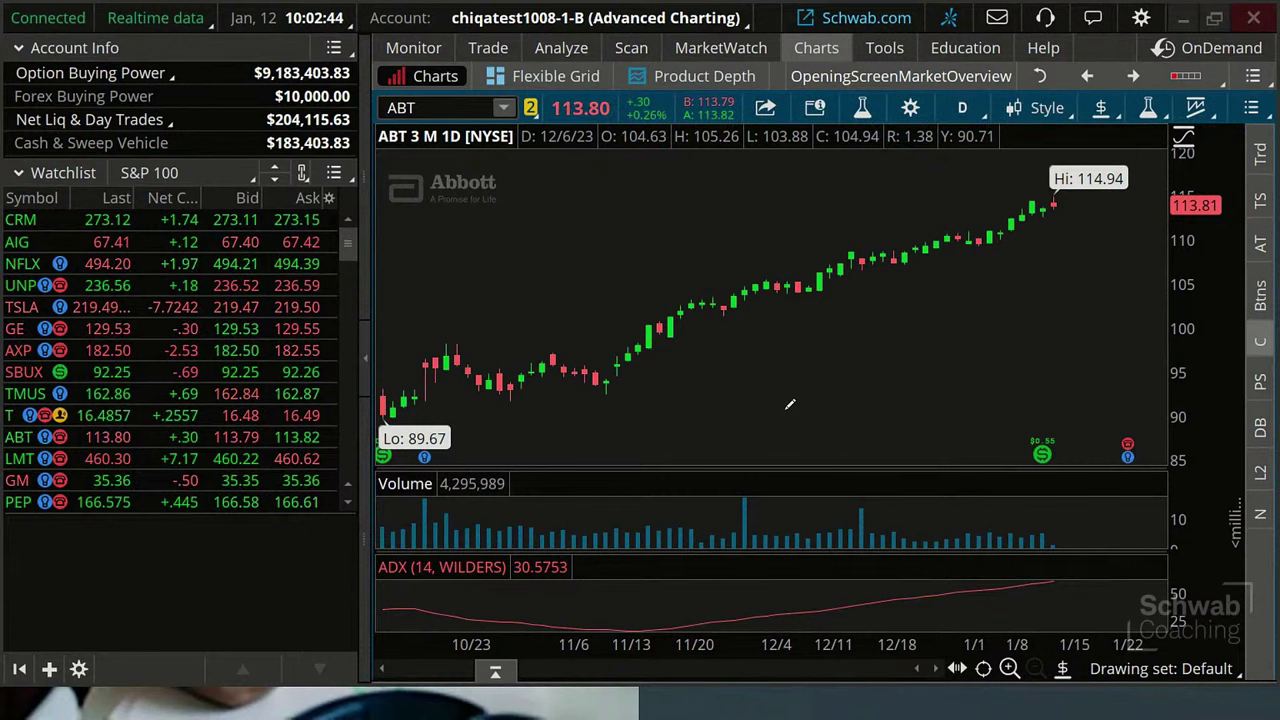
left_click(1145, 108)
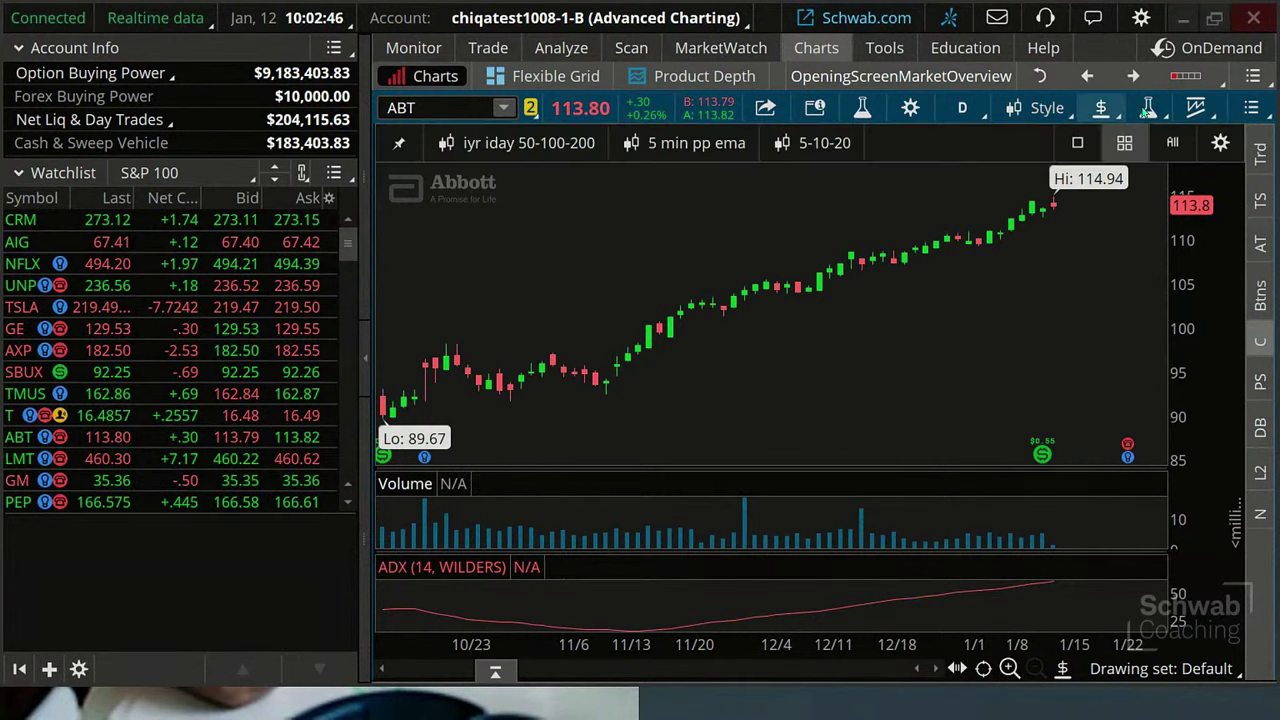
left_click(1143, 112)
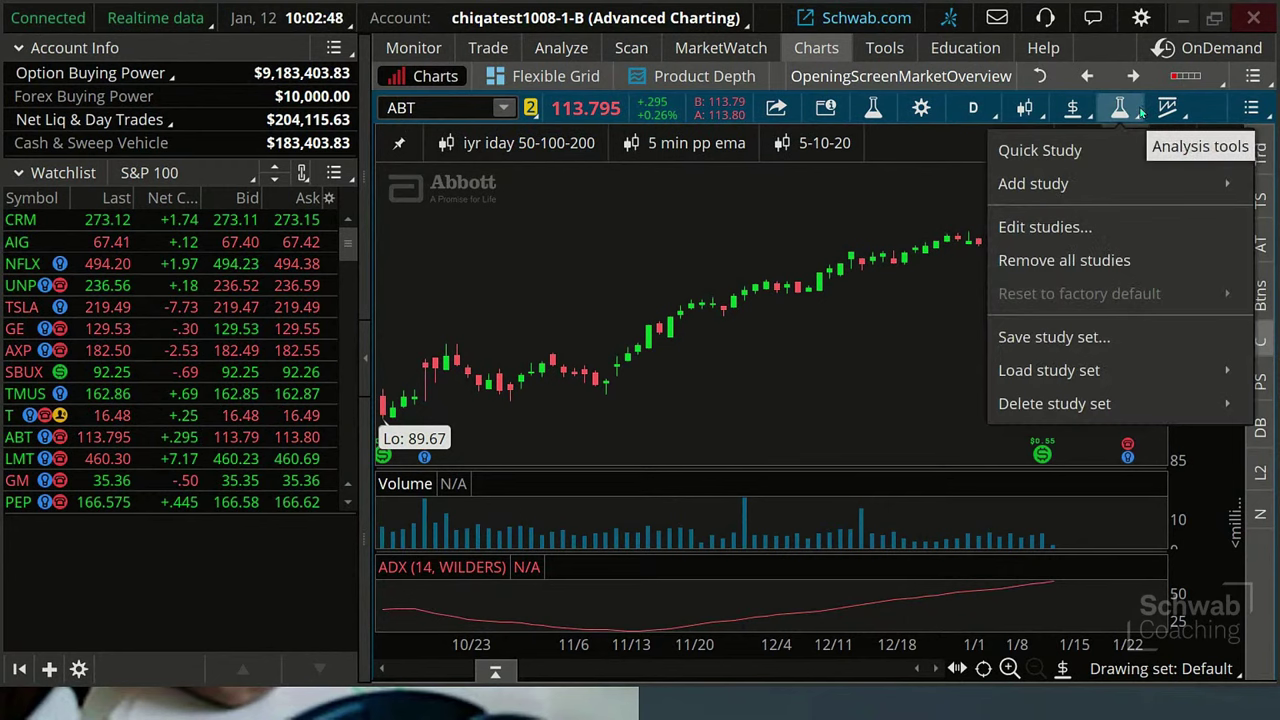
left_click(1047, 228)
left_click(138, 110)
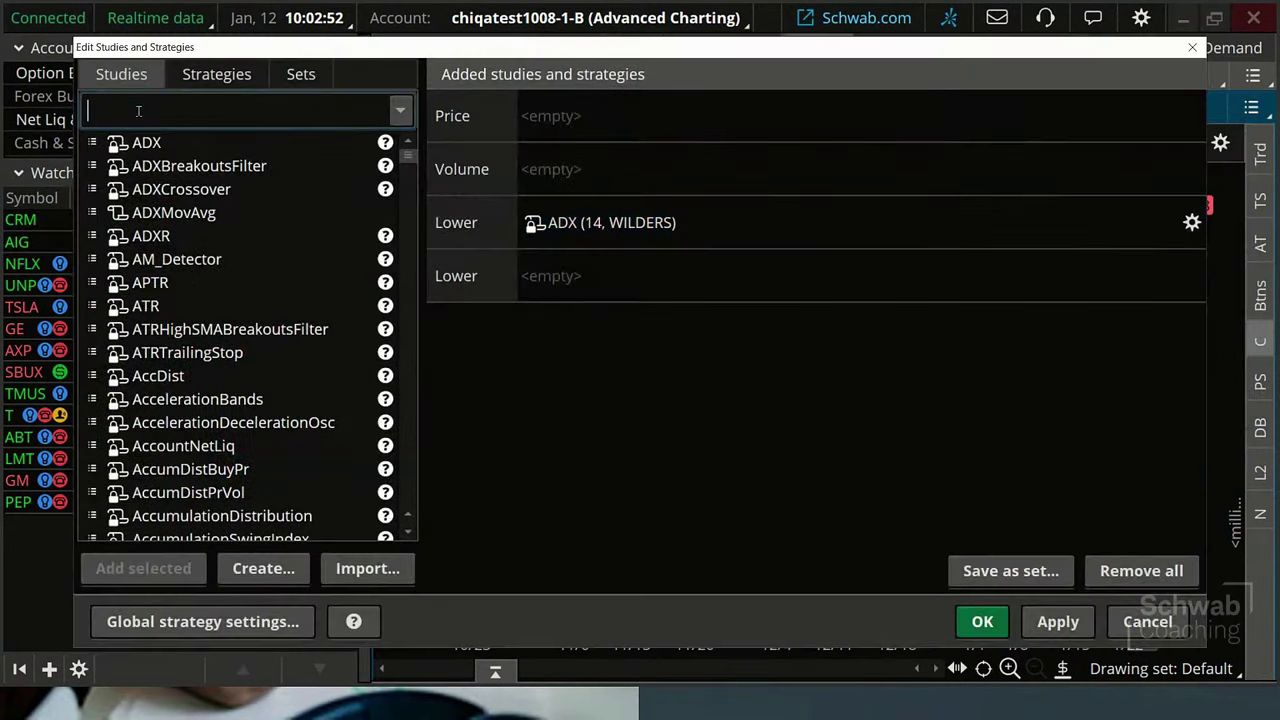
type("stochas")
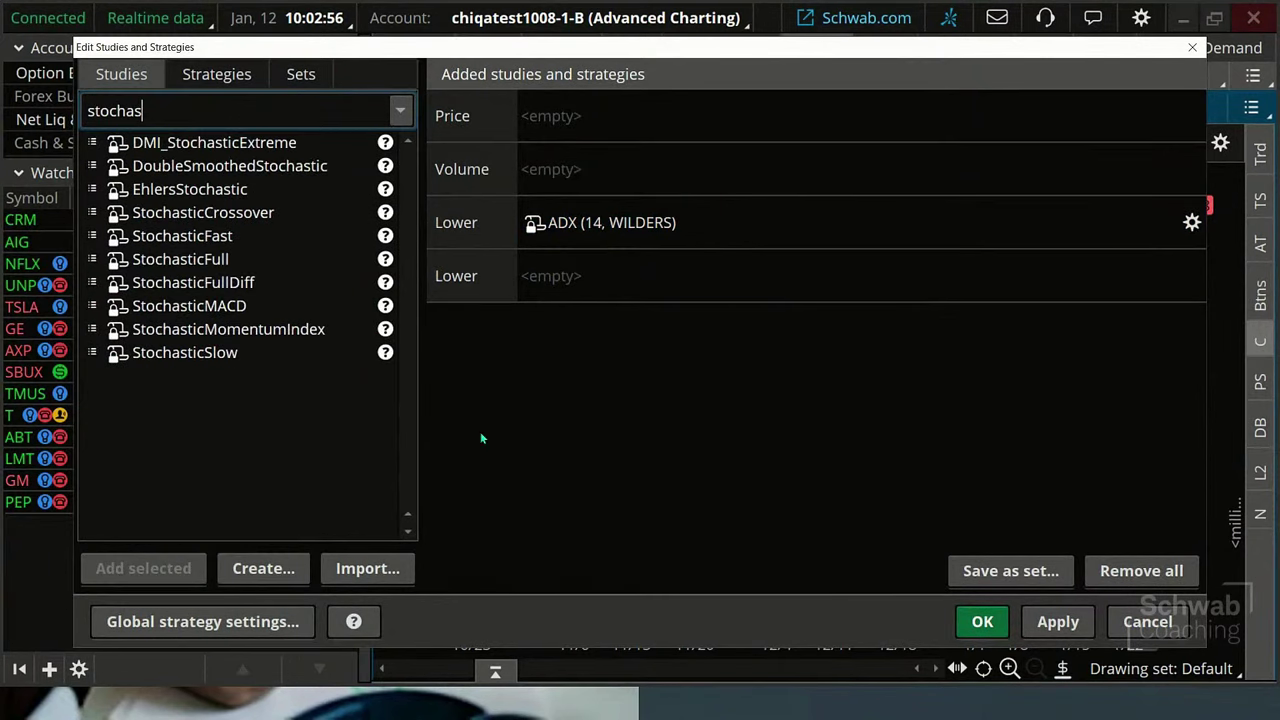
left_click(227, 237)
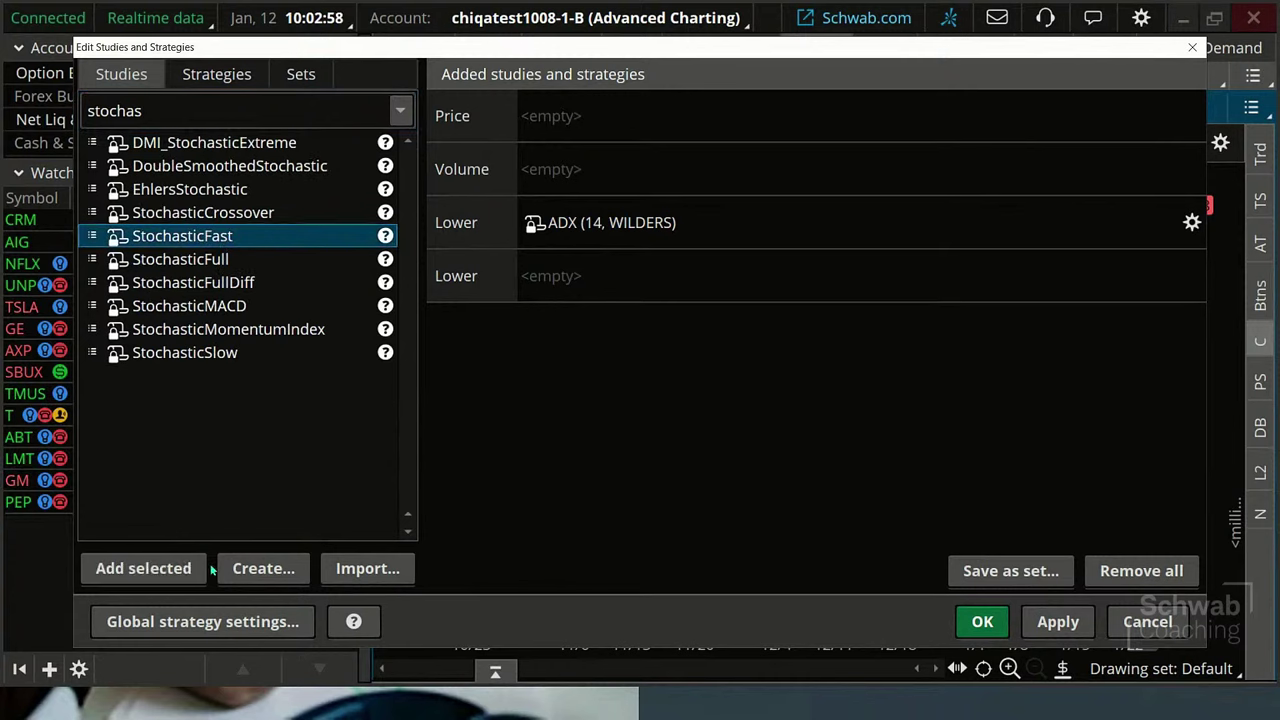
left_click(143, 568)
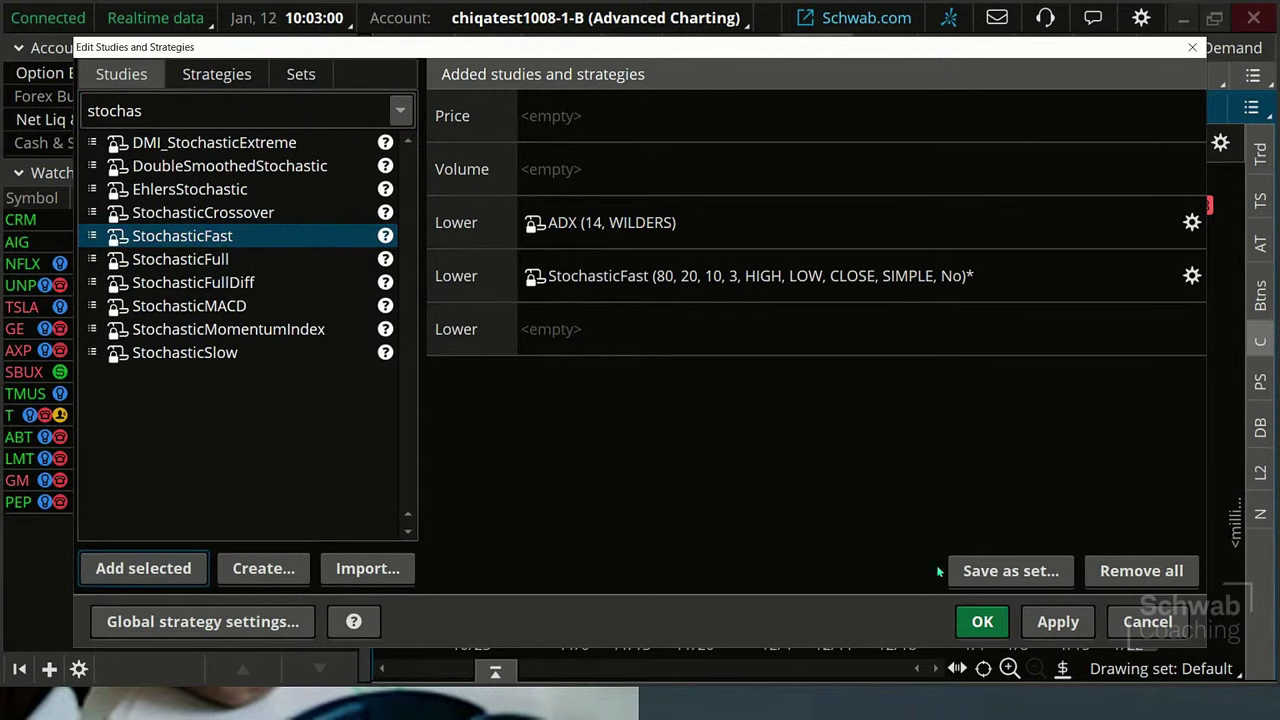
left_click(1078, 624)
left_click(990, 618)
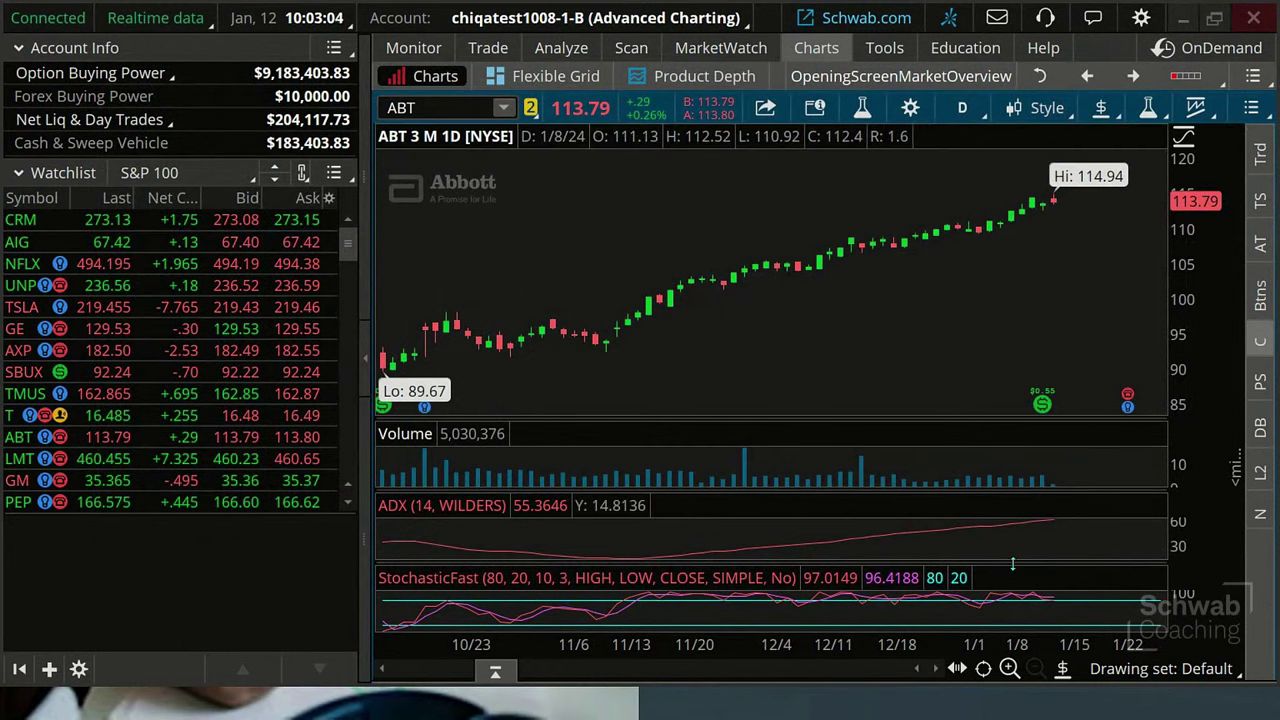
left_click_drag(1010, 566, 1006, 512)
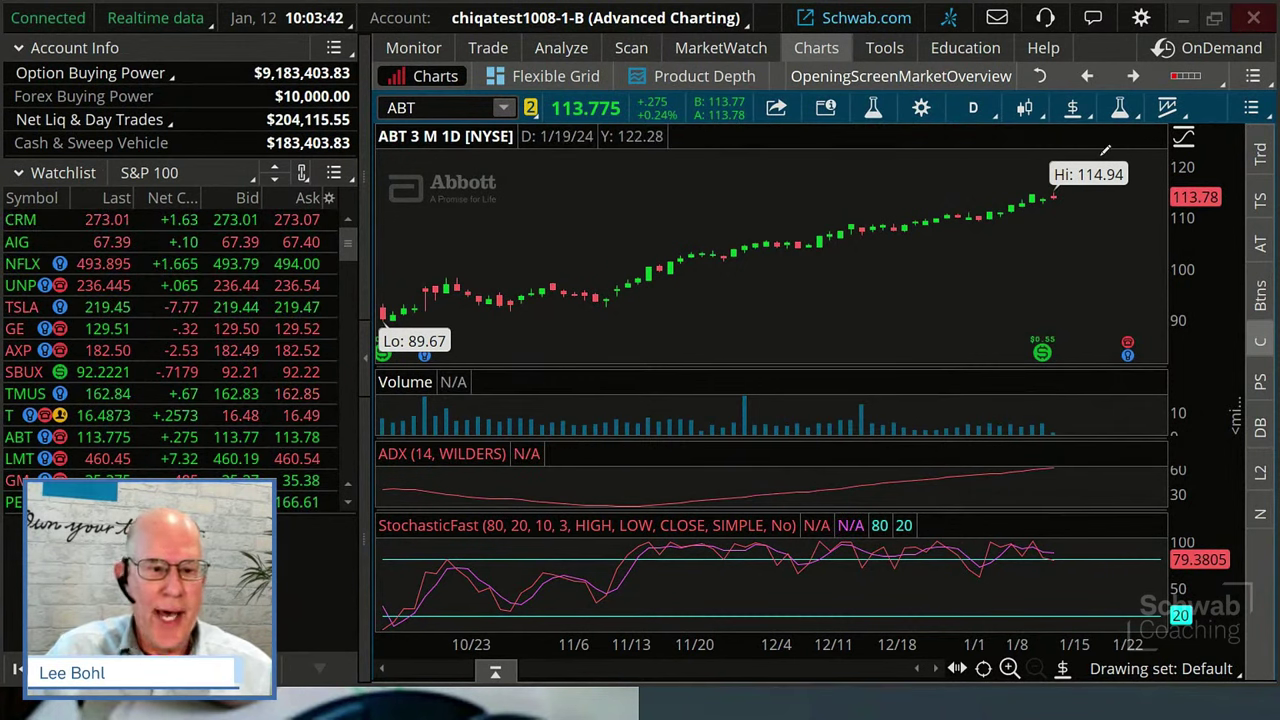
Remove the ADX and StochasticFast studies from the ABT chart and apply the change
left_click(1121, 108)
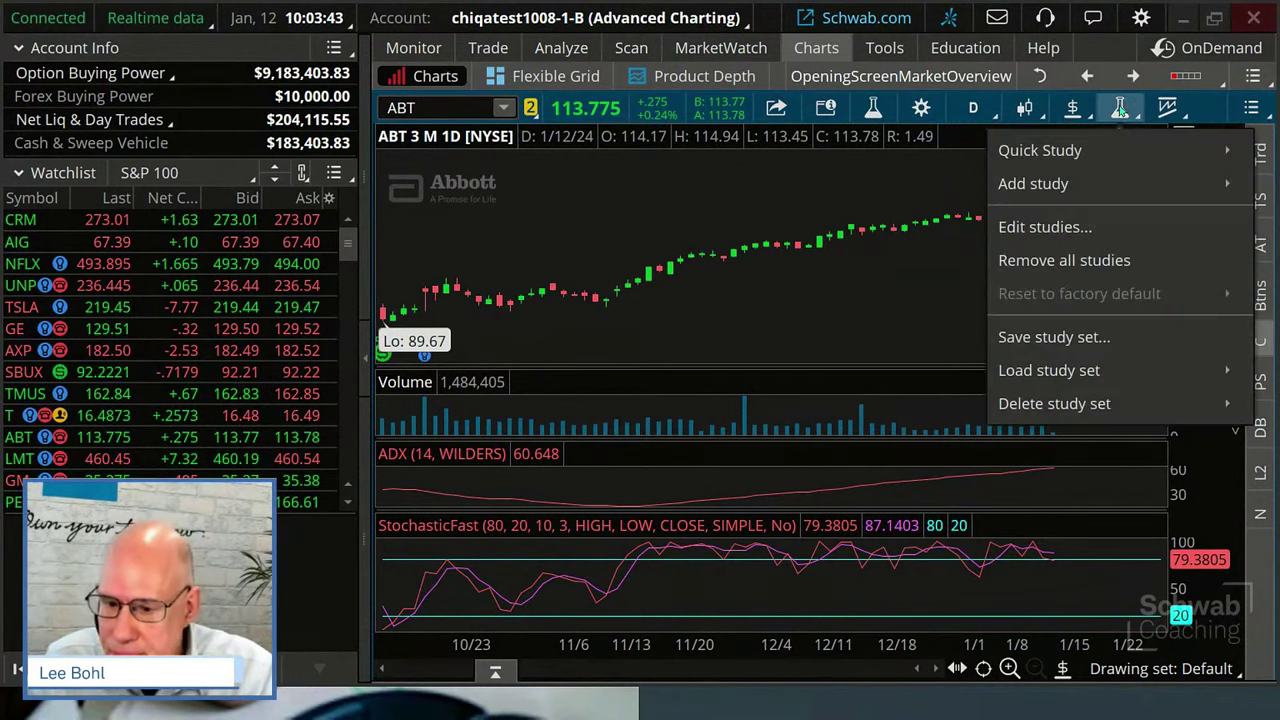
left_click(1040, 227)
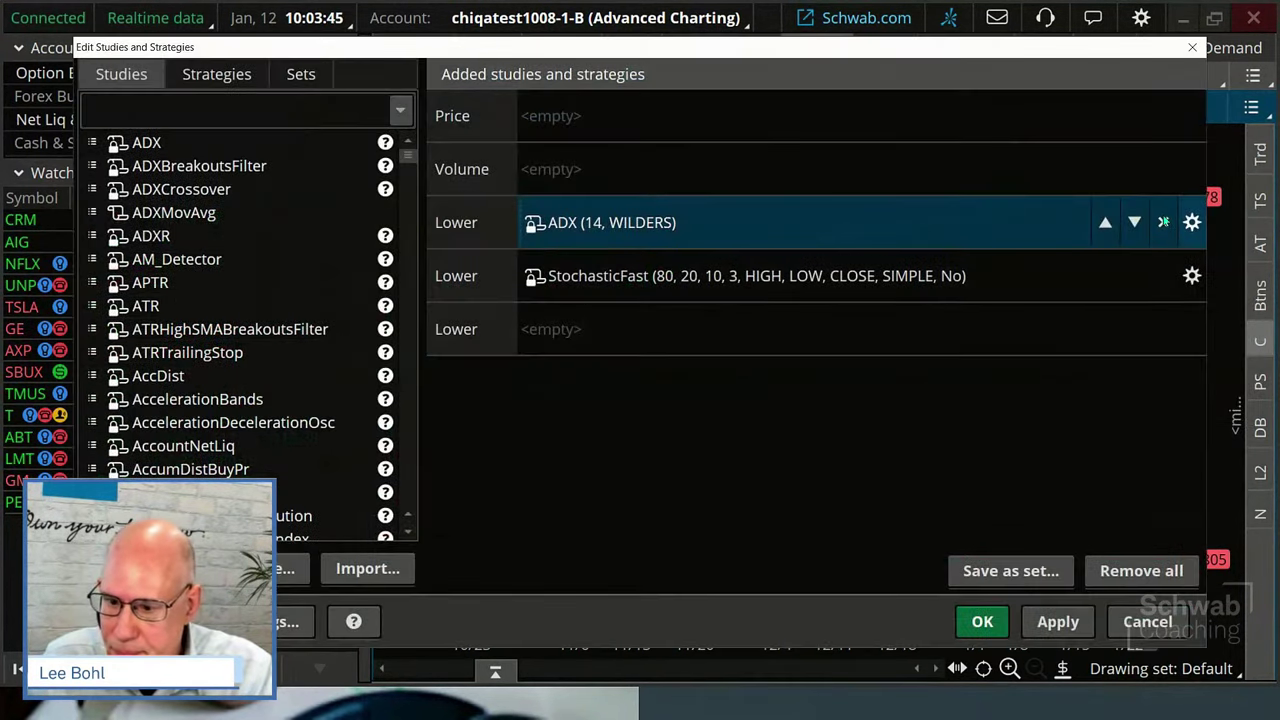
left_click(1163, 222)
left_click(1163, 222)
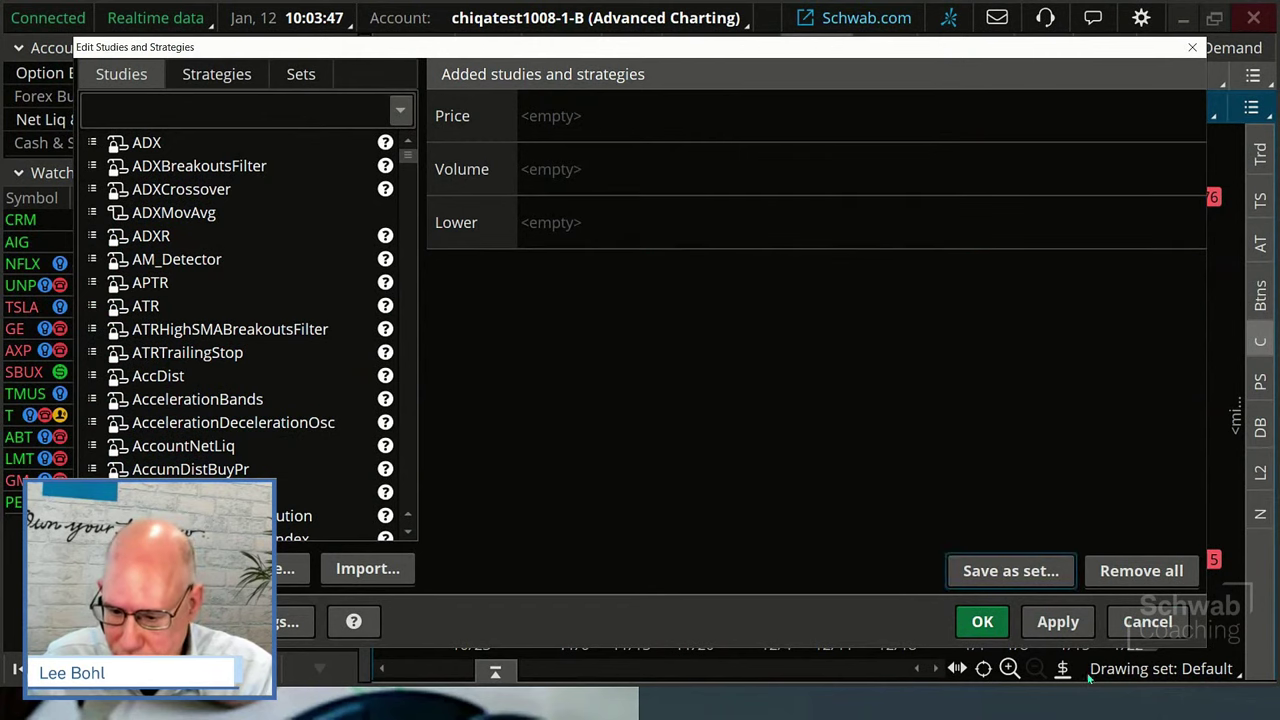
left_click(1057, 621)
left_click(982, 621)
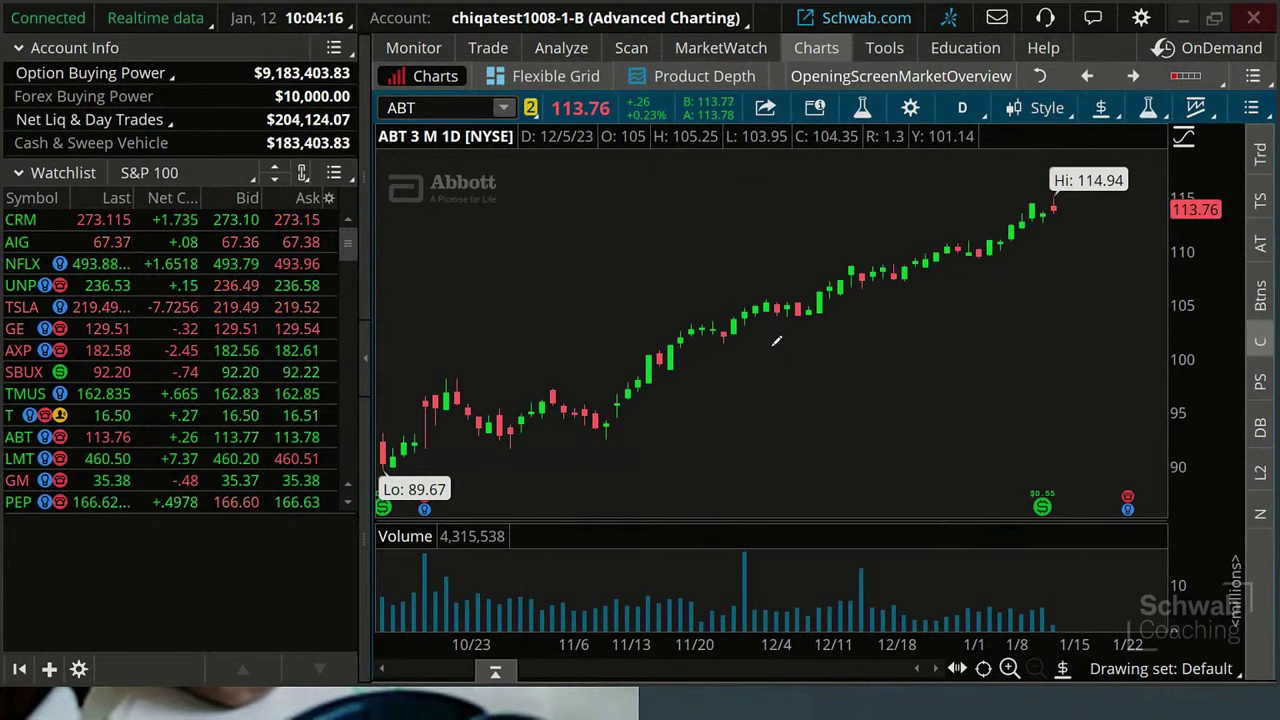
Add a study filter to the S&P 500 stock scan and bring its settings into view
mouse_move(427, 133)
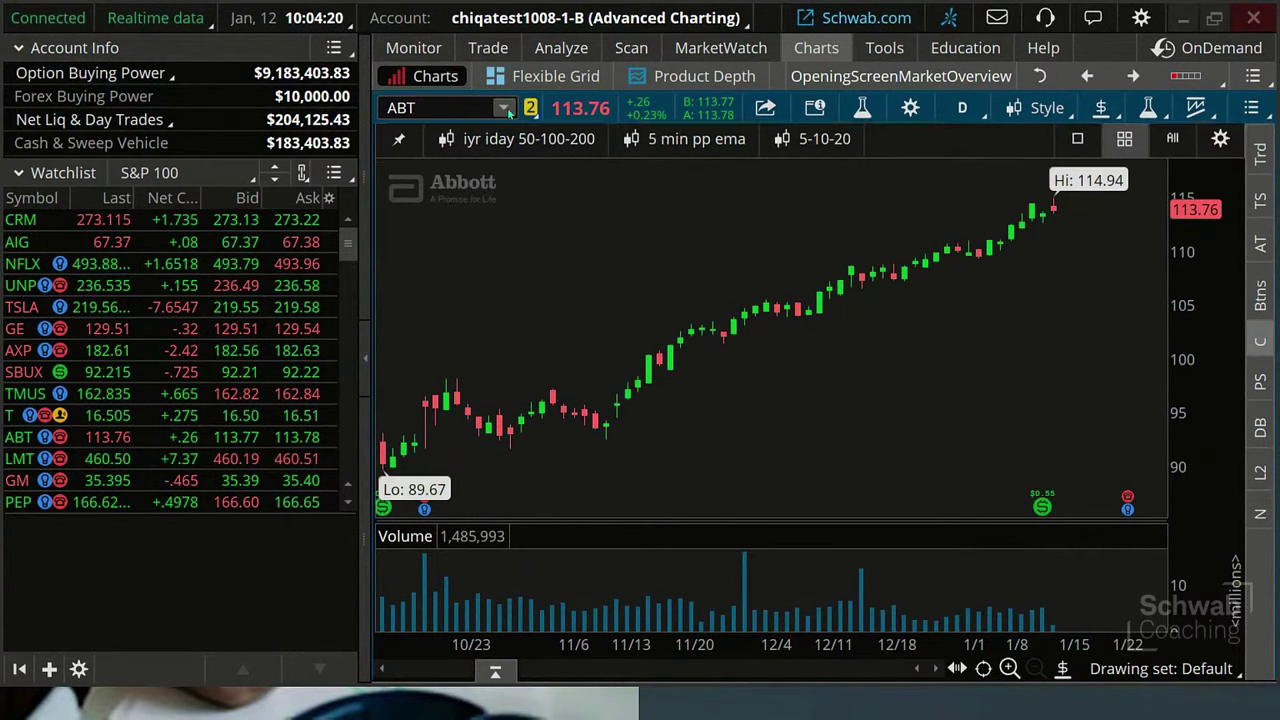
left_click(640, 50)
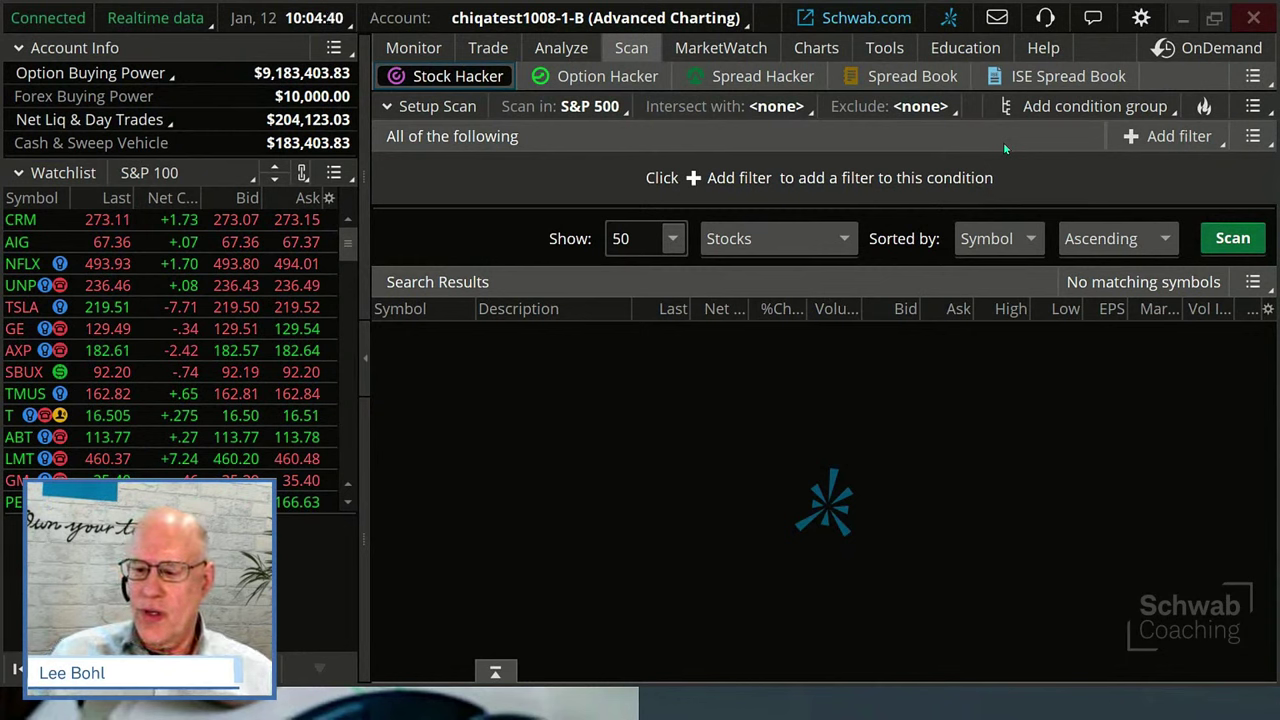
left_click(1160, 137)
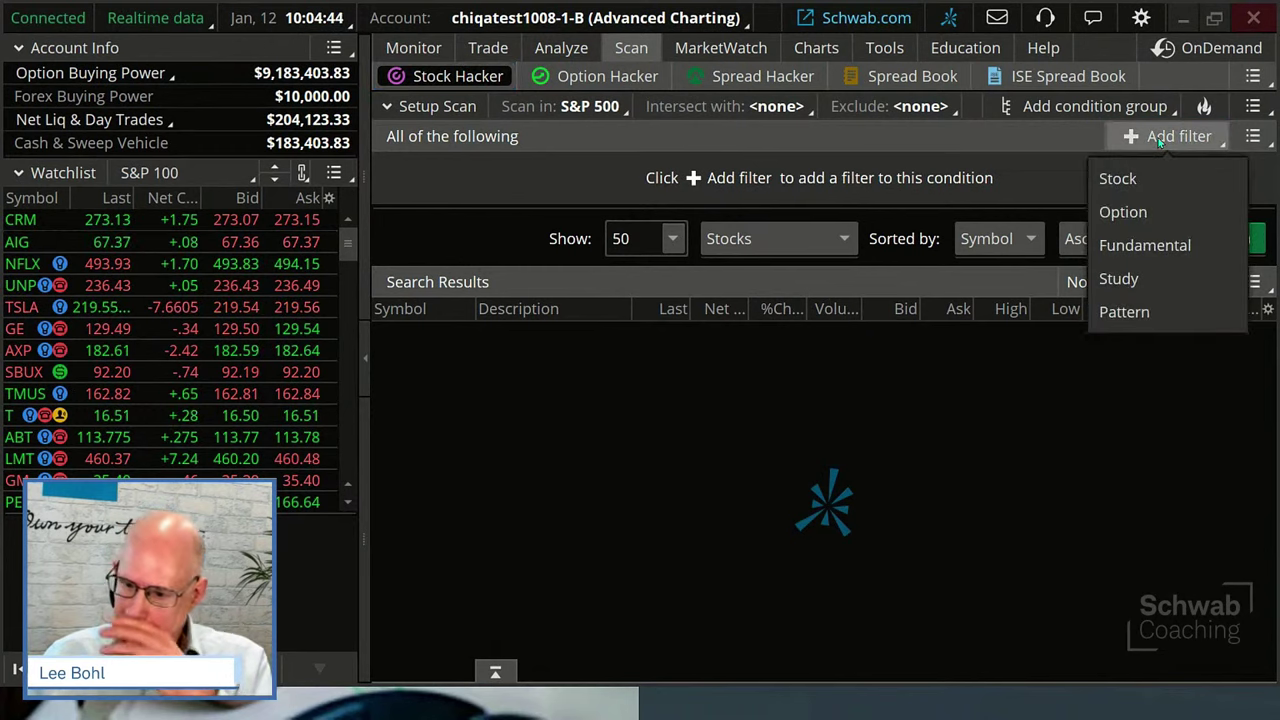
left_click(1119, 280)
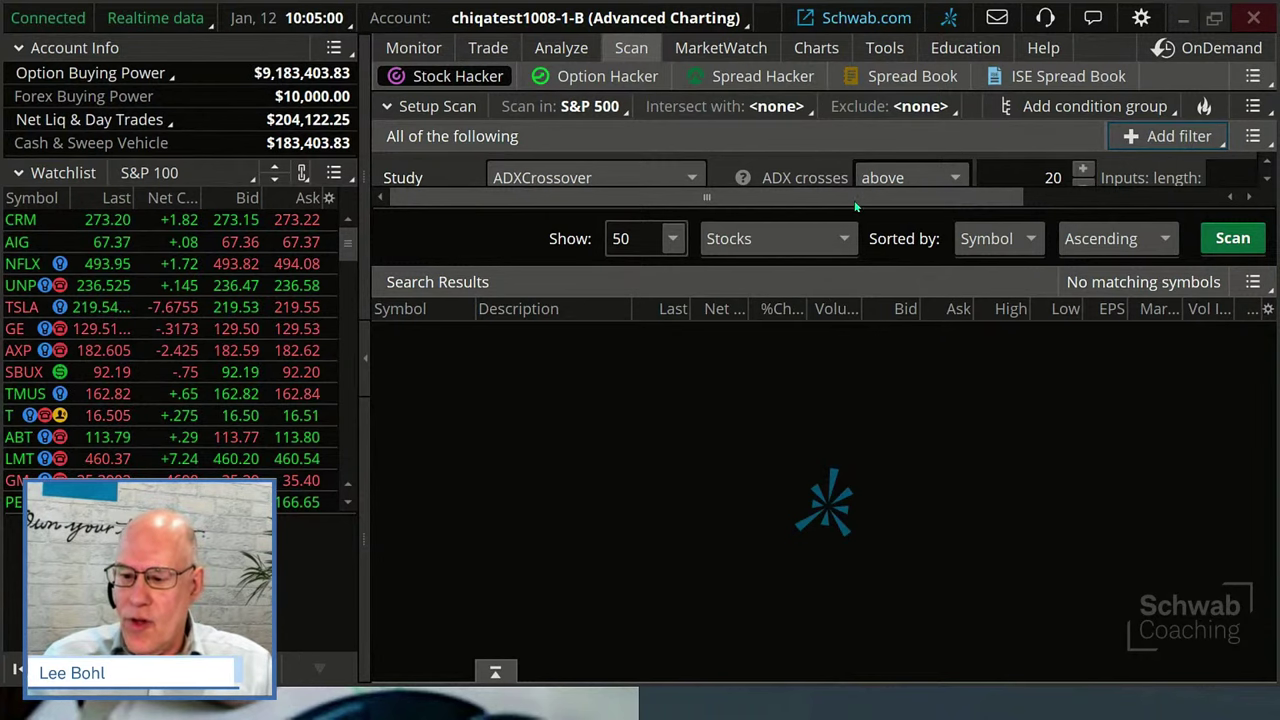
left_click_drag(855, 205, 855, 334)
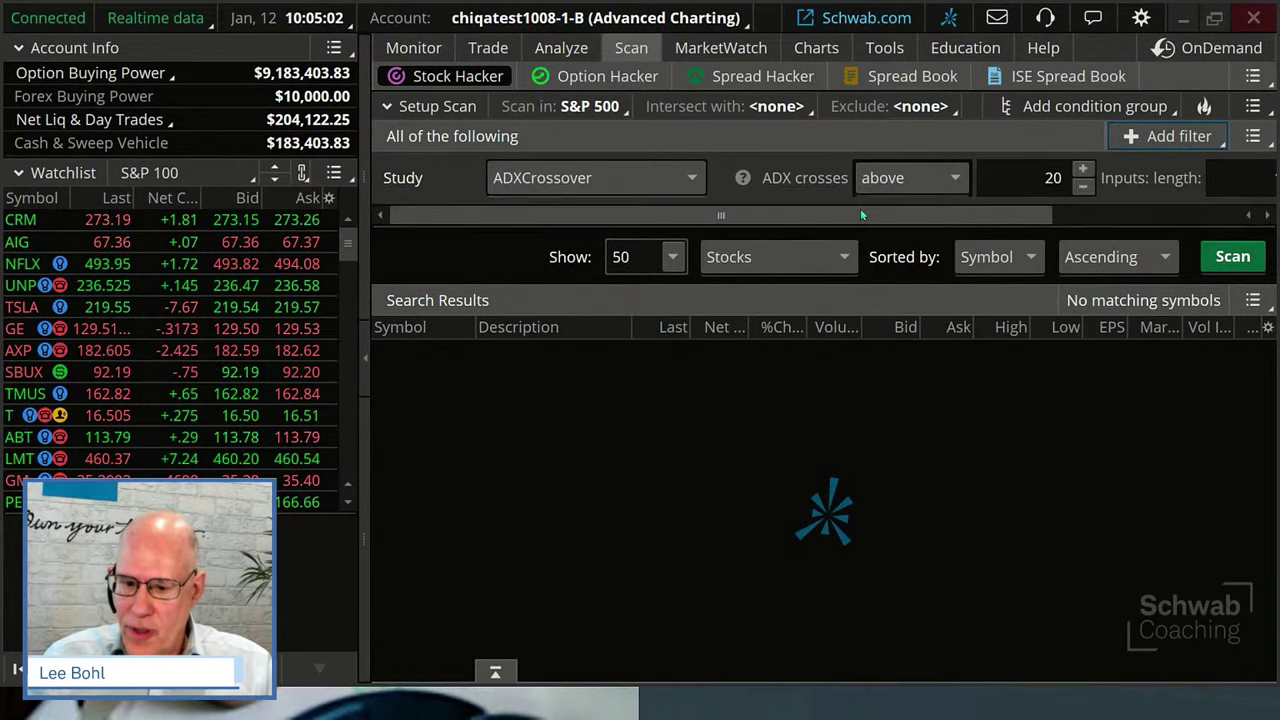
scroll(1000, 215, "right", 3)
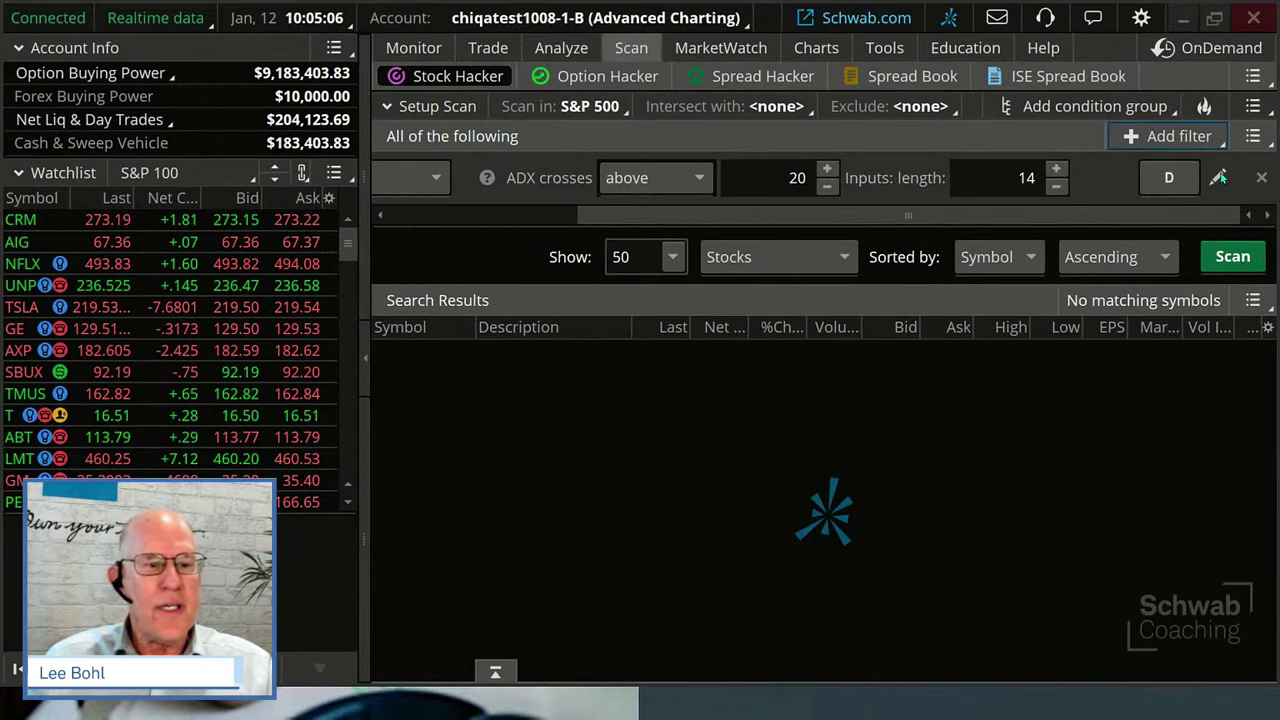
Replace the filter's default ADXCrossover condition with a new condition based on the ADX study with a length of 60
left_click(1218, 177)
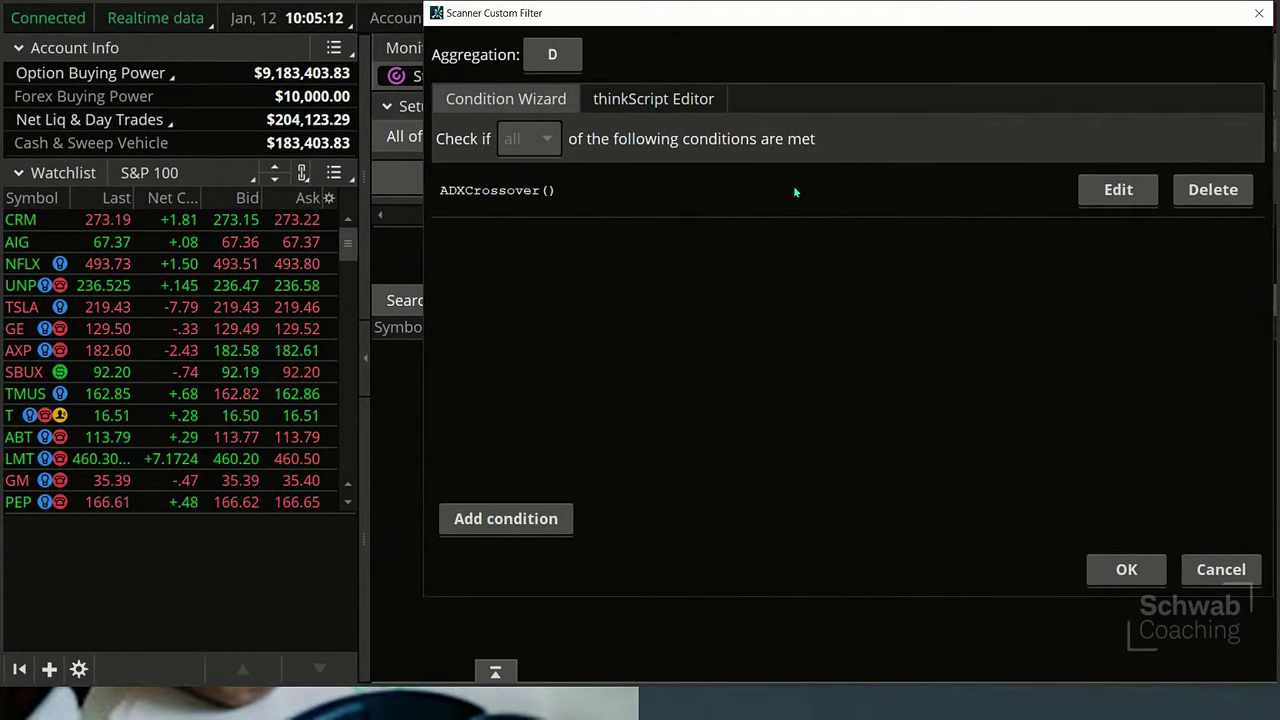
left_click(1229, 193)
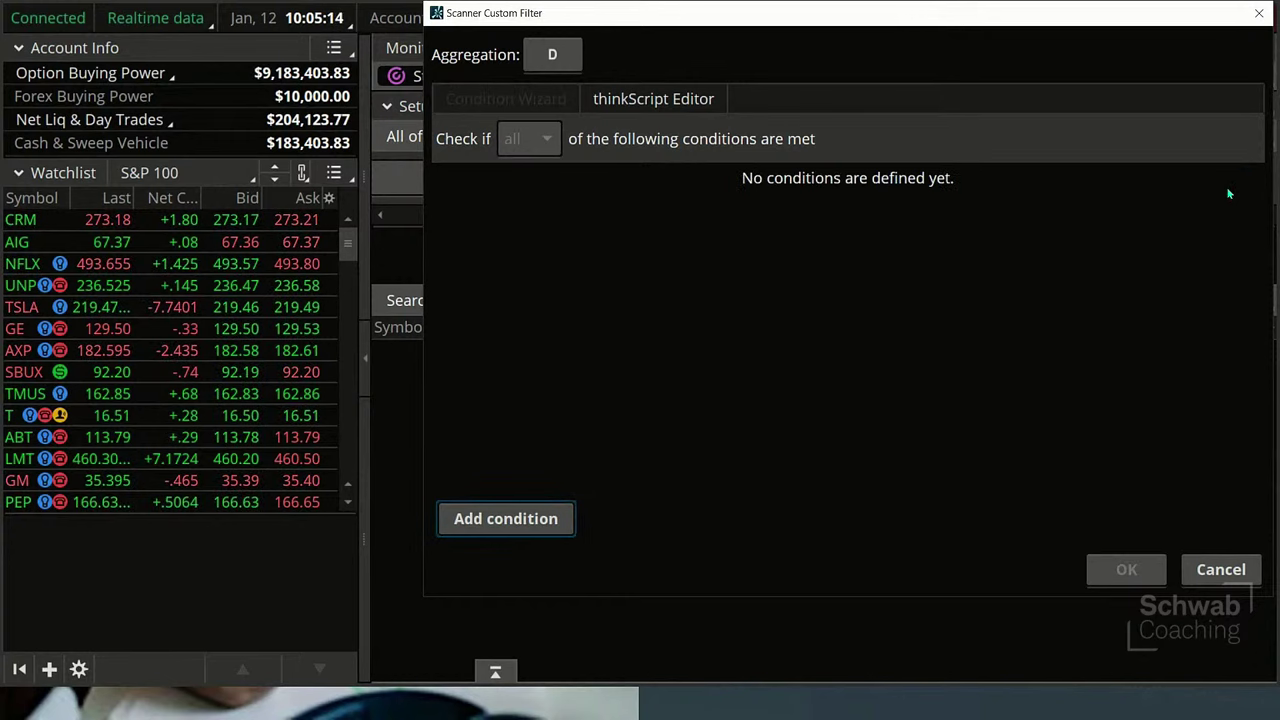
left_click(490, 517)
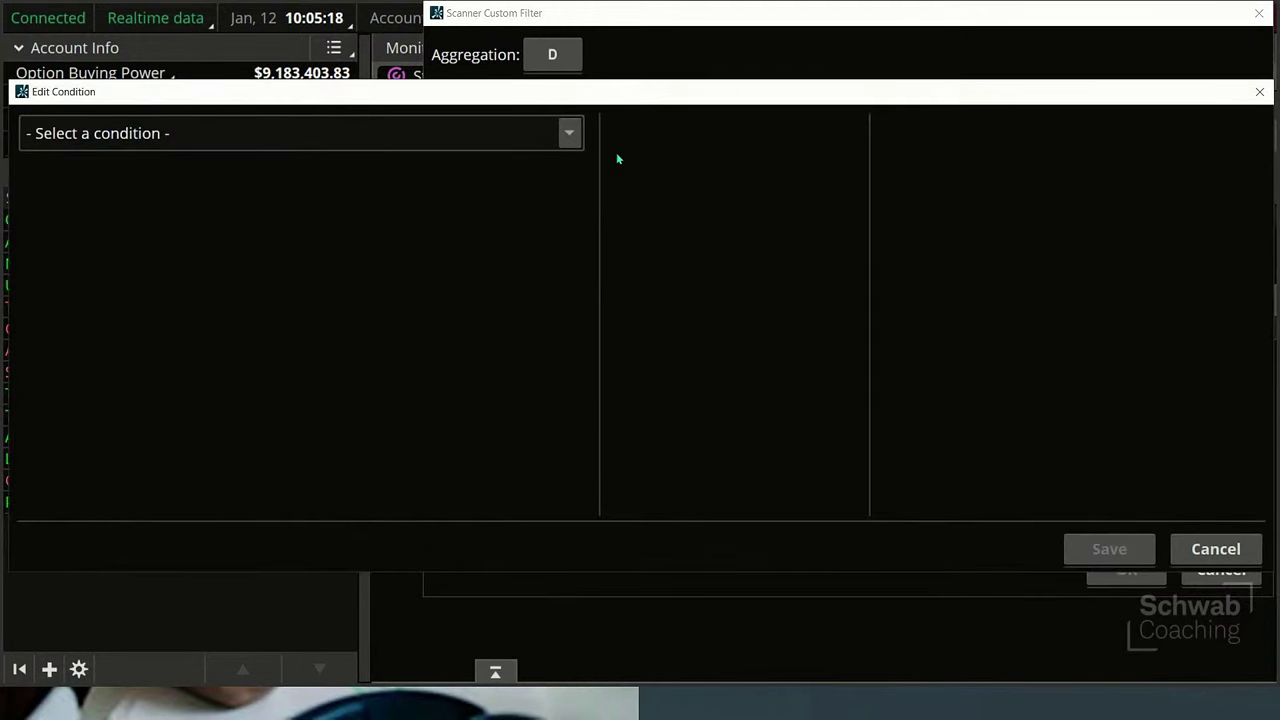
left_click(552, 133)
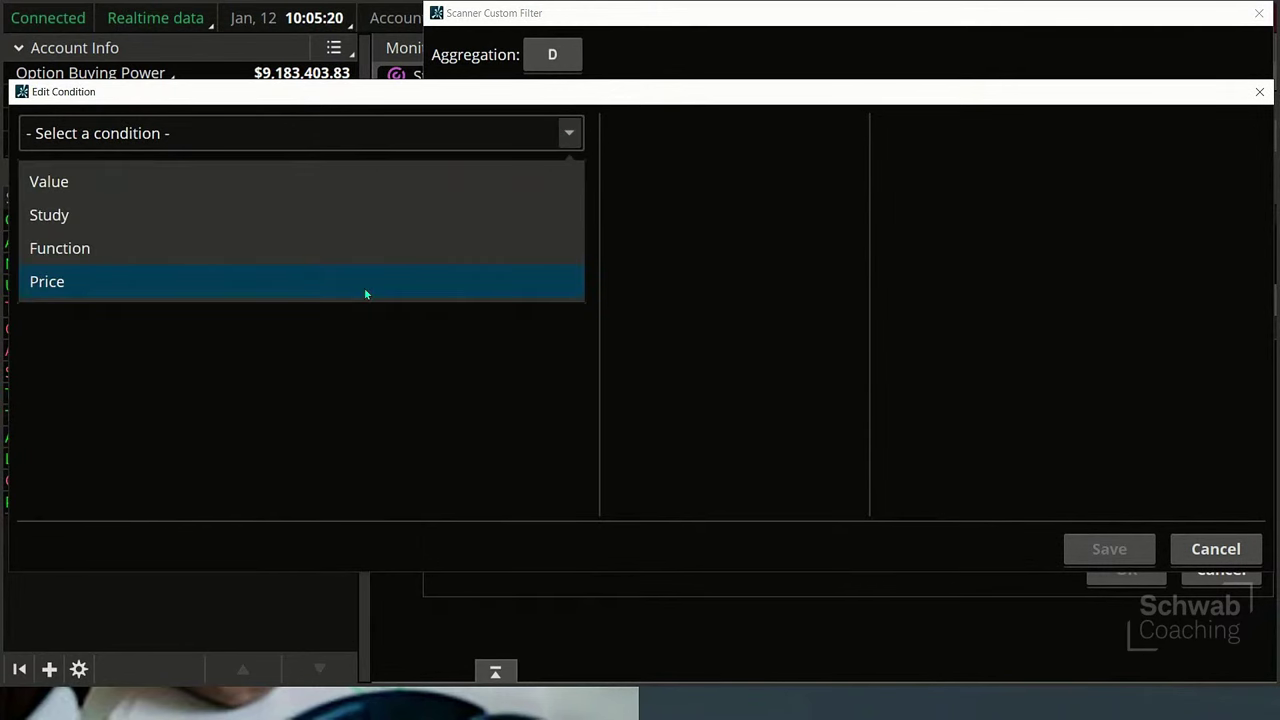
left_click(305, 219)
left_click(182, 129)
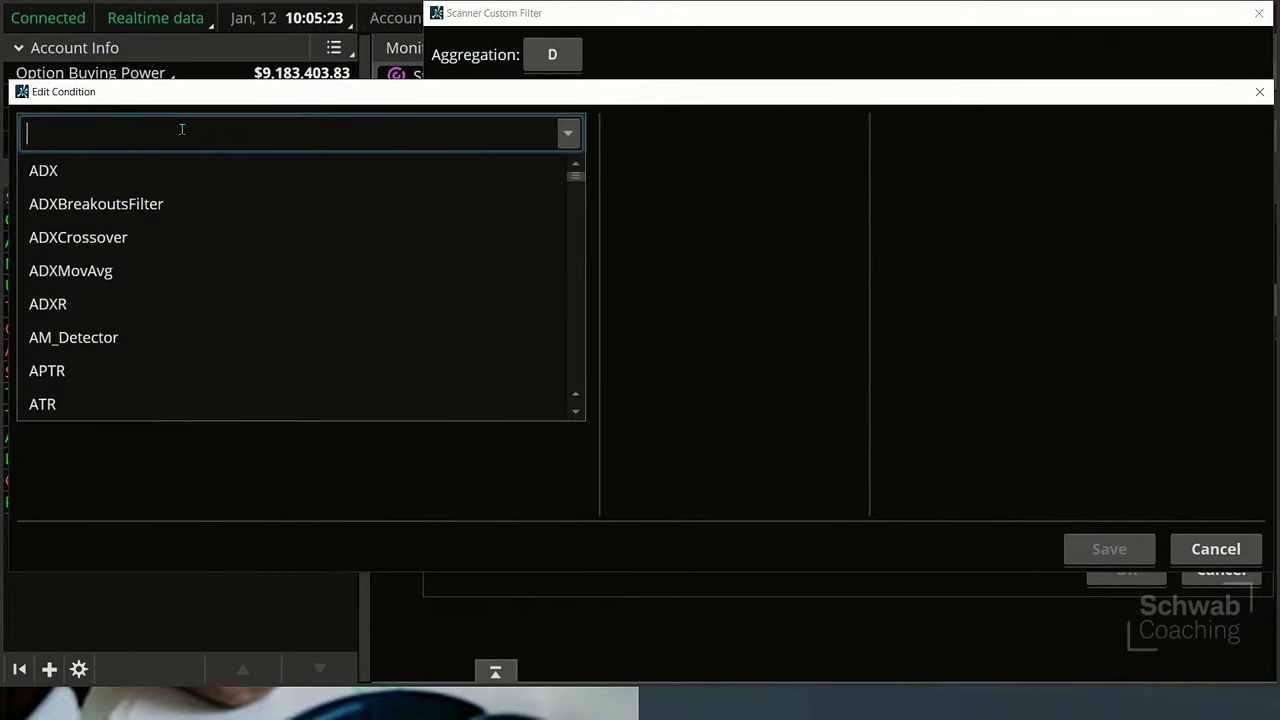
left_click(44, 171)
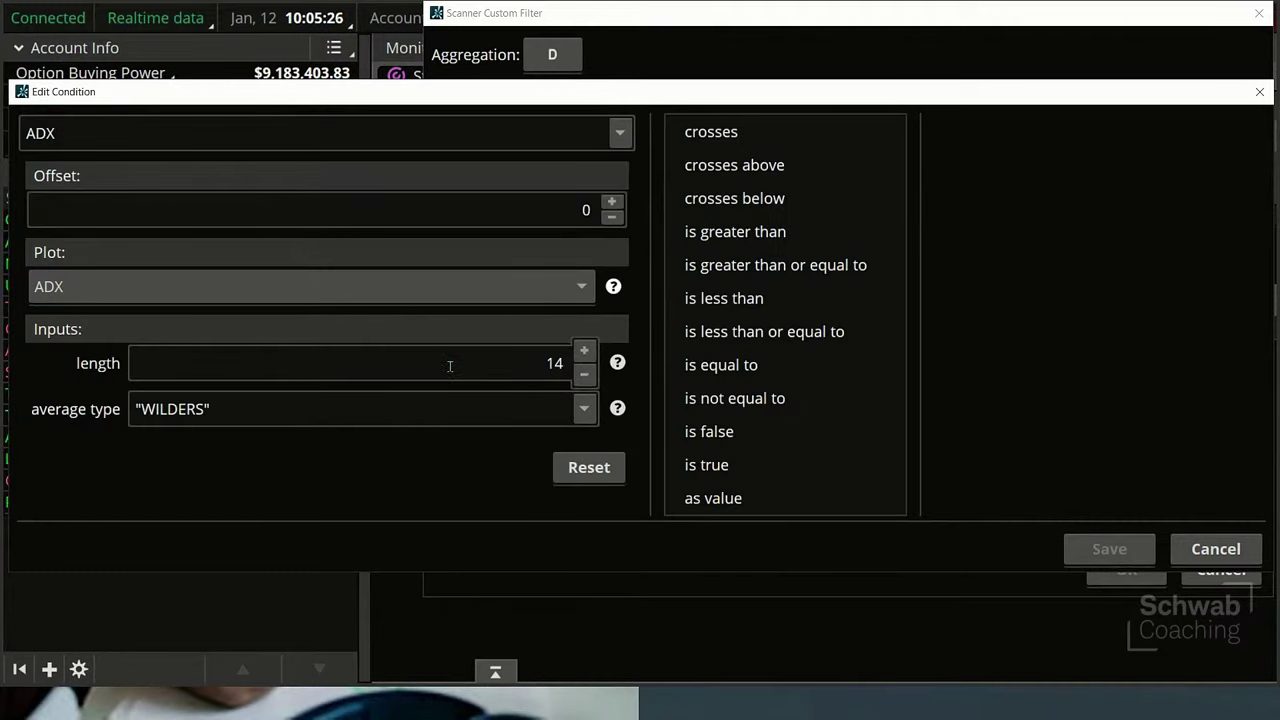
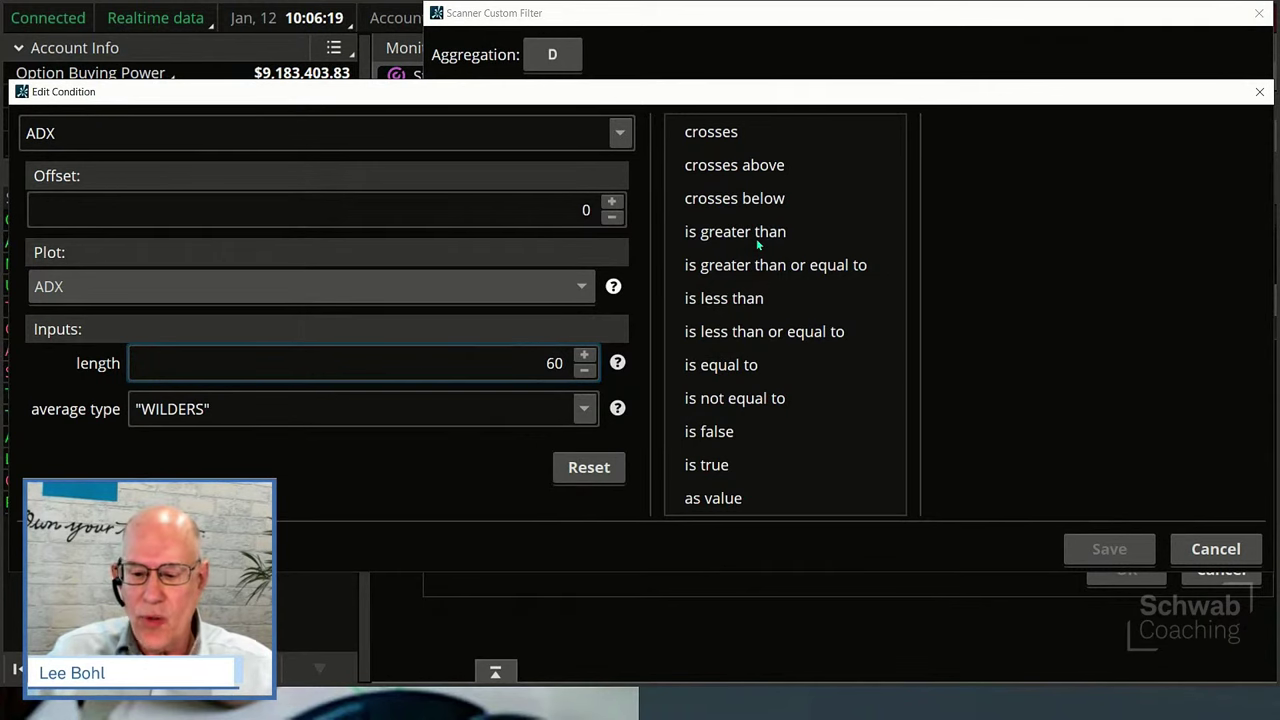
Complete the ADX condition as "is less than" the value 17, save the custom filter and run the scan
left_click(729, 298)
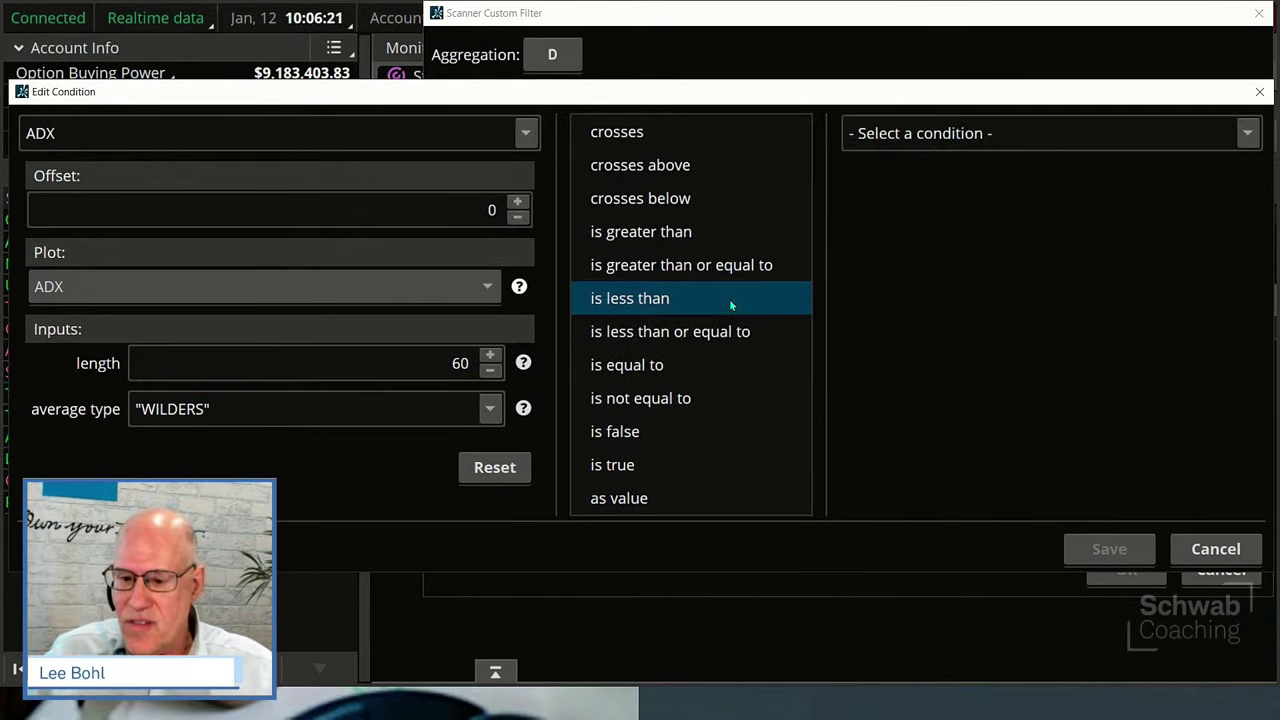
left_click(1247, 133)
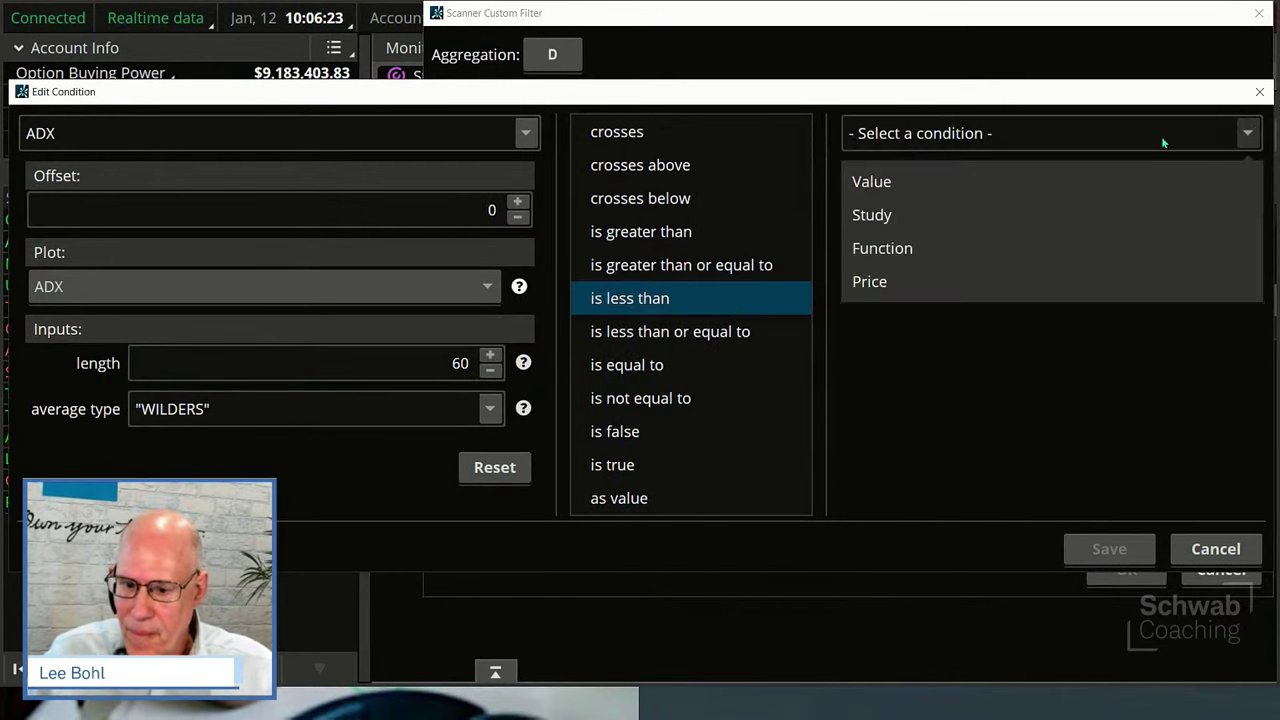
left_click(904, 171)
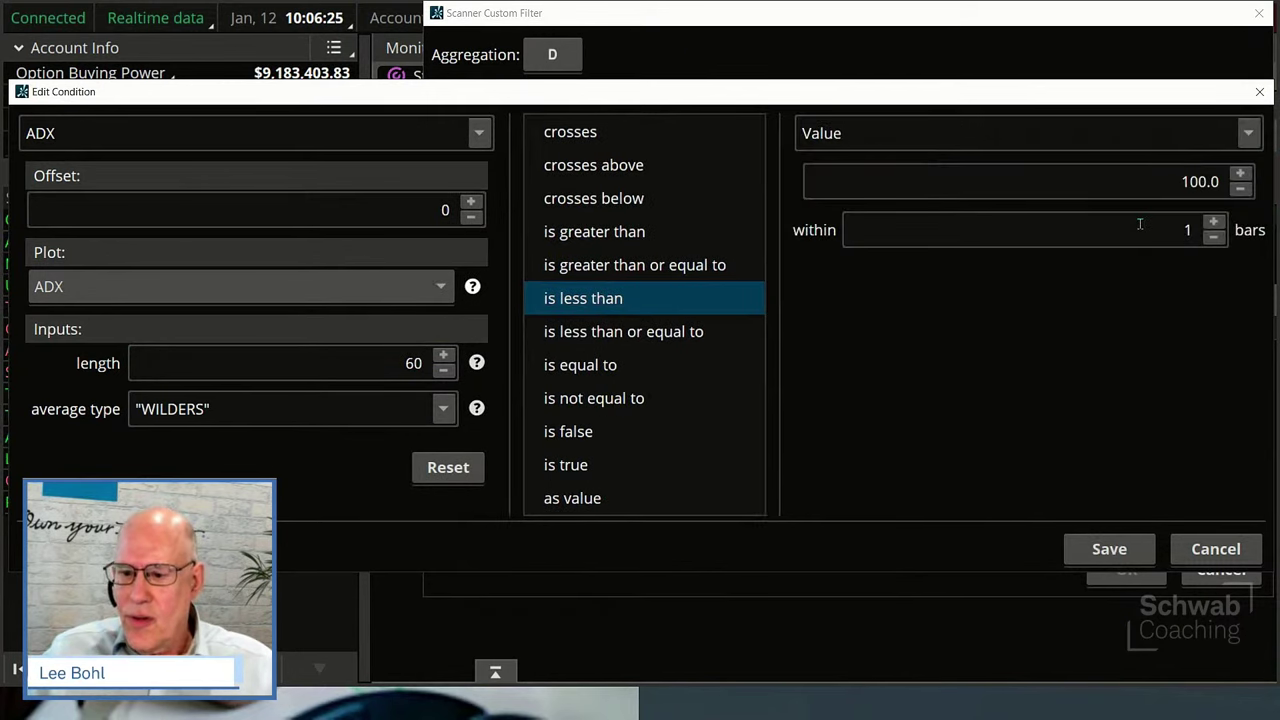
left_click(1071, 180)
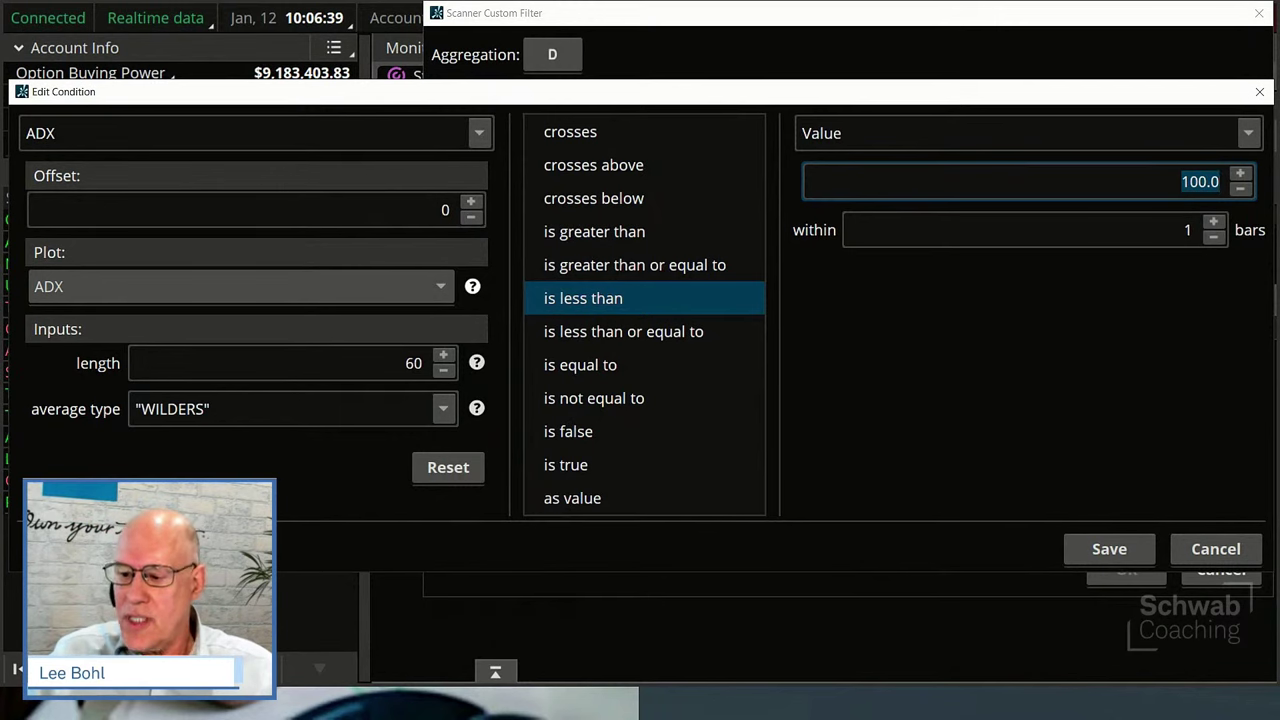
type("17")
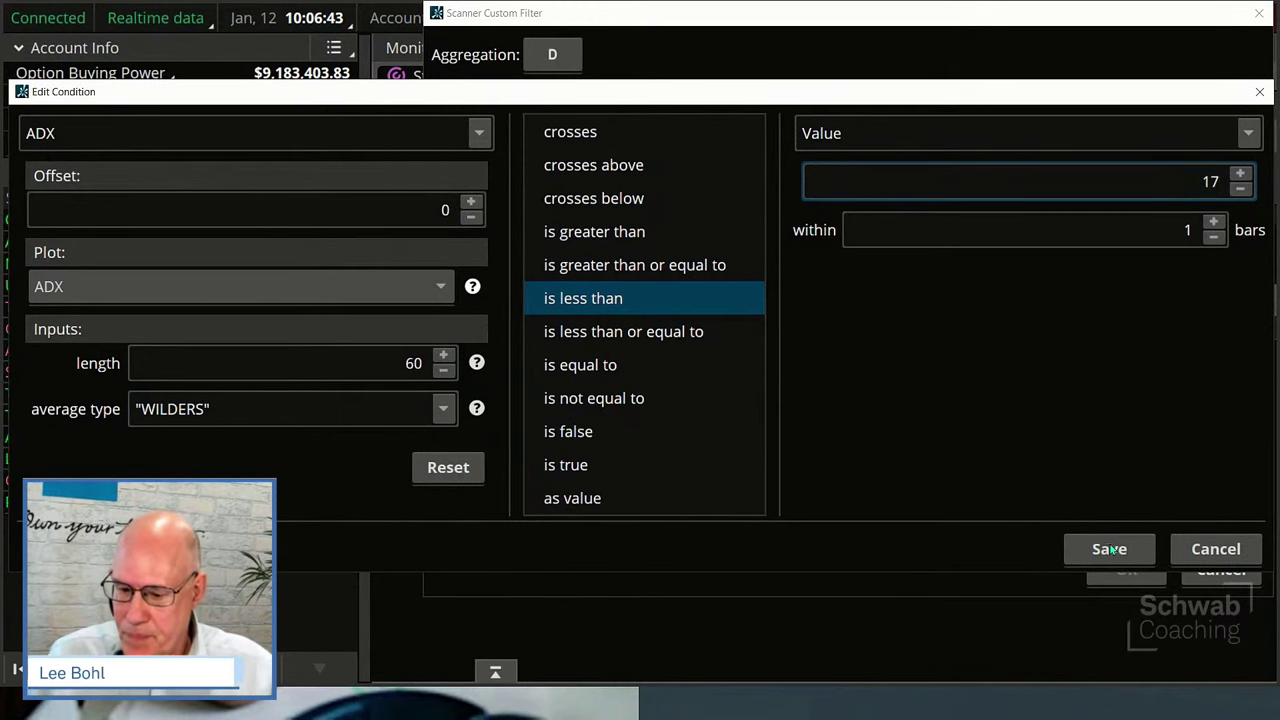
left_click(1110, 549)
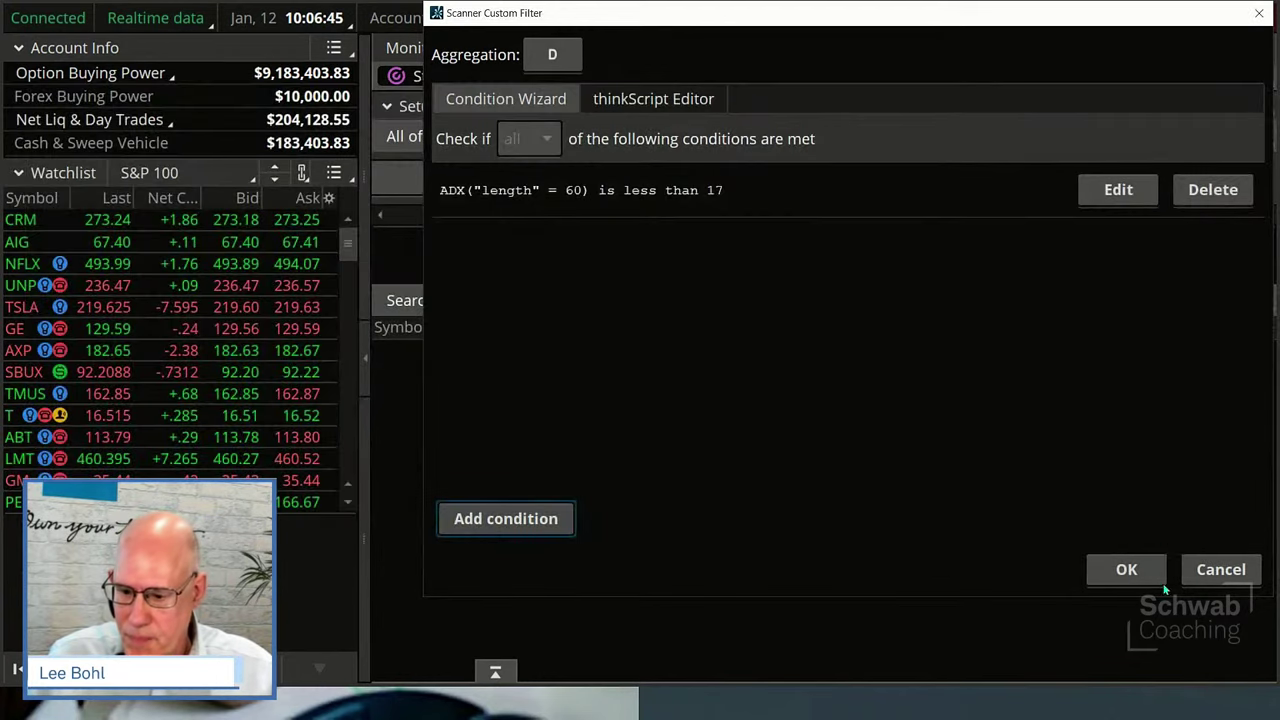
left_click(1126, 570)
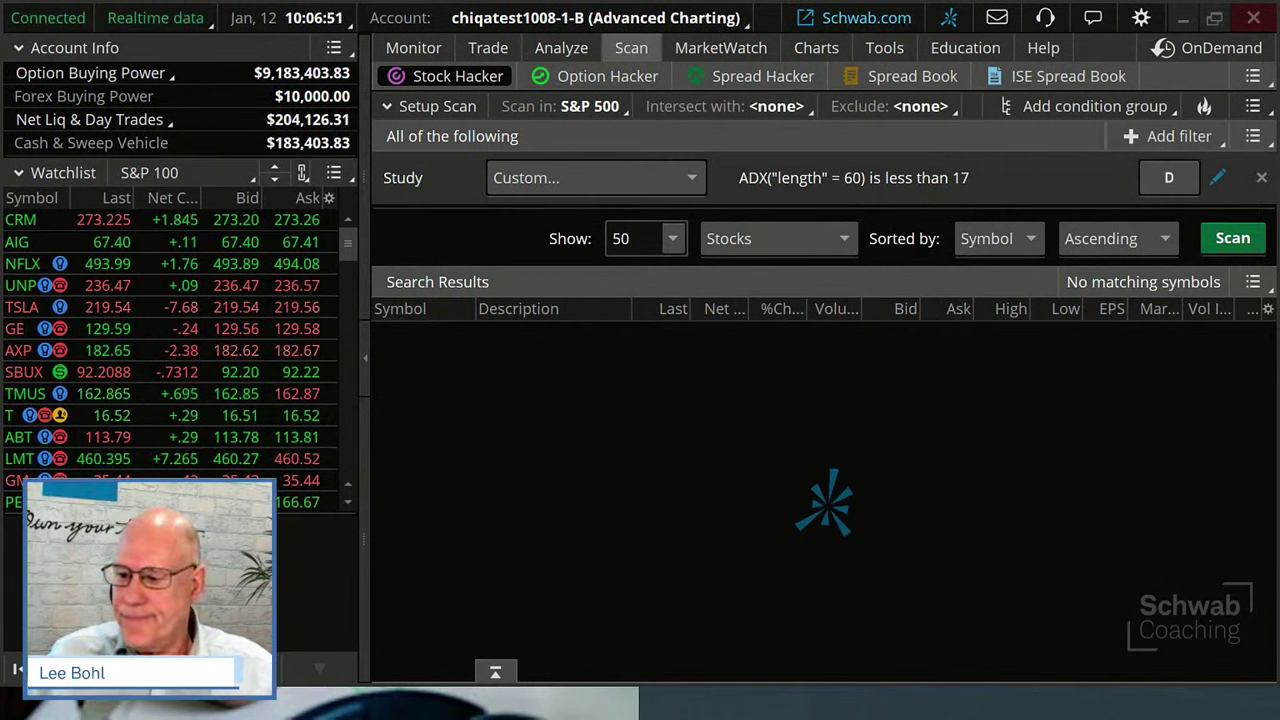
left_click(1235, 246)
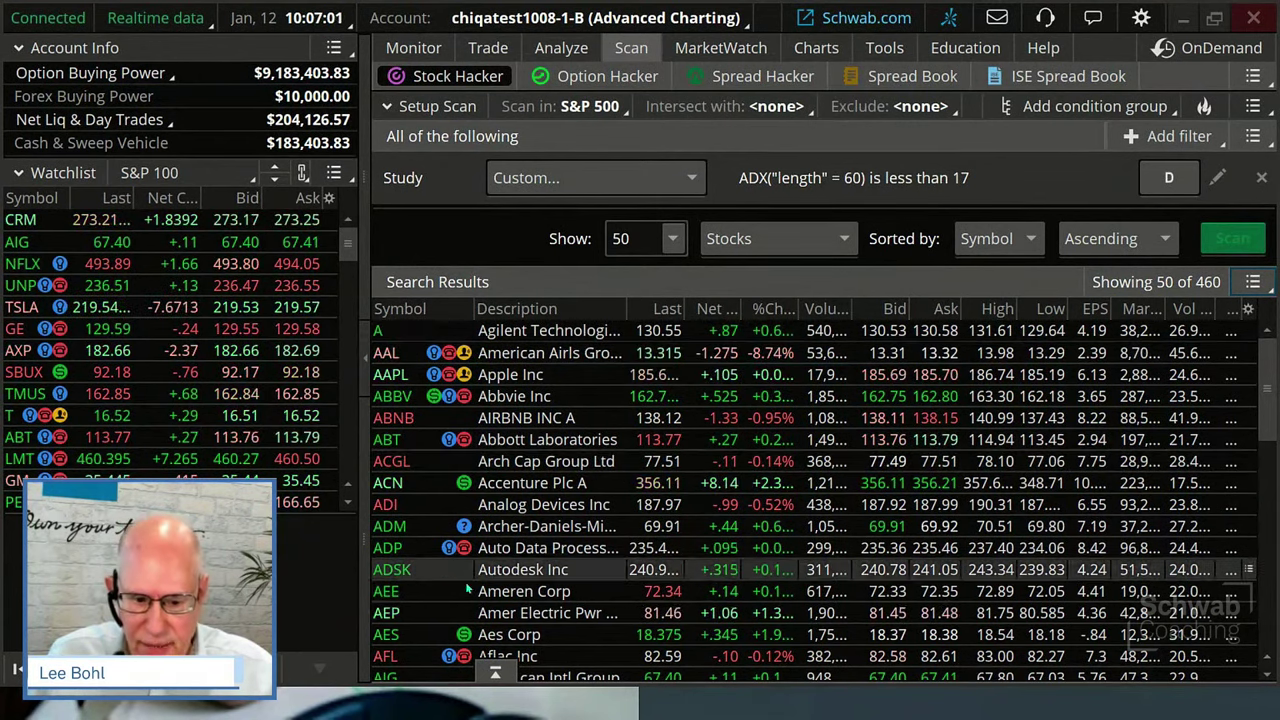
Bring up the price chart for AEE from the scan results
left_click(816, 47)
left_click(445, 107)
type("AEE")
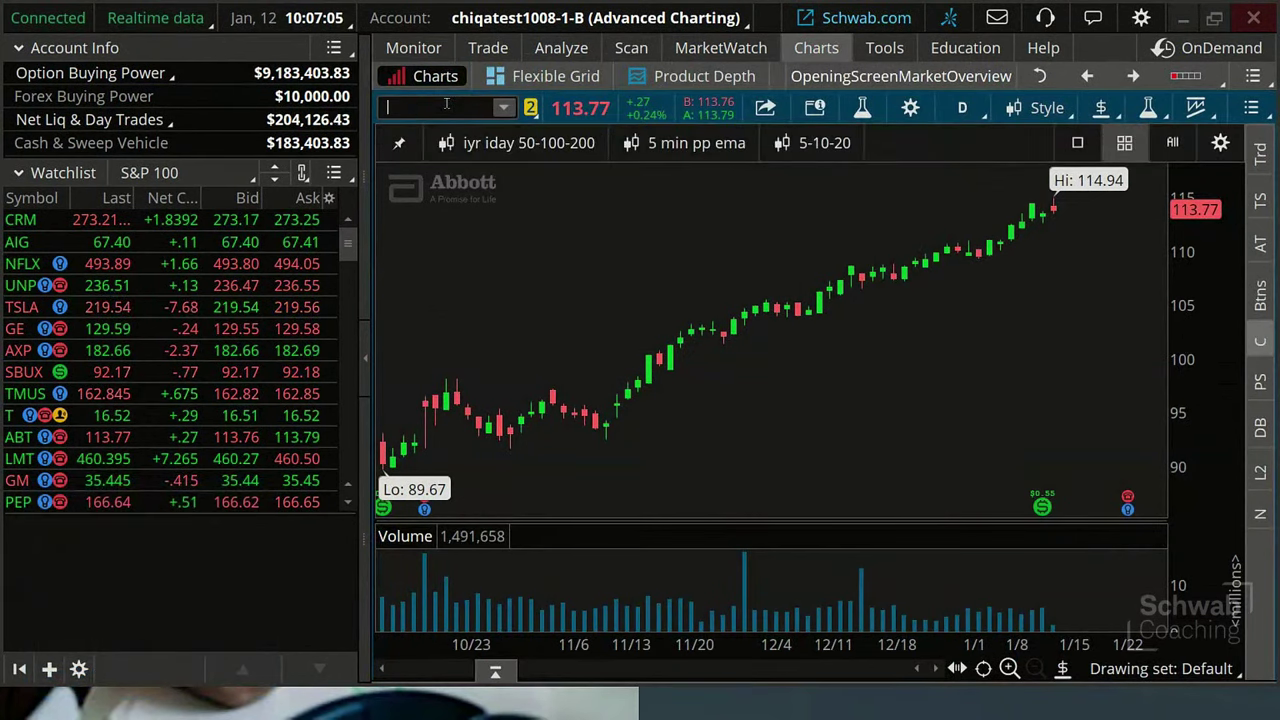
key("Return")
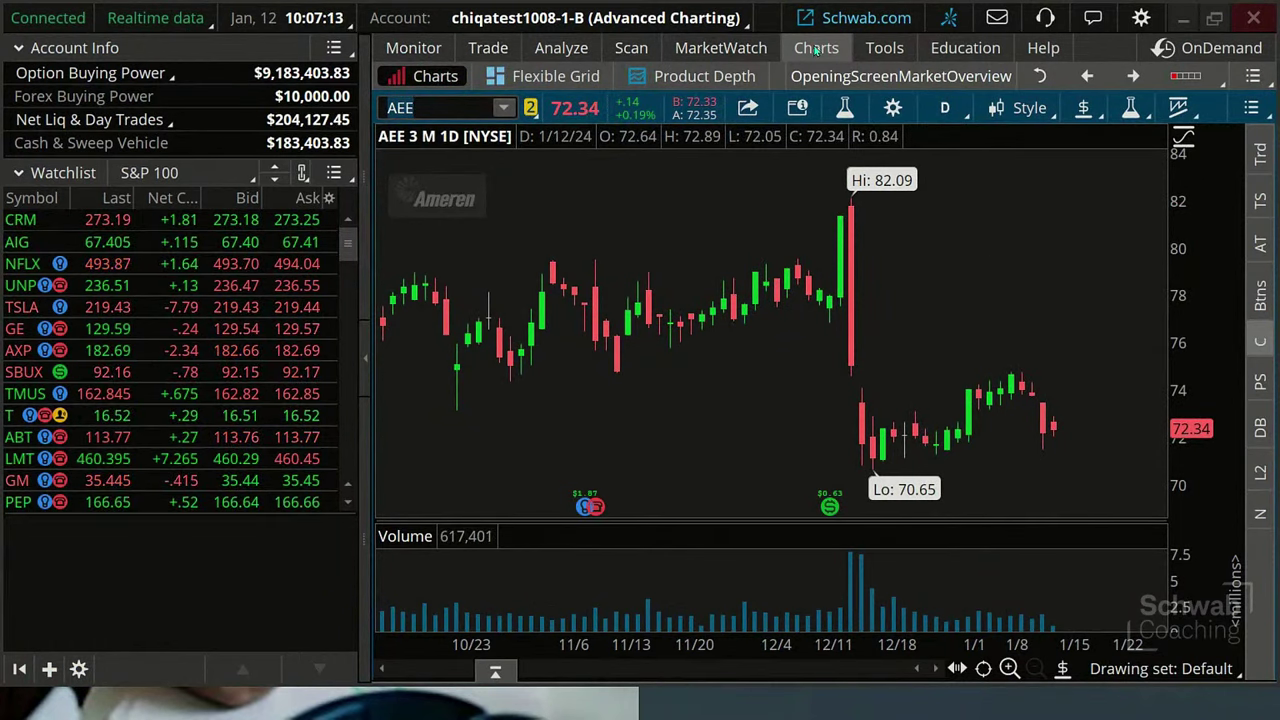
Look further through the scan results, chart AFL and draw a horizontal price level at about $75.02 beneath the candles
left_click(632, 48)
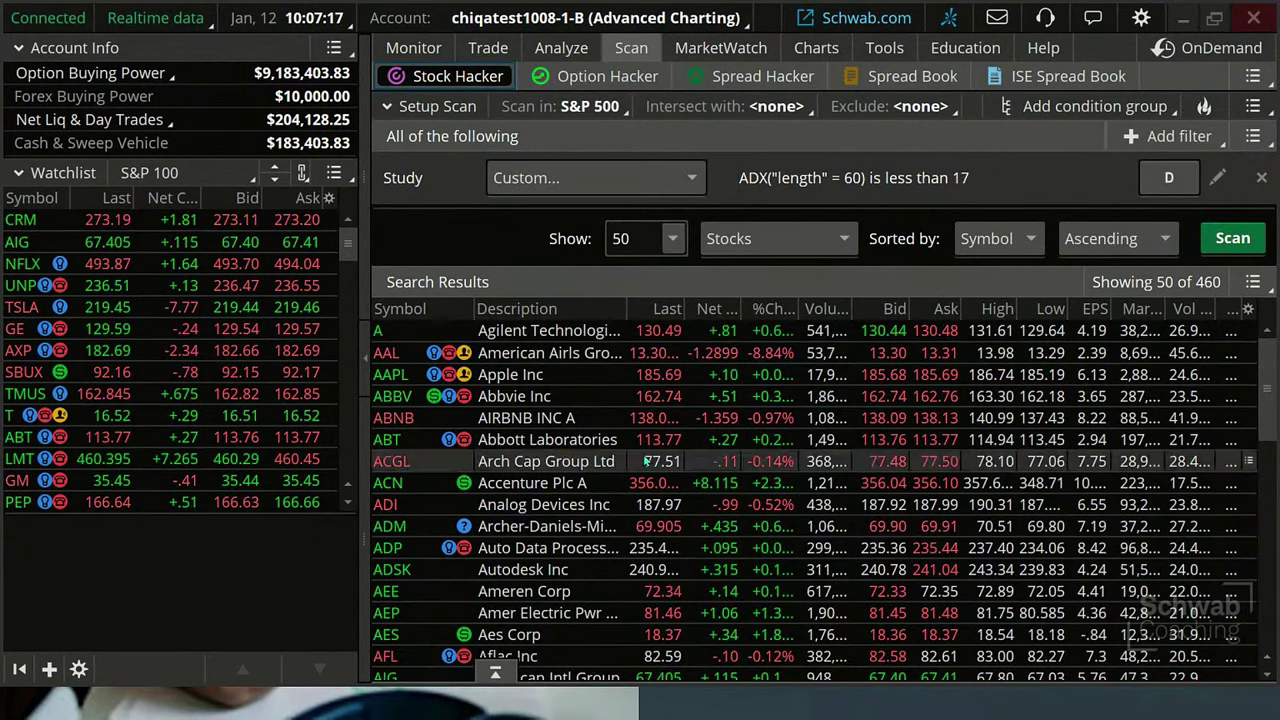
scroll(645, 461, "down", 1)
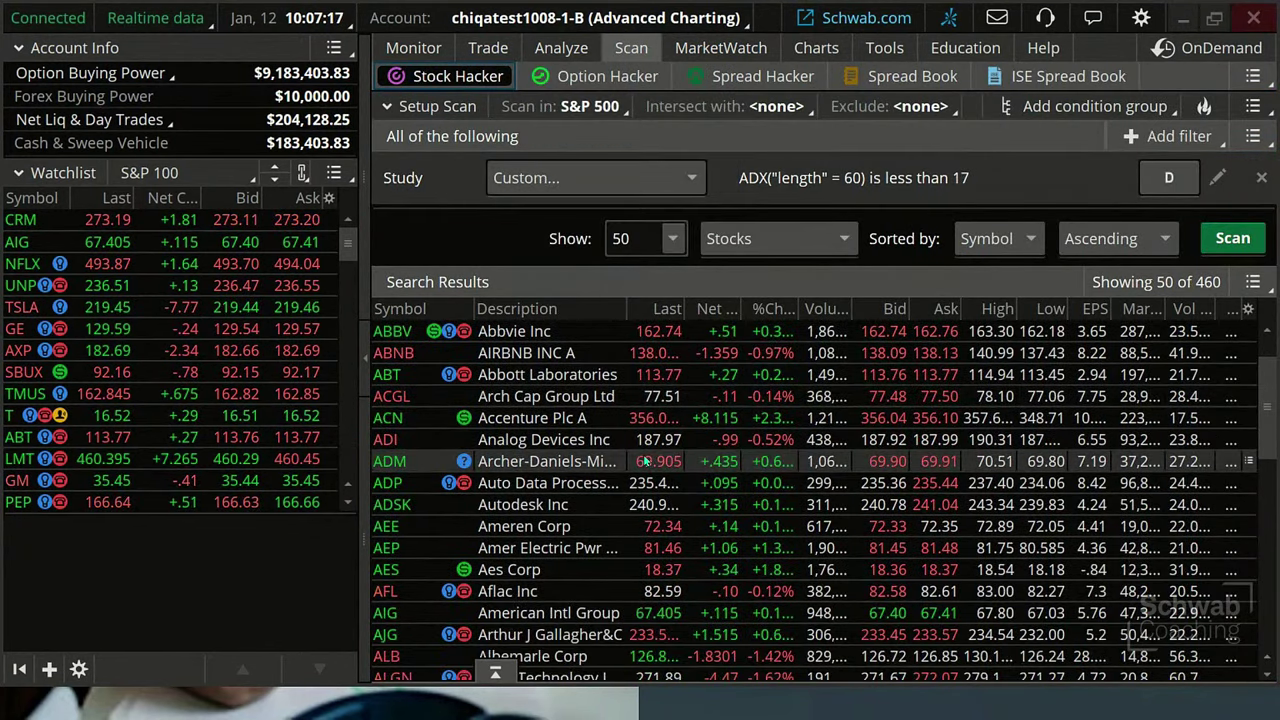
left_click(816, 48)
left_click(430, 110)
type("AFL")
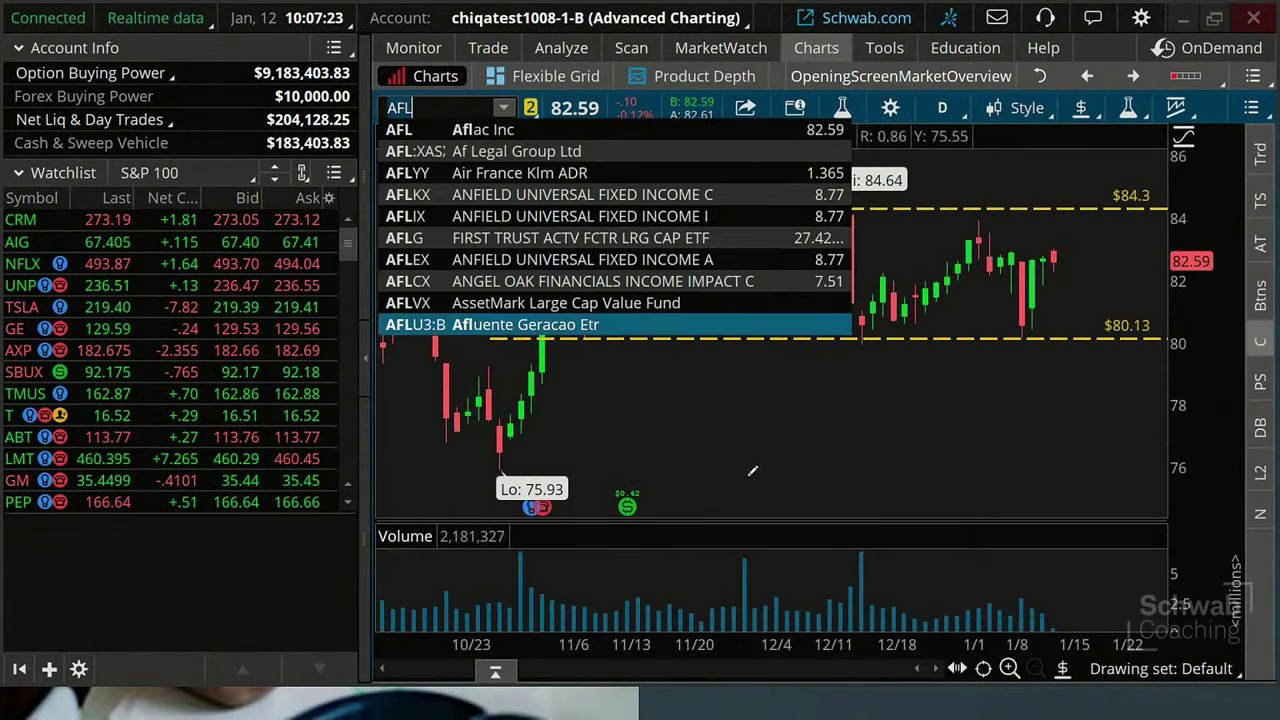
key("Return")
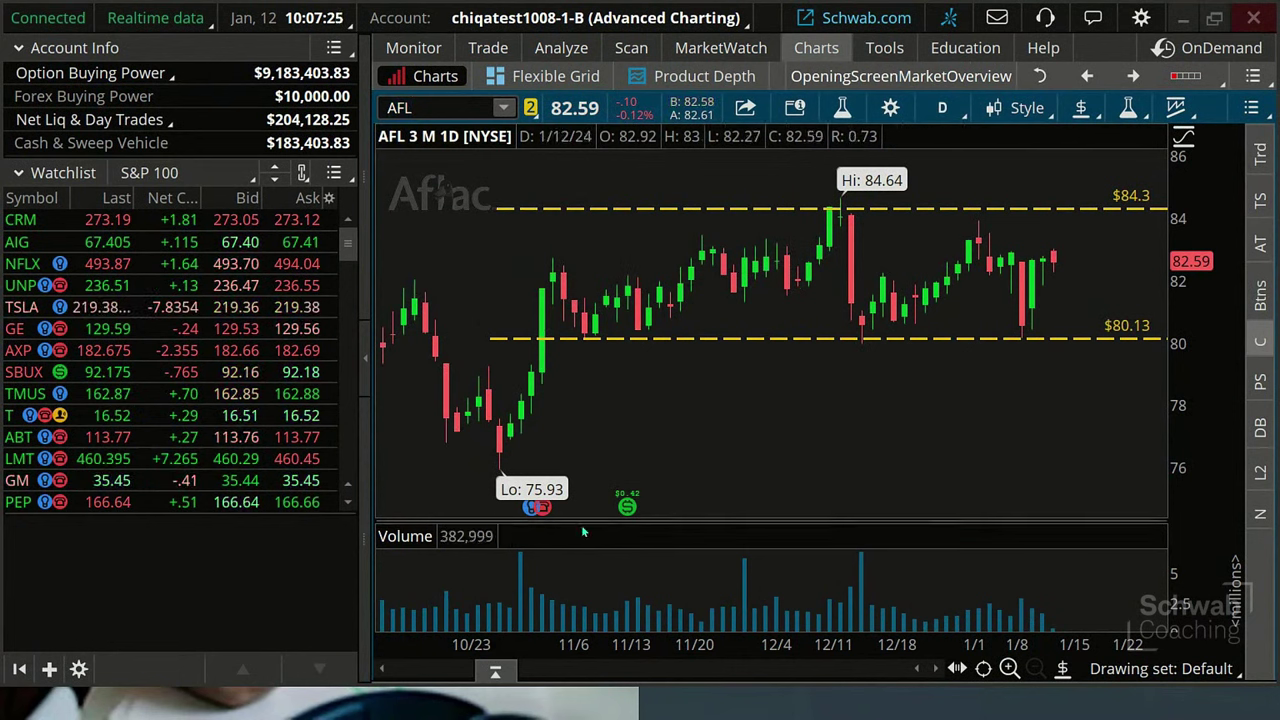
left_click(582, 497)
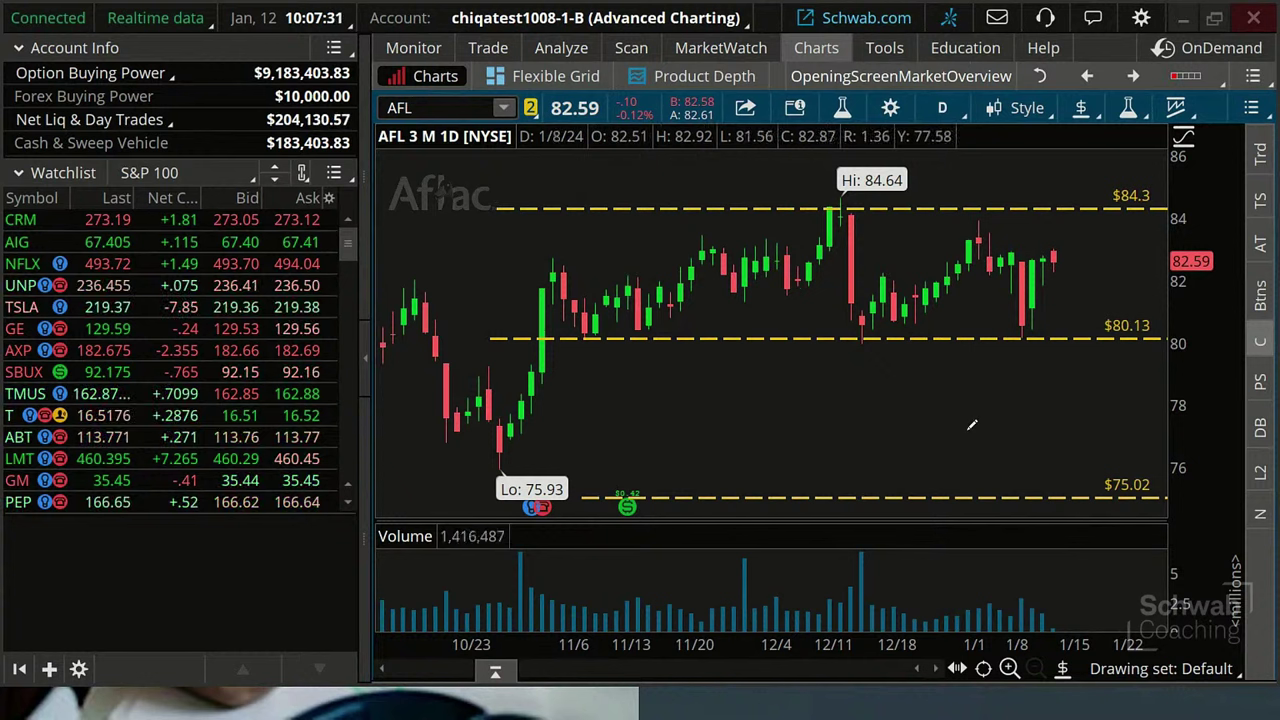
Add a second study filter to the S&P 500 scan and delete its default ADXCrossover condition
mouse_move(868, 47)
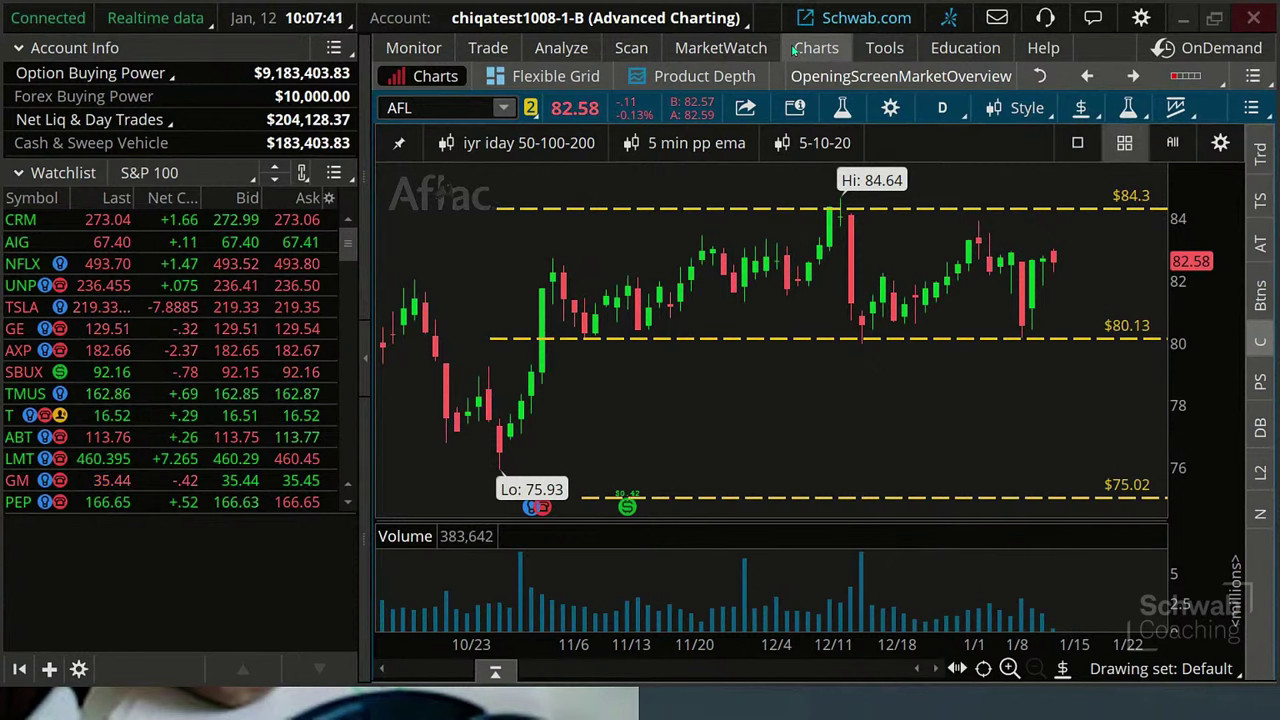
left_click(624, 49)
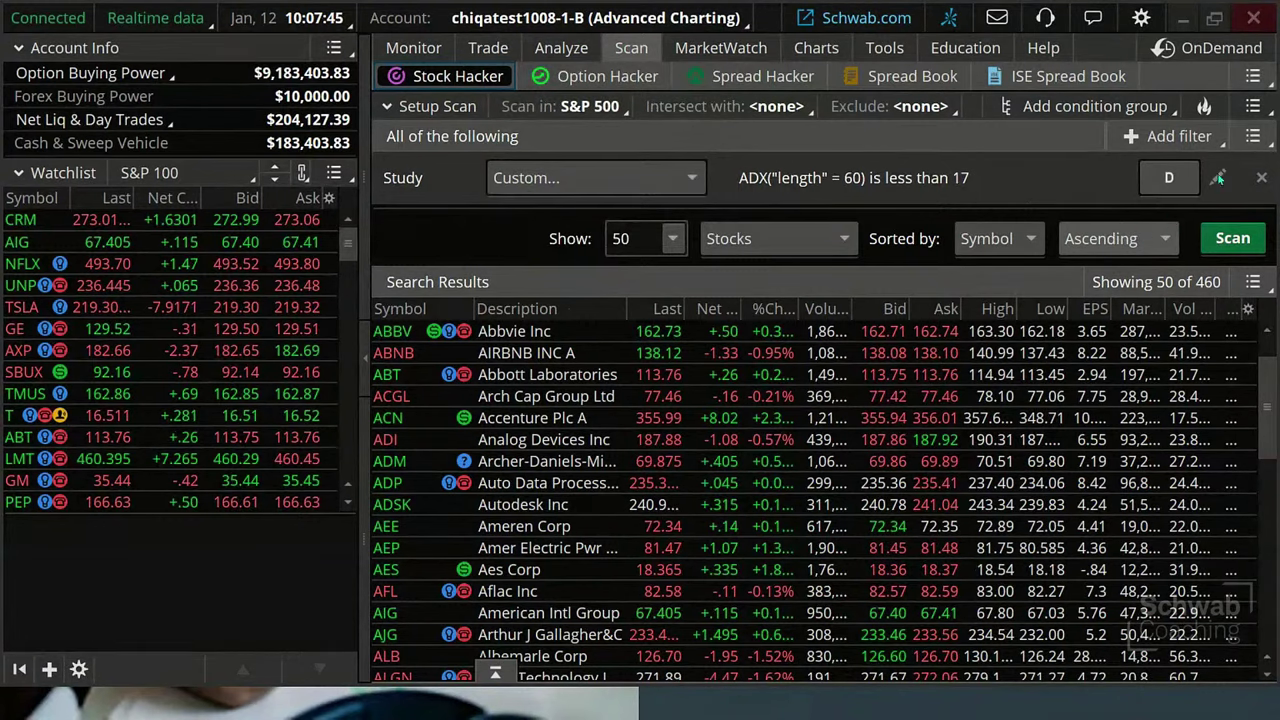
left_click(1168, 136)
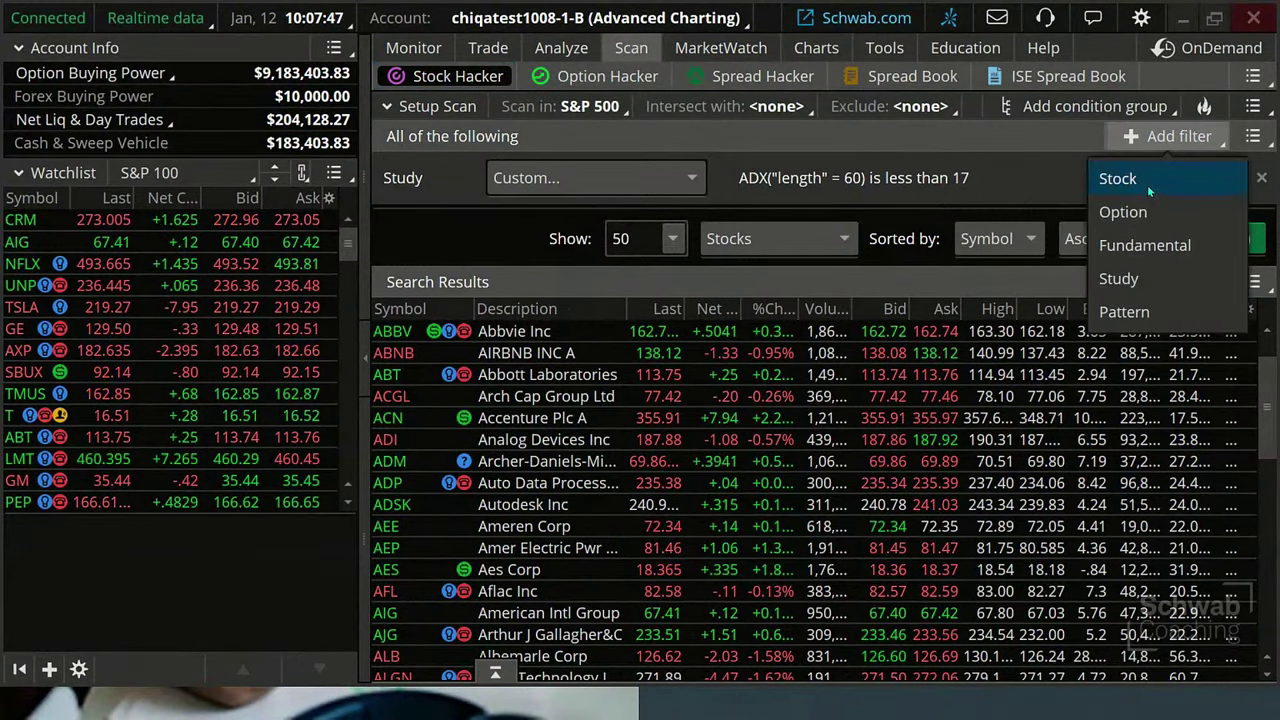
left_click(1119, 280)
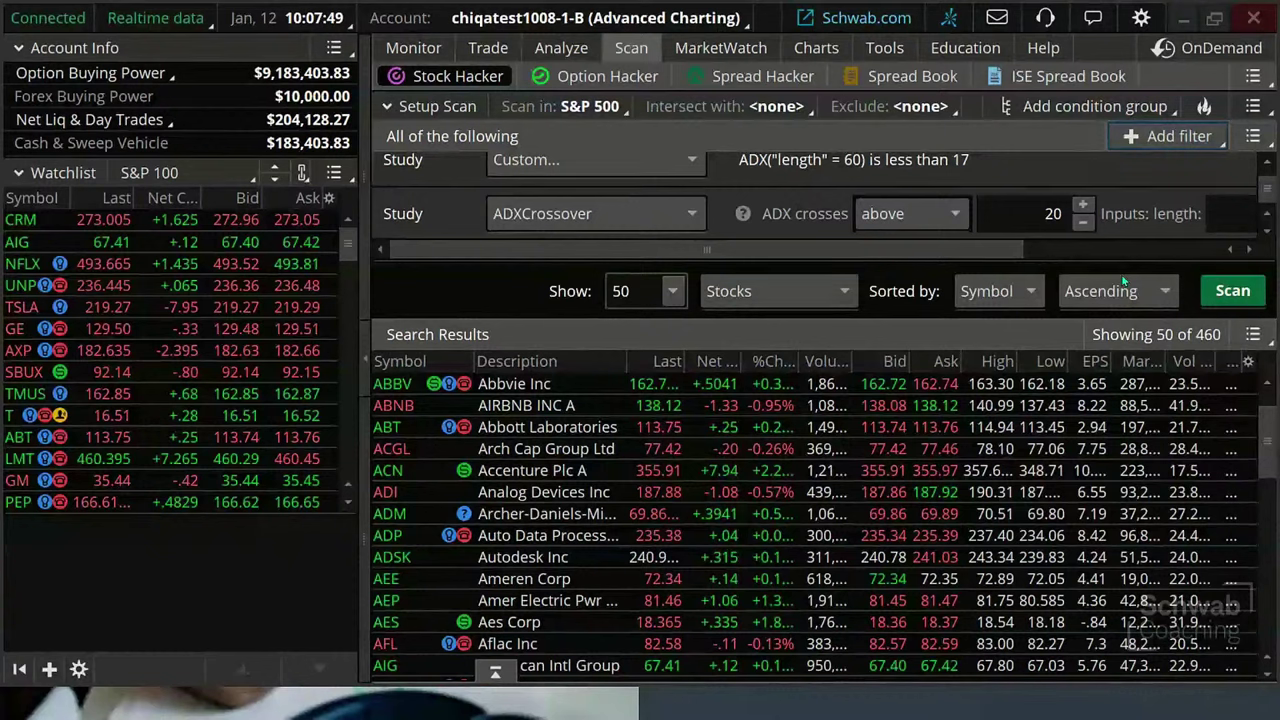
scroll(1119, 254, "right", 2)
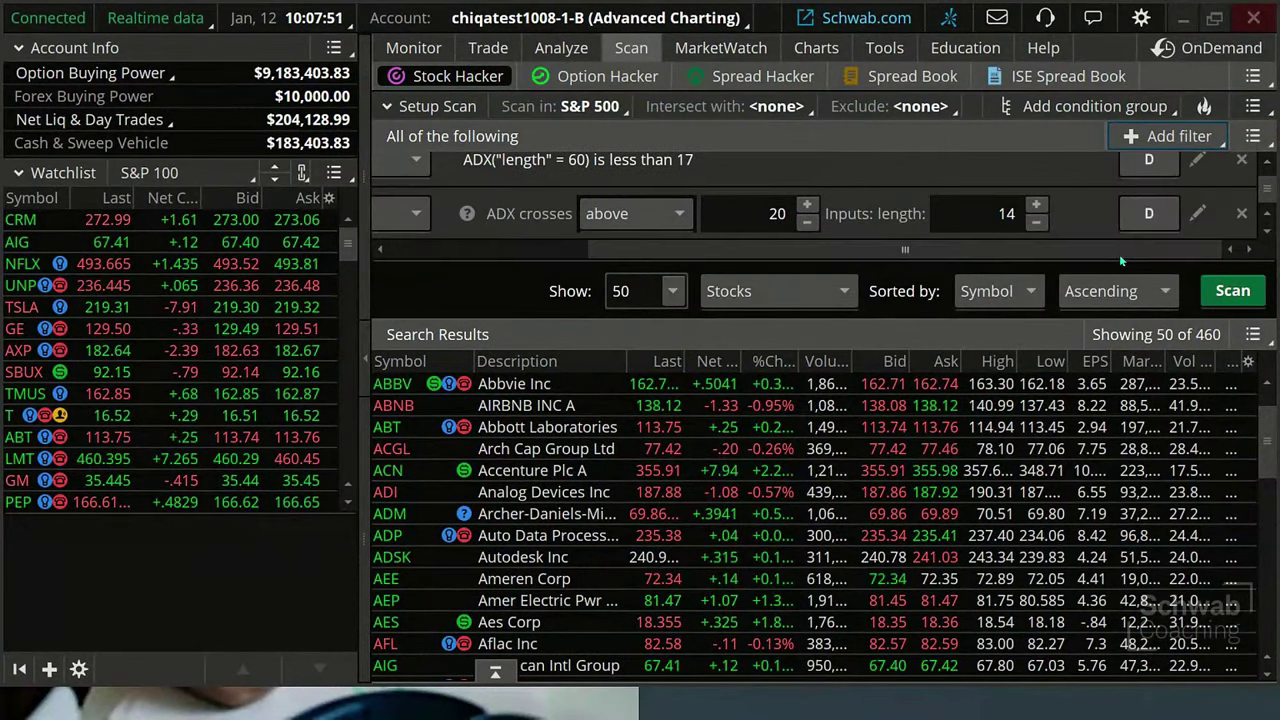
left_click(1198, 214)
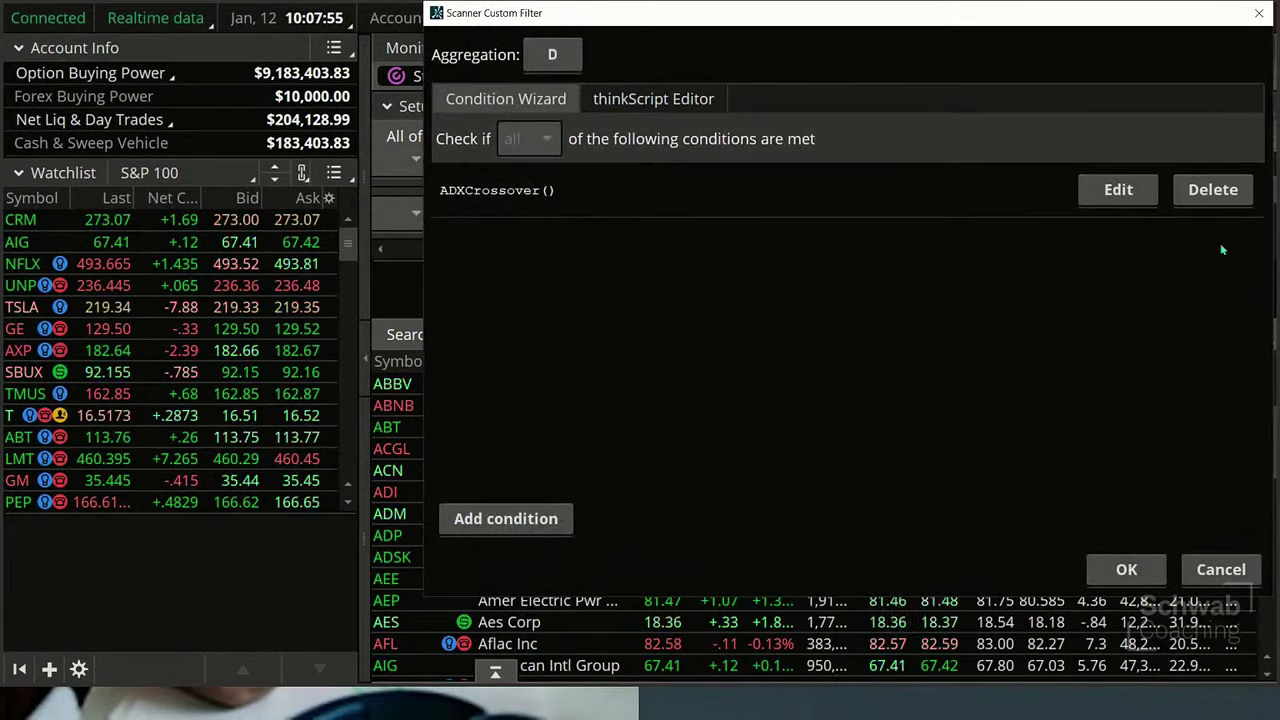
left_click(1213, 188)
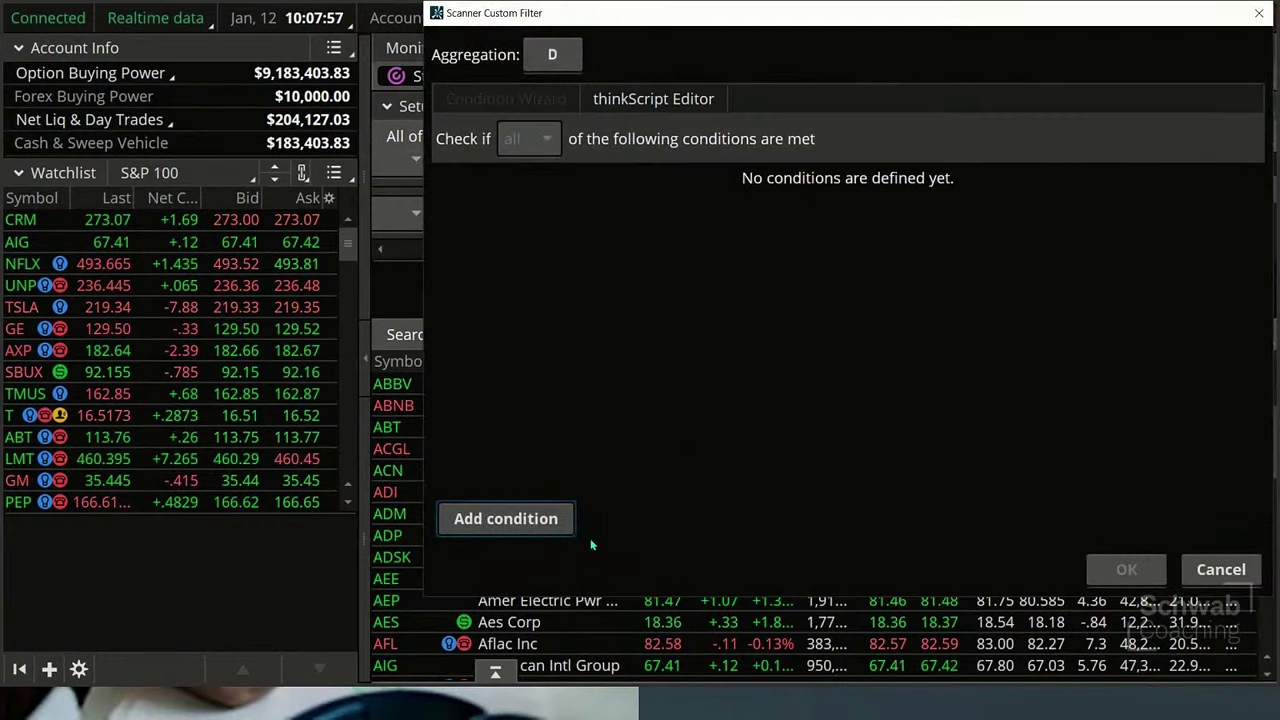
Define the second filter's condition as the ADX study "is less than" the value 17, and save the condition and the filter
left_click(481, 519)
left_click(566, 132)
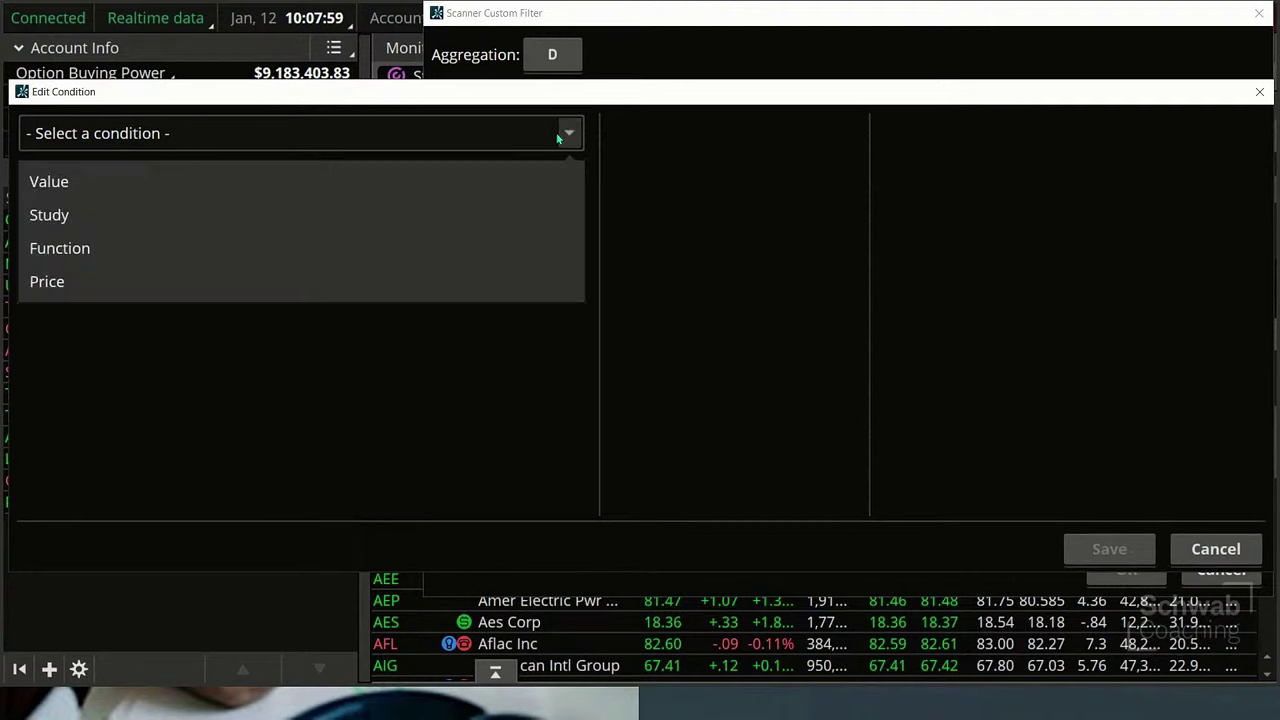
left_click(367, 215)
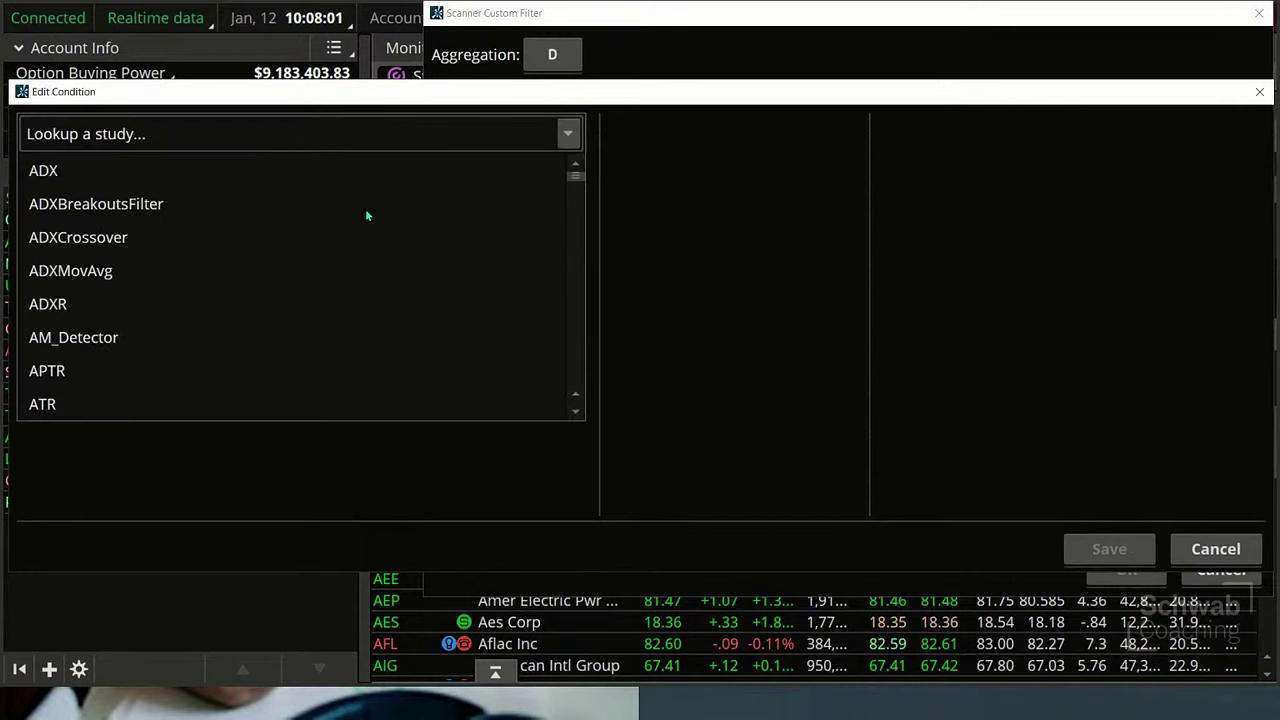
left_click(44, 174)
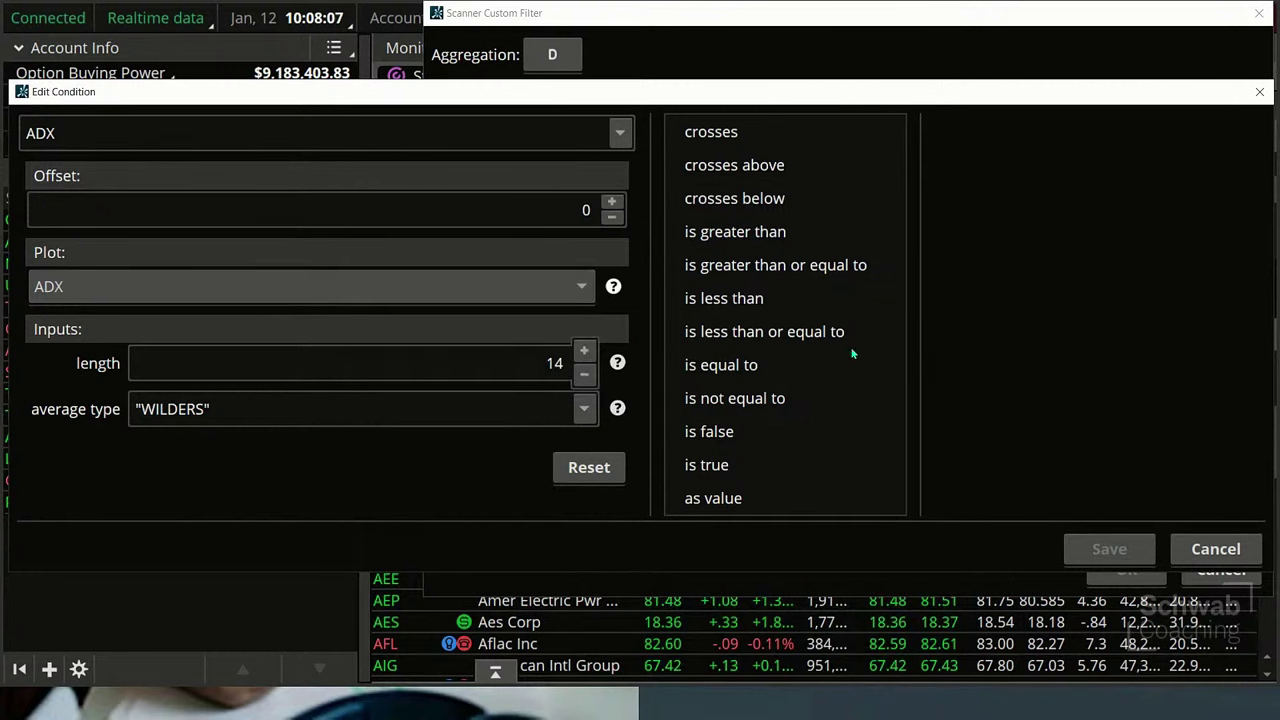
left_click(744, 300)
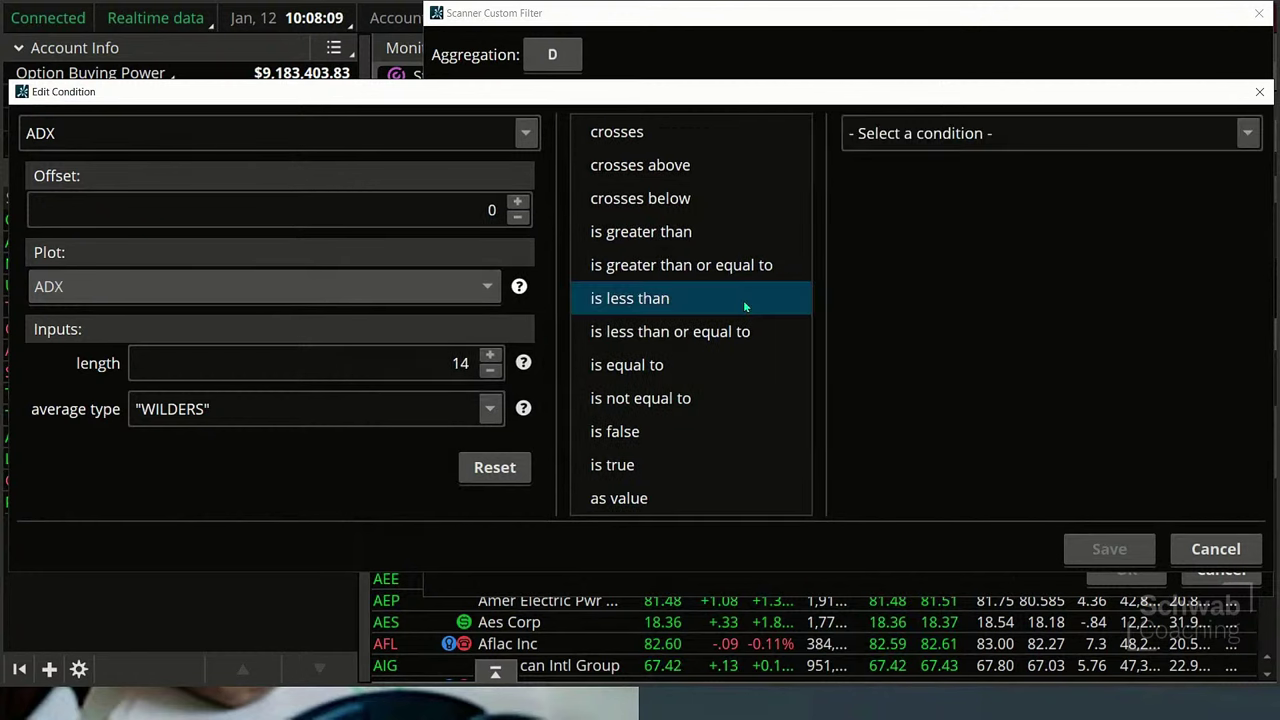
left_click(1240, 131)
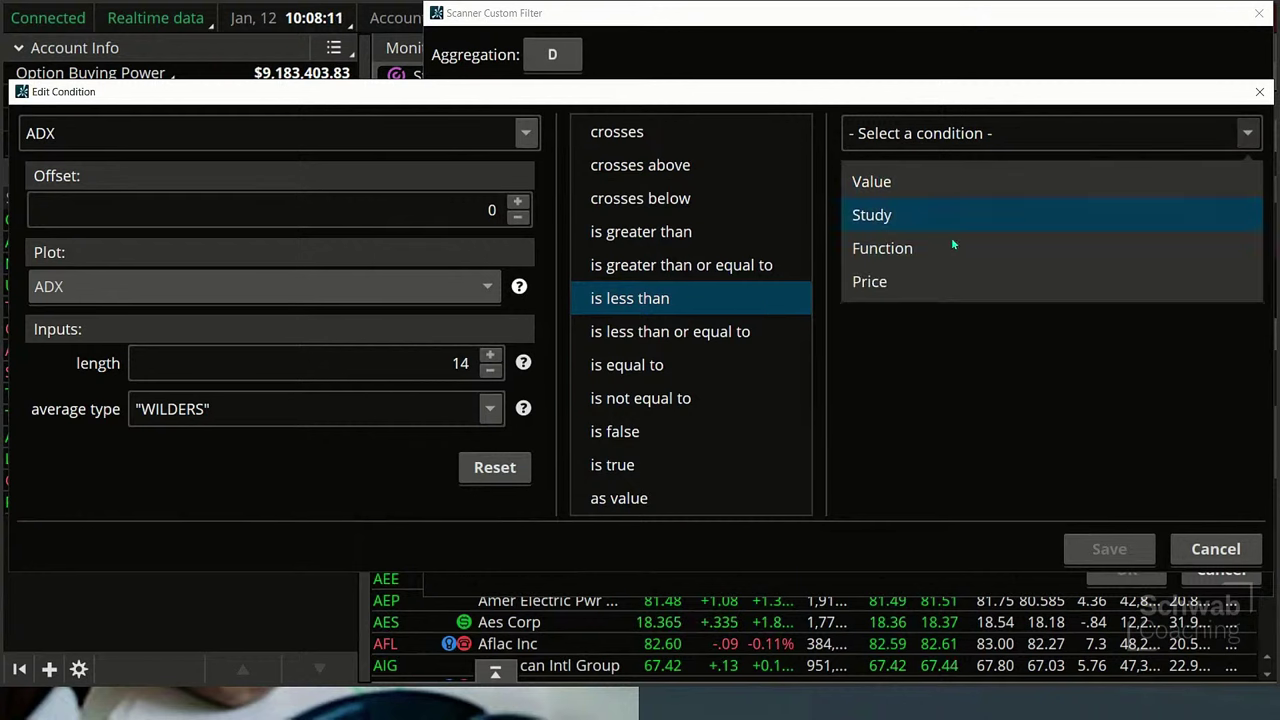
left_click(903, 183)
left_click(1130, 177)
double_click(1130, 177)
type("17")
left_click(1120, 557)
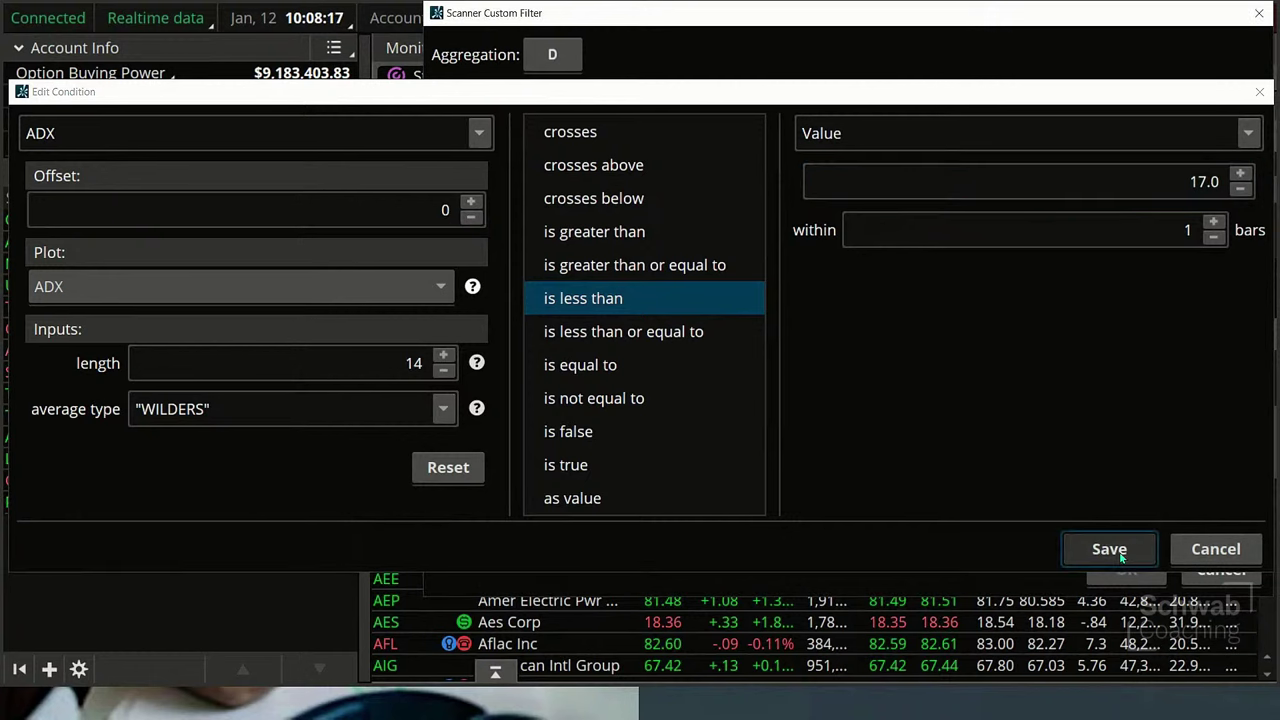
left_click(1127, 569)
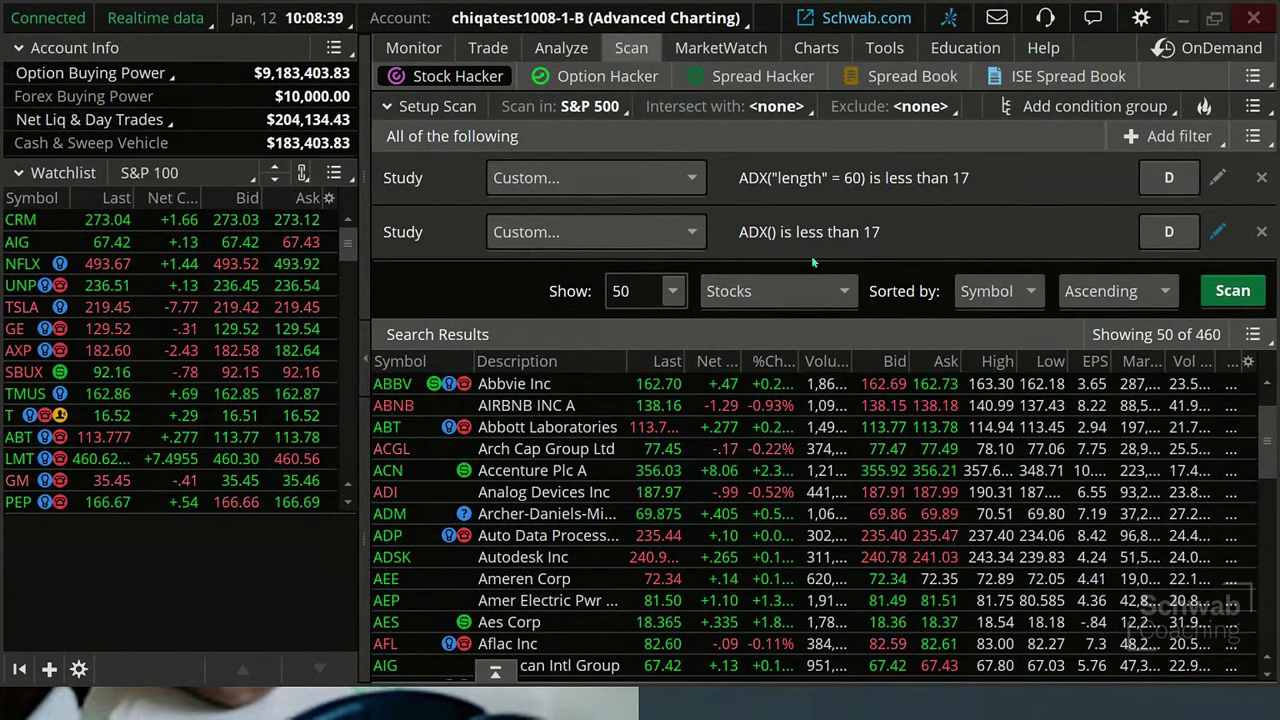
Add a third study filter to the scan and delete its default ADXCrossover condition
left_click(1180, 136)
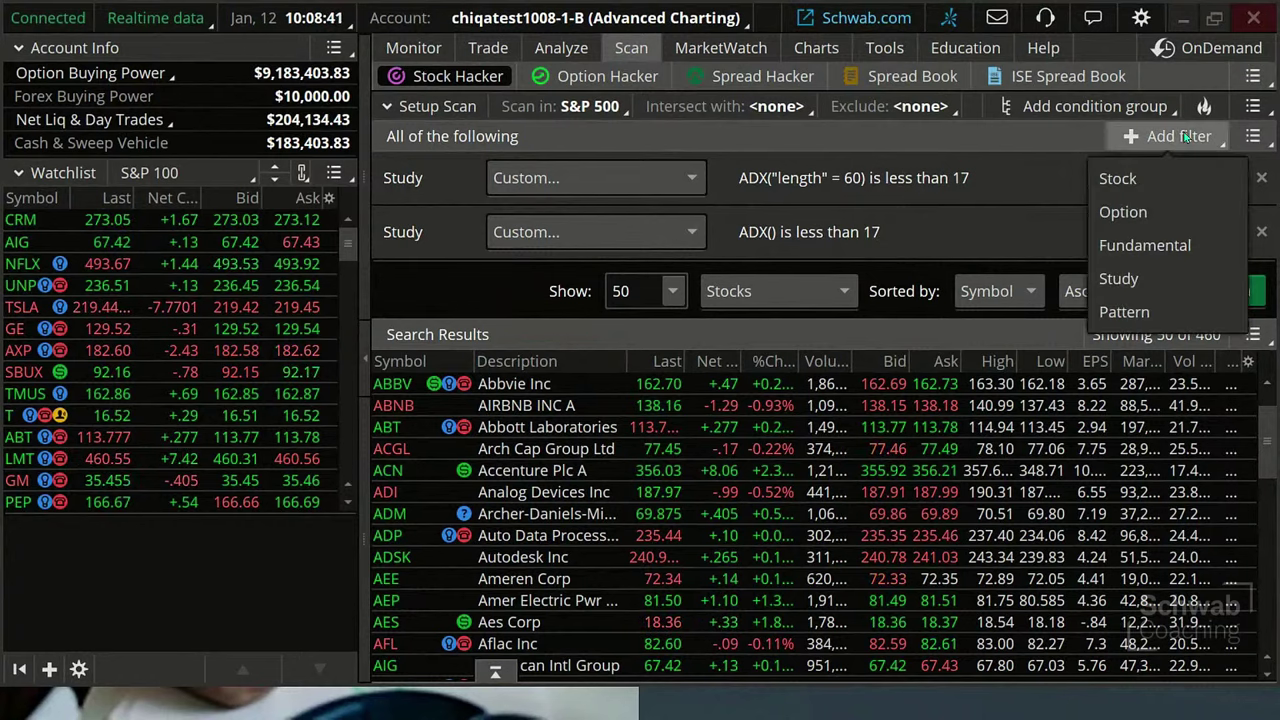
left_click(1120, 279)
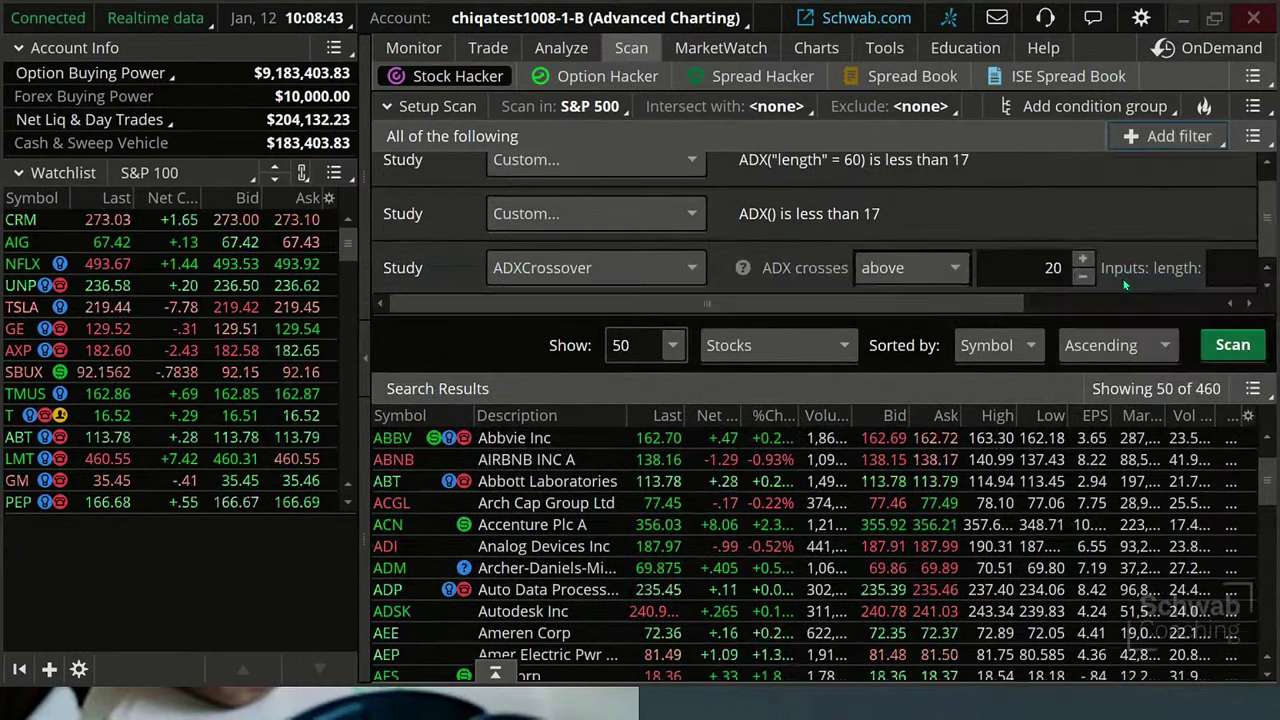
left_click_drag(910, 305, 1208, 302)
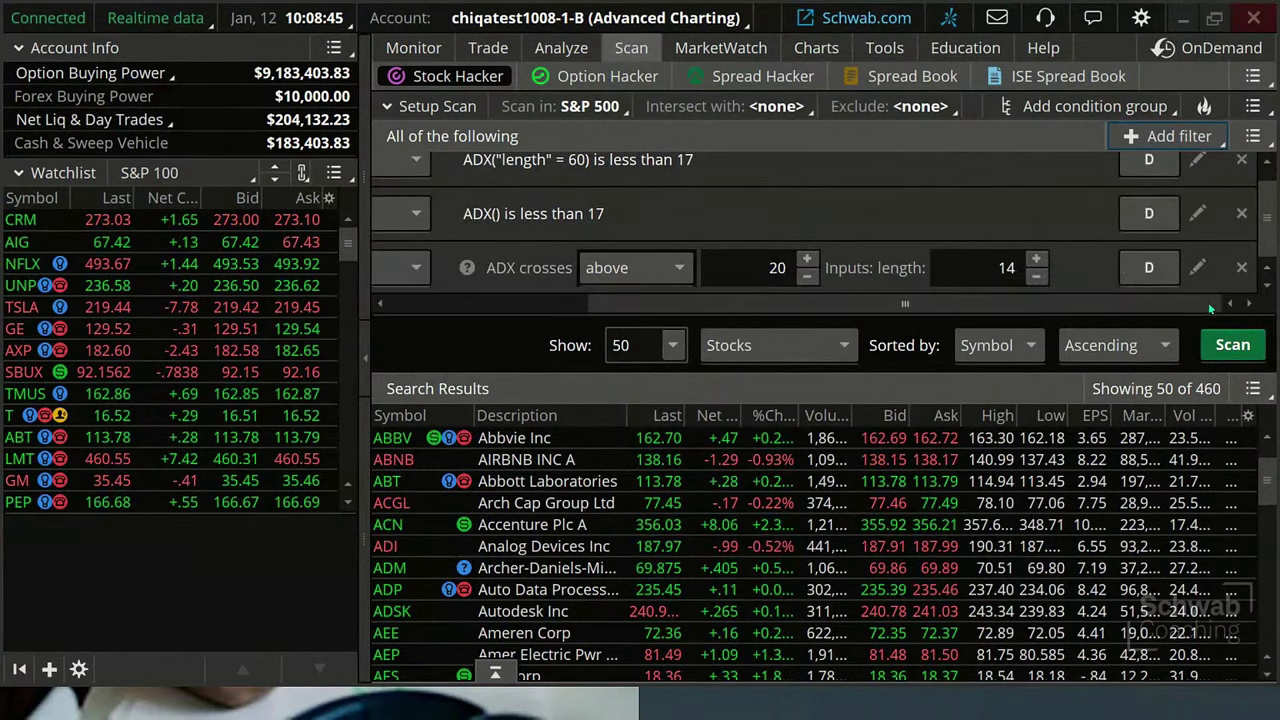
left_click(1197, 268)
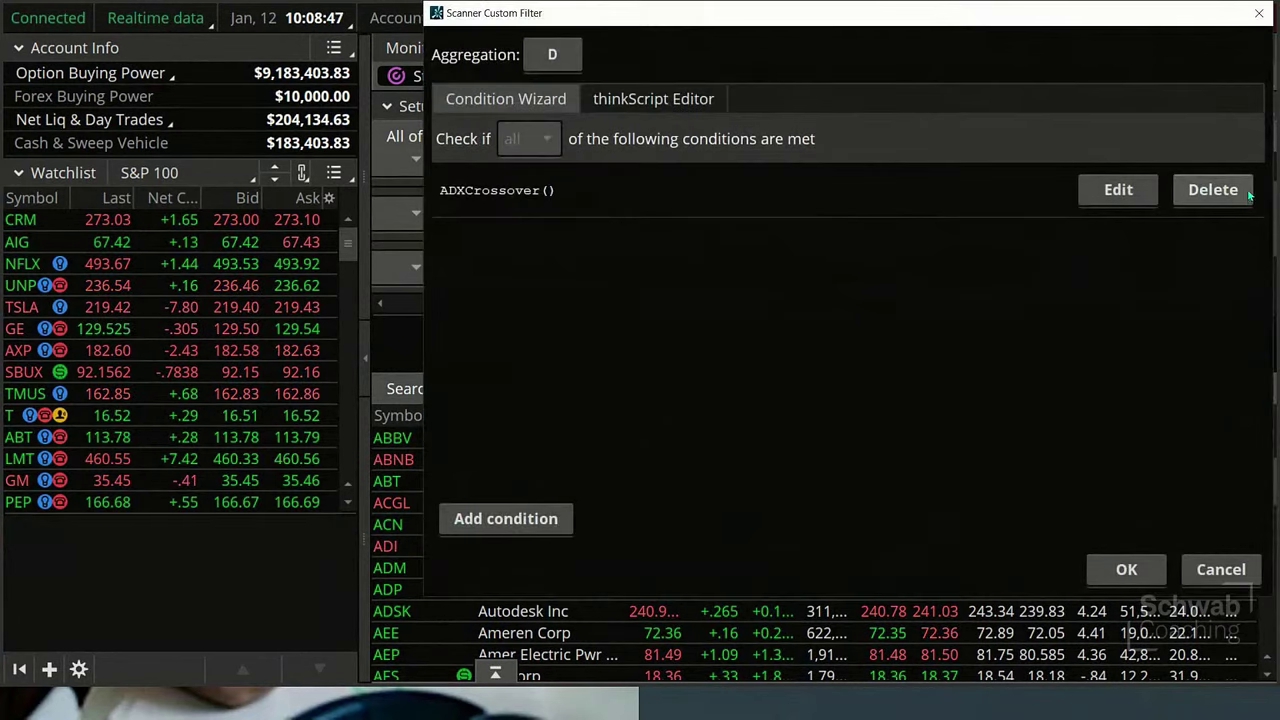
left_click(1212, 189)
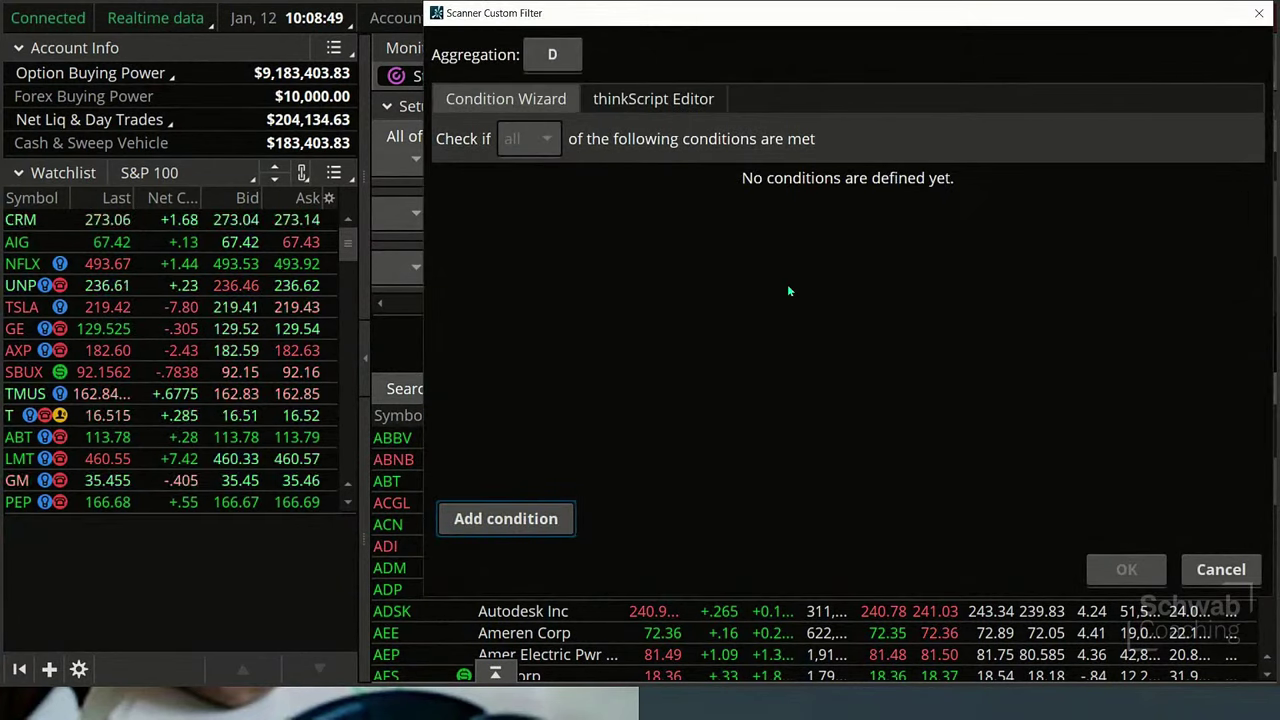
Insert a thinkScript scan for a highest-to-lowest percentage range <15 with length = 60, and remove the stray "Scripts in order" line
left_click(621, 104)
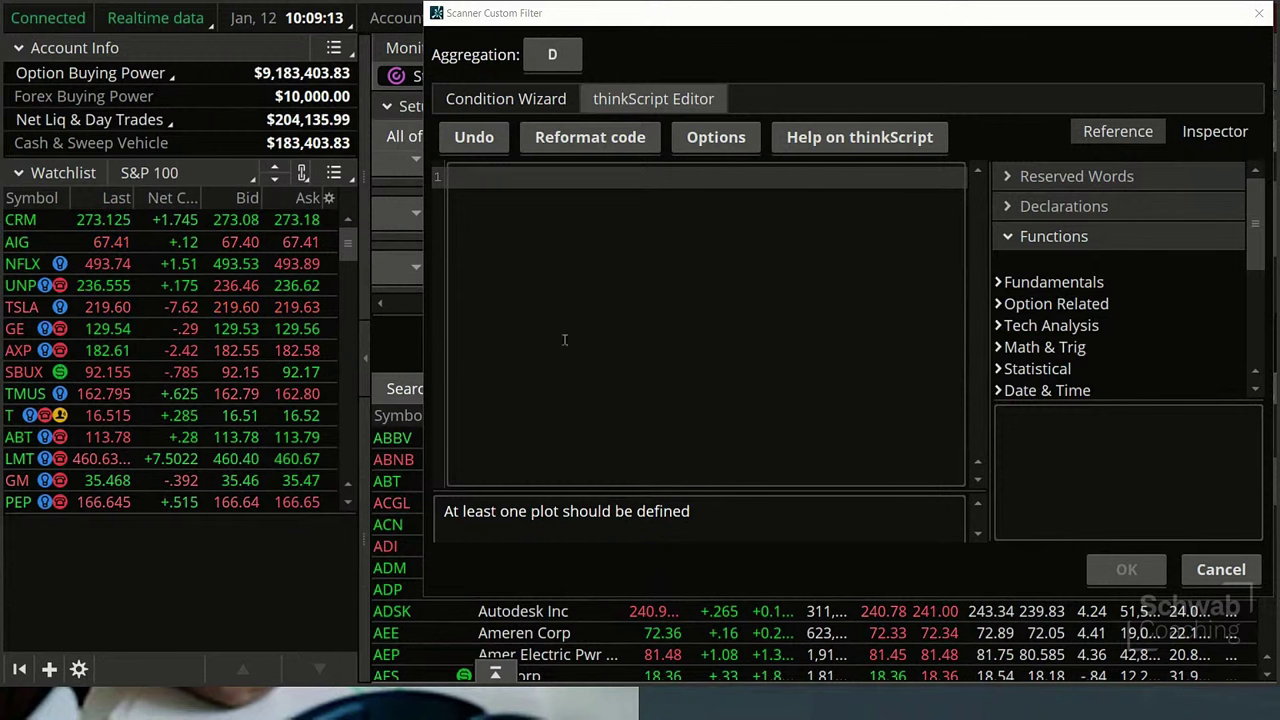
left_click(510, 181)
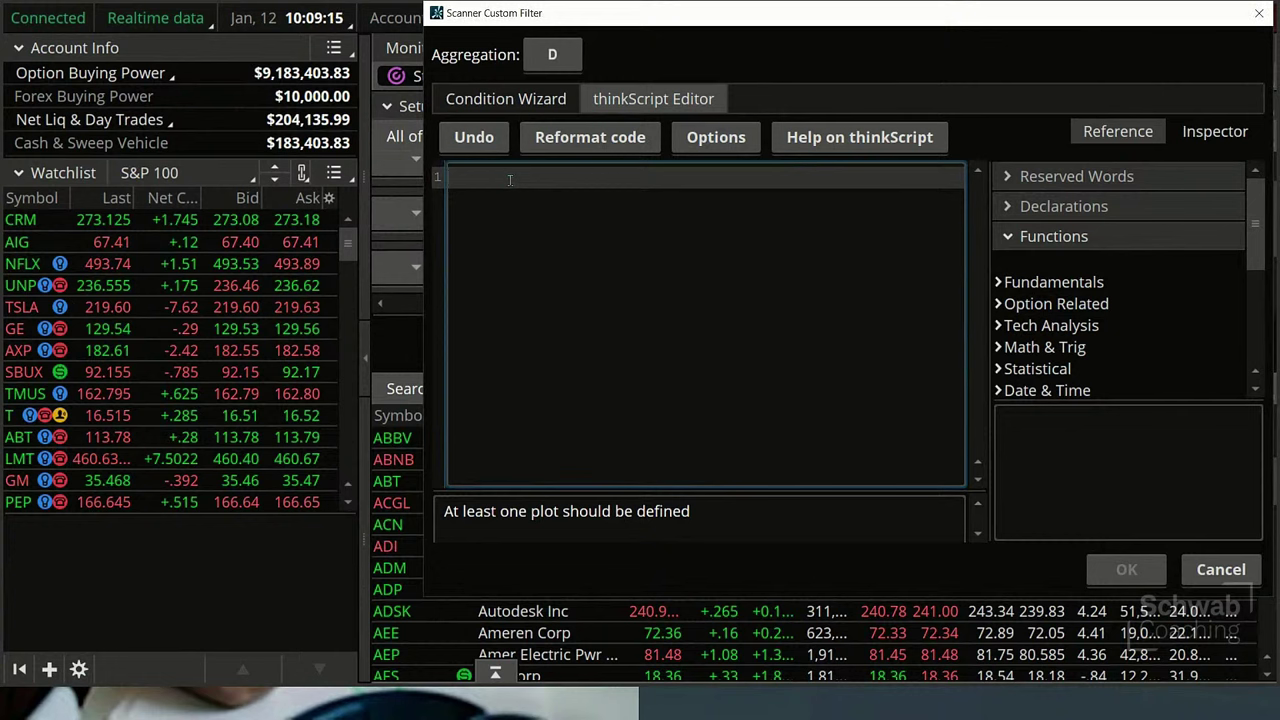
type("Scripts in order #lee Bohl input length = 60;  def highest = lookupHighest(close,high,length); def lowest = lookUpLowest(close,low, length); def range = (highest-lowest)/(Highest)*100;  plot scan = range <15;")
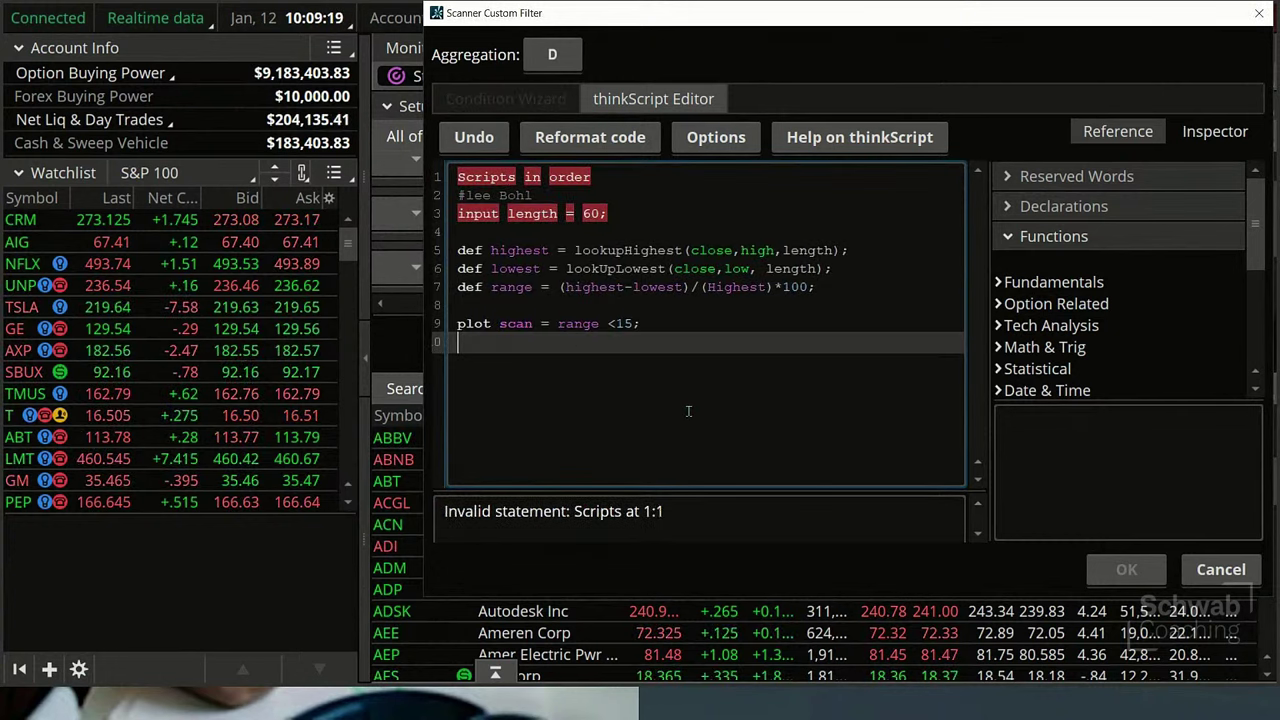
left_click_drag(601, 175, 457, 176)
key("BackSpace")
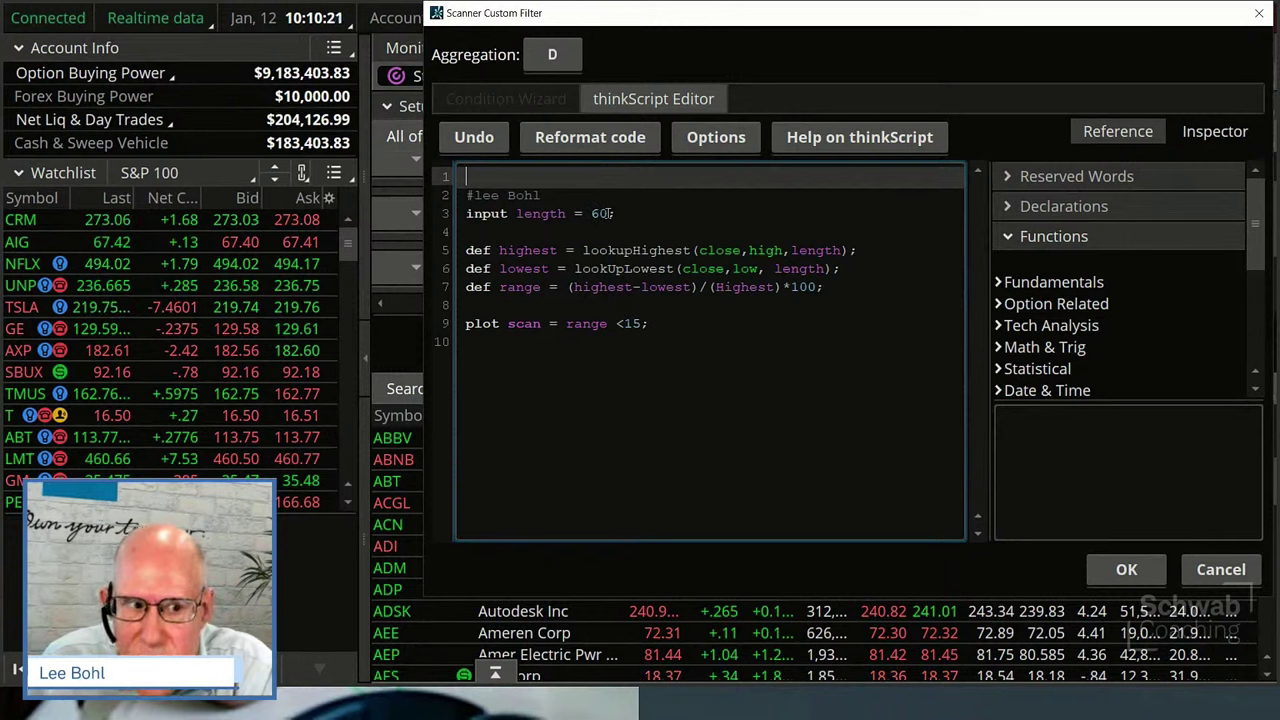
Save the scripted range filter and run the scan with all three study filters
left_click(718, 250)
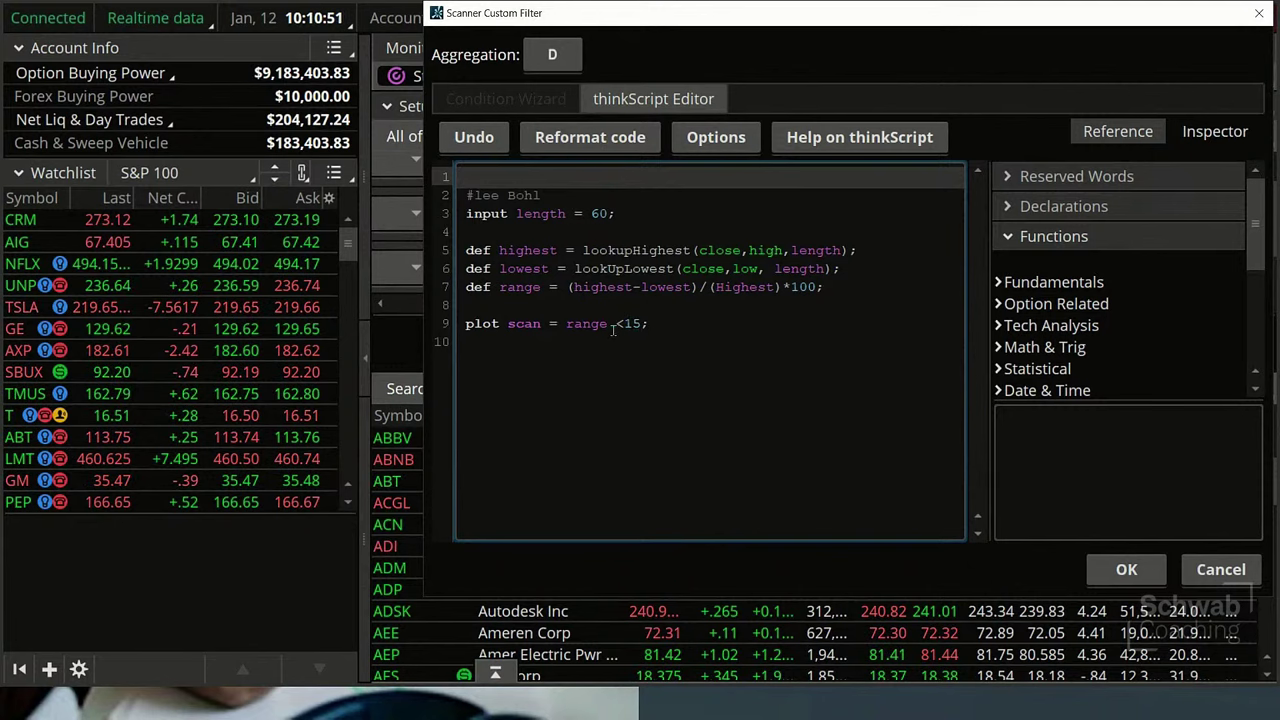
left_click(1124, 569)
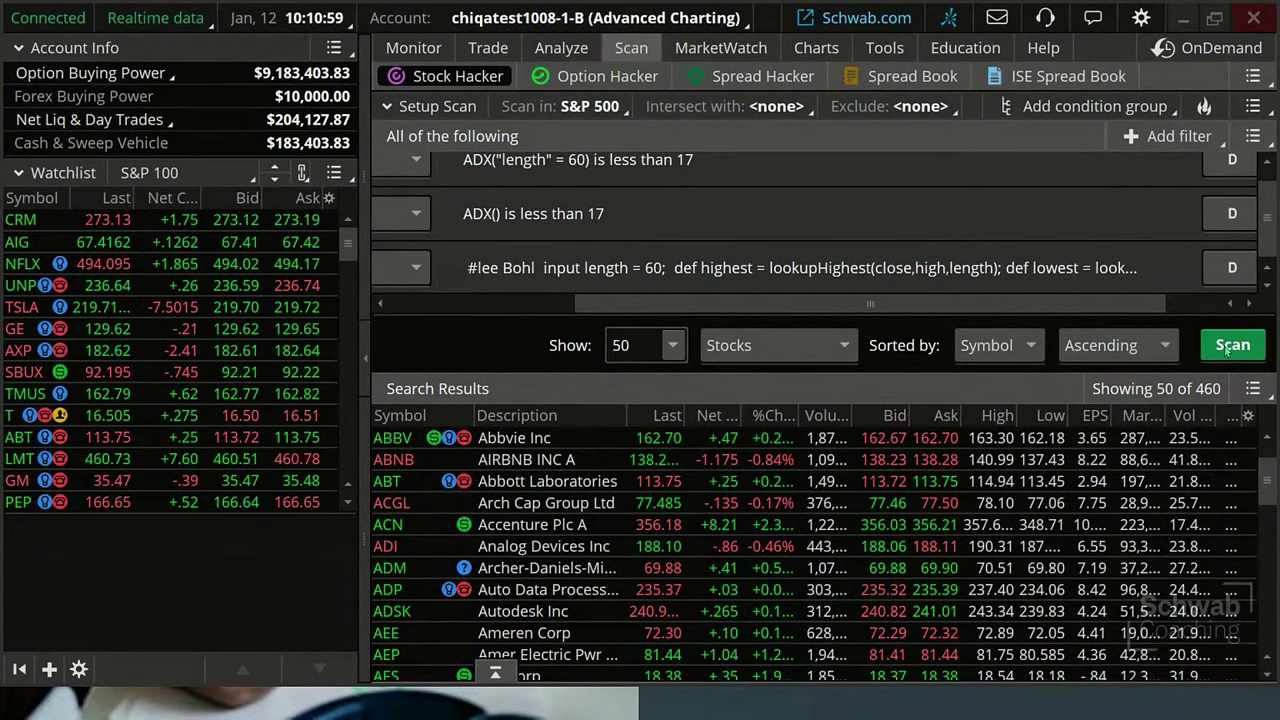
left_click(1225, 348)
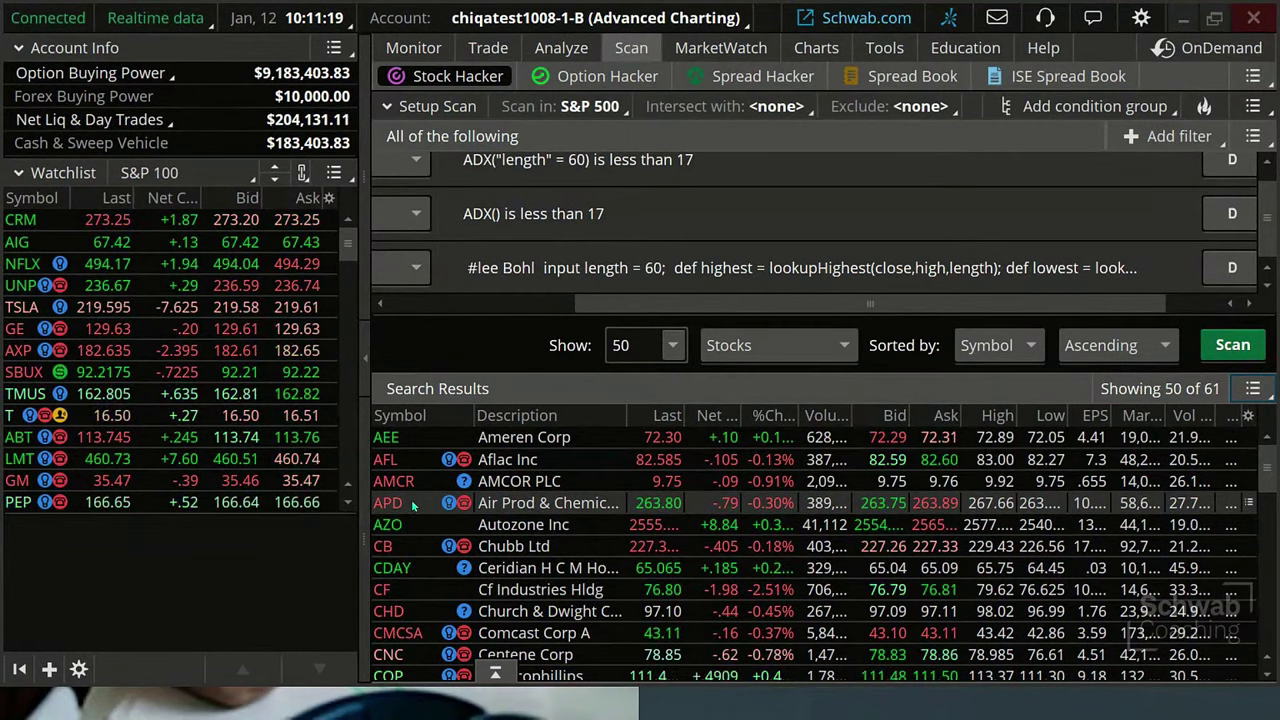
Bring up the price chart for APD, one of the stocks in the new scan results
left_click(816, 47)
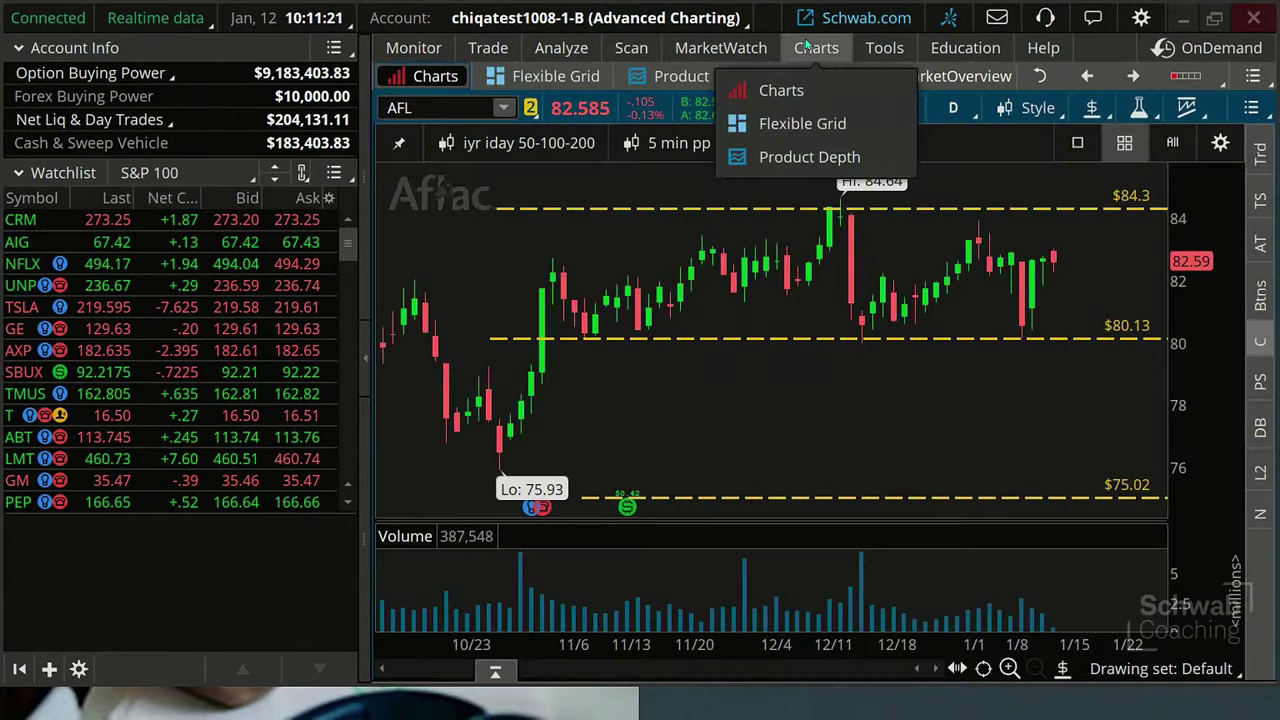
left_click(420, 111)
type("APD")
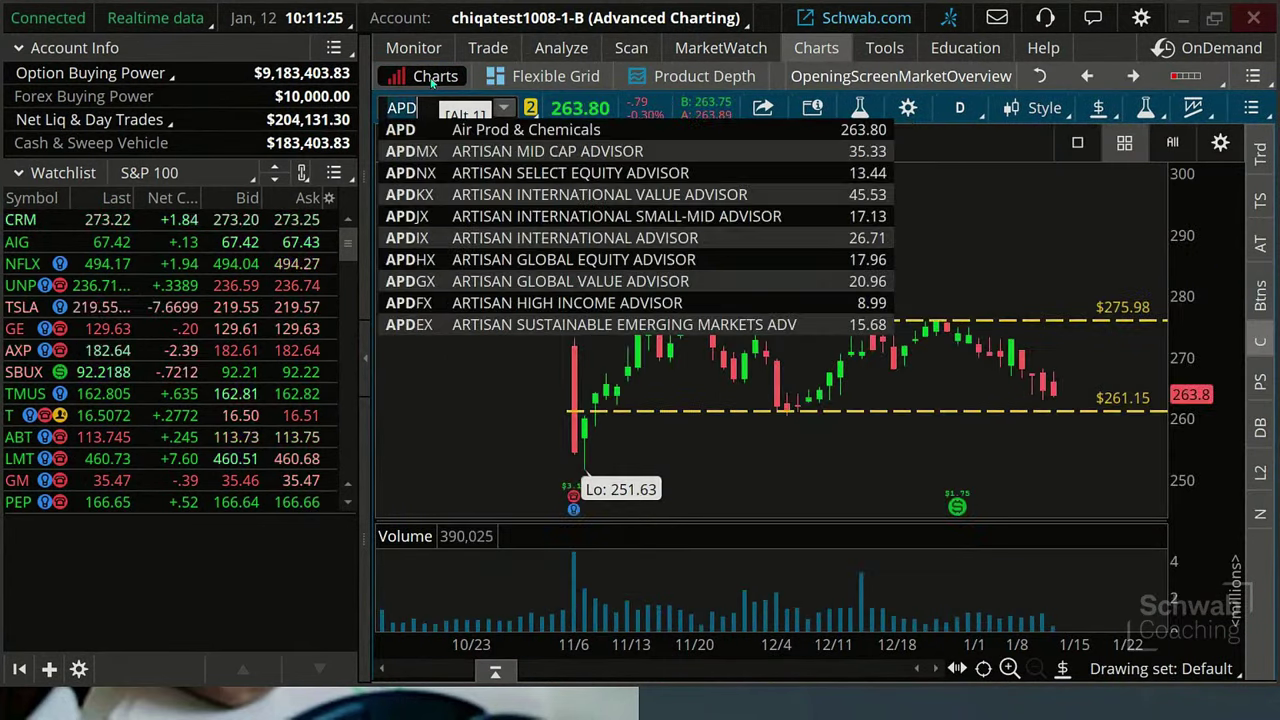
left_click(907, 107)
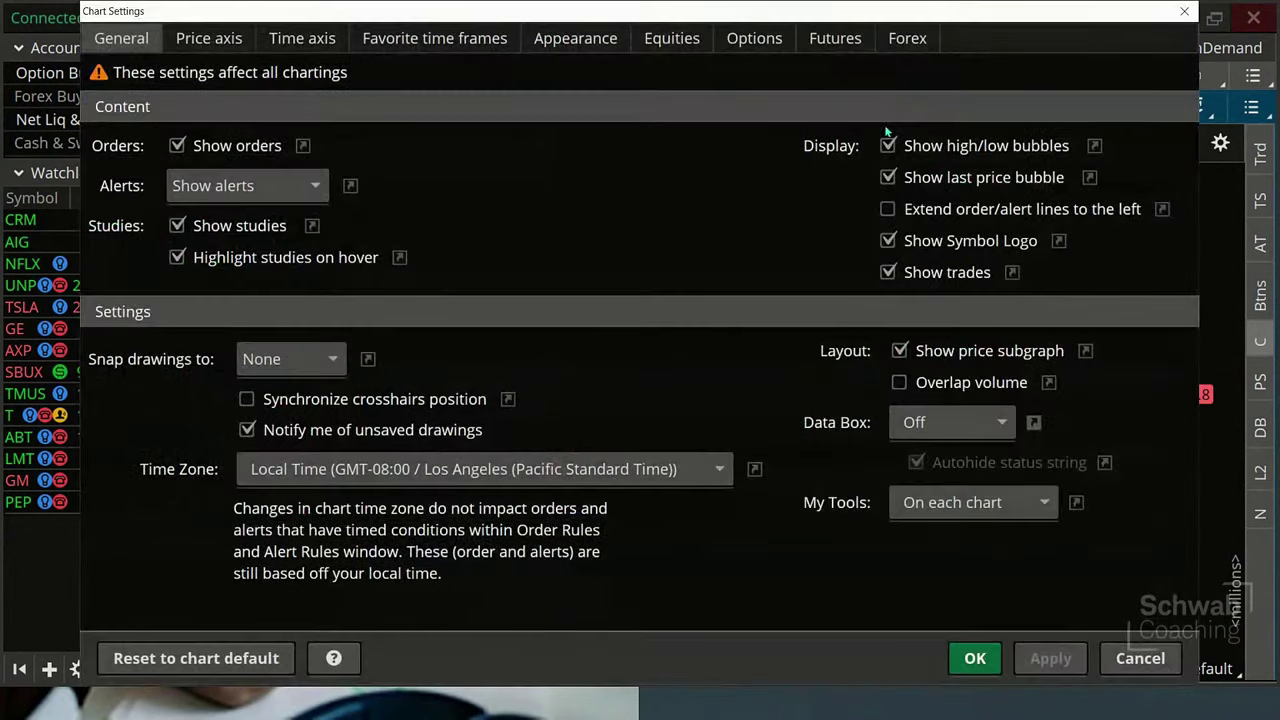
left_click(1184, 11)
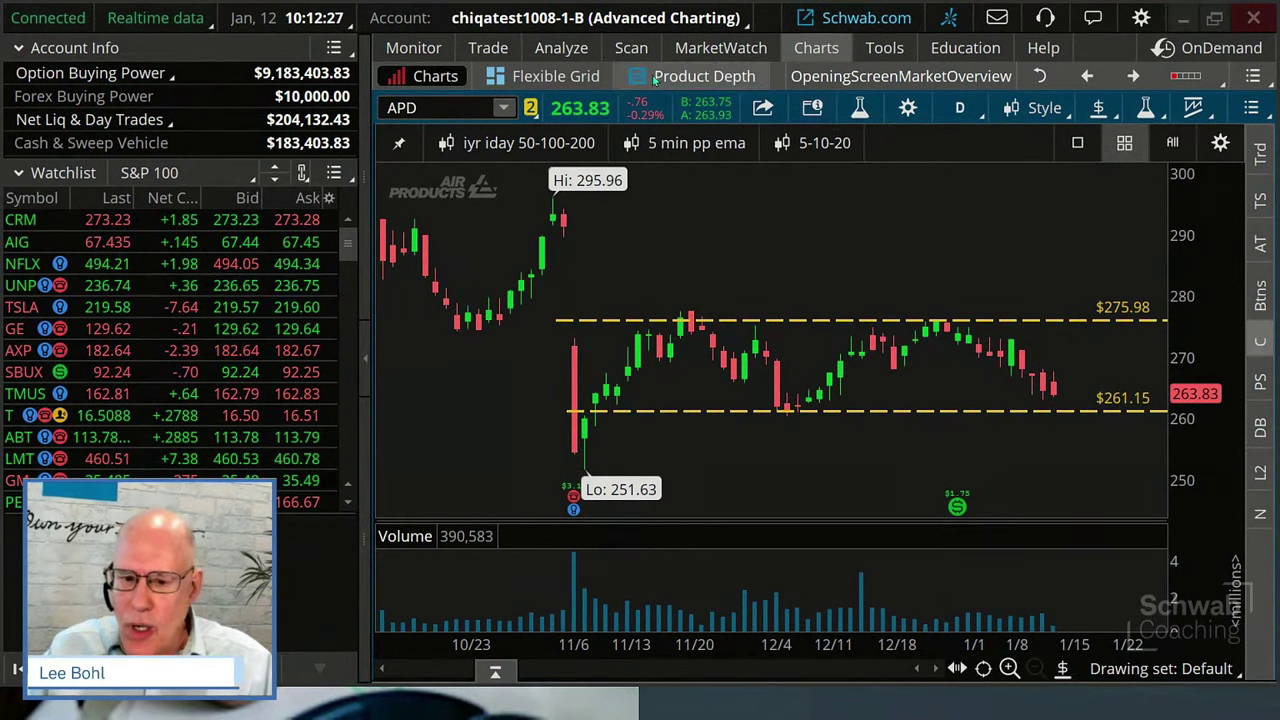
Return to the stock scan and remove the thinkScript range filter with length = 60
left_click(631, 52)
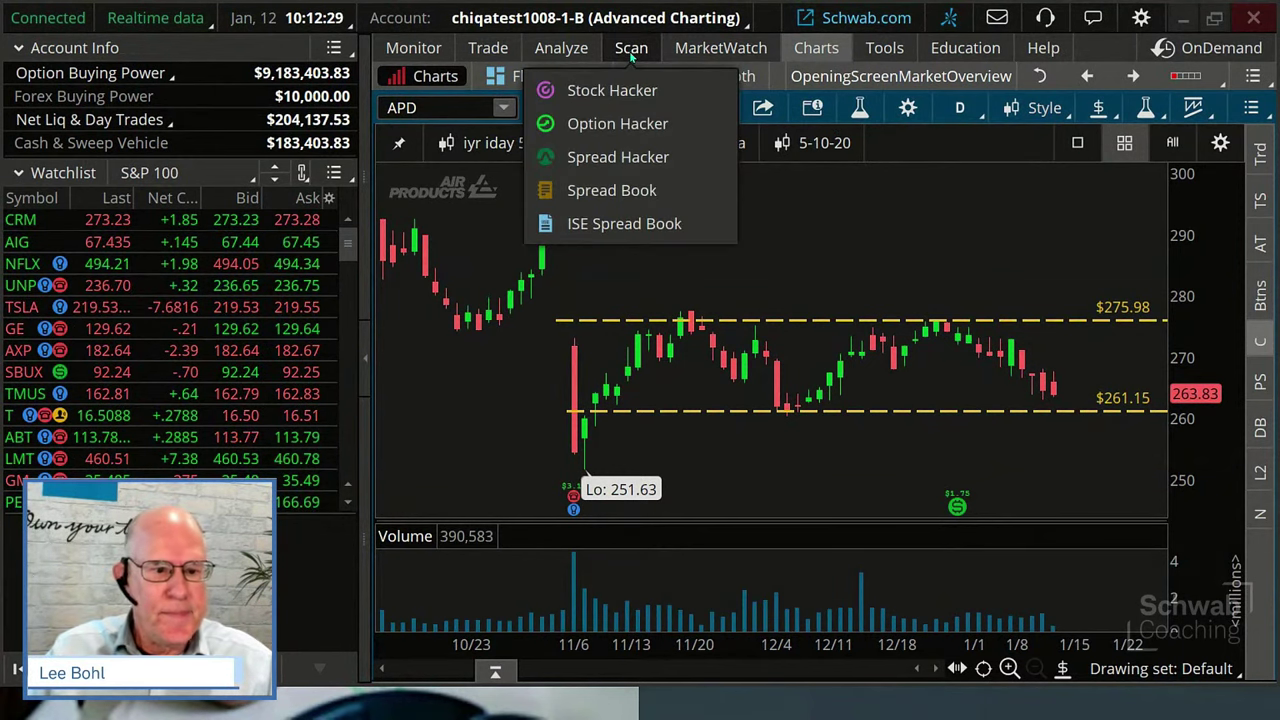
left_click(631, 52)
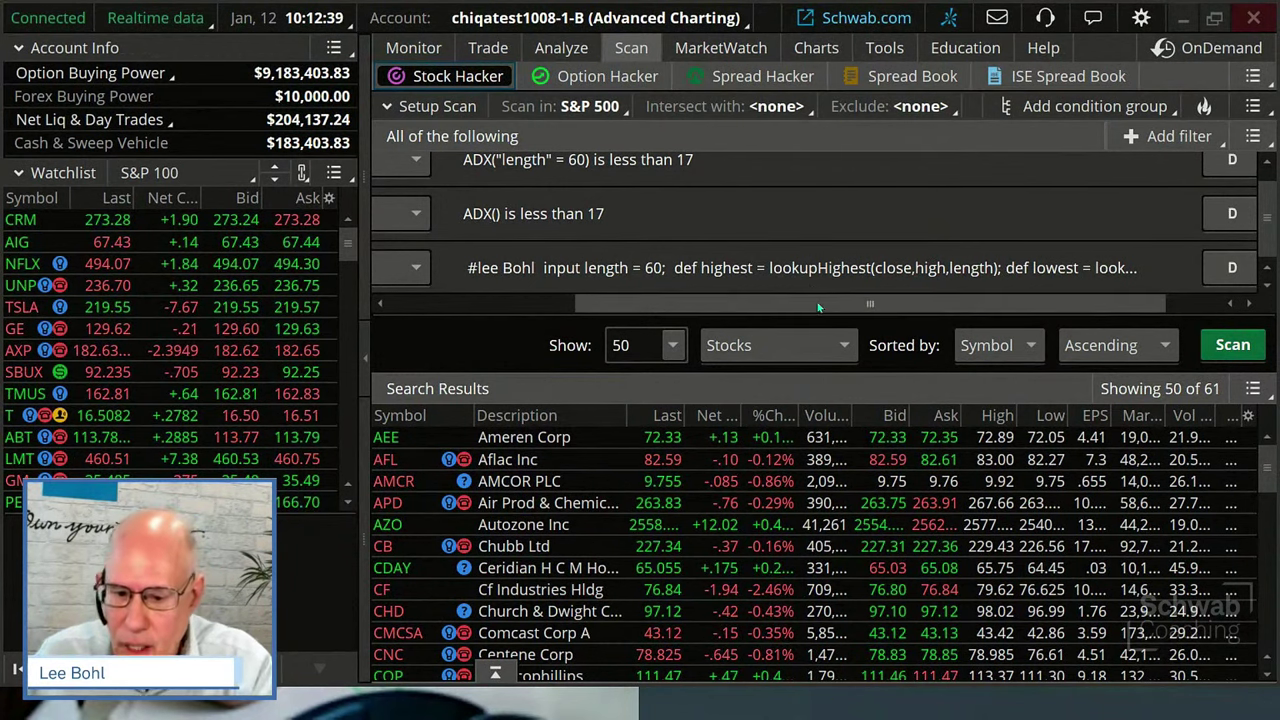
left_click_drag(818, 306, 872, 306)
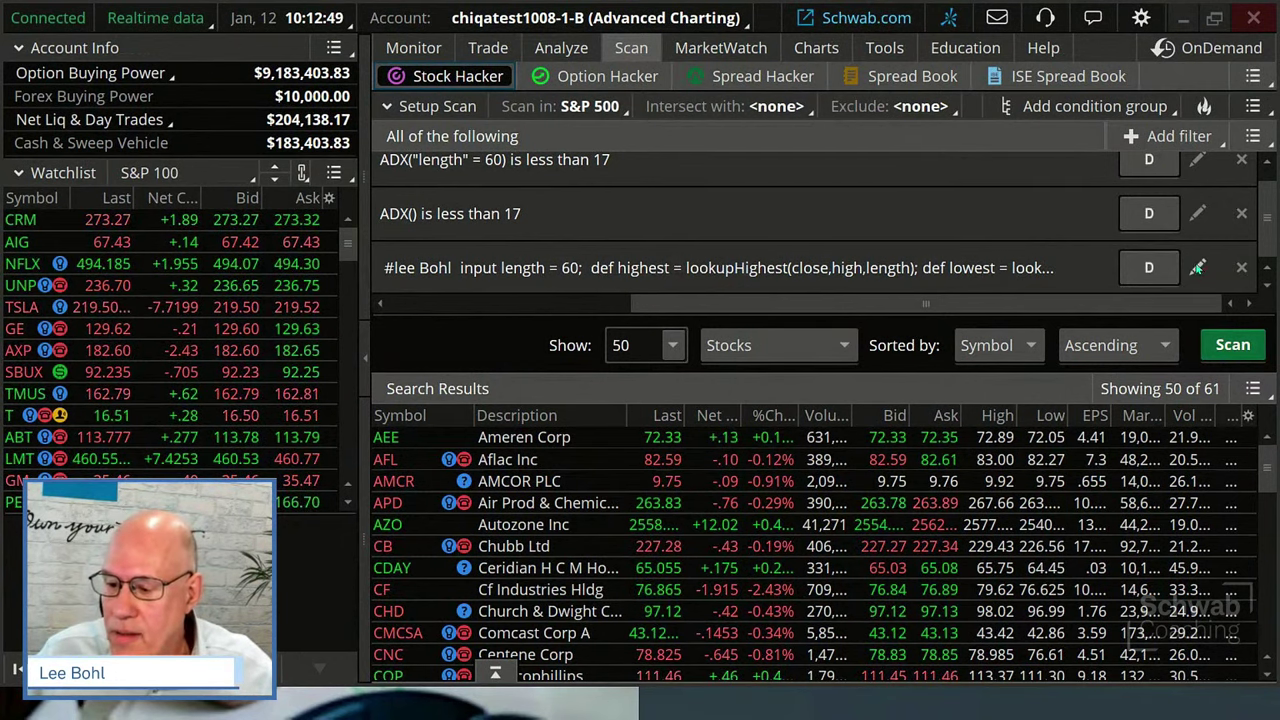
left_click(1241, 267)
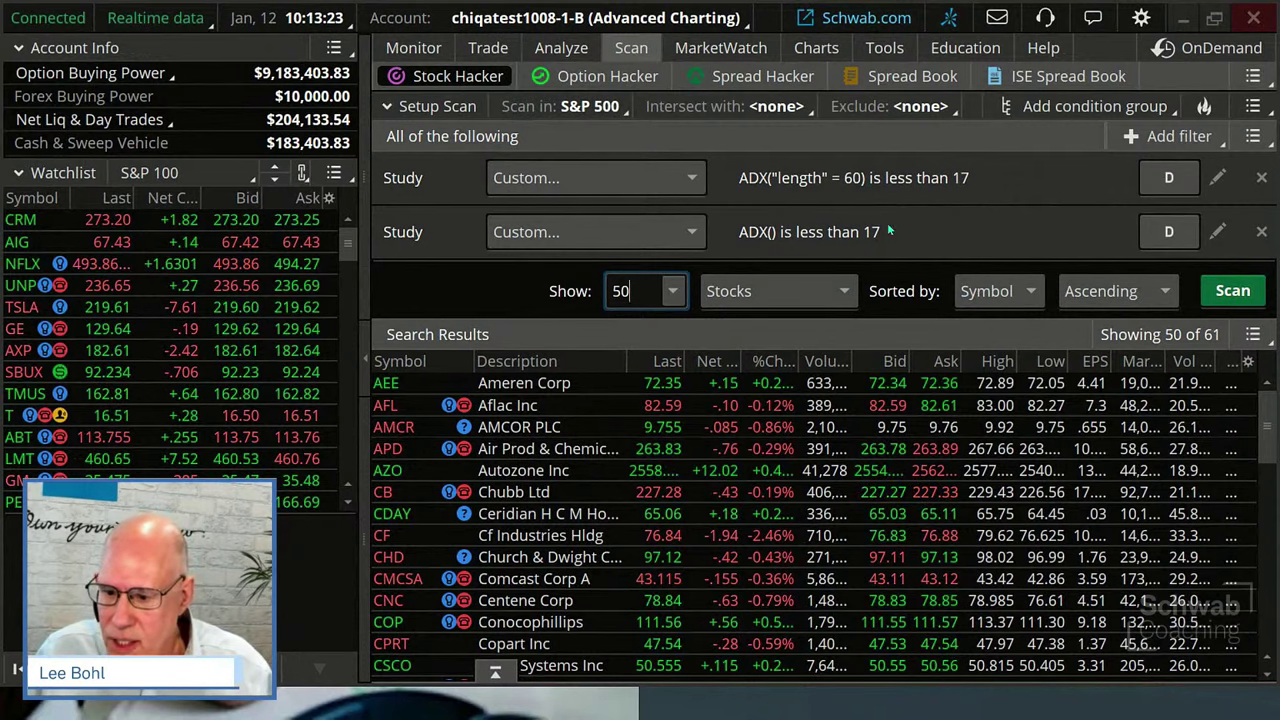
Add a study filter below the two ADX filters and delete its default ADXCrossover condition
left_click(1168, 136)
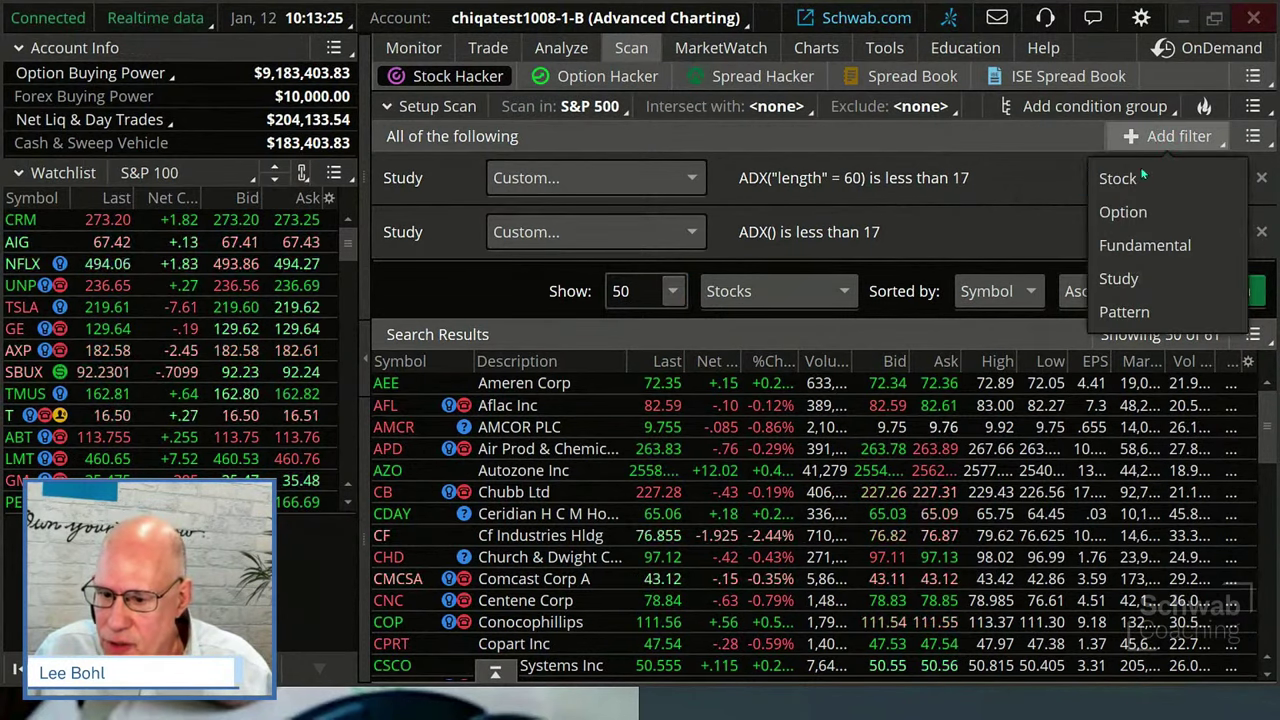
left_click(1120, 278)
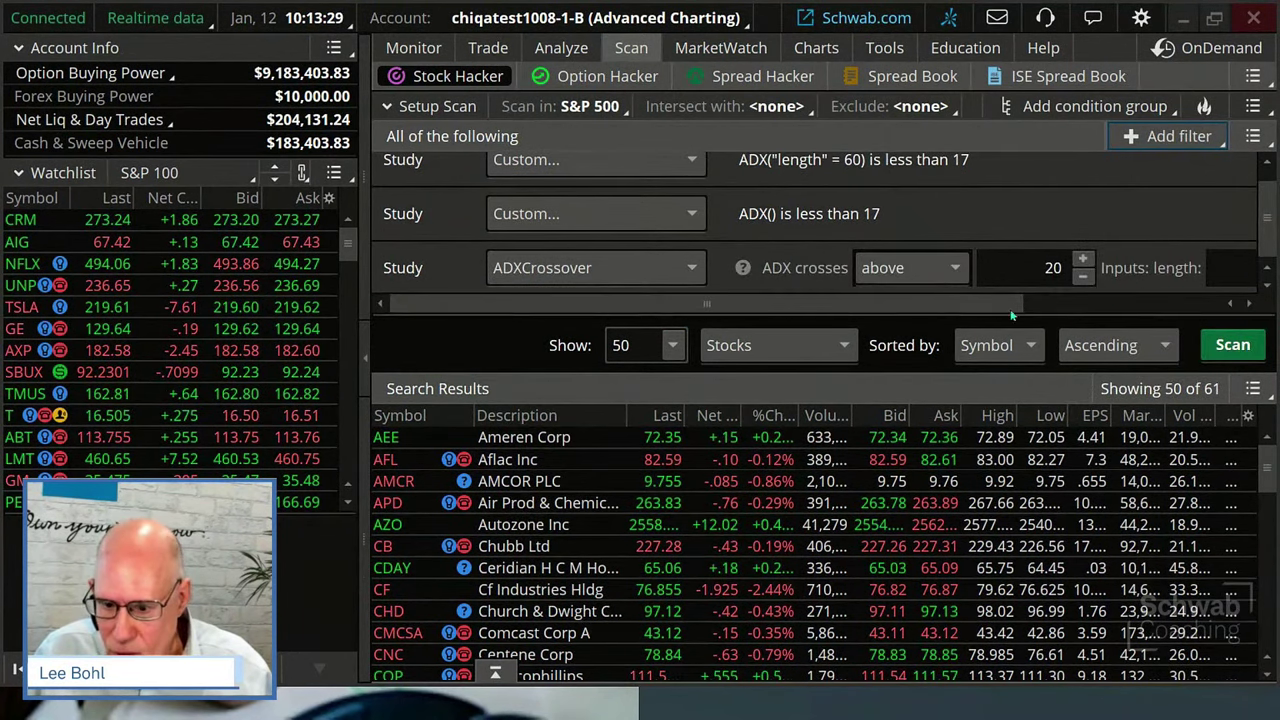
left_click_drag(968, 294, 1168, 294)
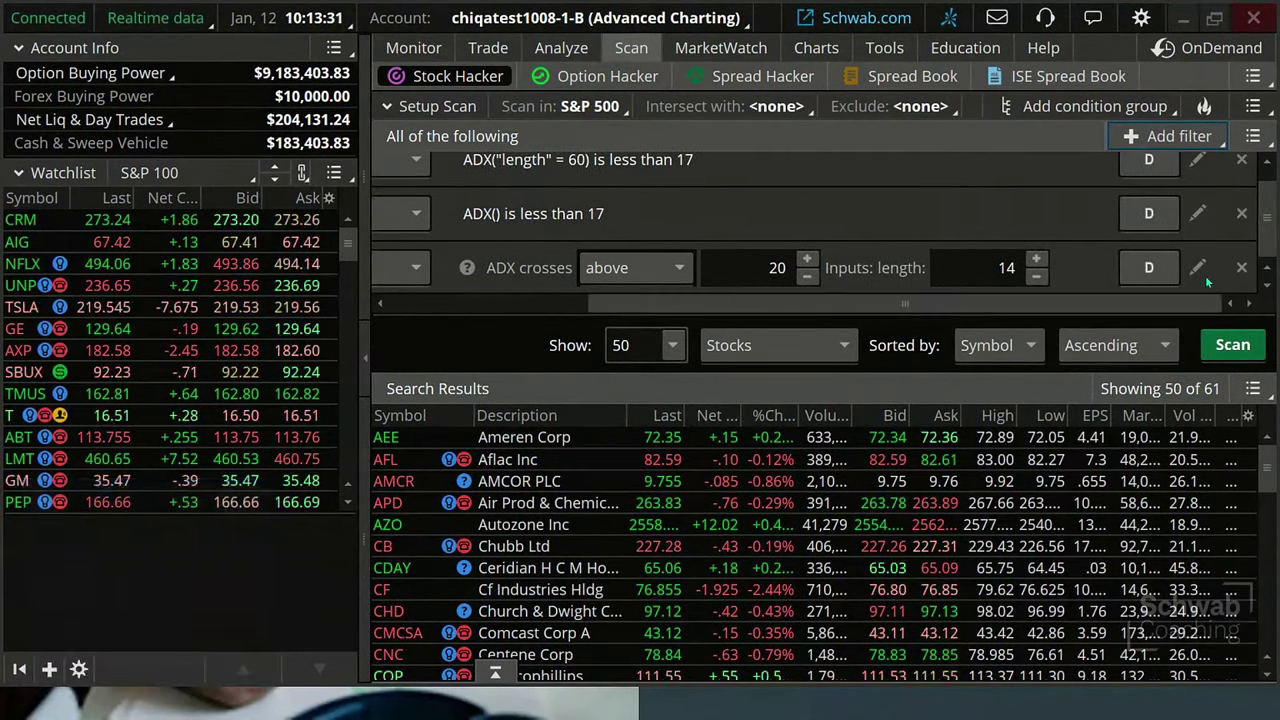
left_click(1197, 267)
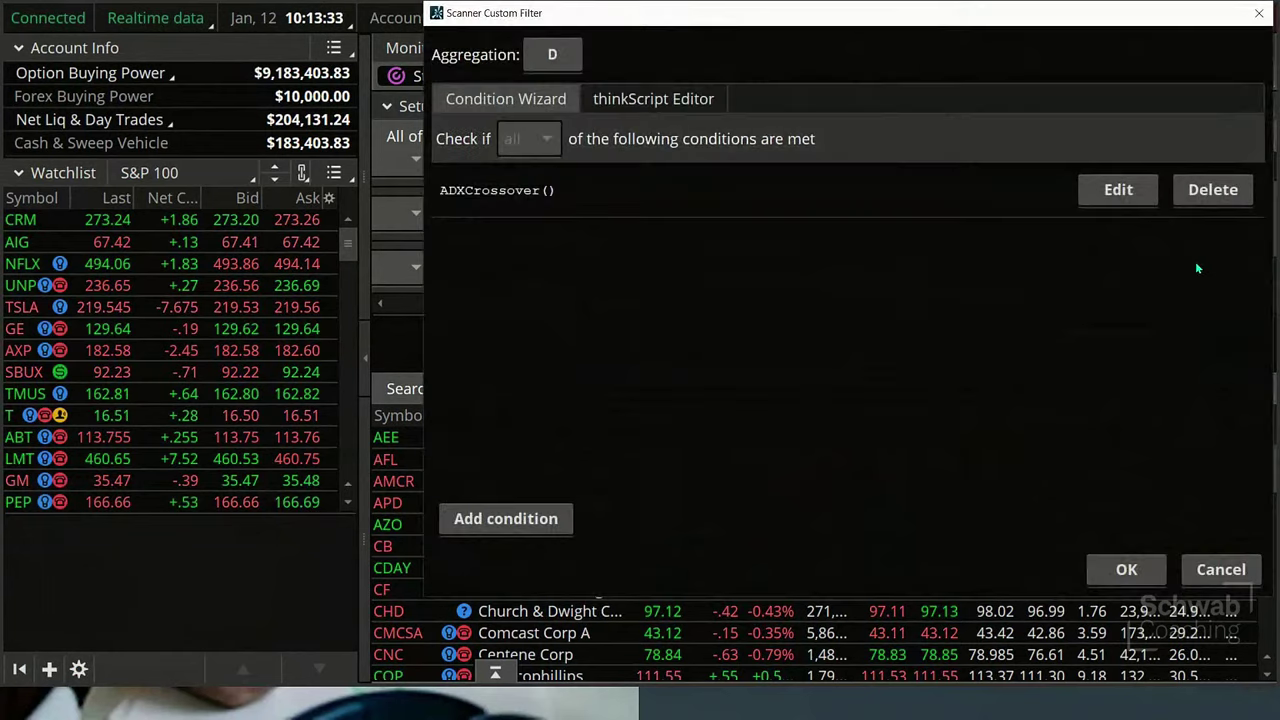
left_click(1213, 199)
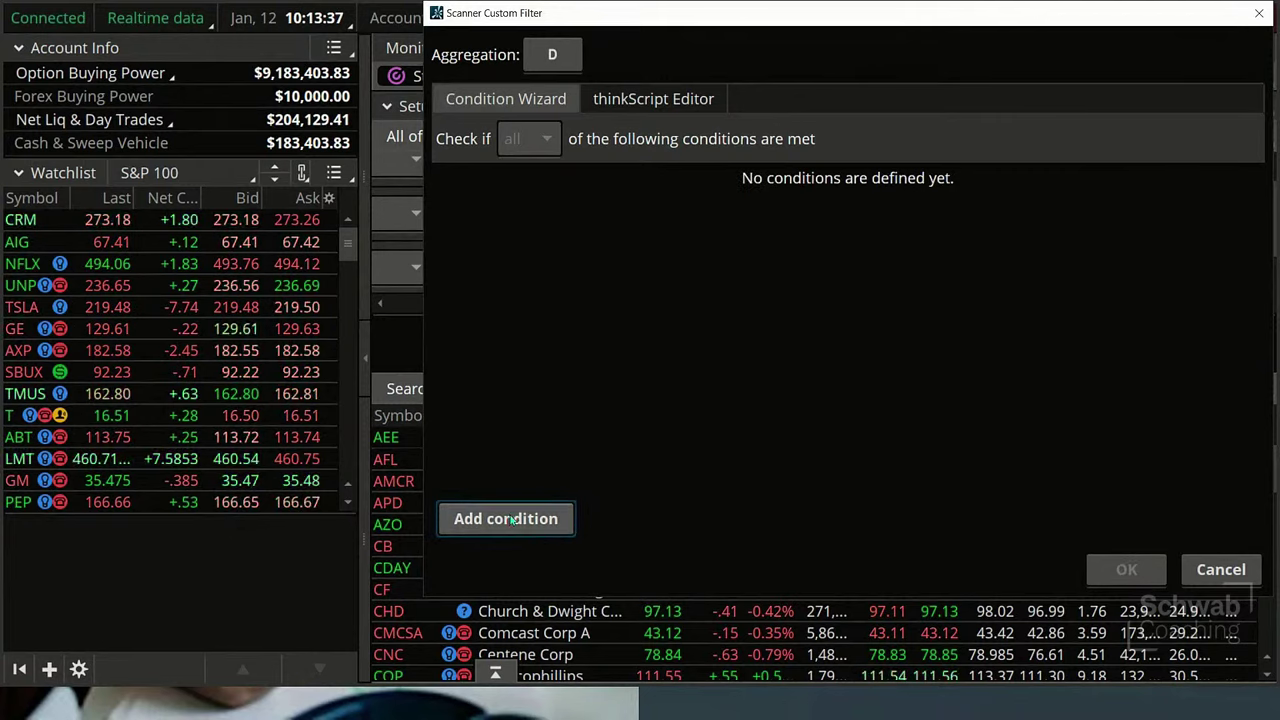
Start a new condition for the filter based on the StochasticFast study
left_click(510, 518)
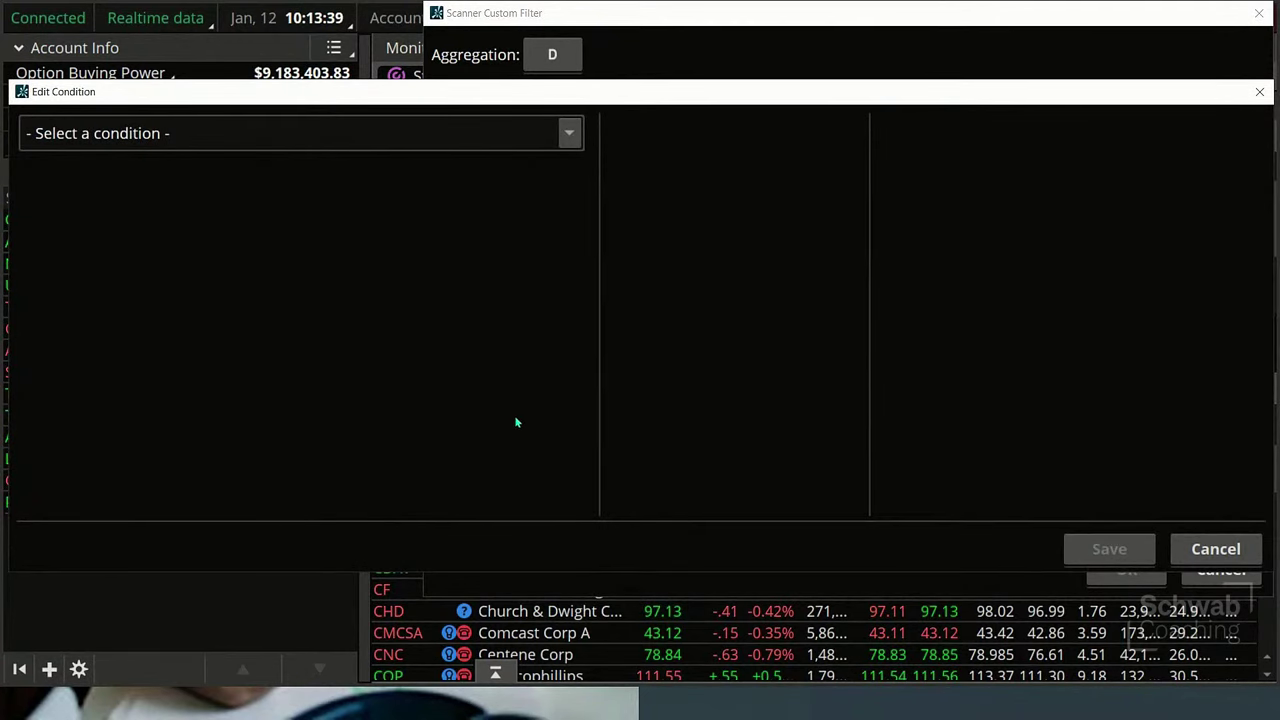
left_click(570, 133)
left_click(60, 214)
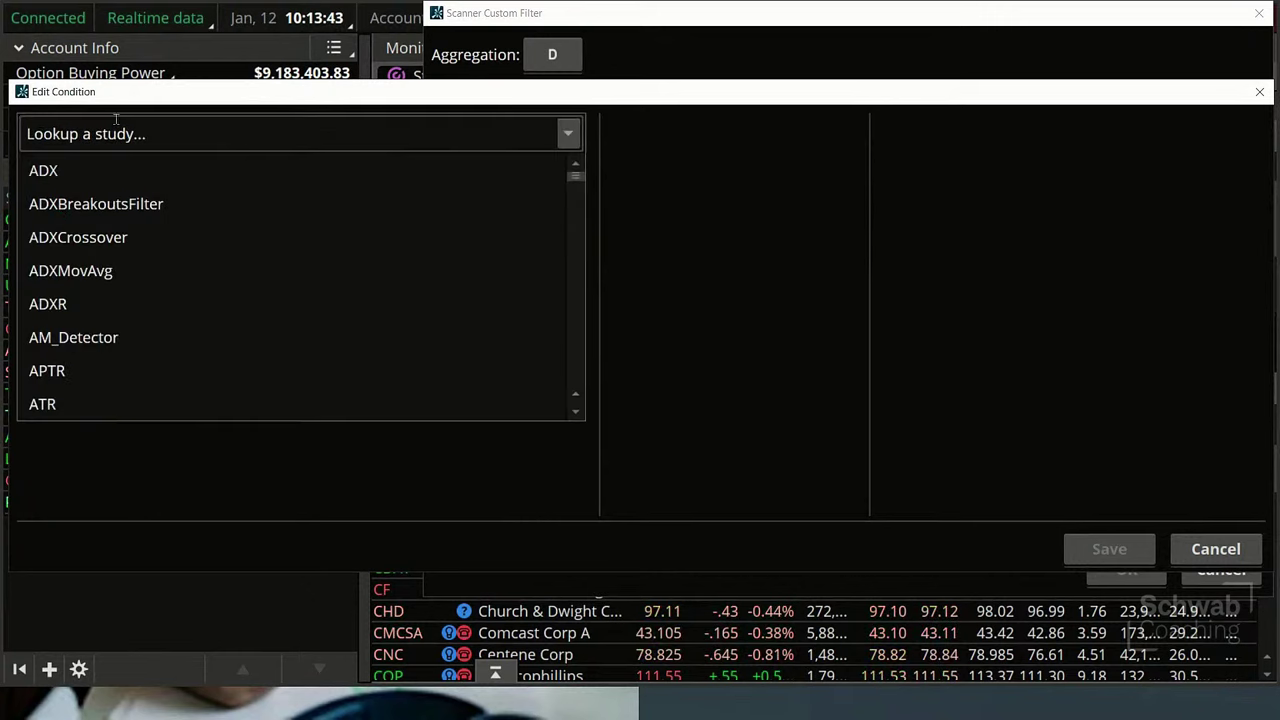
left_click(113, 134)
type("s")
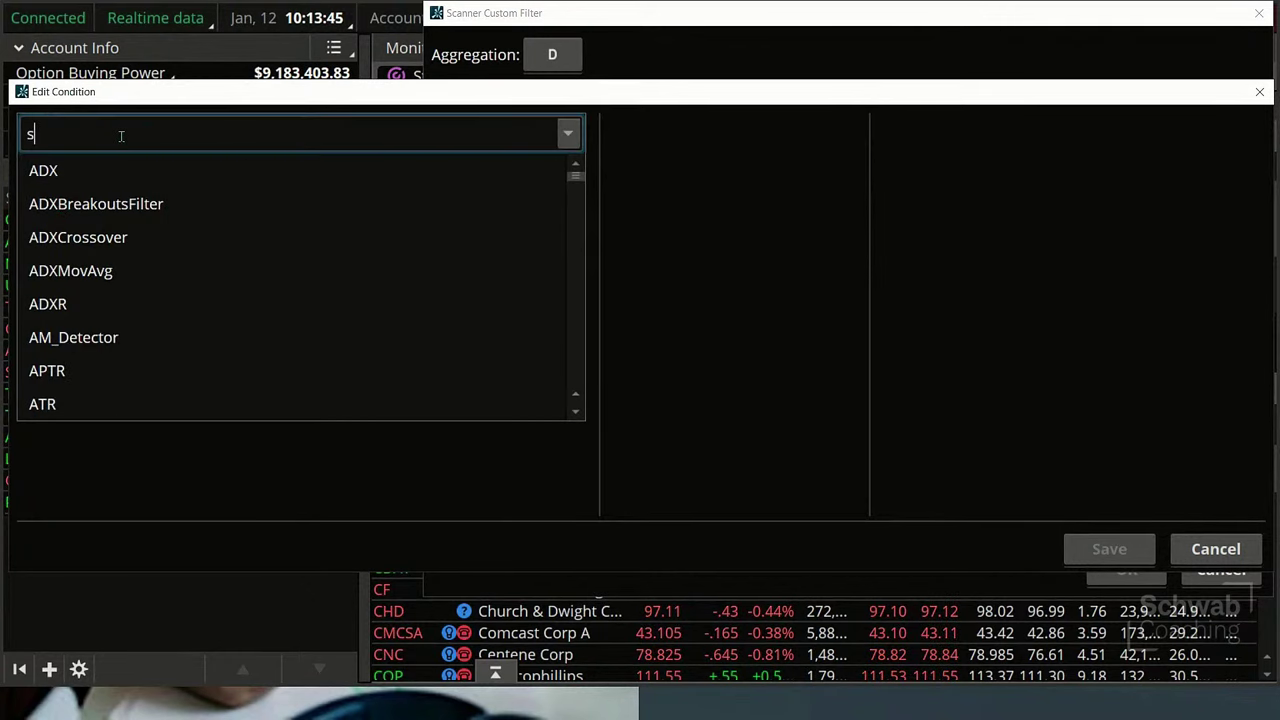
type("toch")
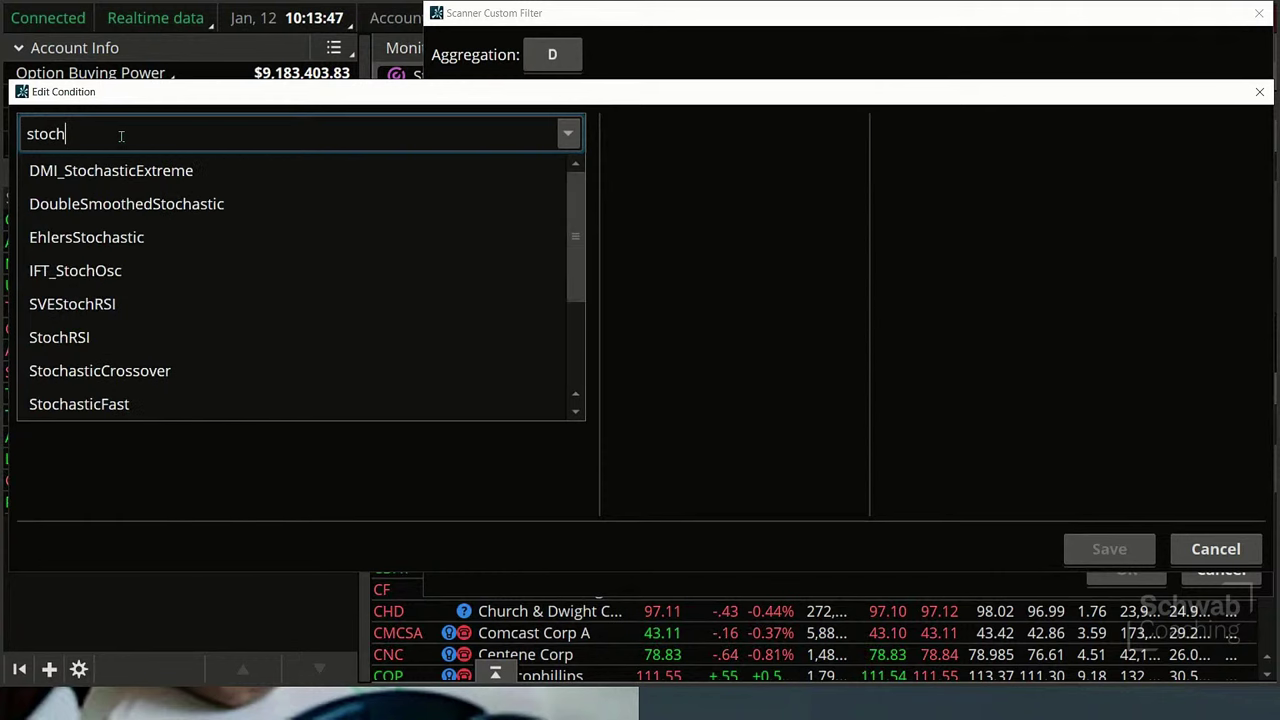
type("as")
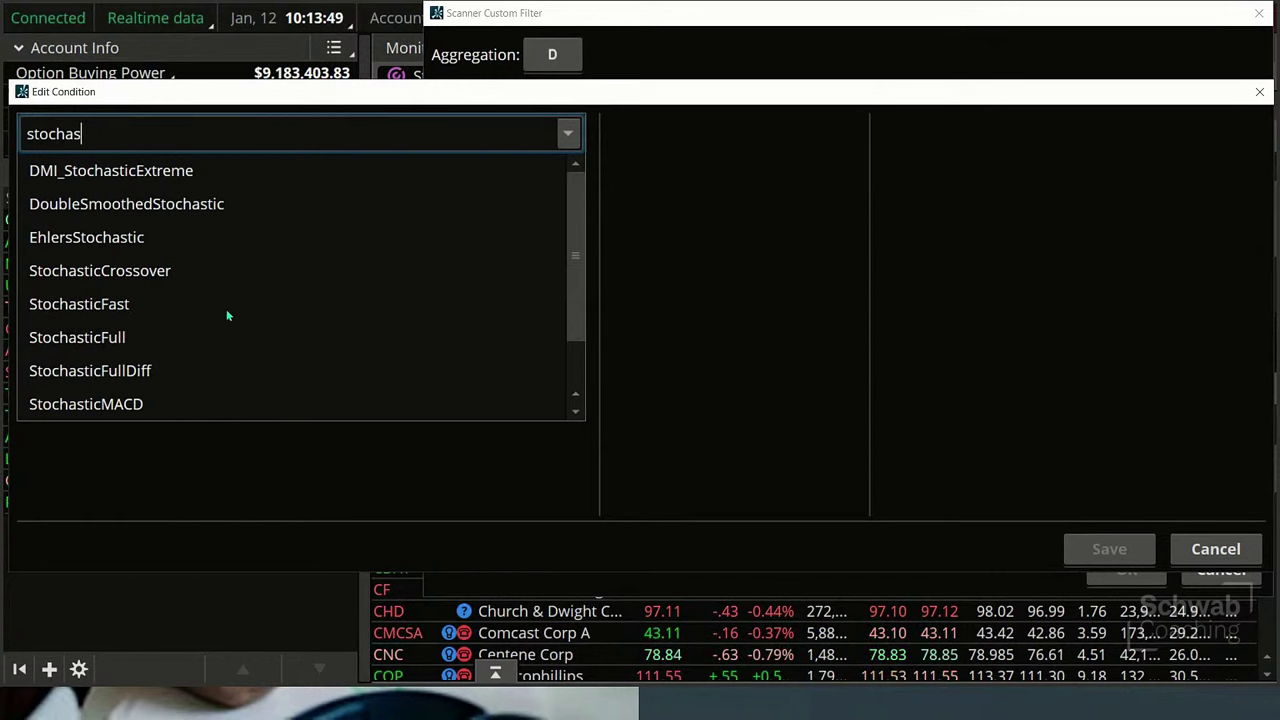
left_click(123, 305)
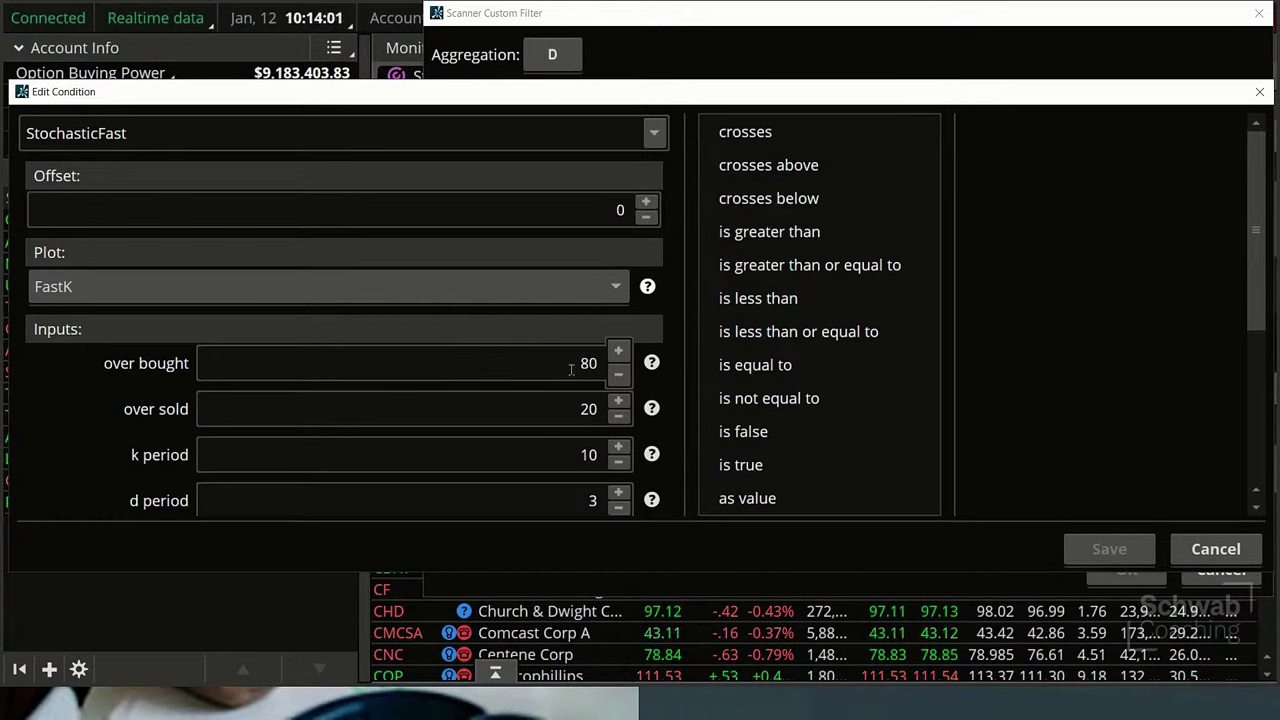
Require StochasticFast FastK to be less than the value 25 and save the custom filter
left_click(769, 298)
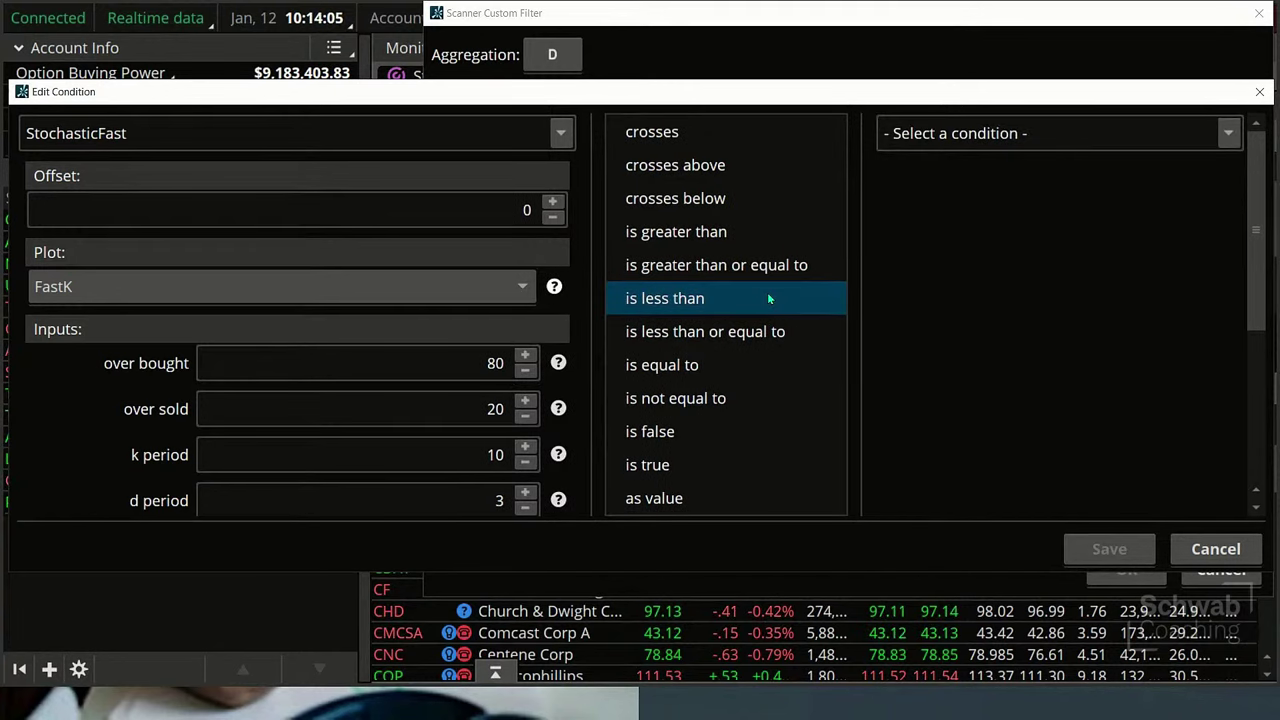
left_click(1218, 144)
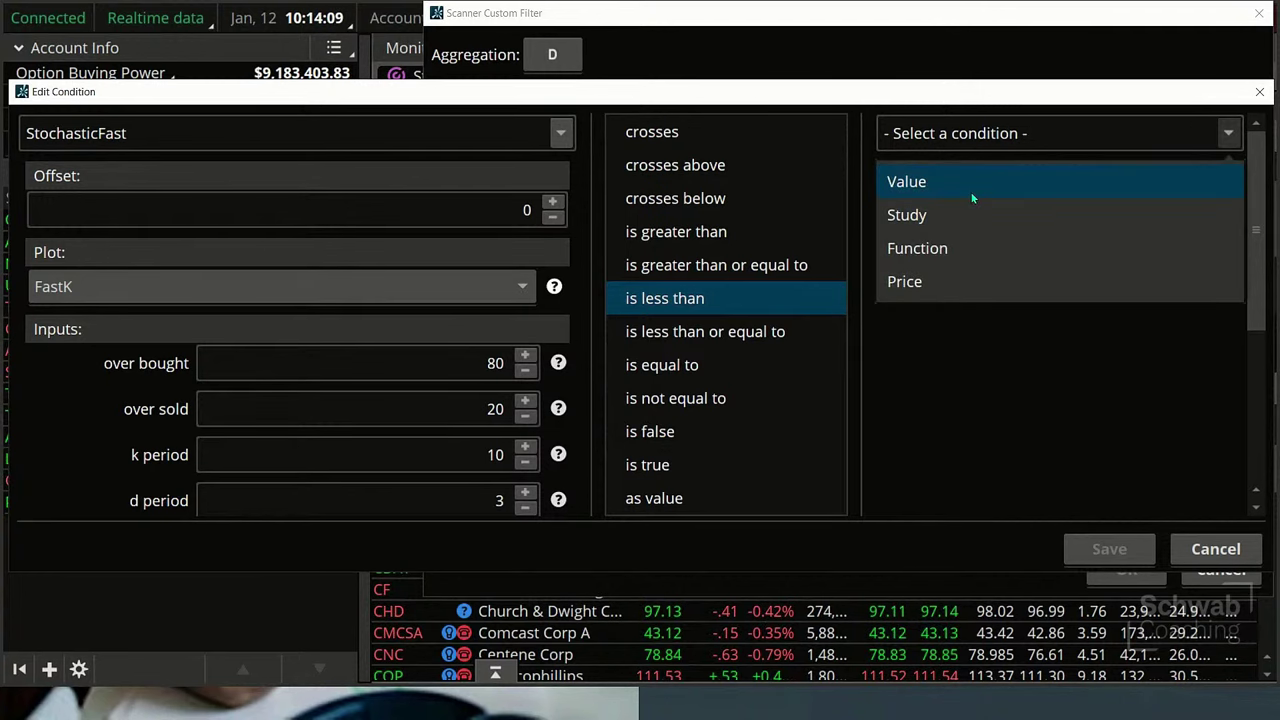
left_click(972, 191)
left_click(1126, 177)
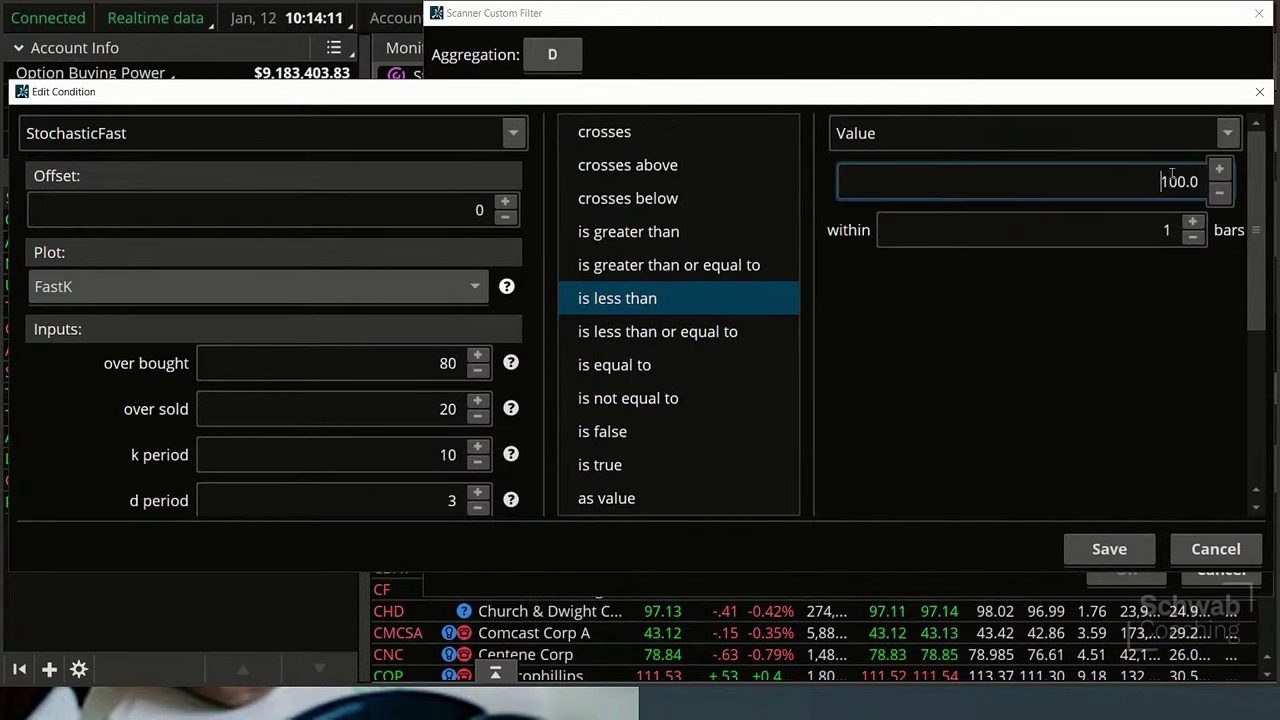
left_click_drag(1126, 177, 1210, 180)
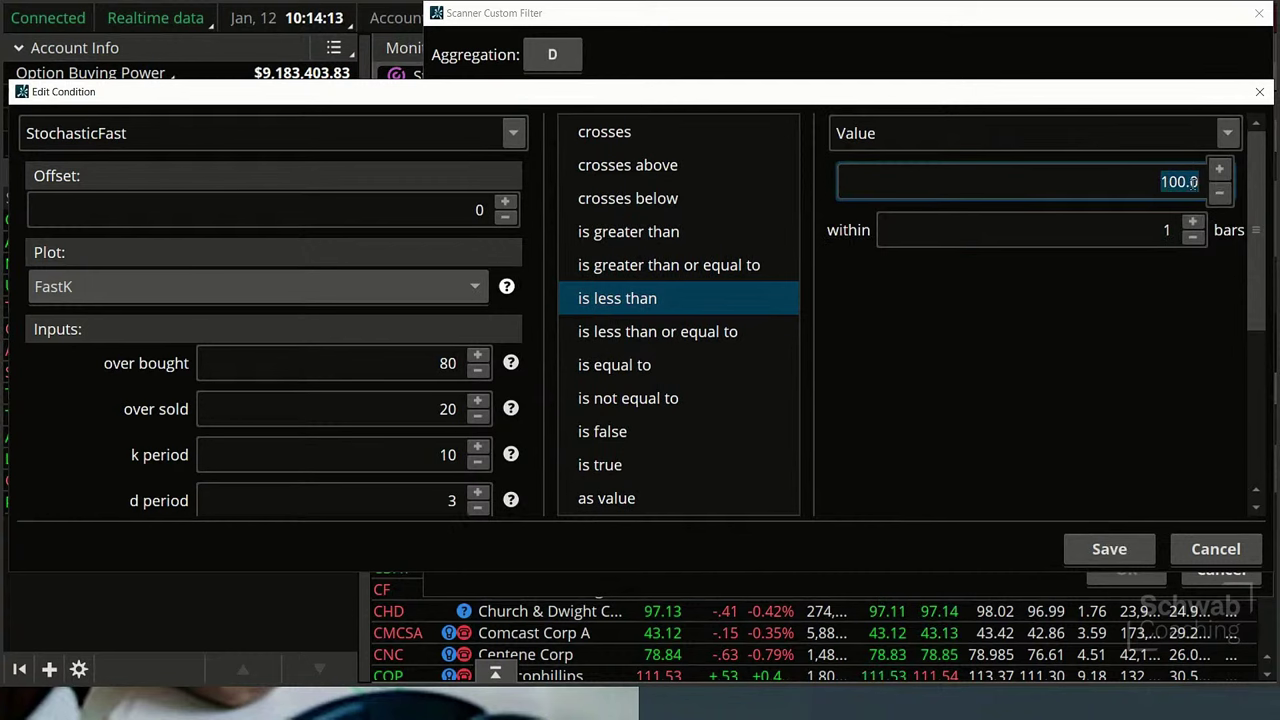
type("25")
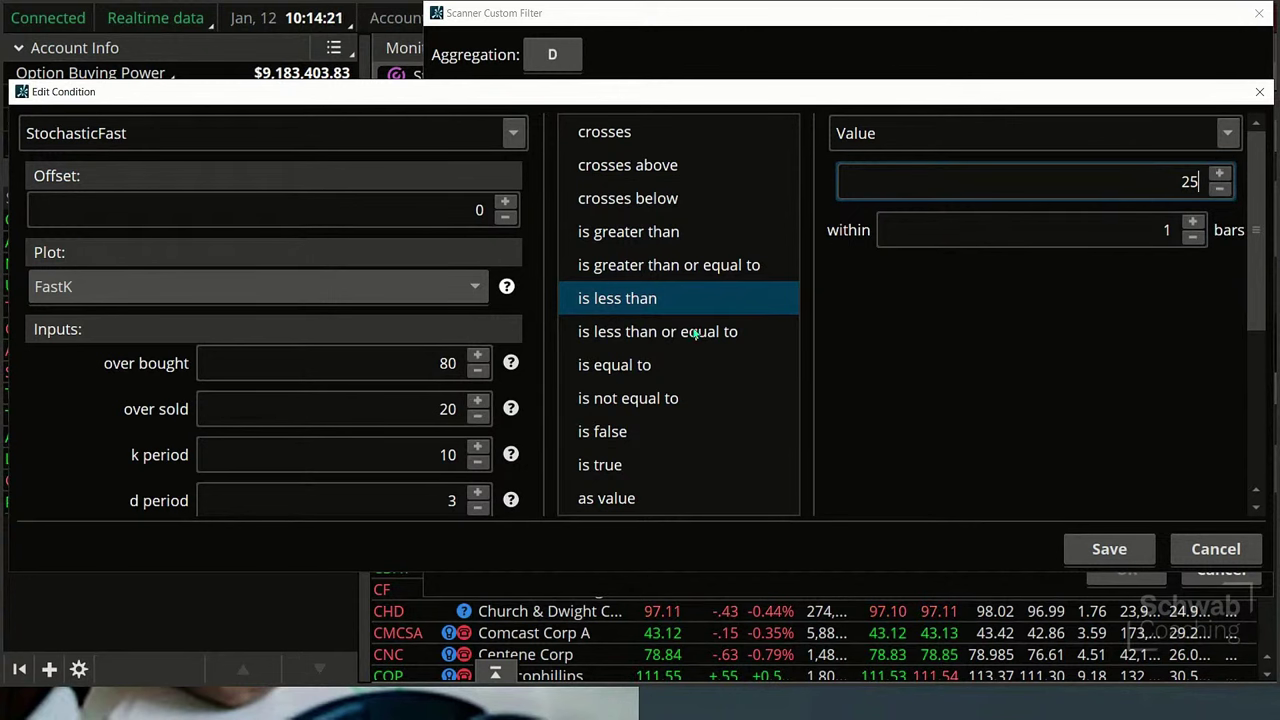
left_click(1113, 546)
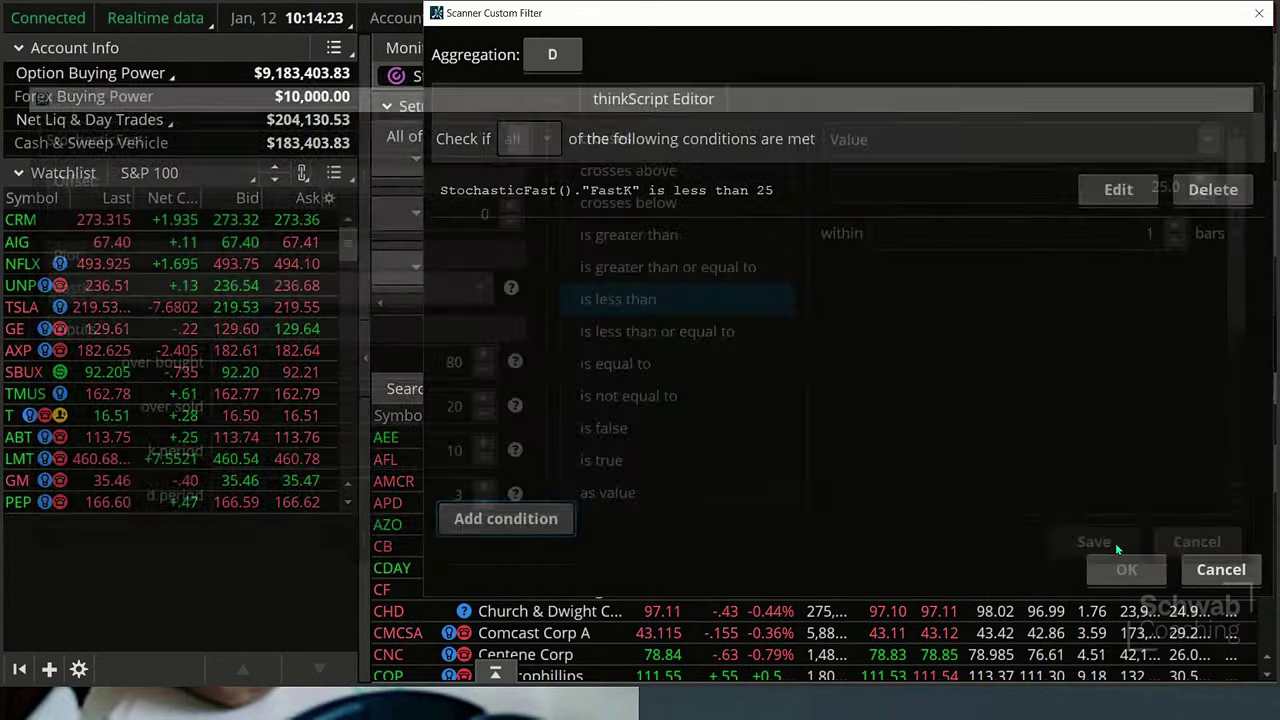
left_click(1122, 569)
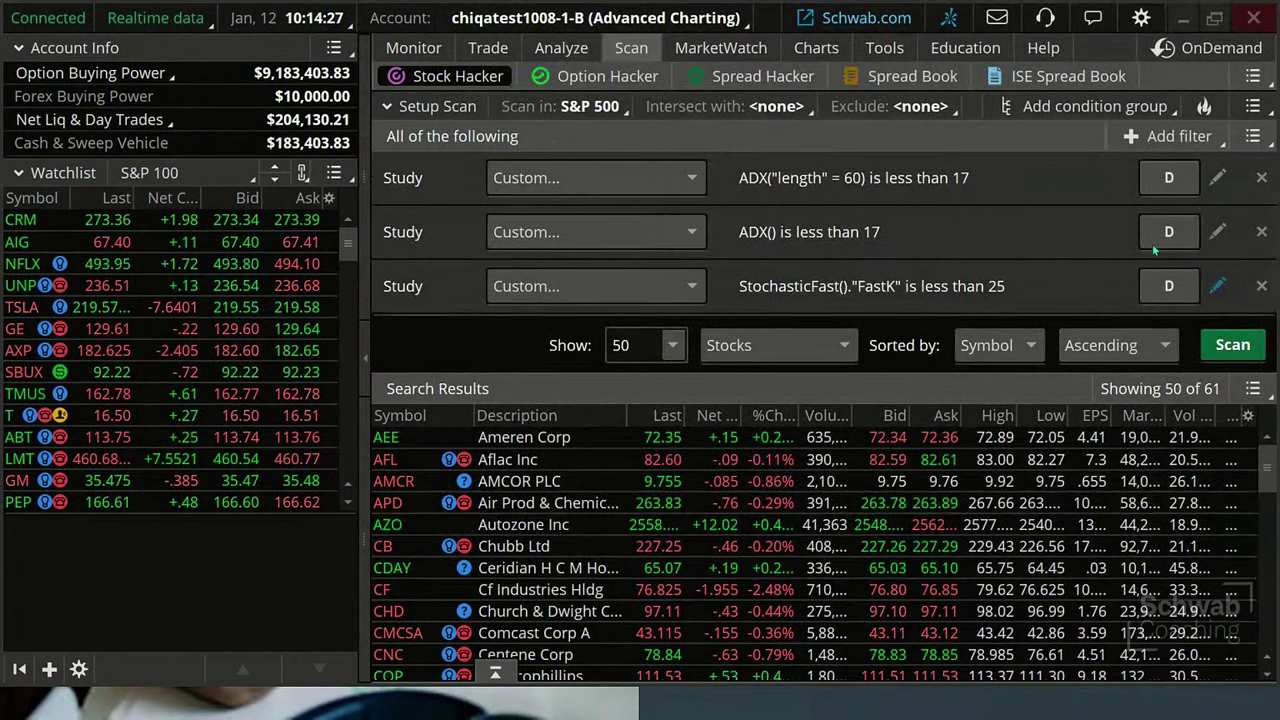
Add a fourth study filter to the scan and clear its default ADXCrossover condition
left_click(1166, 141)
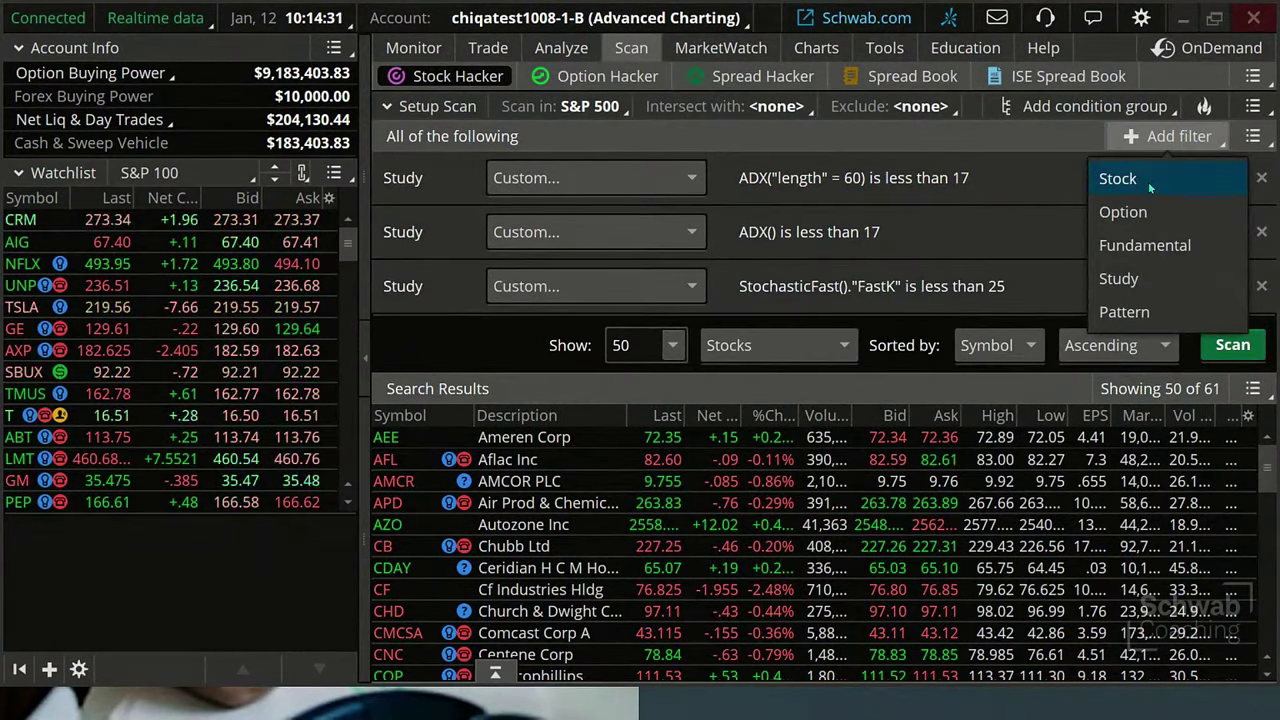
left_click(1116, 280)
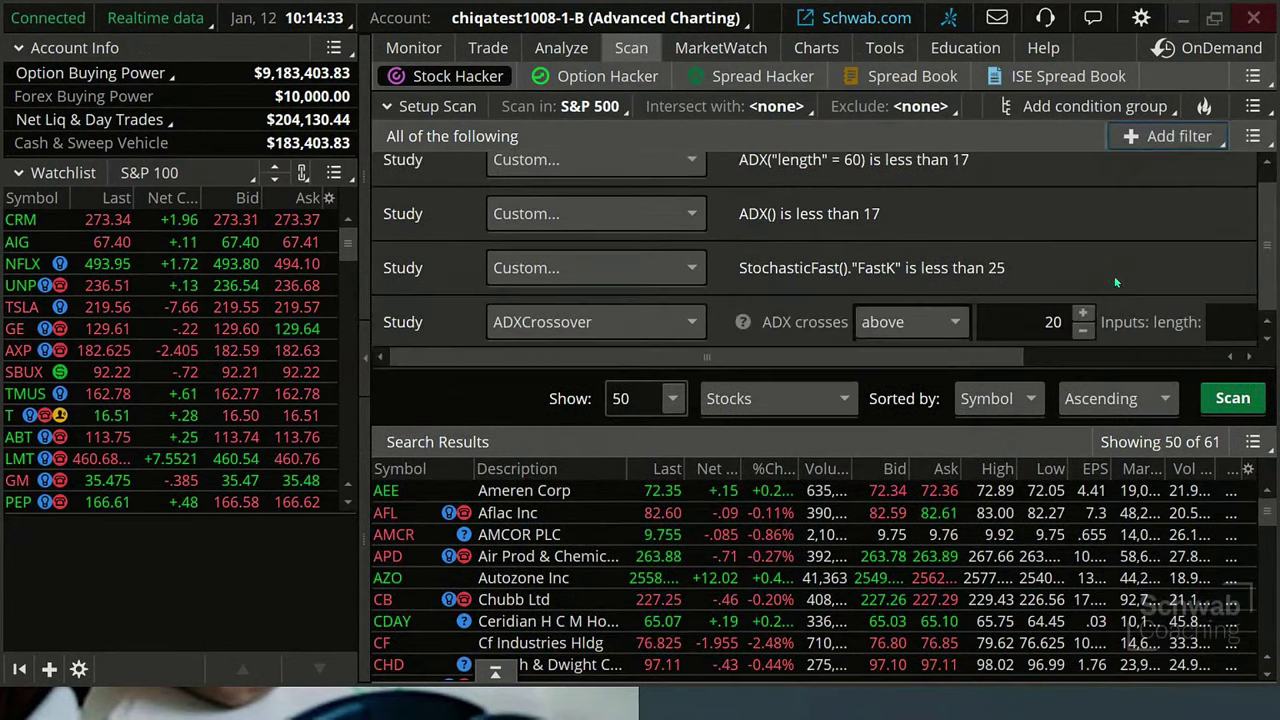
left_click_drag(802, 360, 1002, 360)
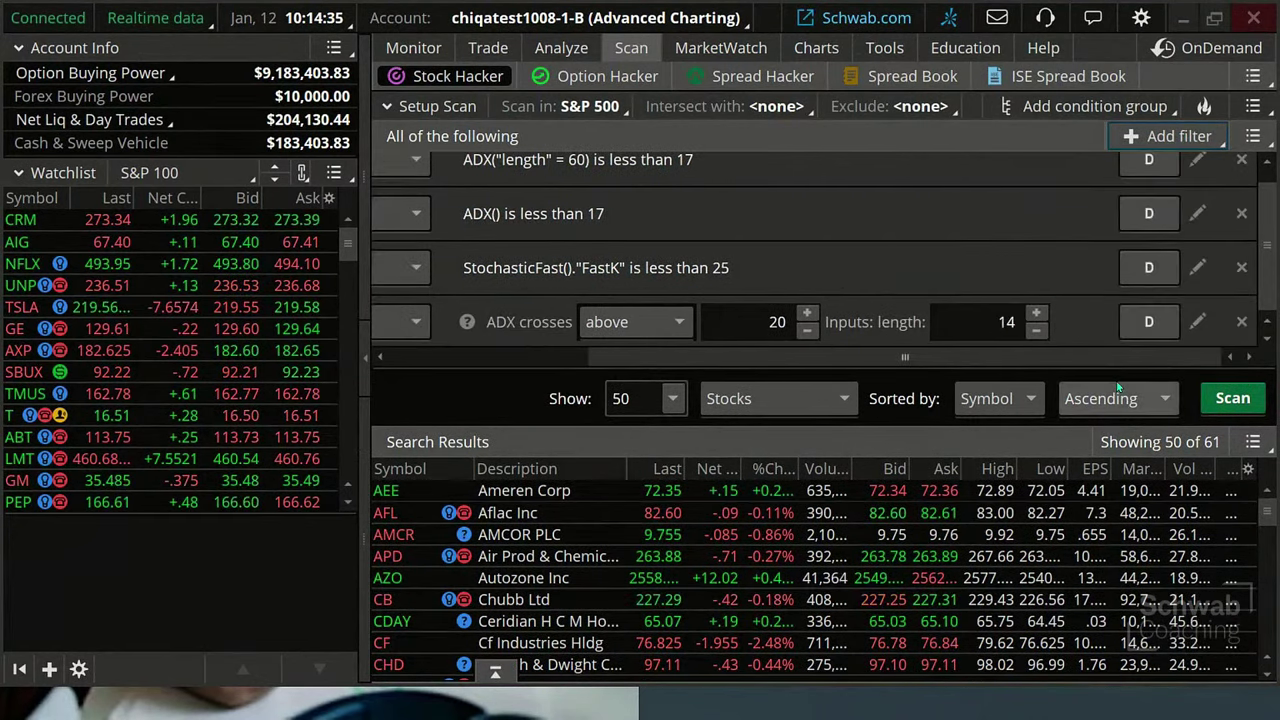
left_click(1197, 321)
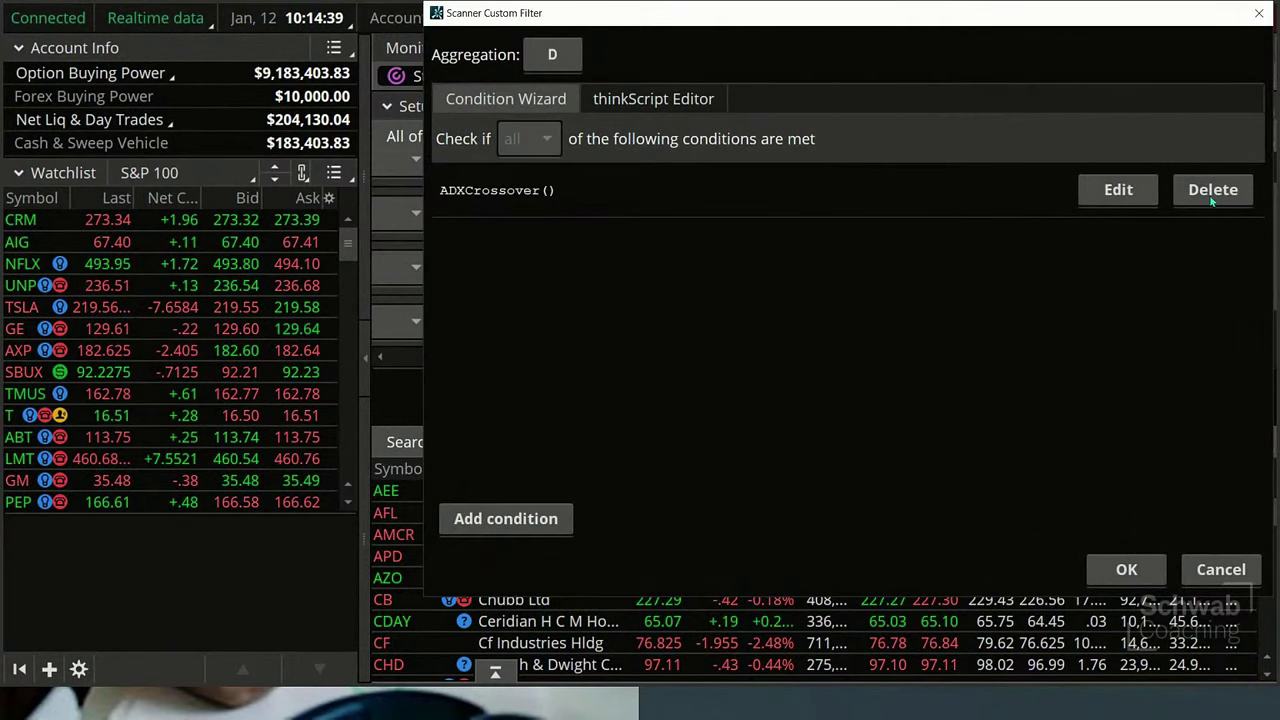
left_click(1212, 195)
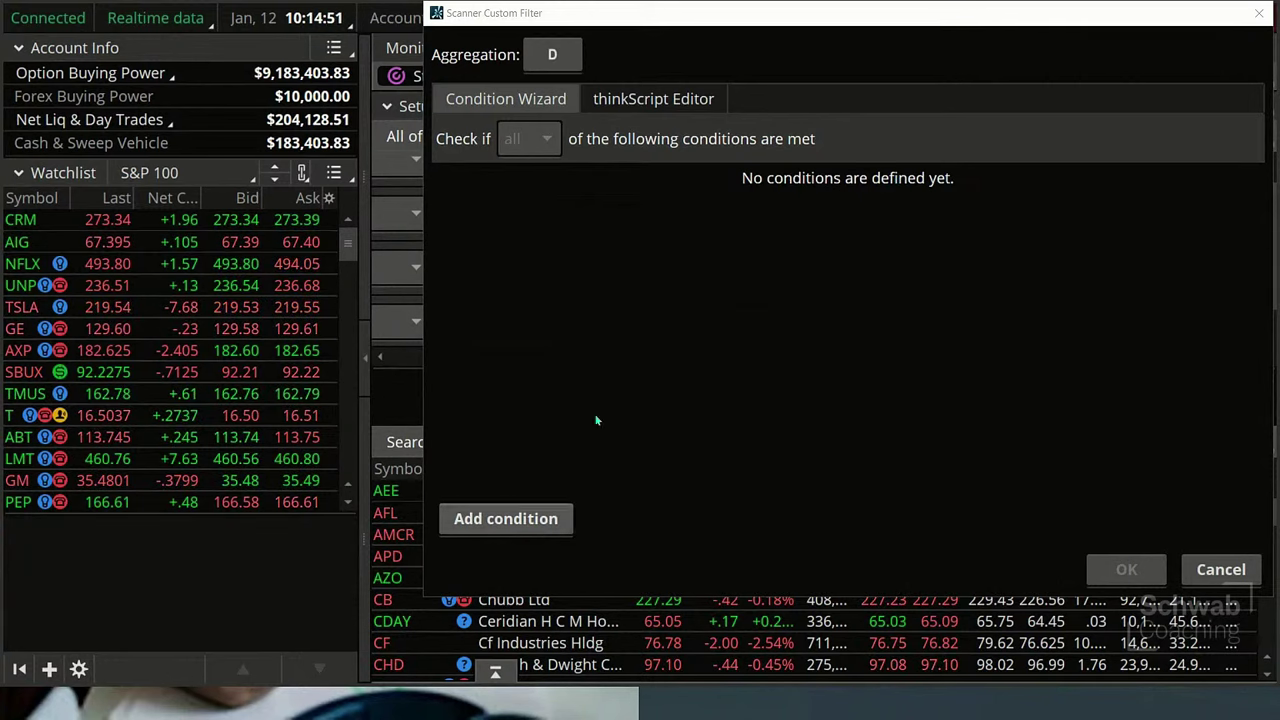
Insert the Range Bottom thinkScript with length = 60 and plot scan = dfl<2 and range <15, and remove the stray "Range Bottom" title line
left_click(653, 99)
left_click(503, 172)
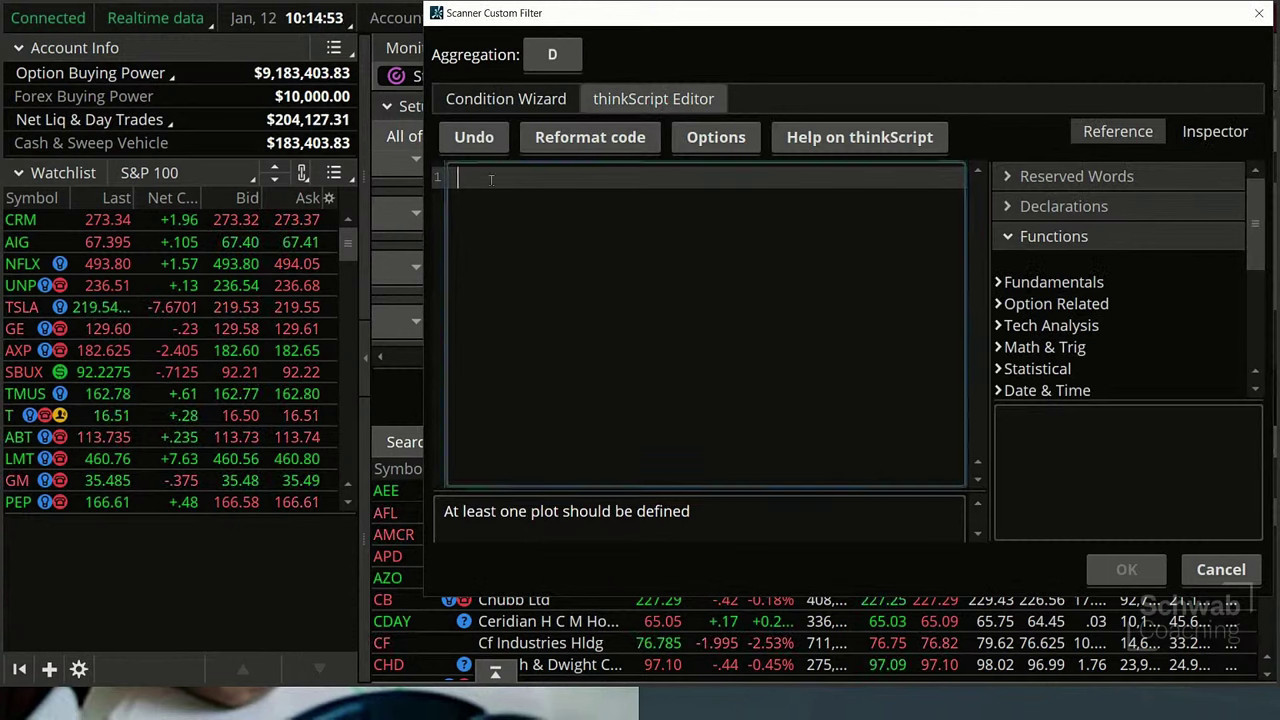
type("Range Bottom #Lee Bohl Range Bottom input length = 60;   def highest = lookupHighest(close,high,length); def lowest = lookUpLowest(close,low, length); def range = (highest-lowest)/(Highest)*100; def dfl = (close - lowest)/(close)*100; plot scan = dfl<2 and range <15;")
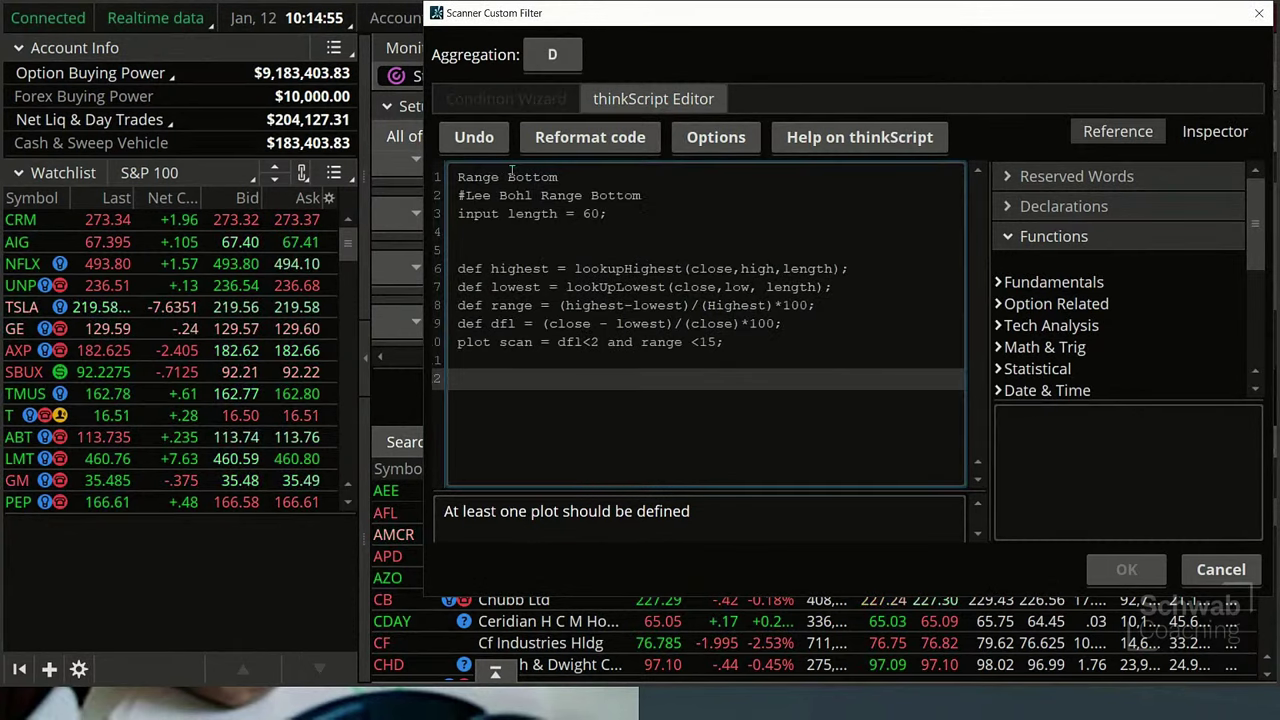
left_click_drag(560, 177, 455, 177)
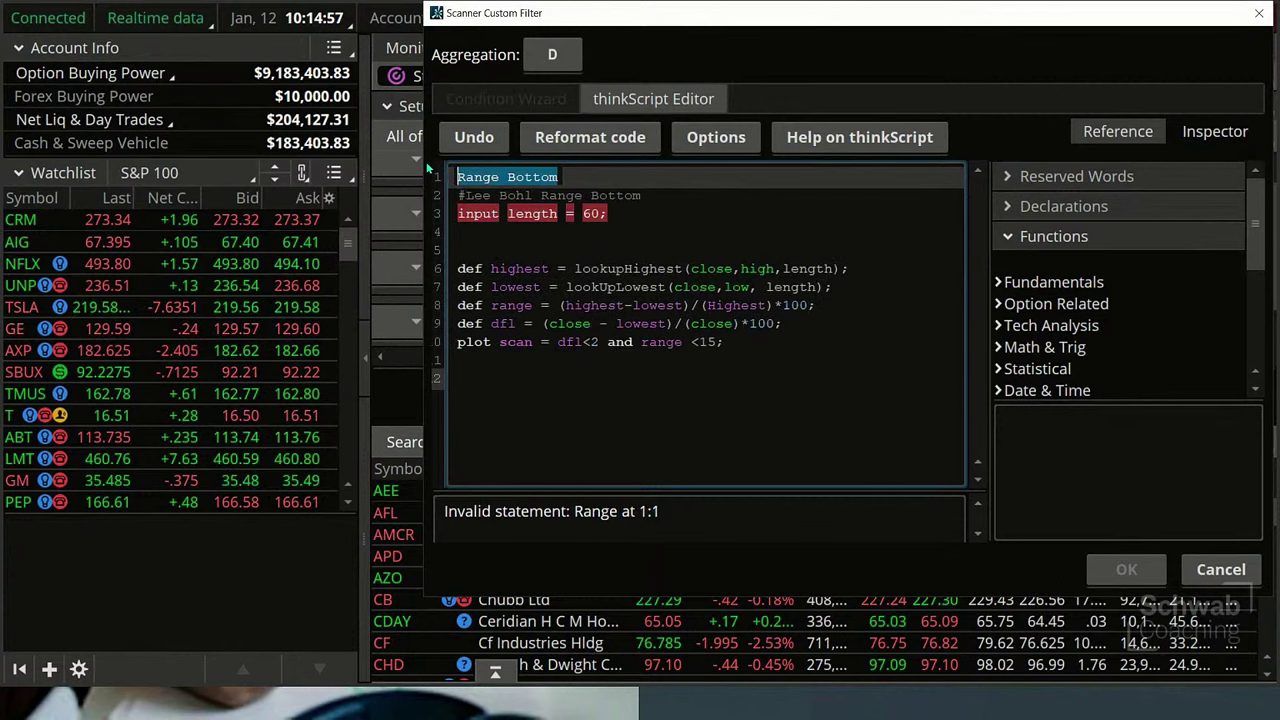
key("BackSpace")
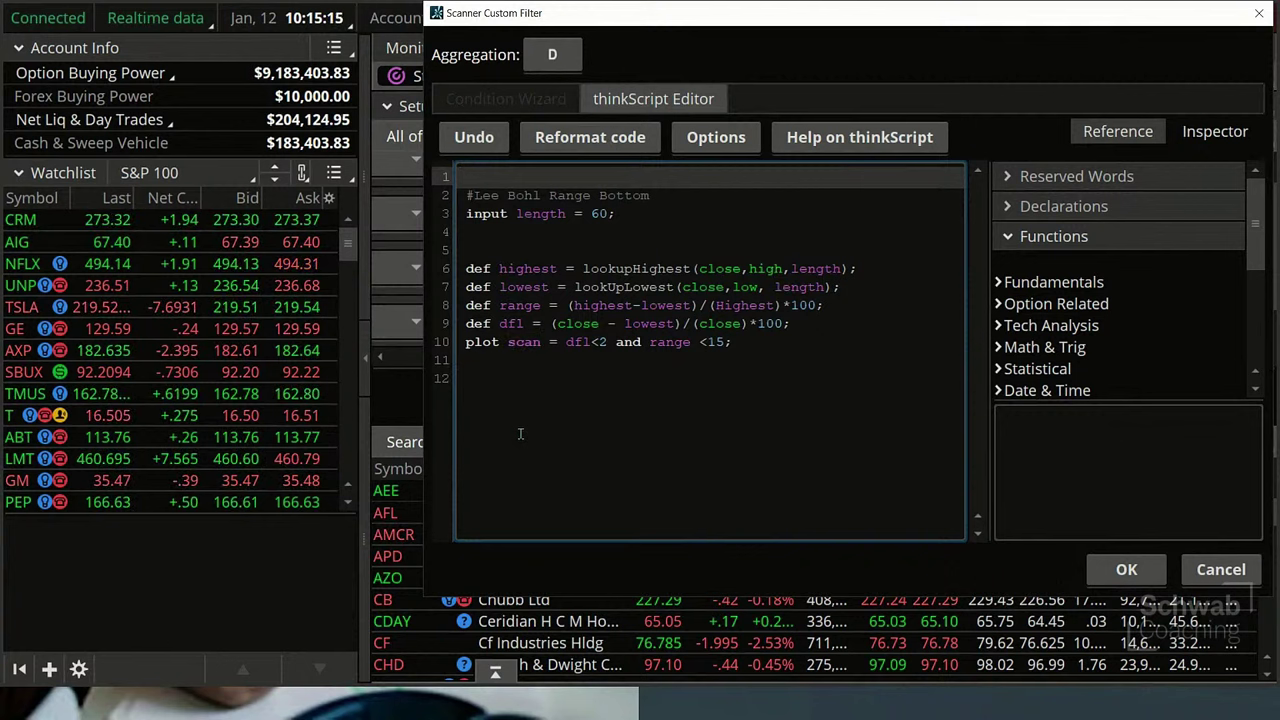
left_click(590, 332)
left_click(648, 324)
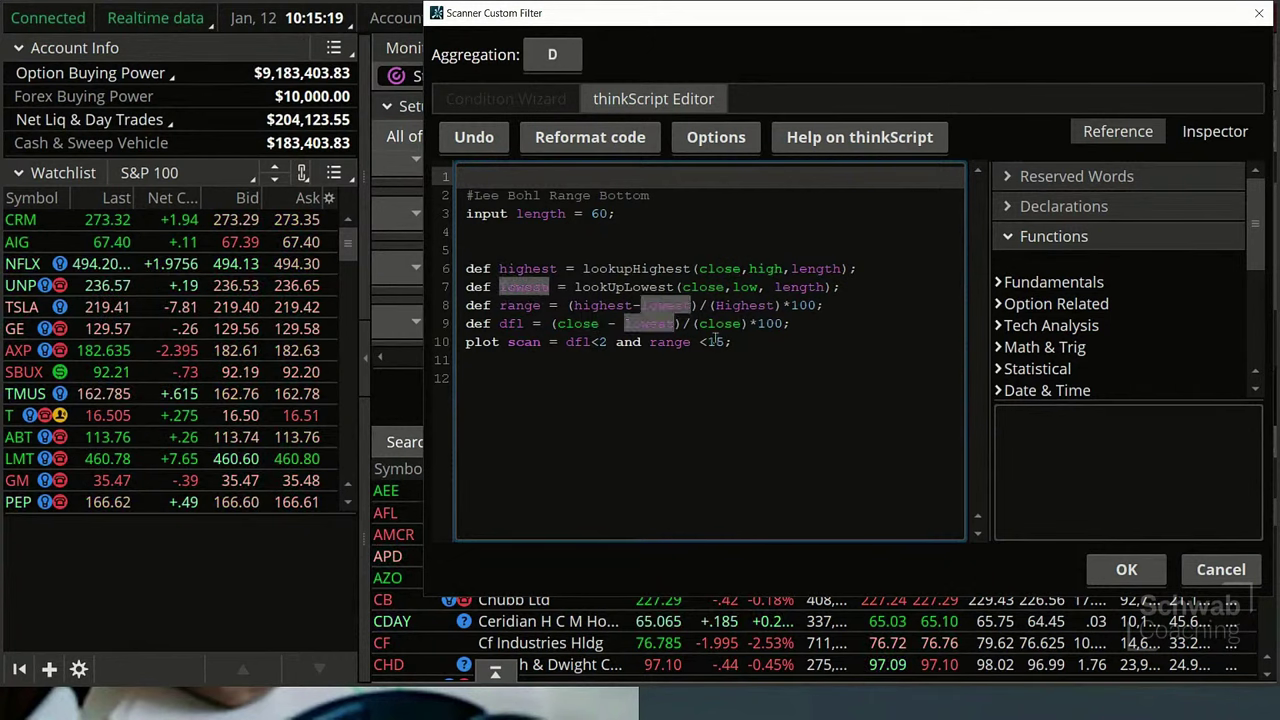
left_click(685, 341)
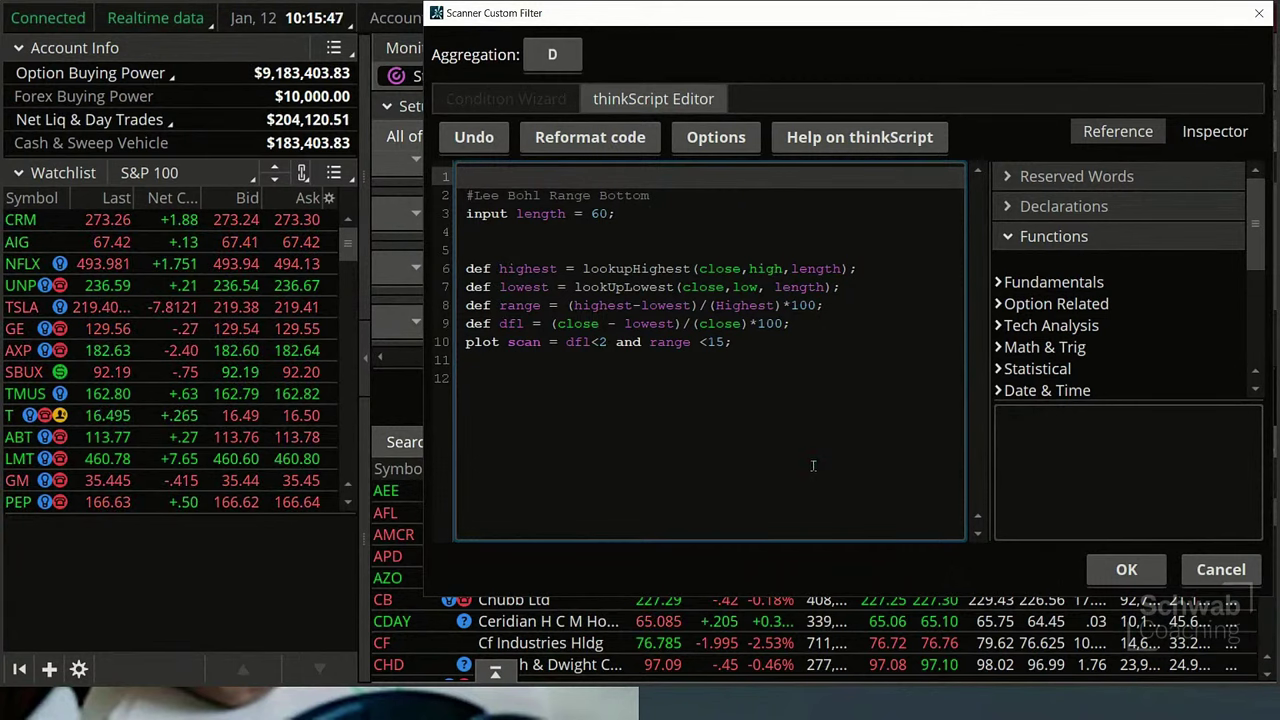
Save the Range Bottom filter, change the scan universe to Russell 1000, and run the scan
left_click(1110, 566)
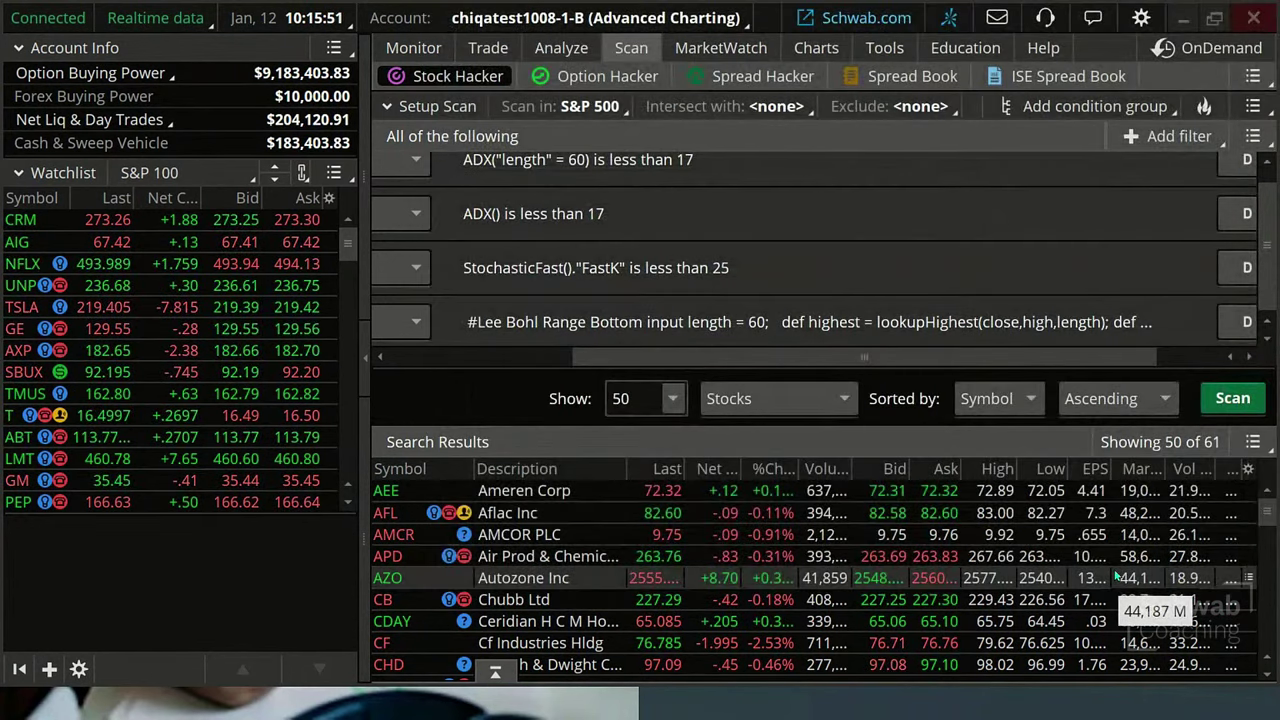
left_click(586, 108)
mouse_move(568, 316)
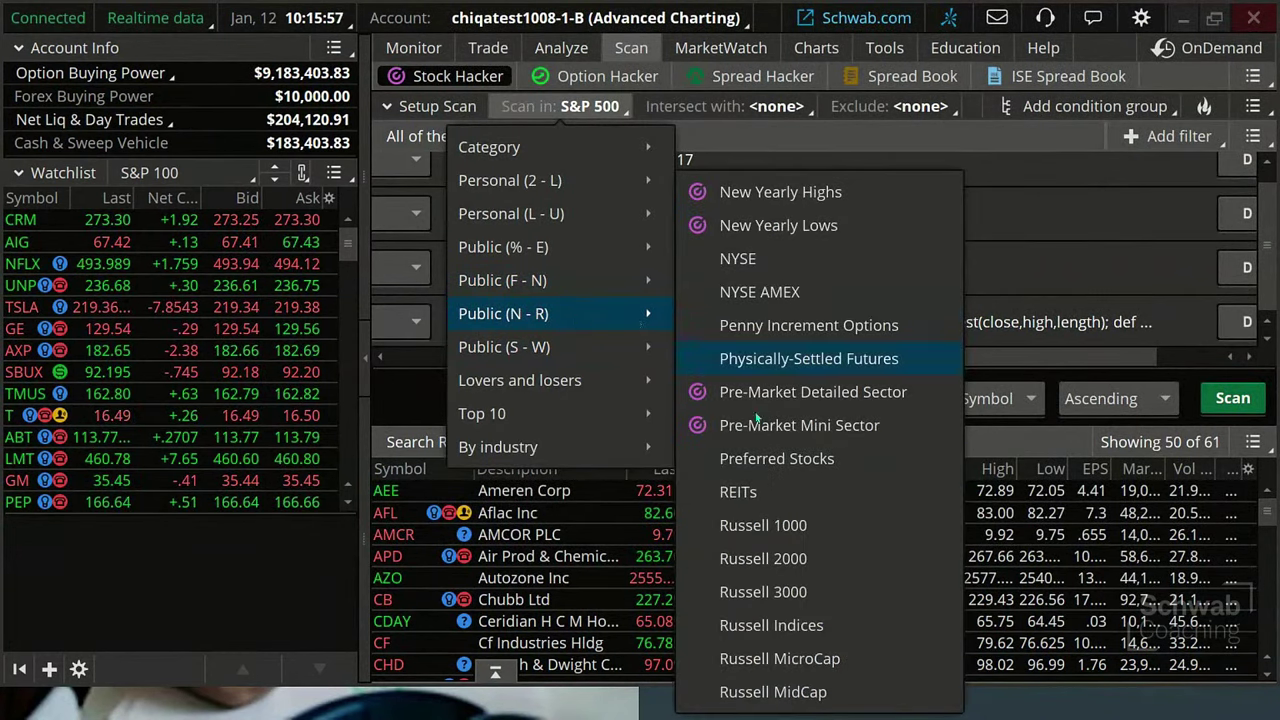
left_click(779, 527)
left_click(1240, 400)
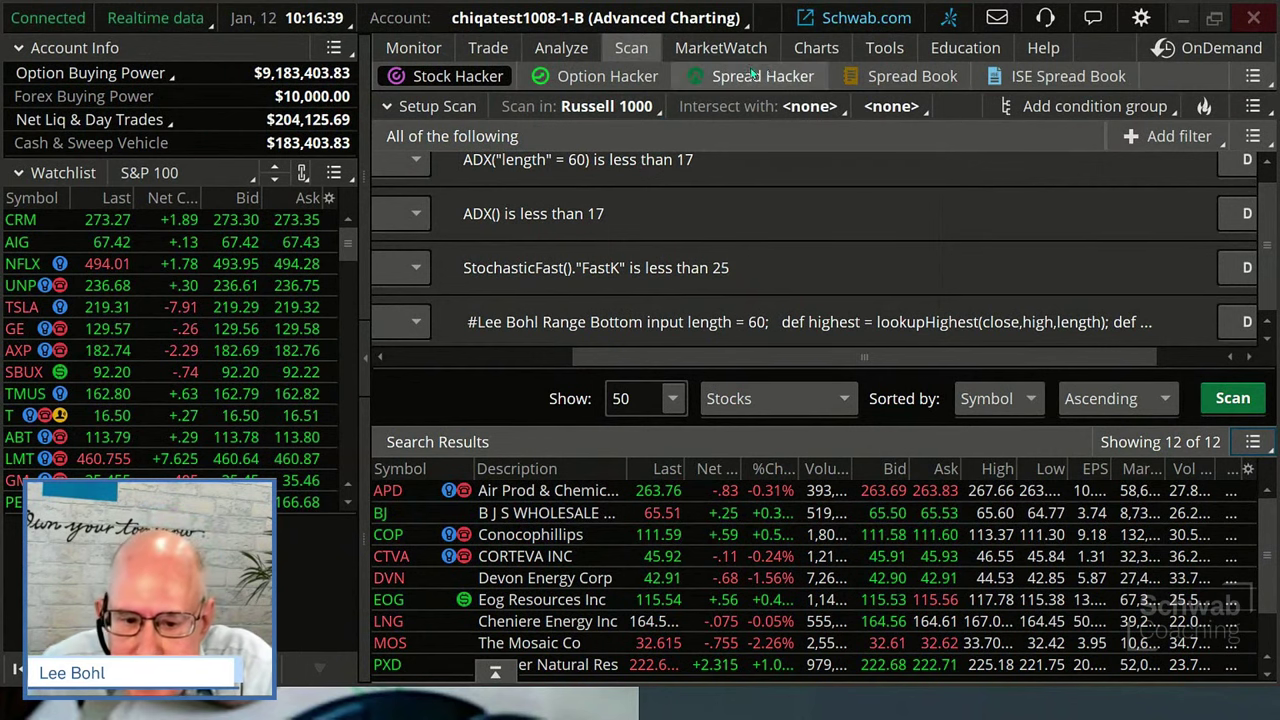
Bring up the price chart for EOG from the scan results
left_click(815, 50)
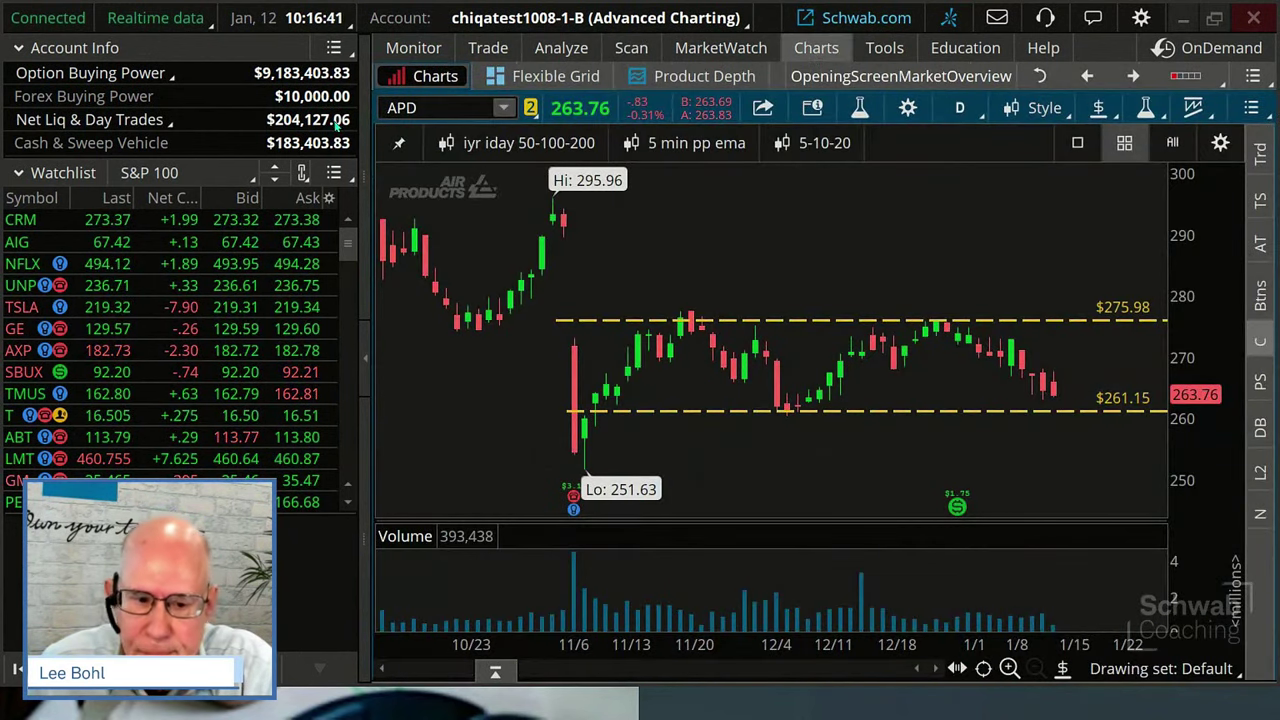
key("BackSpace")
key("BackSpace")
key("BackSpace")
type("EOG")
key("Return")
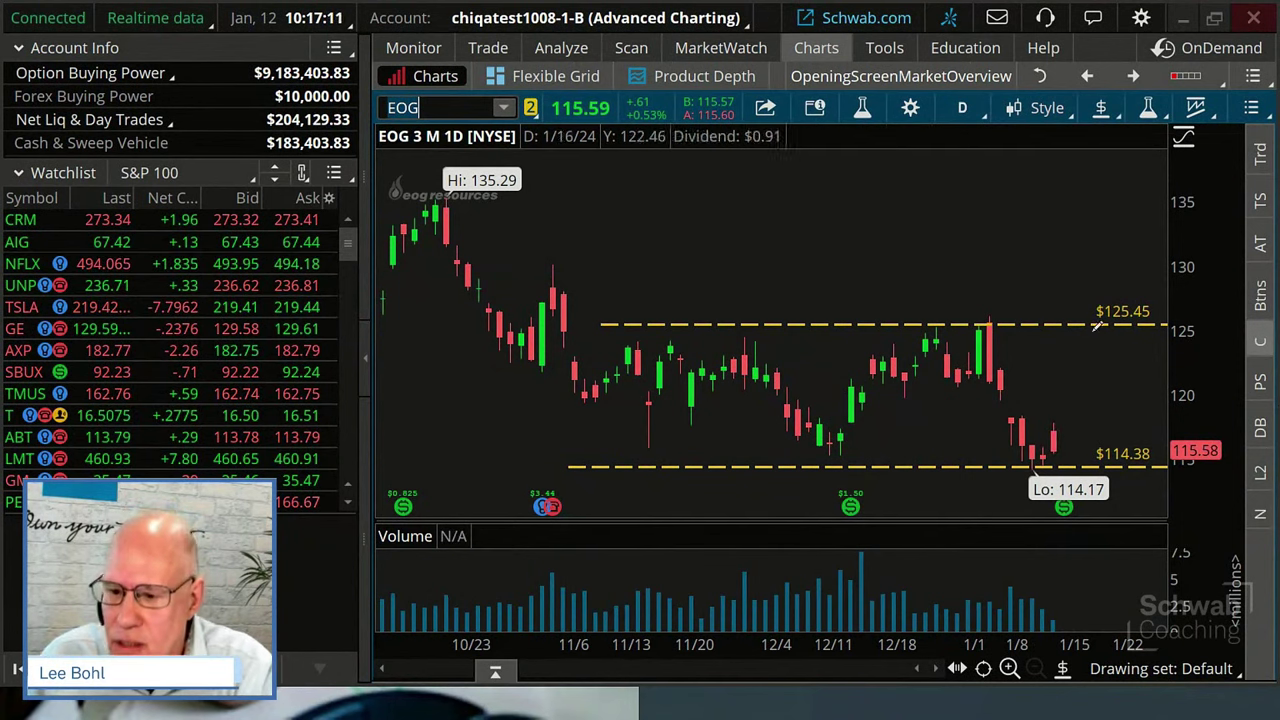
Add the StochasticFast study as a lower study on the EOG chart and apply it
left_click(1149, 110)
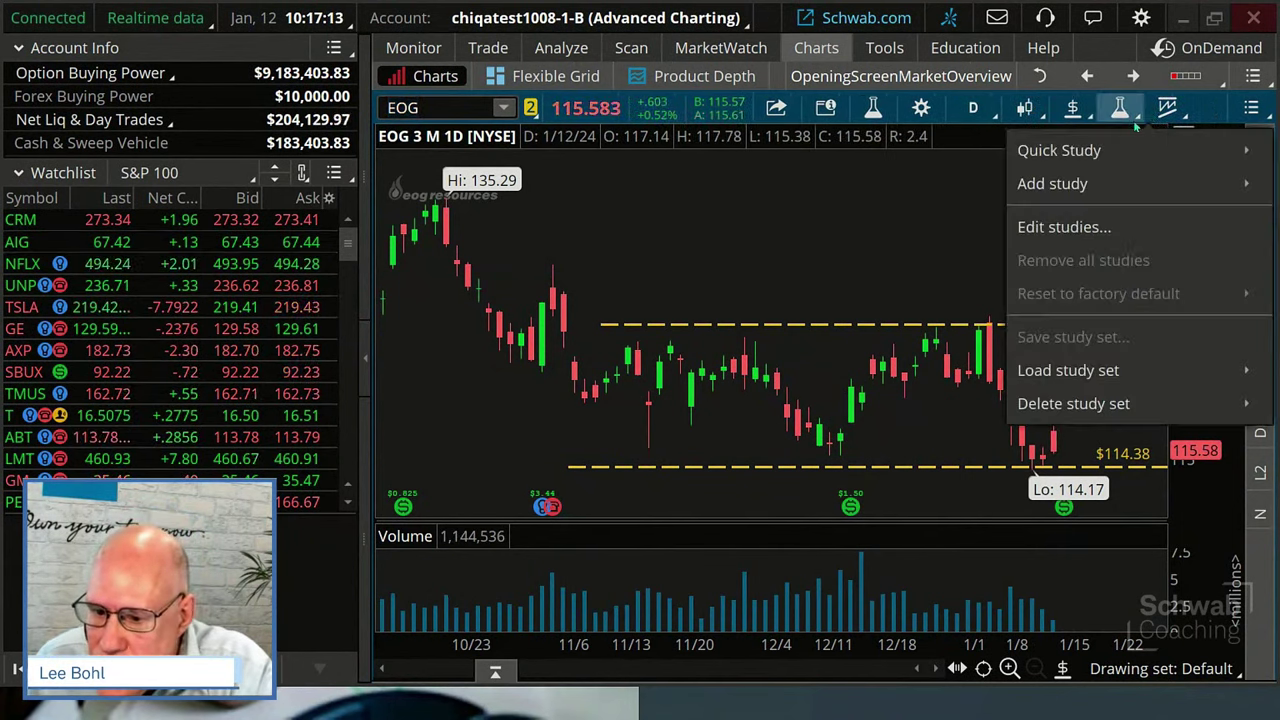
left_click(1053, 228)
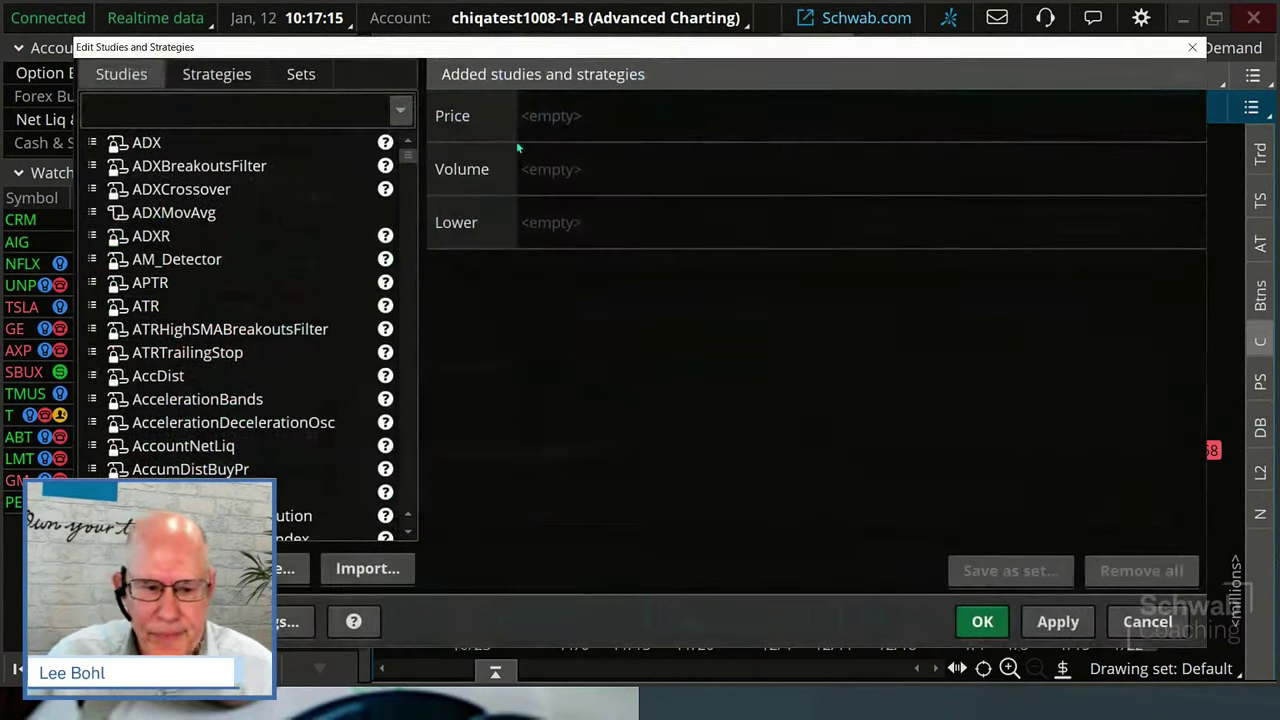
type("s")
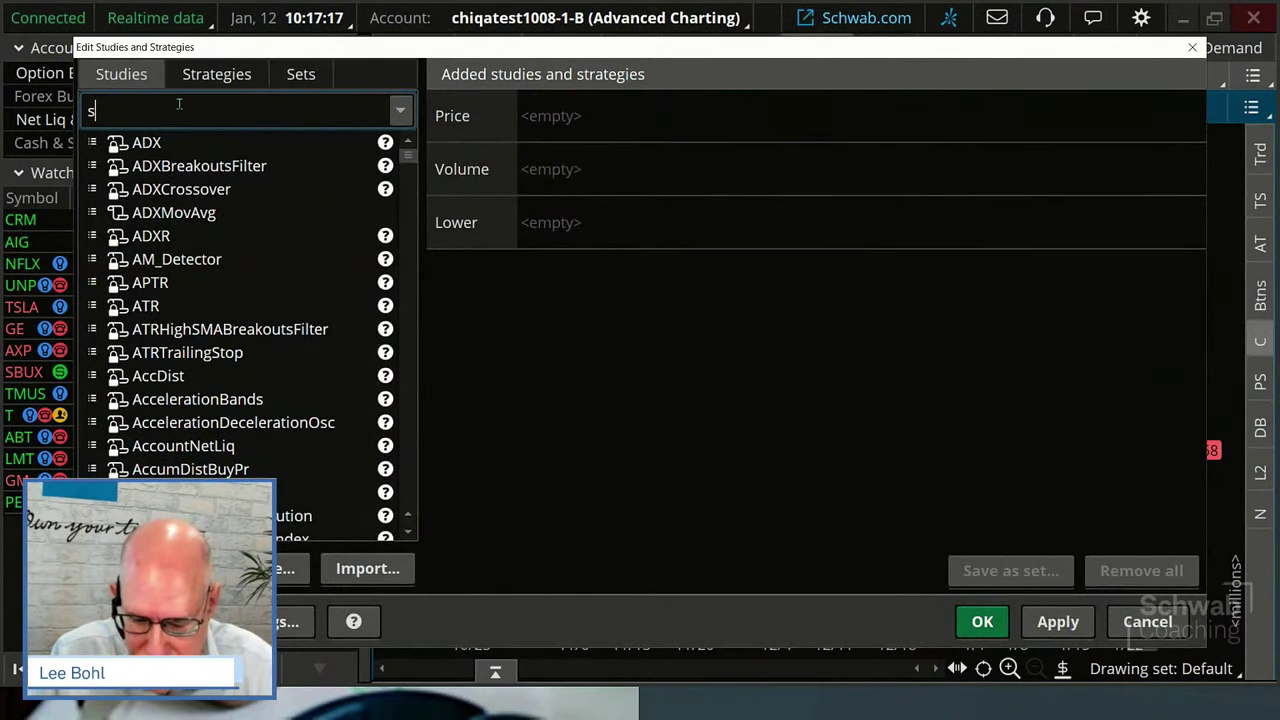
type("toch")
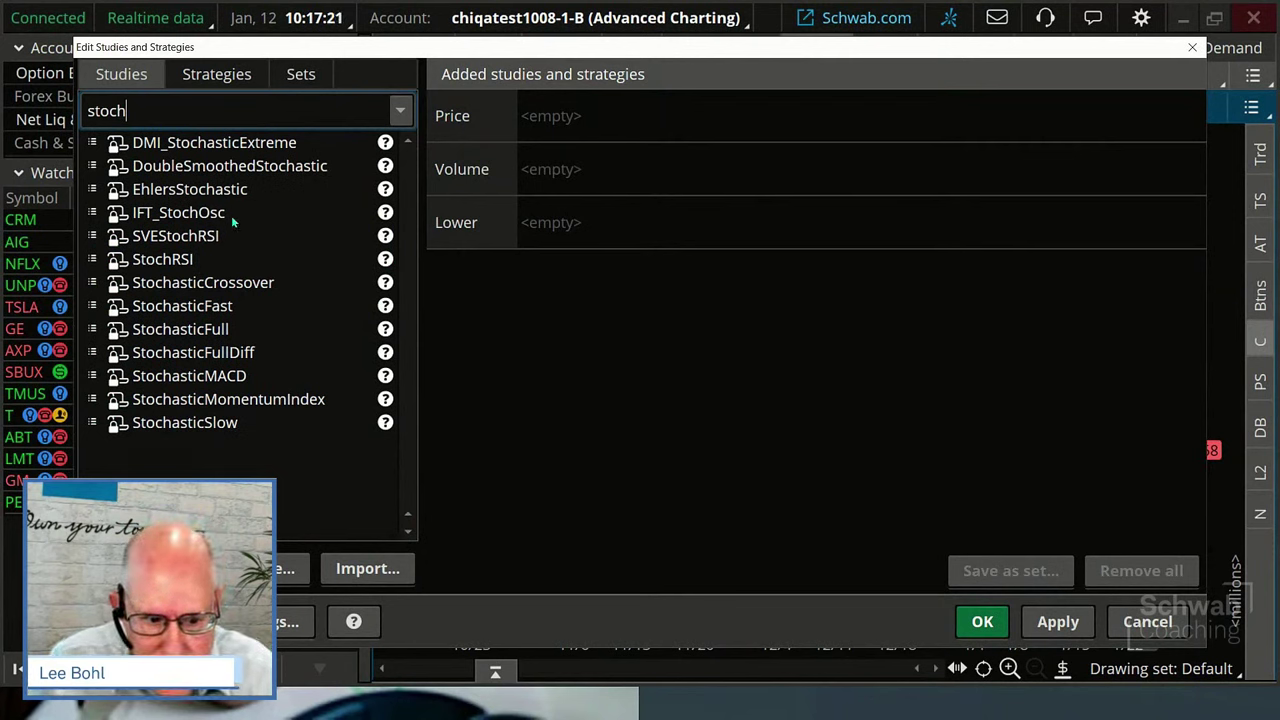
left_click(212, 310)
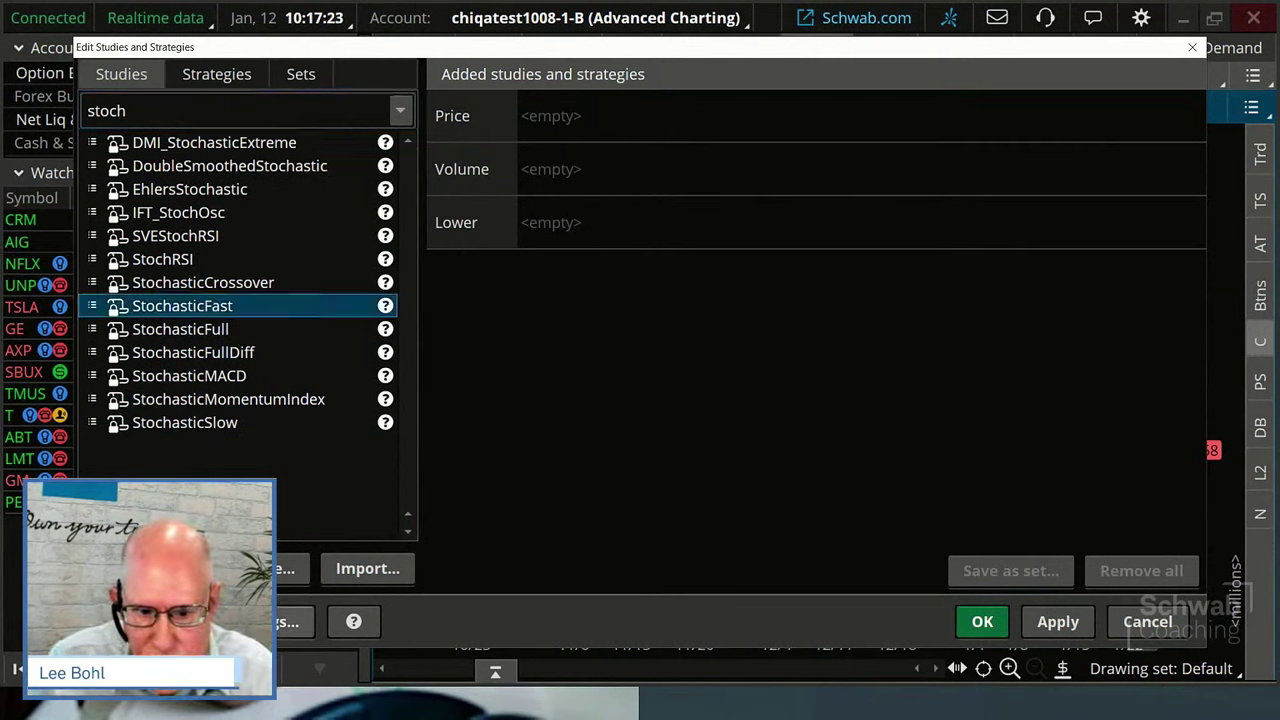
left_click(296, 621)
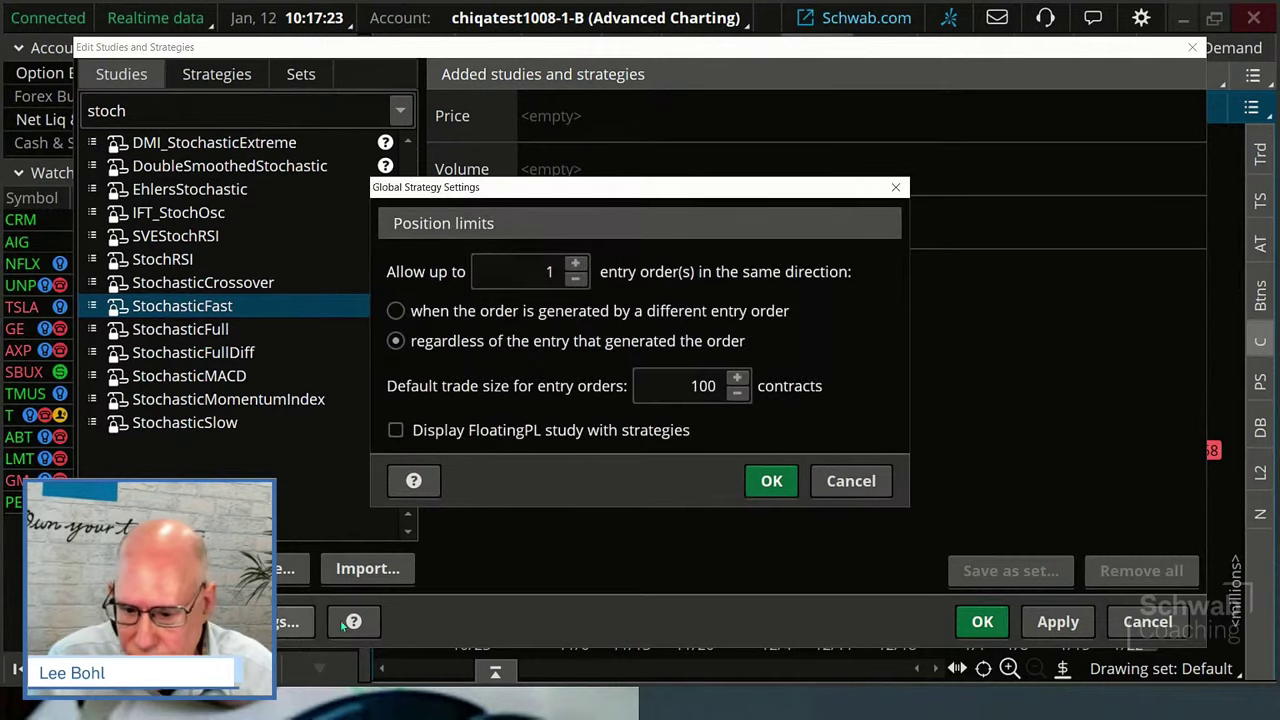
left_click(851, 481)
left_click_drag(182, 305, 732, 450)
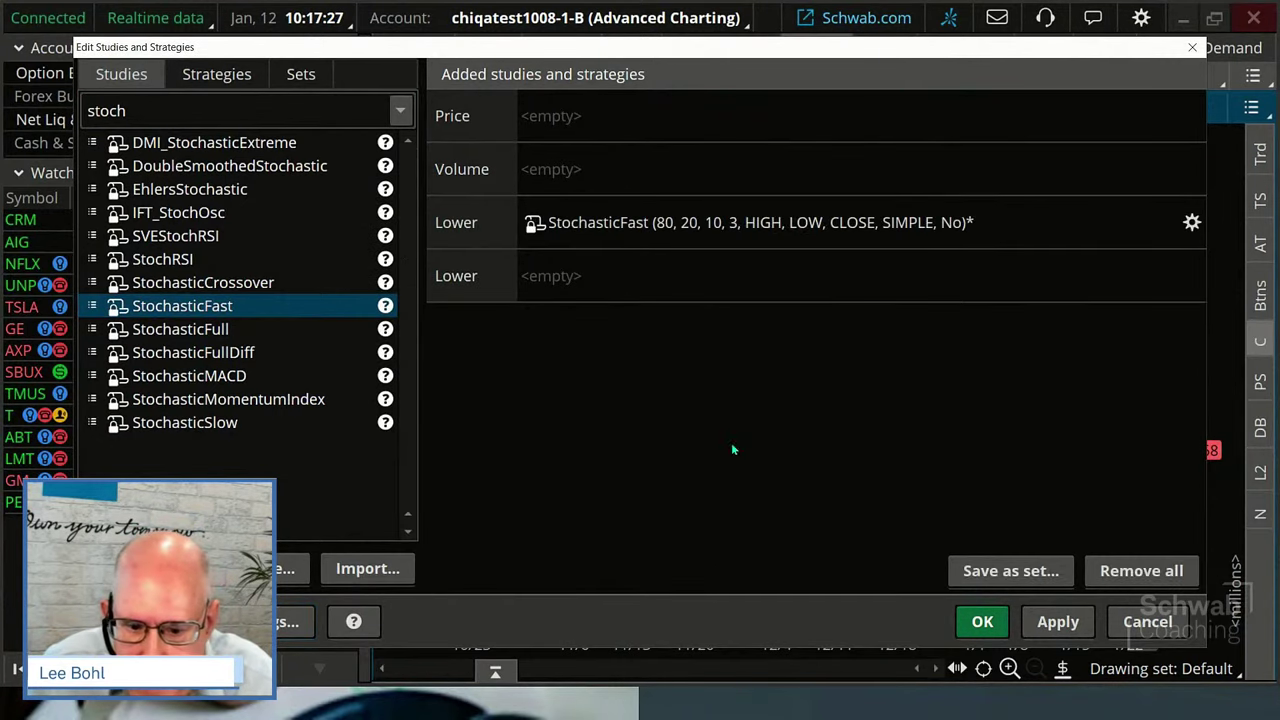
left_click(1056, 622)
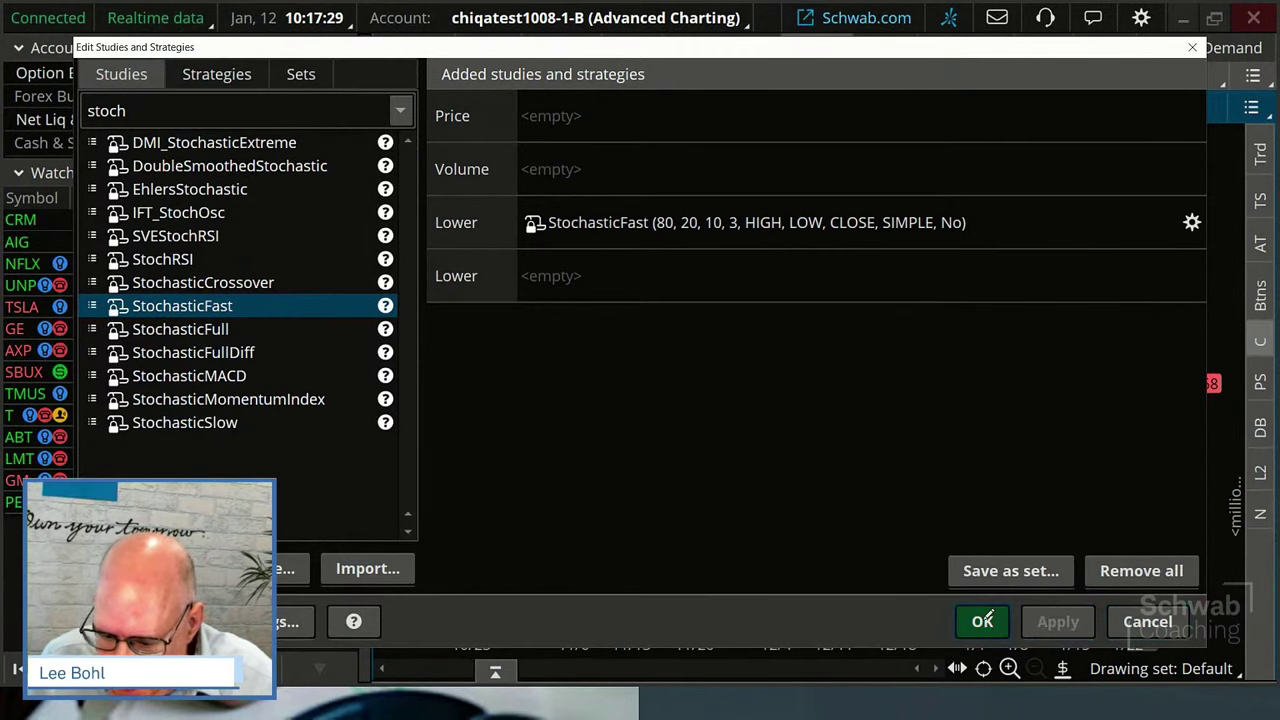
left_click(982, 622)
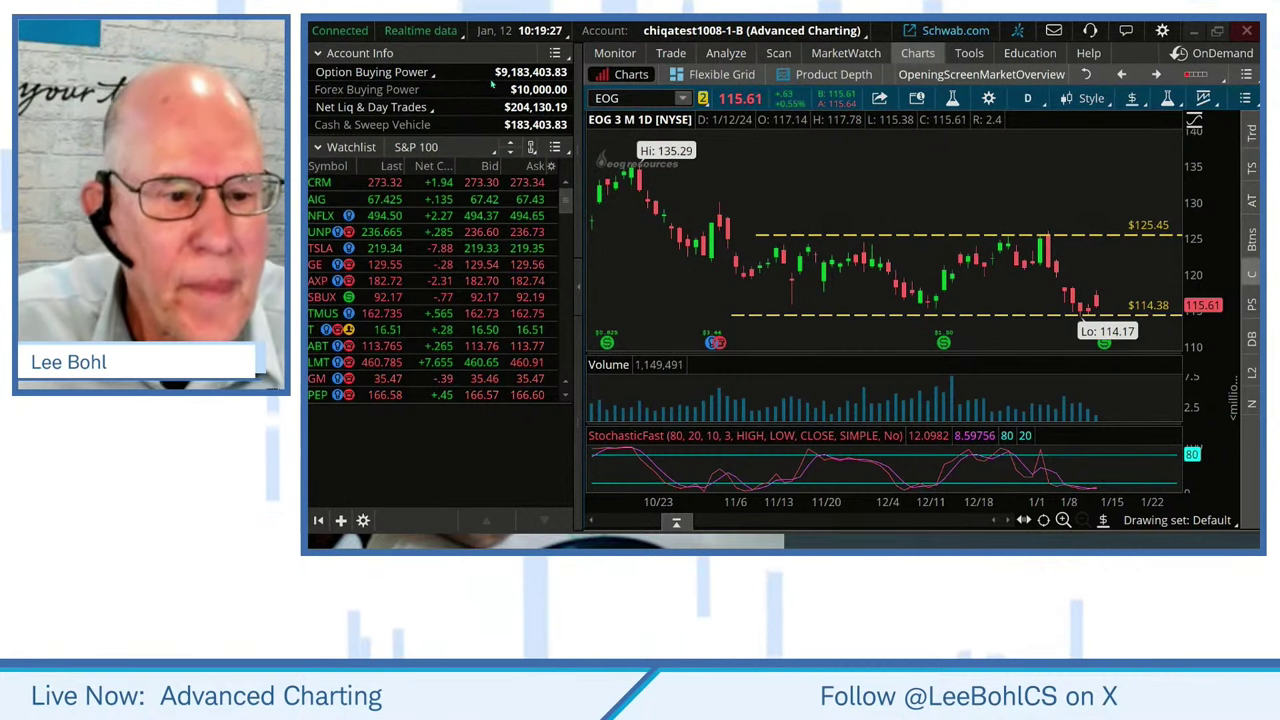
Switch the chart to COP to view its range and stochastic
left_click(629, 96)
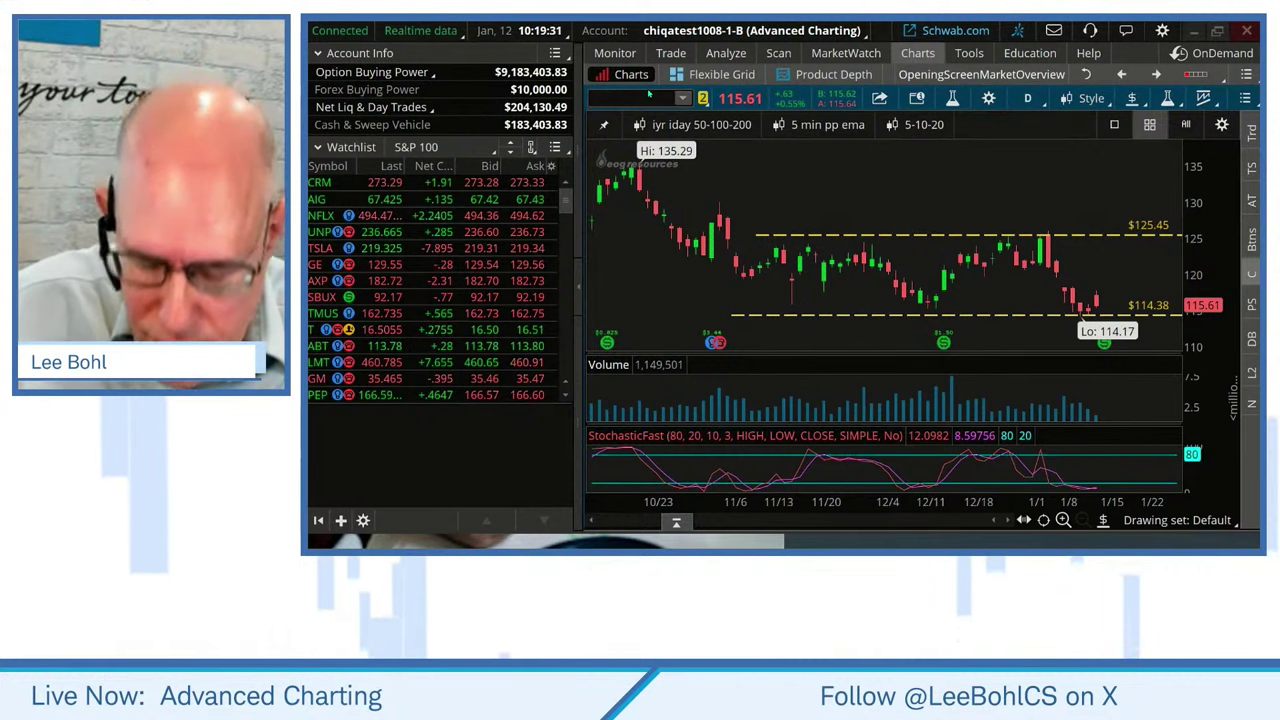
type("COP")
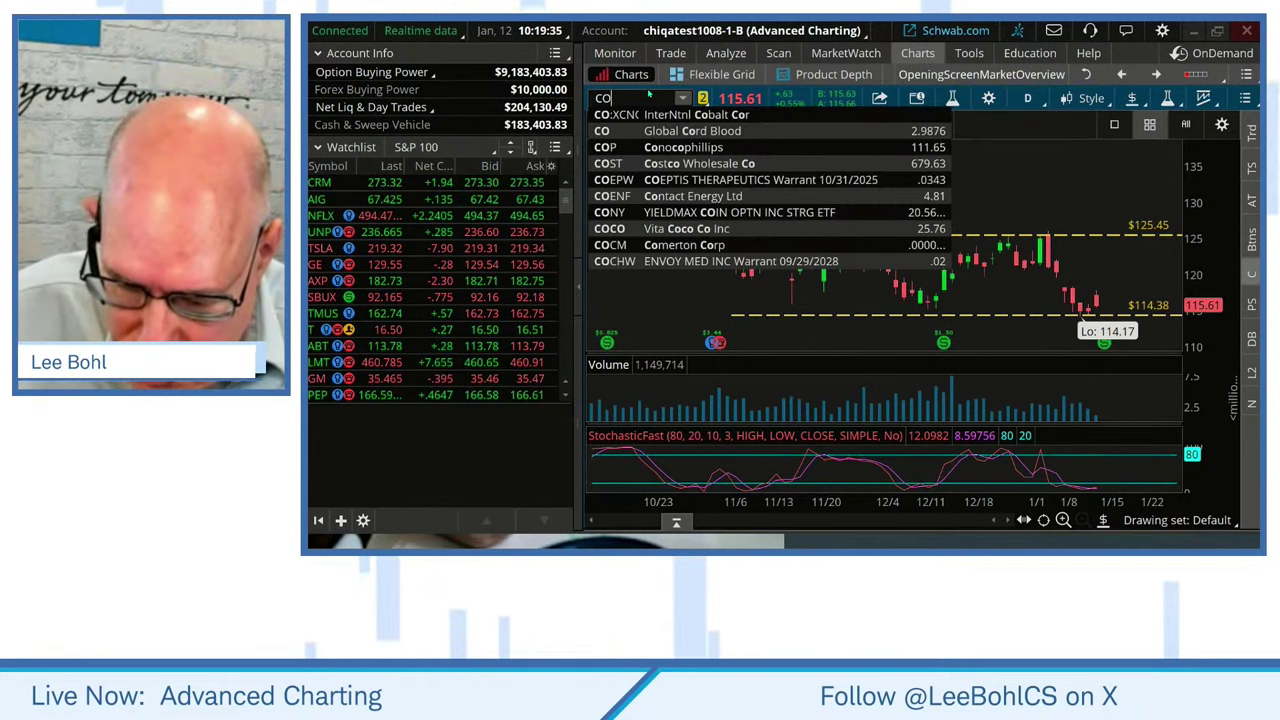
key("Return")
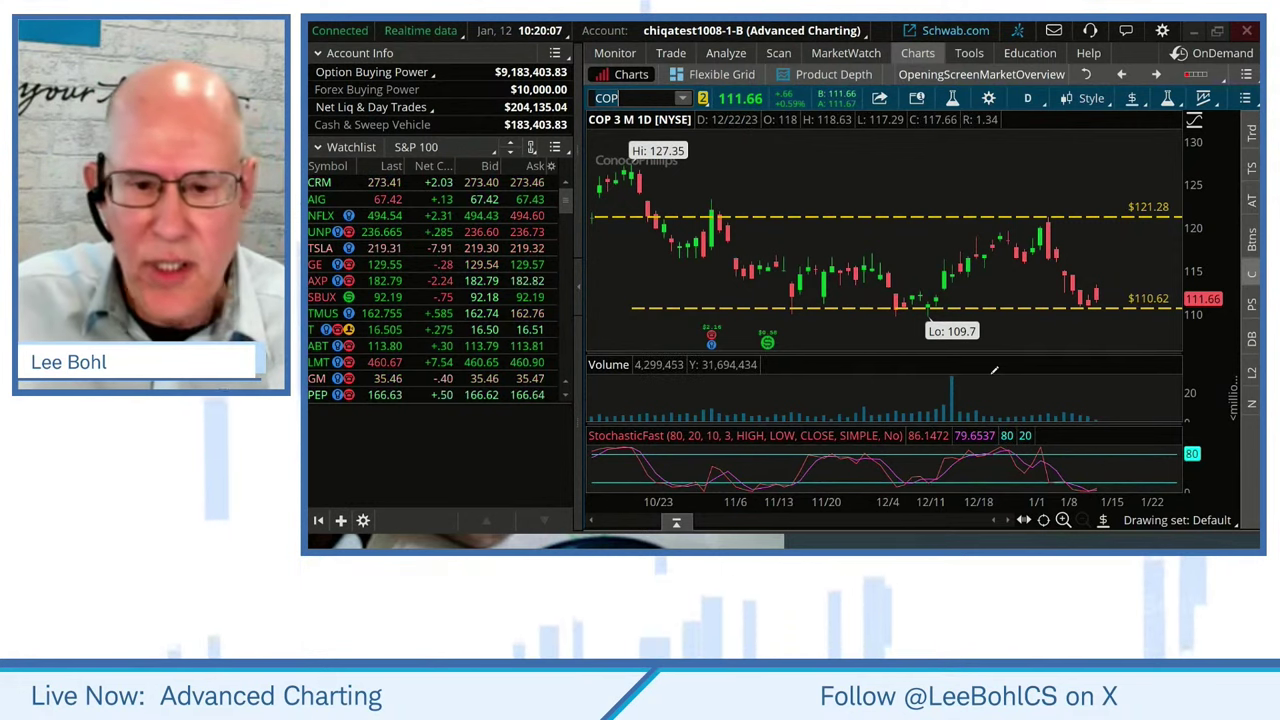
Look through the Russell 1000 scan results and bring up the chart for APD
mouse_move(780, 60)
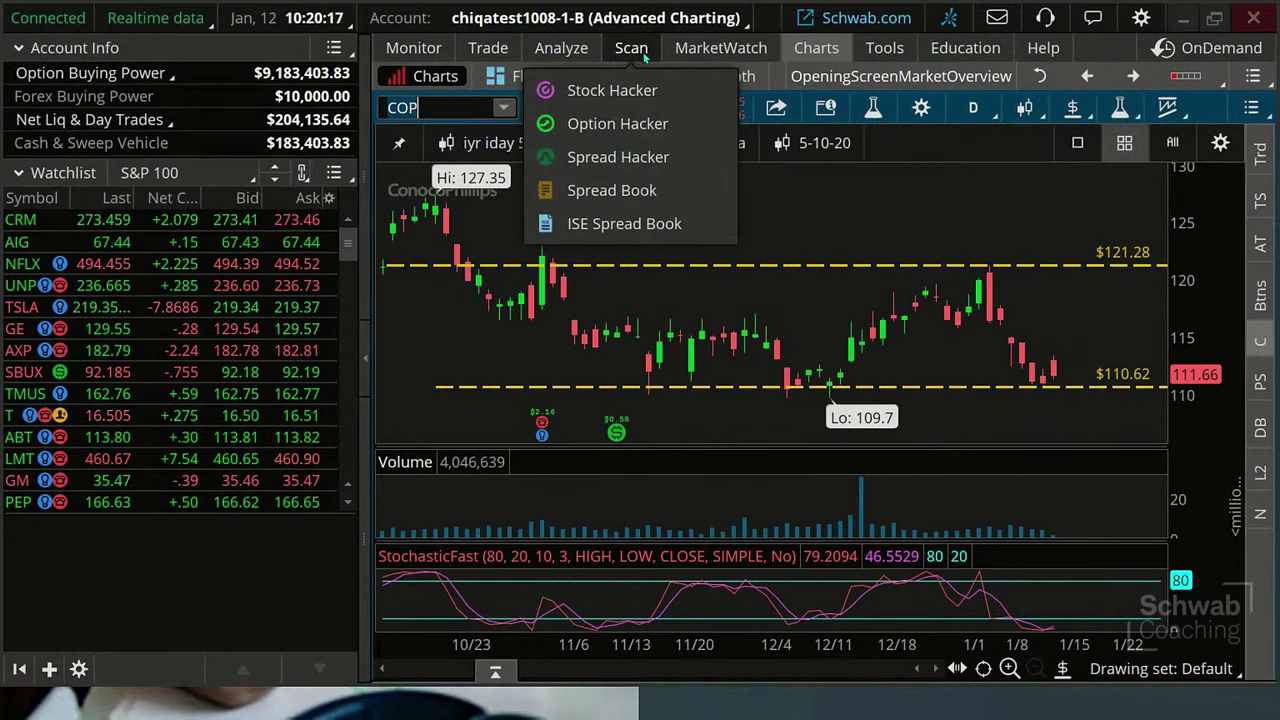
left_click(643, 51)
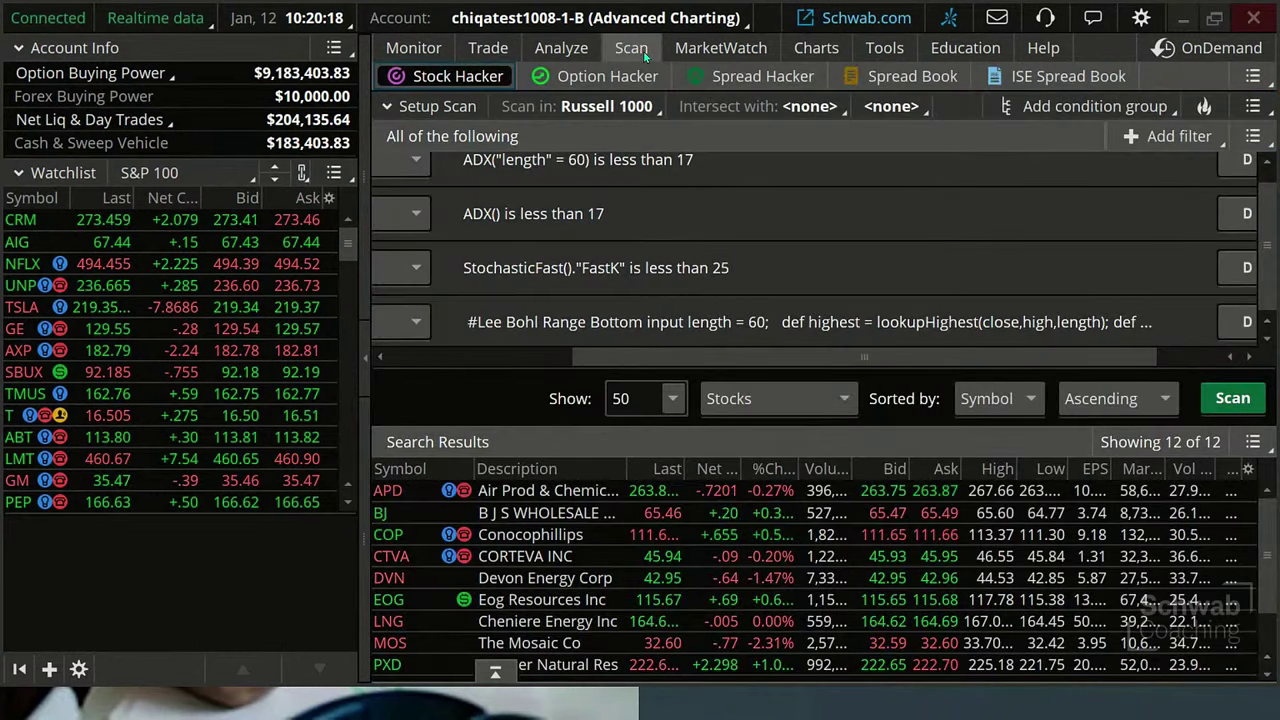
scroll(699, 590, "down", 1)
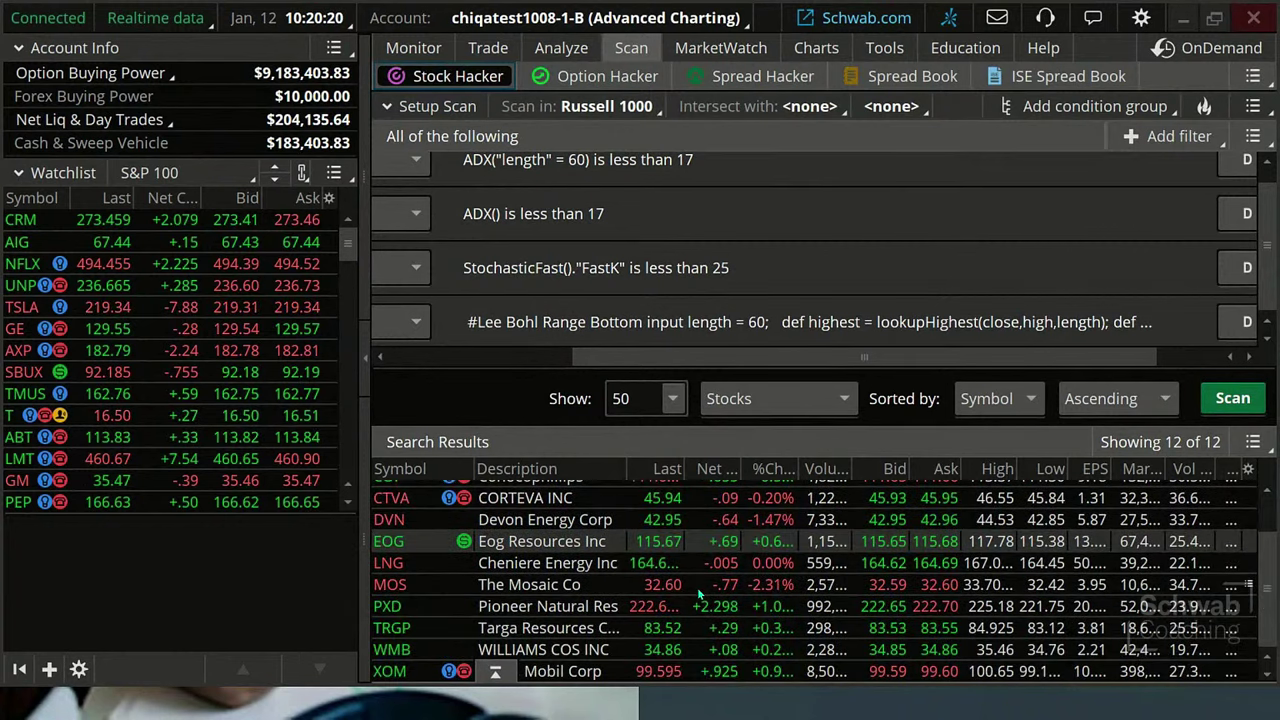
scroll(699, 592, "up", 1)
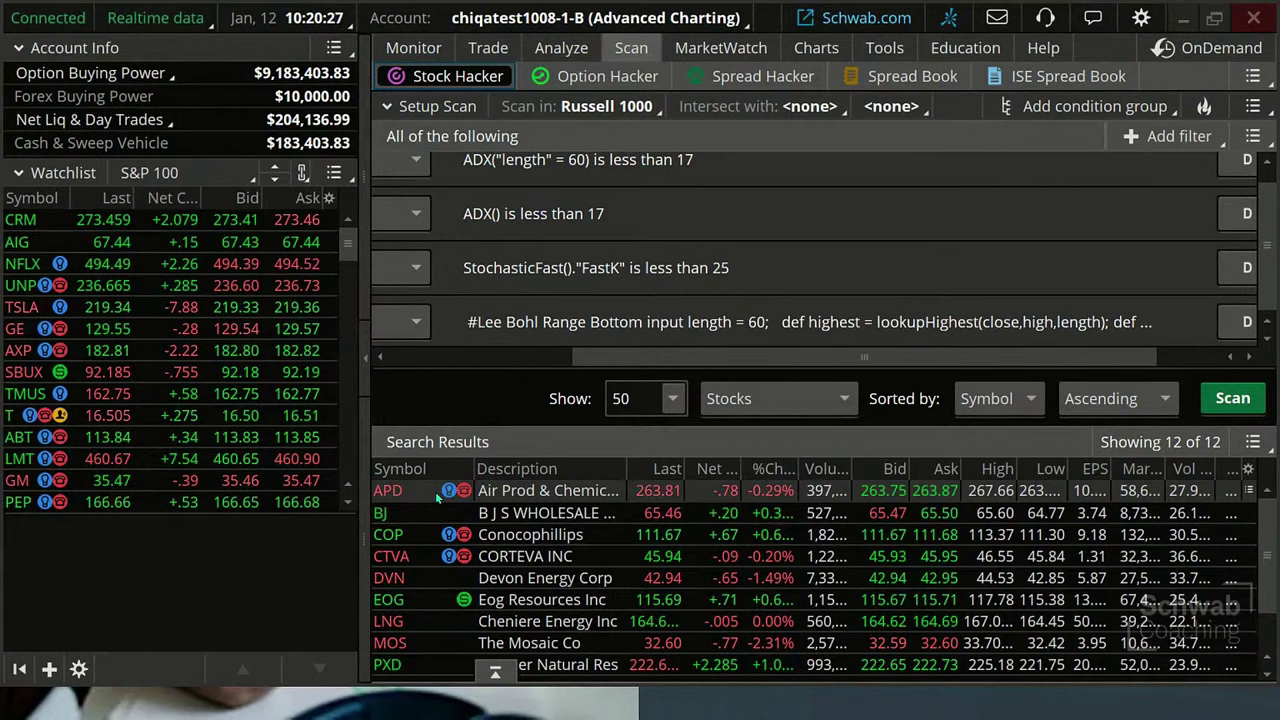
left_click(826, 48)
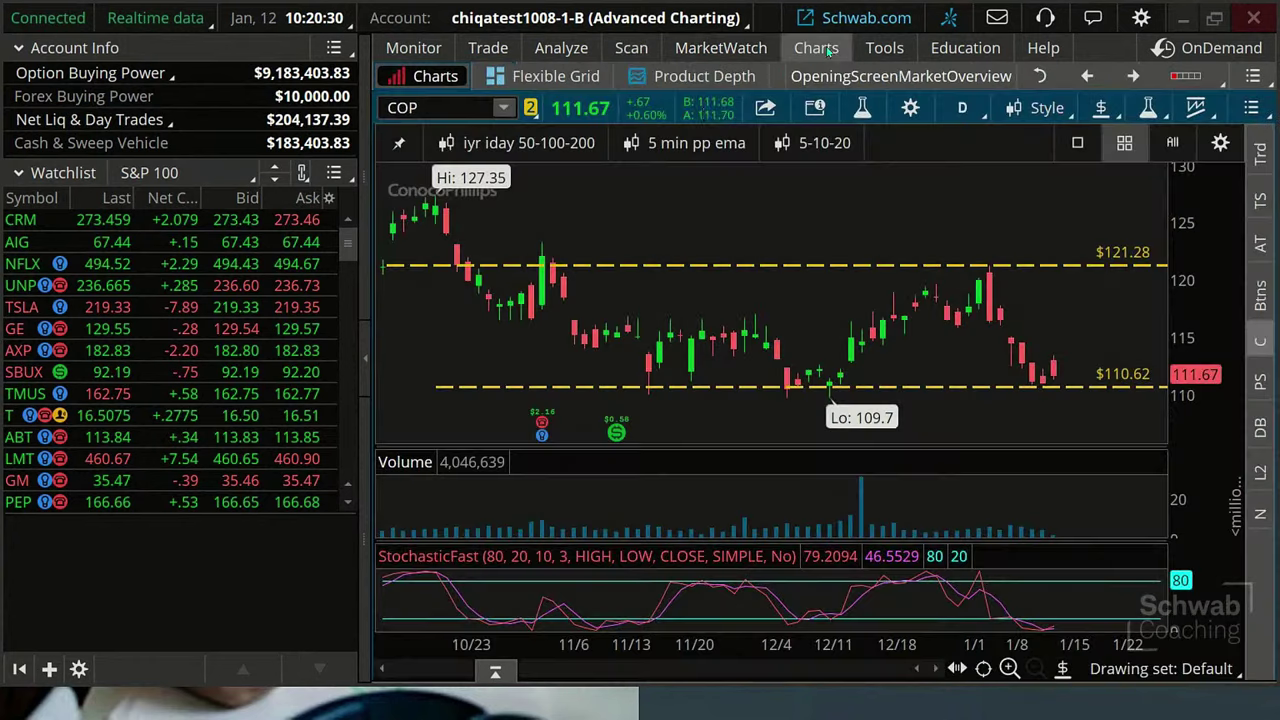
left_click(437, 108)
type("APD")
key("Return")
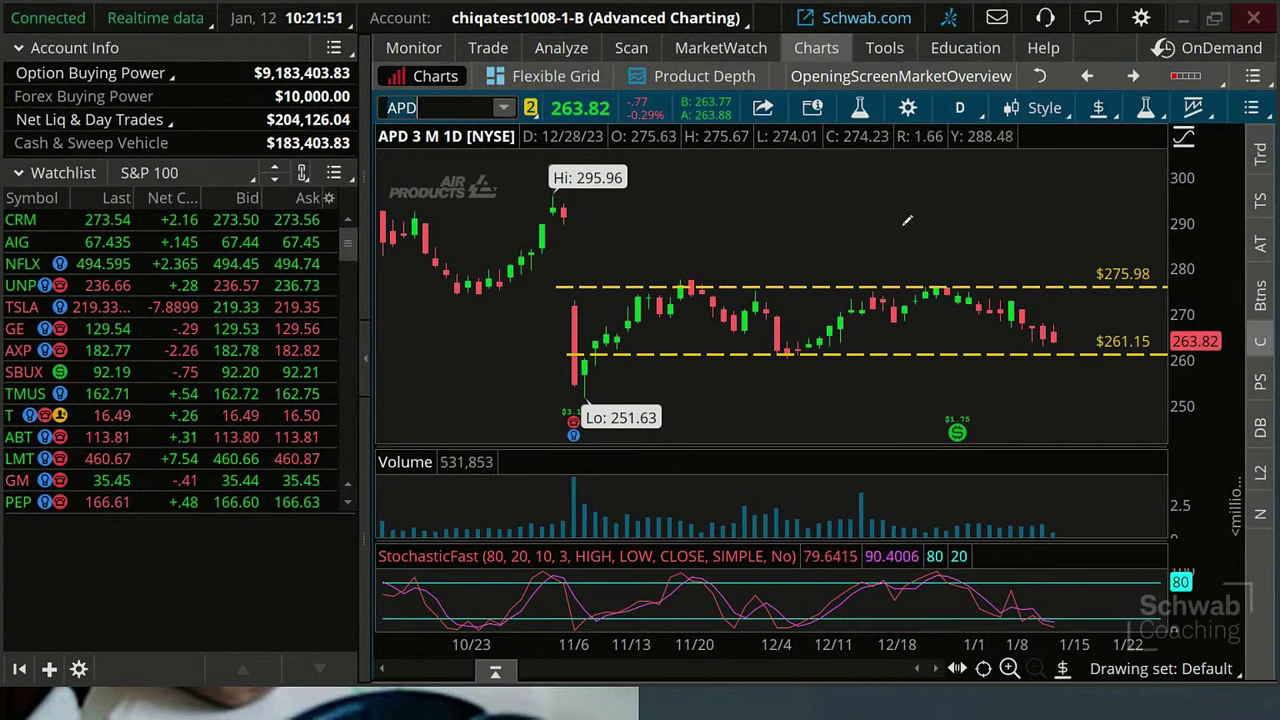
Remove the StochasticFast and Range Bottom filters from the stock scan, keeping the two ADX filters
left_click(631, 50)
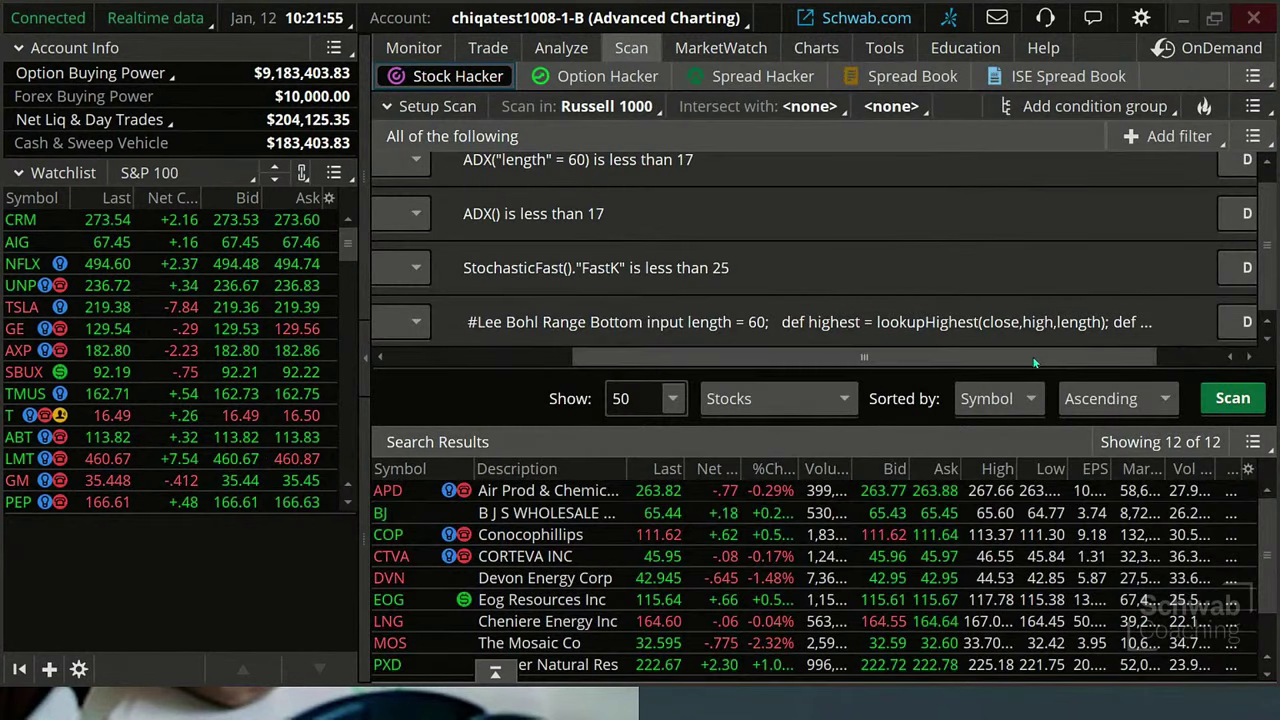
left_click_drag(1034, 357, 1164, 361)
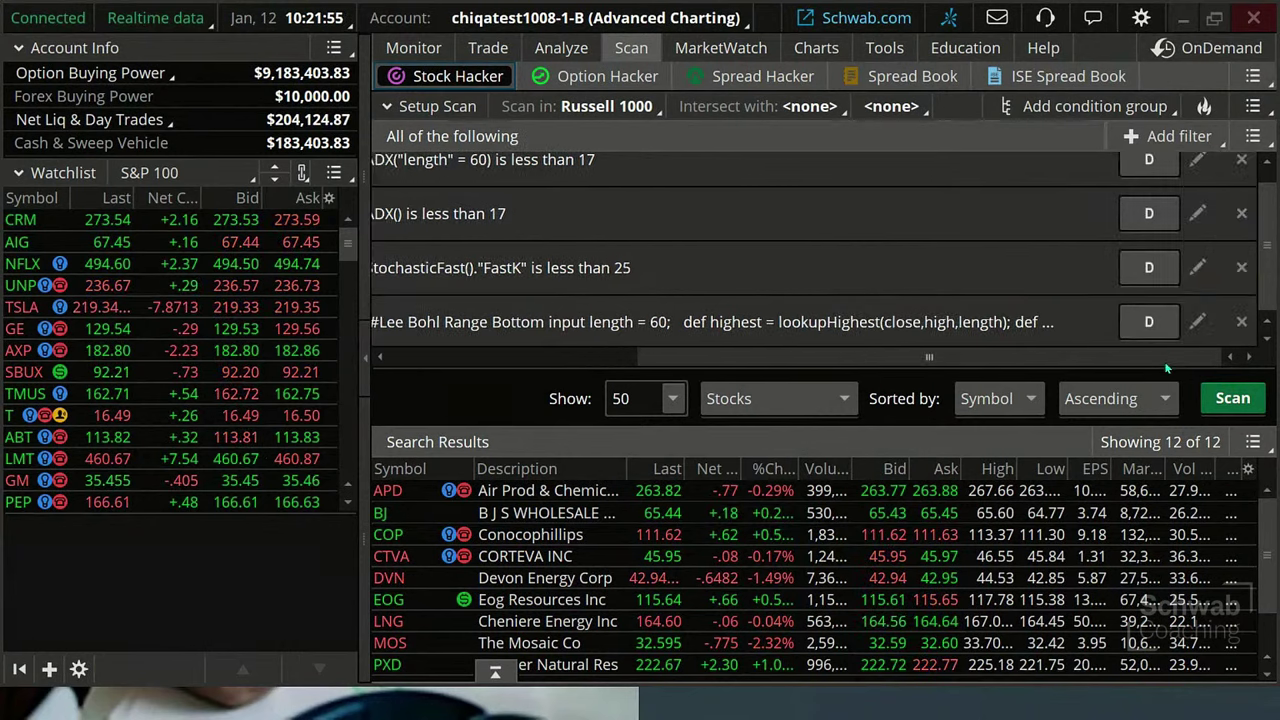
left_click(1241, 267)
left_click_drag(895, 322, 1164, 338)
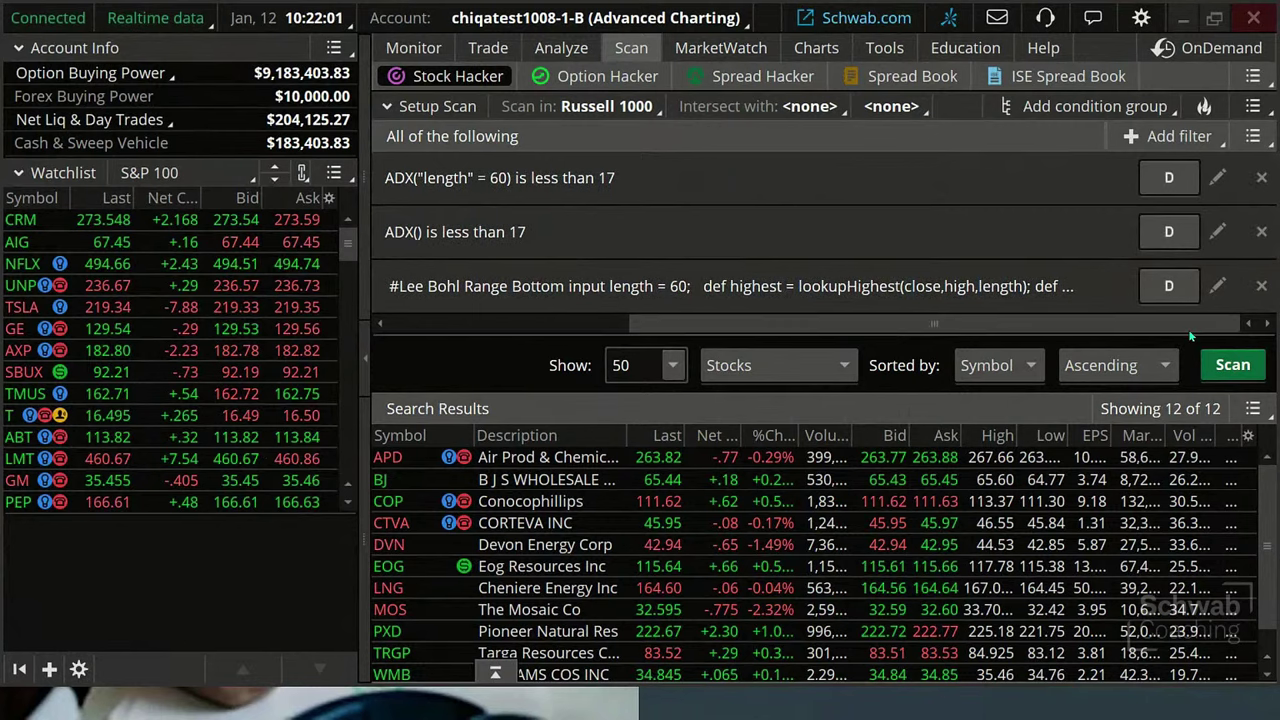
left_click(1261, 286)
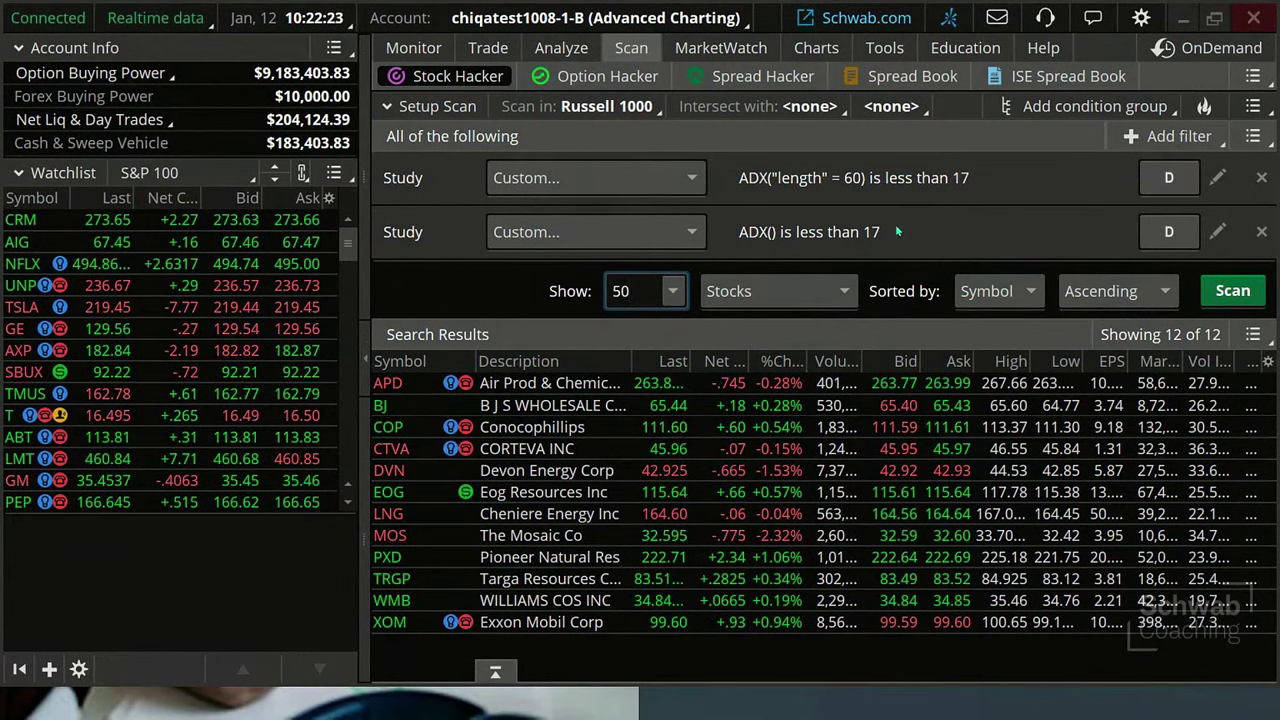
Add a third study filter to the scan and delete its default ADXCrossover condition
left_click(1168, 140)
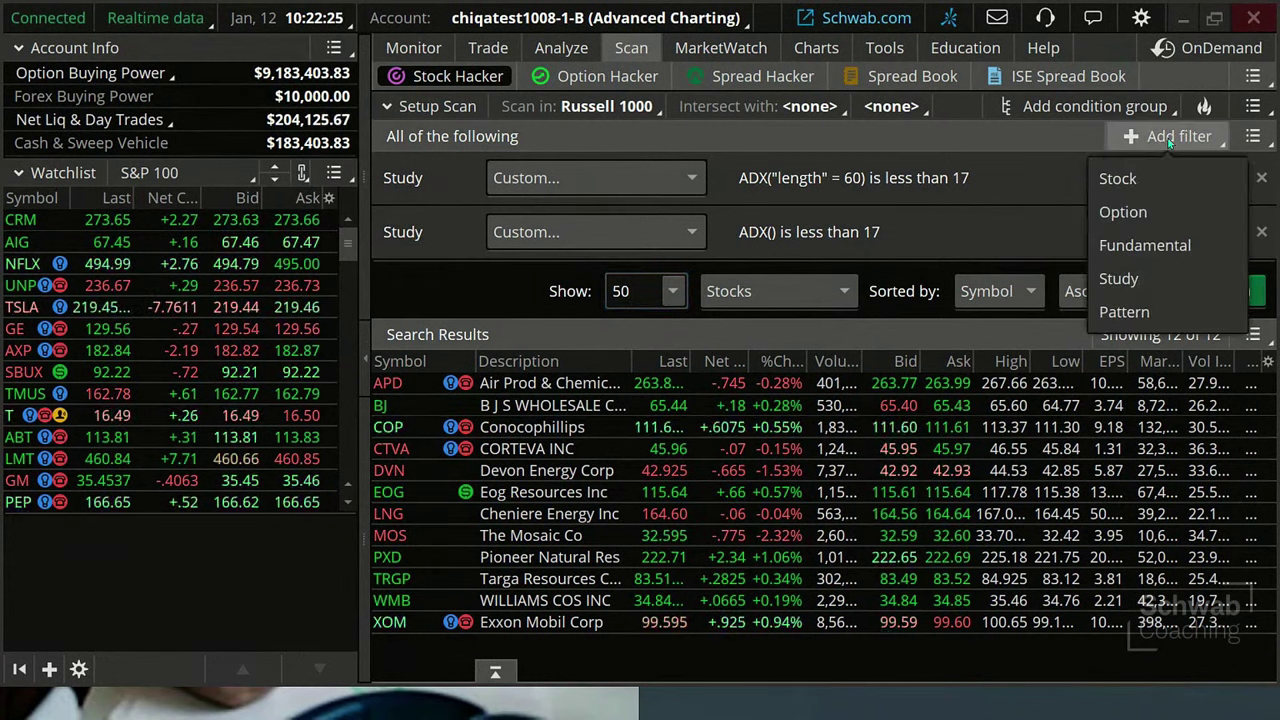
left_click(1120, 280)
left_click_drag(945, 303, 1236, 328)
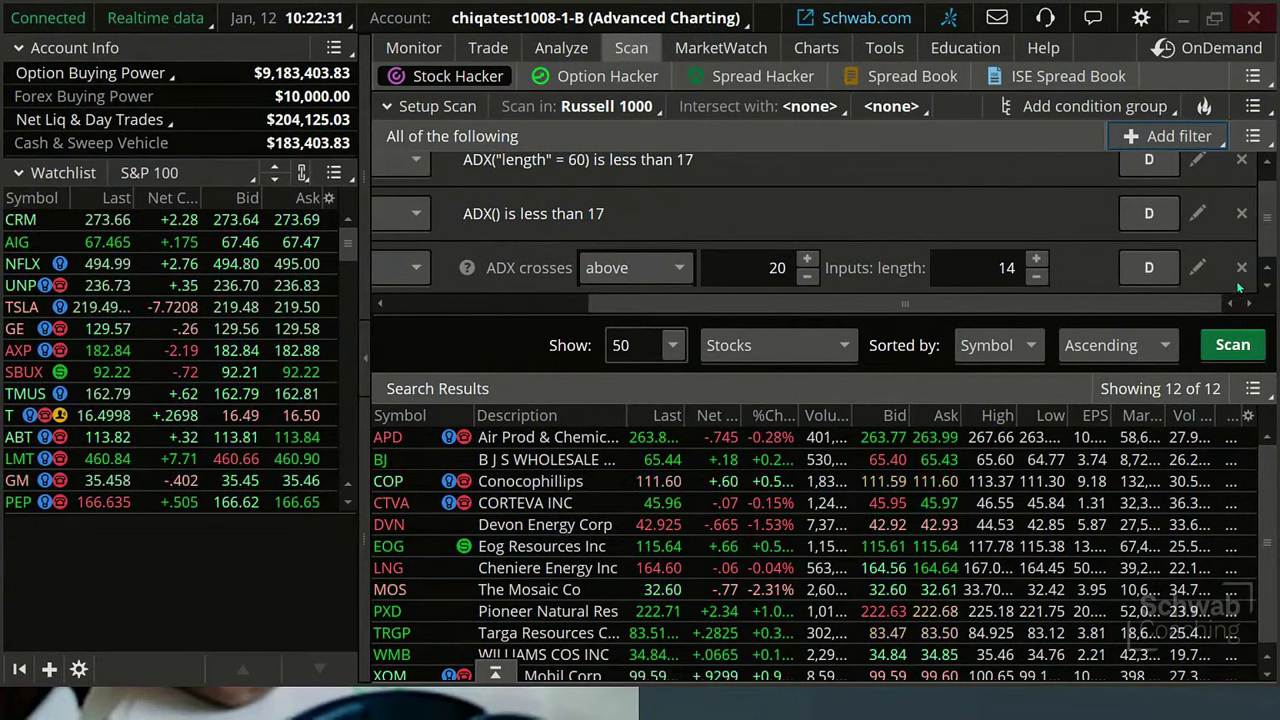
left_click(1197, 267)
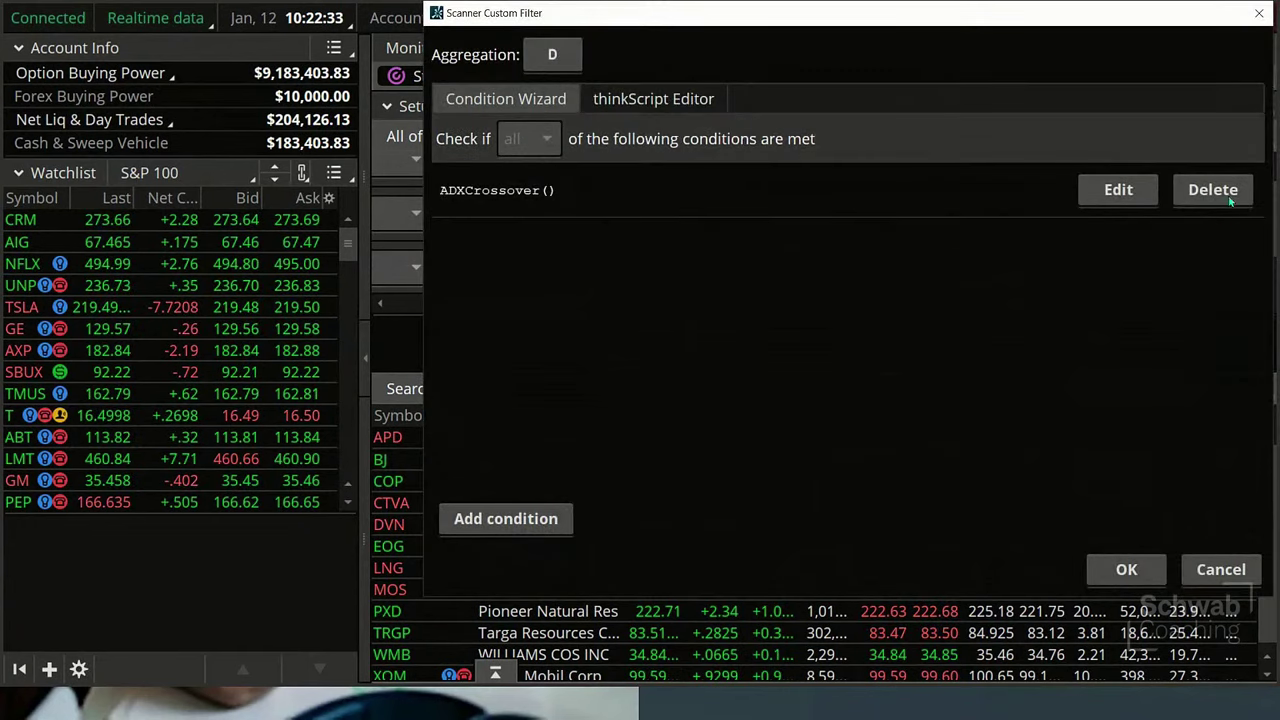
left_click(1214, 190)
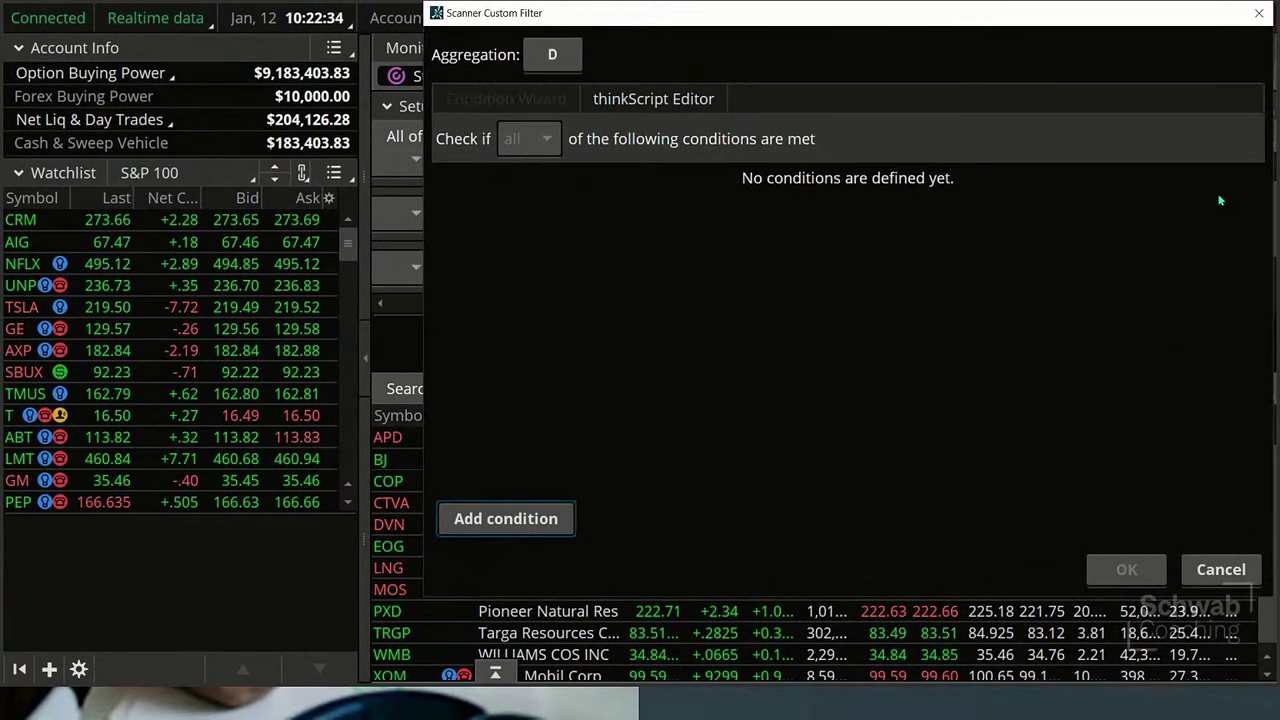
Start a new condition in the empty custom filter and base it on the StochasticFast study
left_click(472, 515)
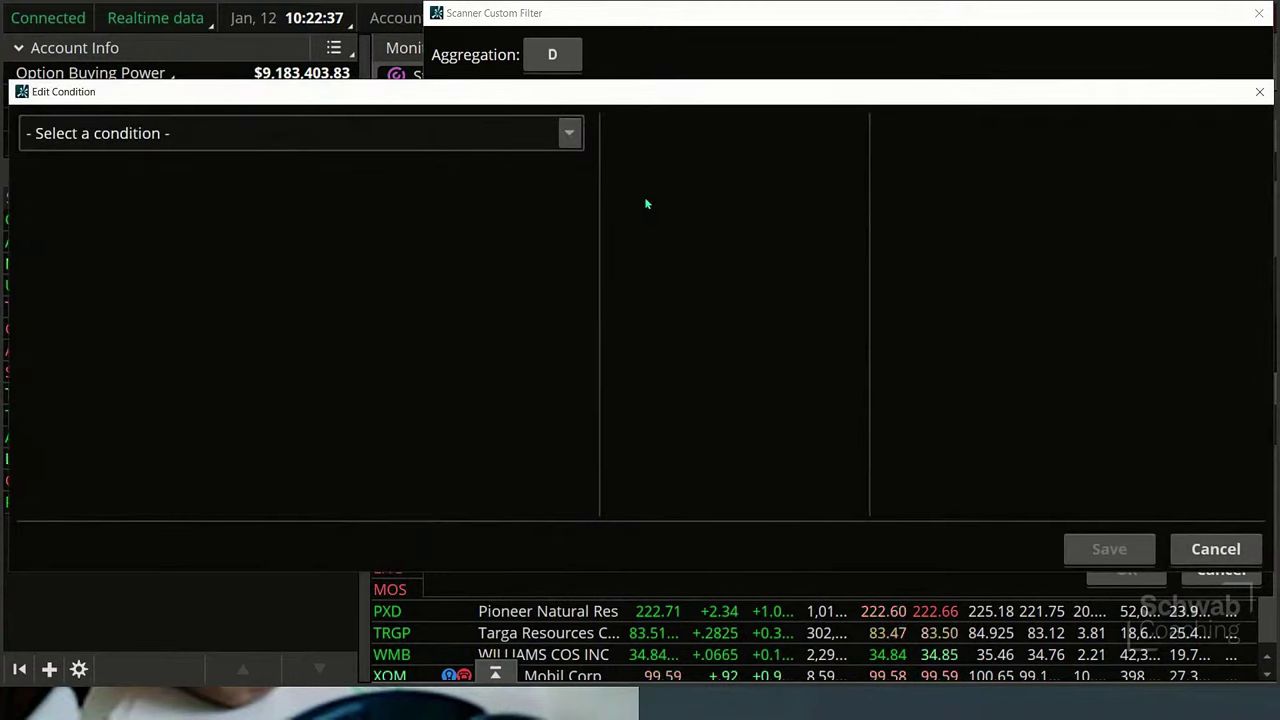
left_click(574, 133)
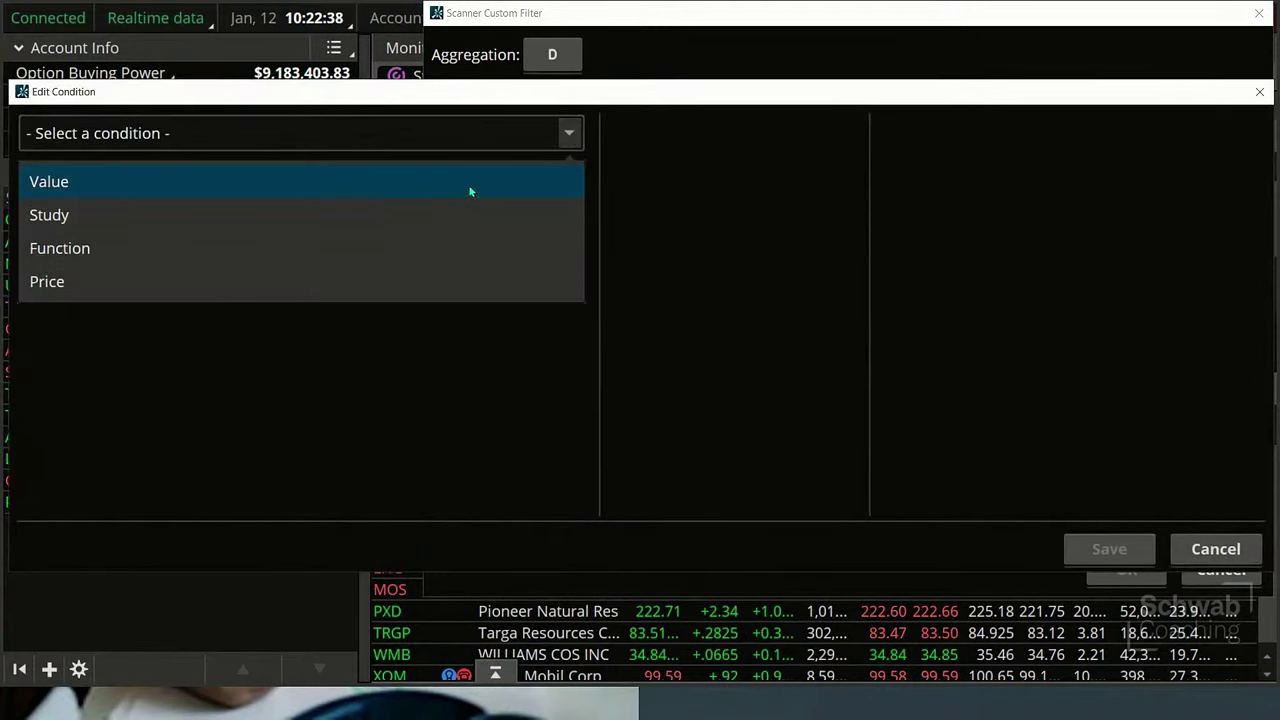
left_click(426, 222)
left_click(236, 139)
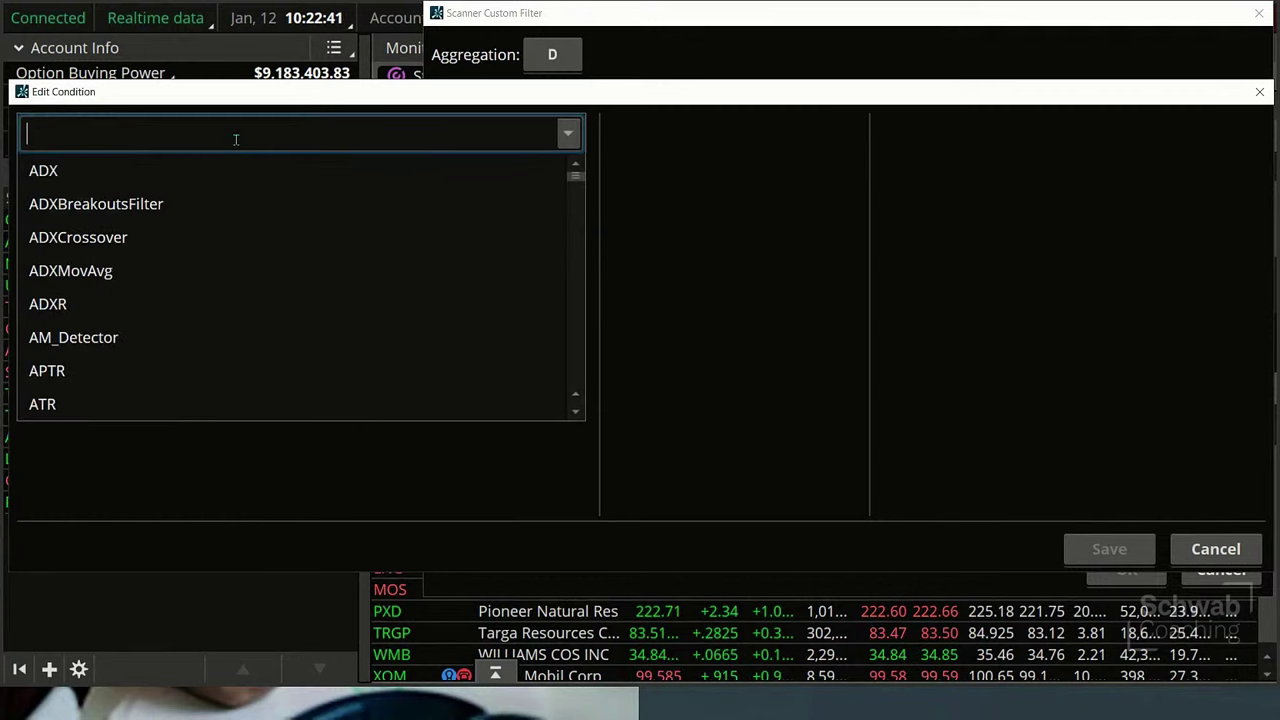
type("stoch")
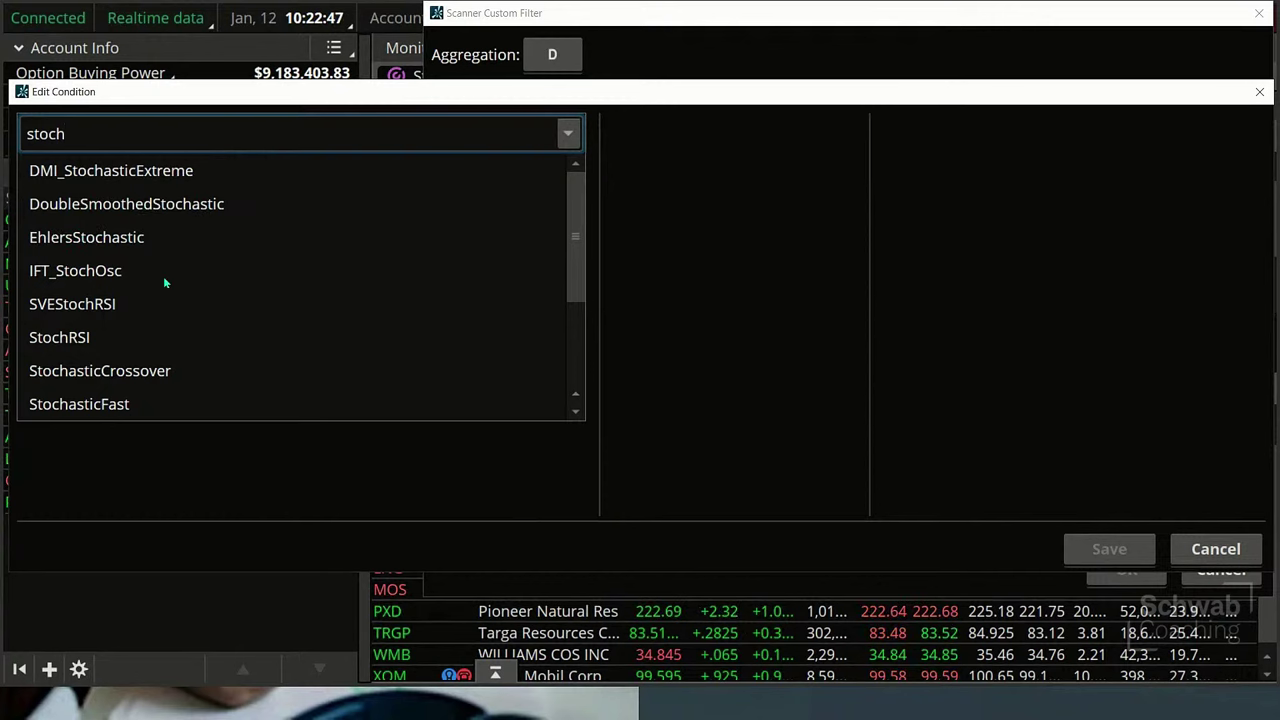
type("as")
left_click(86, 296)
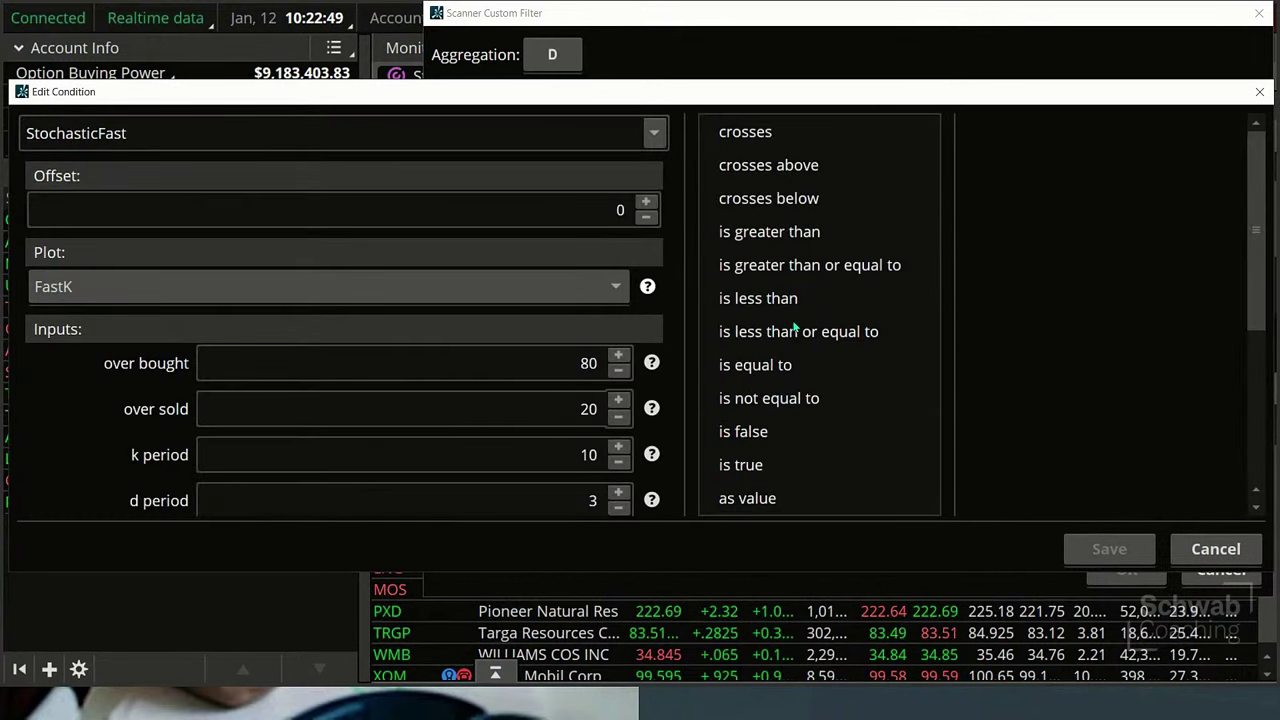
Require StochasticFast FastK to be greater than a value of 75, then save the condition and apply the filter
left_click(779, 234)
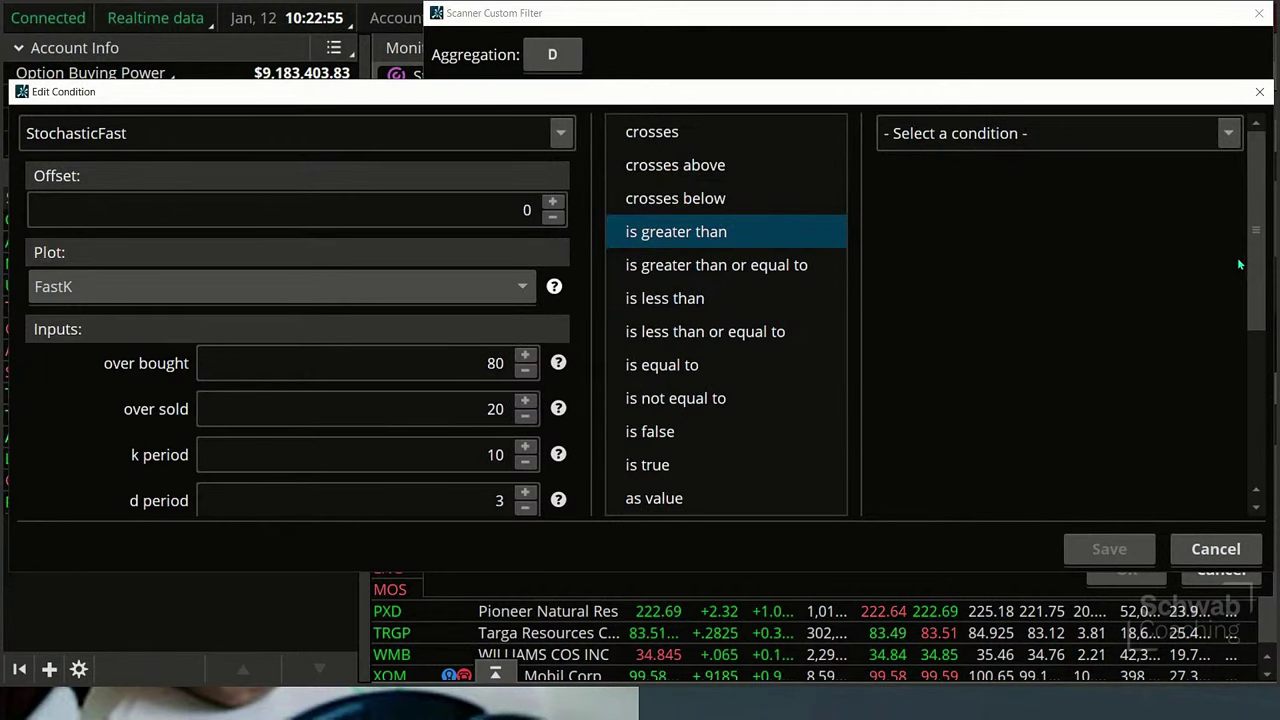
left_click(1220, 134)
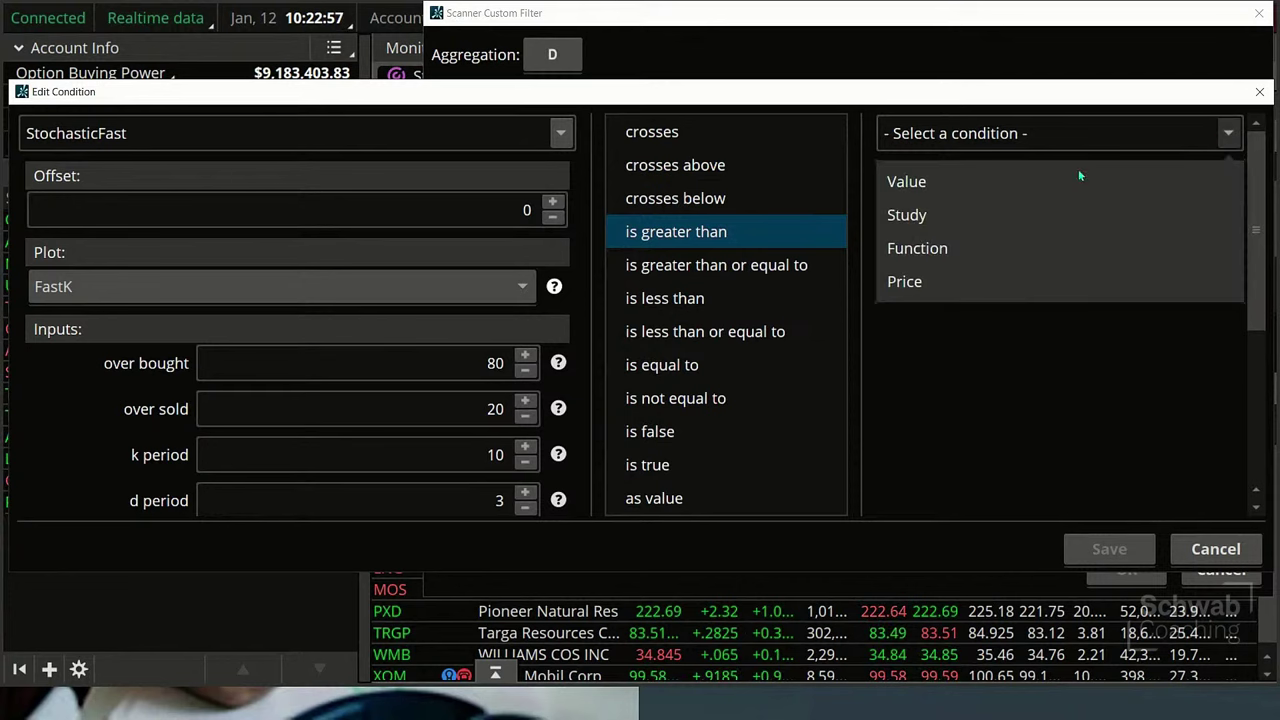
left_click(946, 181)
left_click_drag(1152, 178, 1202, 186)
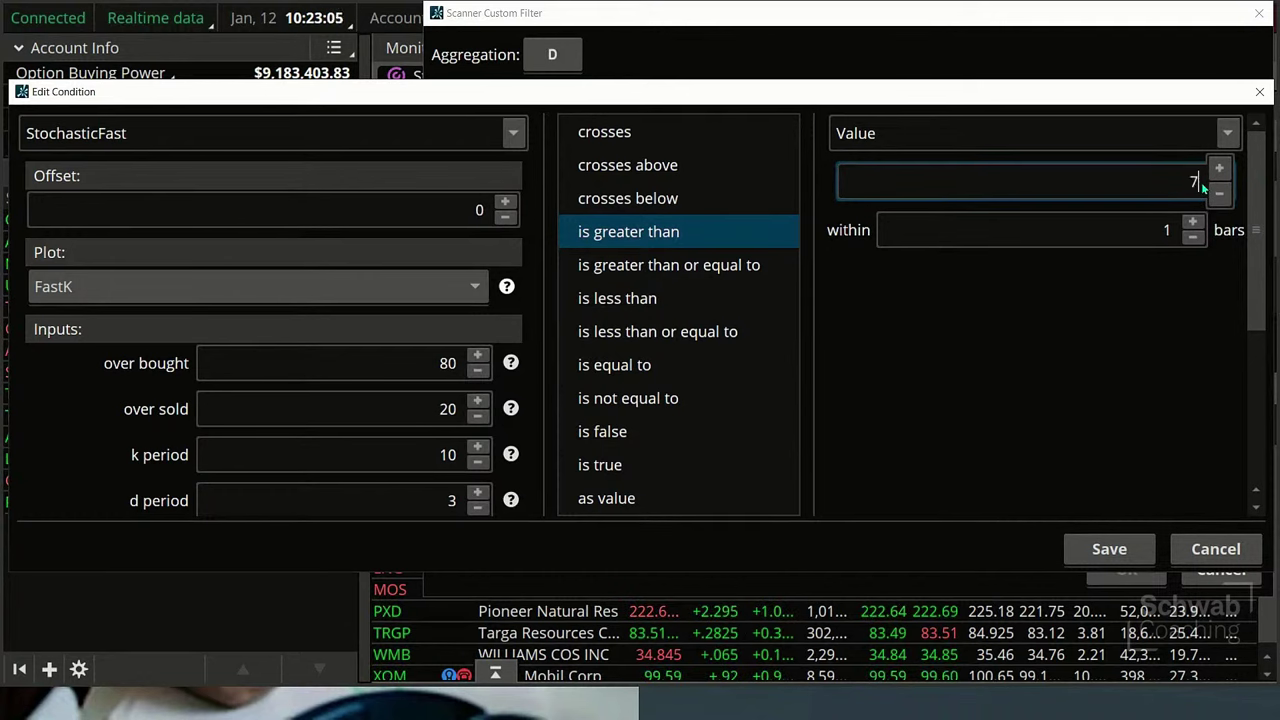
left_click(1113, 551)
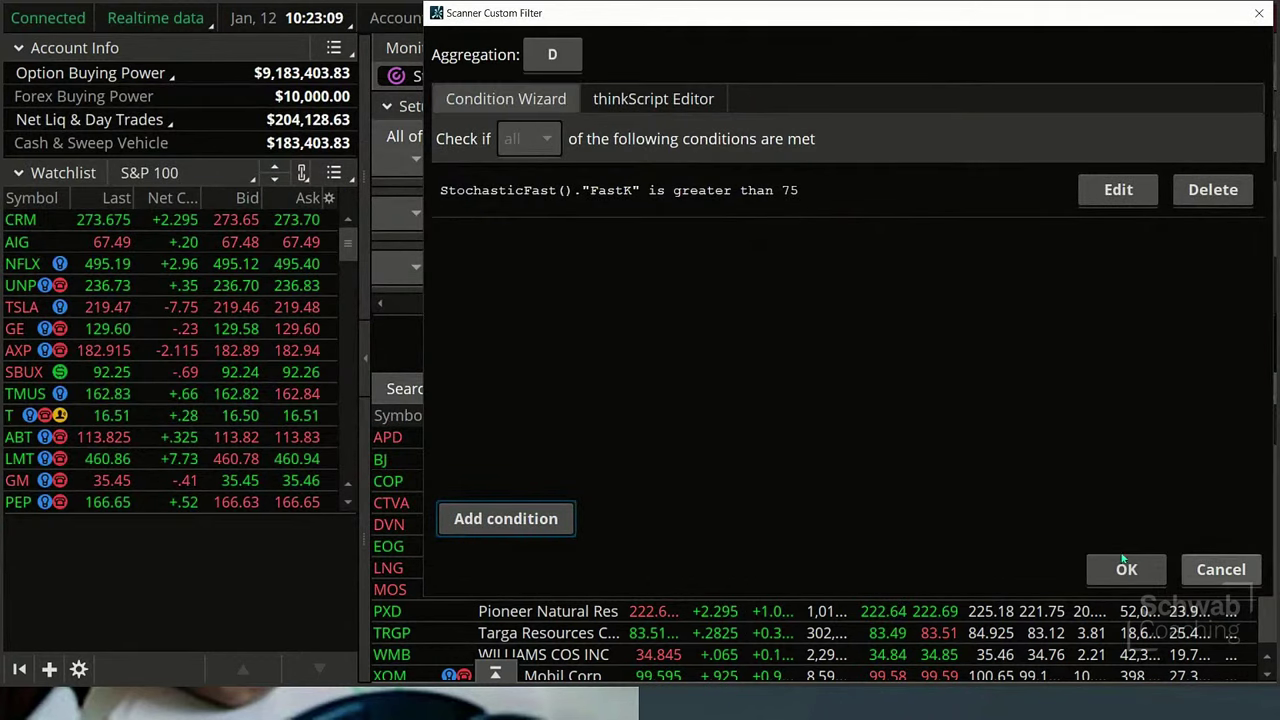
left_click(1122, 569)
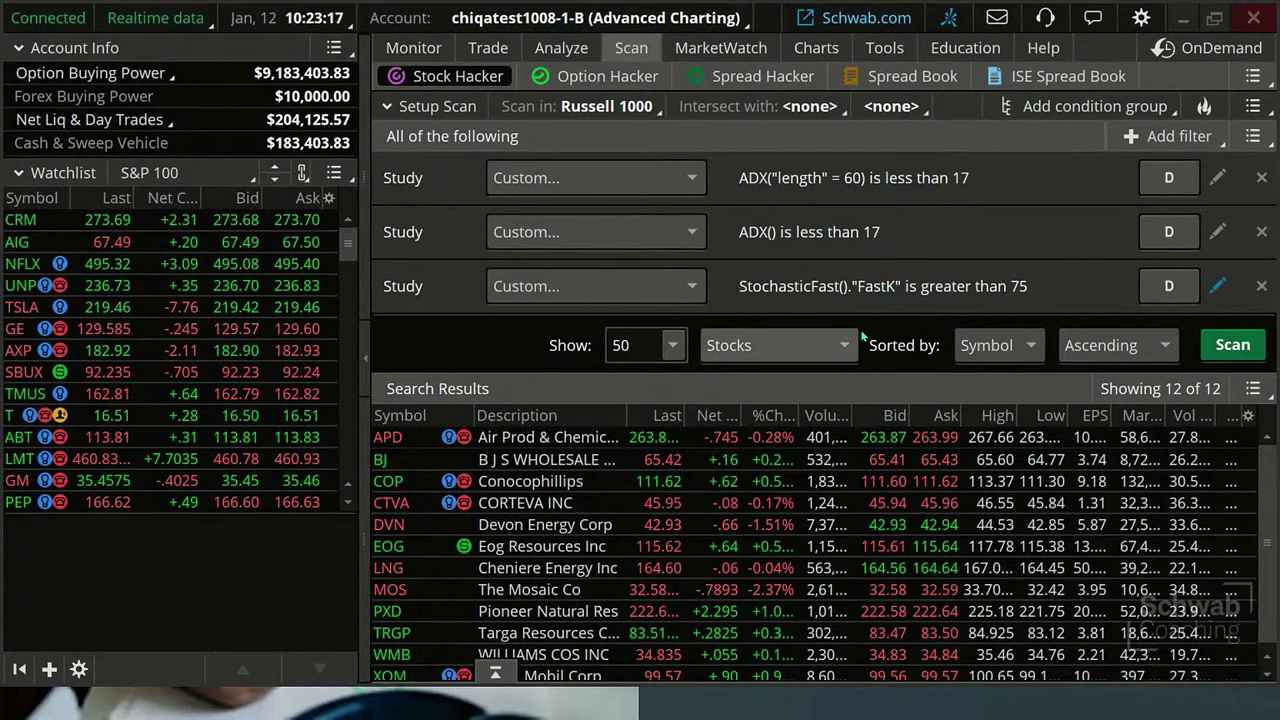
Add a fourth study filter to the scan and delete its default ADXCrossover condition
left_click(1174, 138)
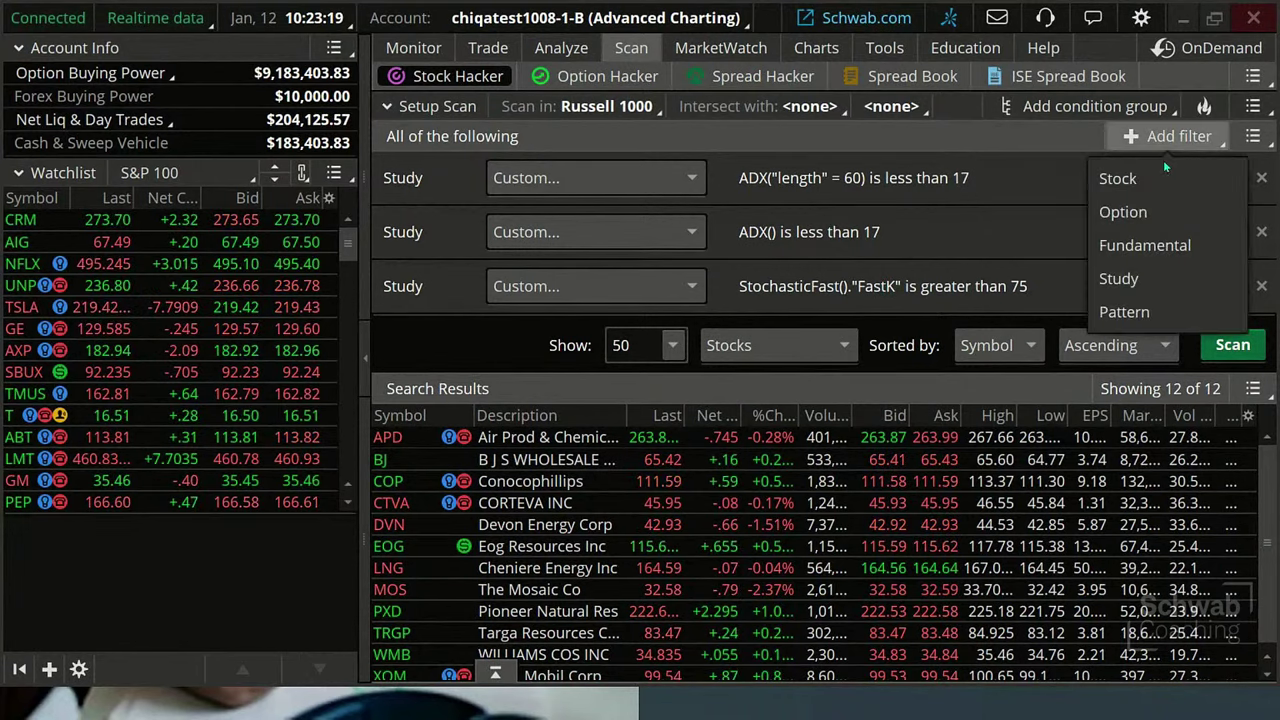
left_click(1130, 279)
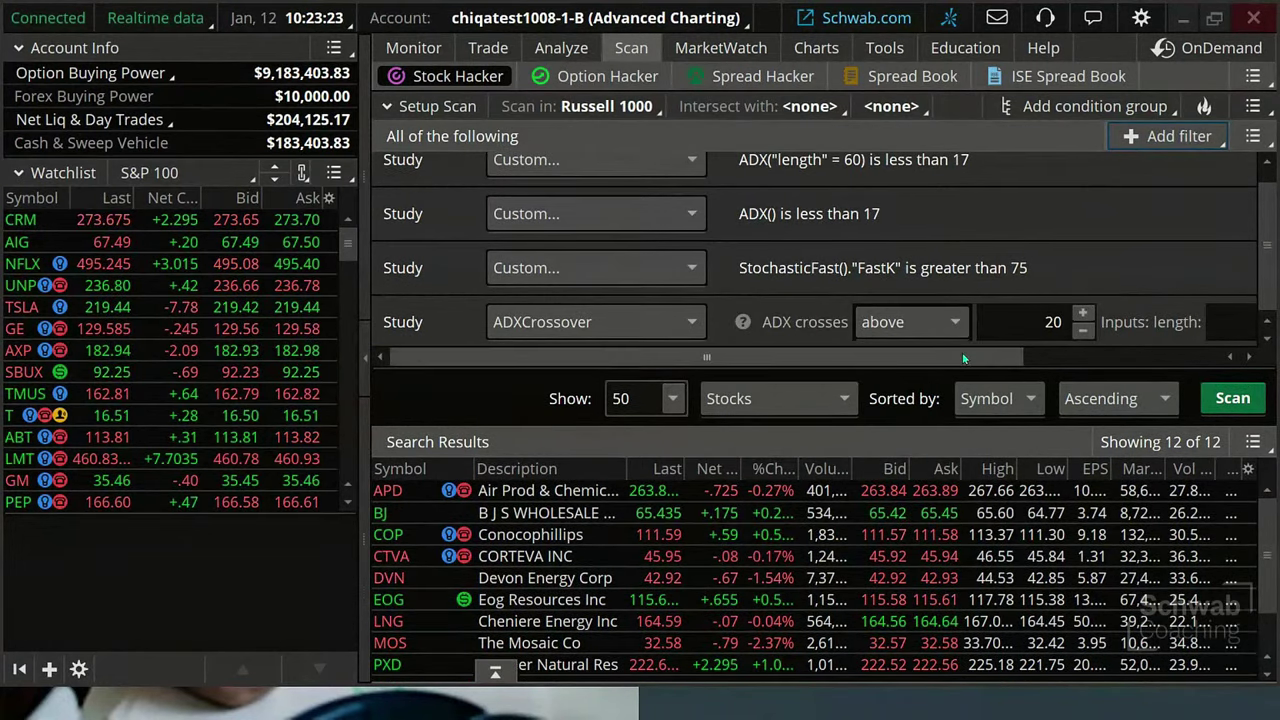
left_click_drag(962, 352, 1161, 354)
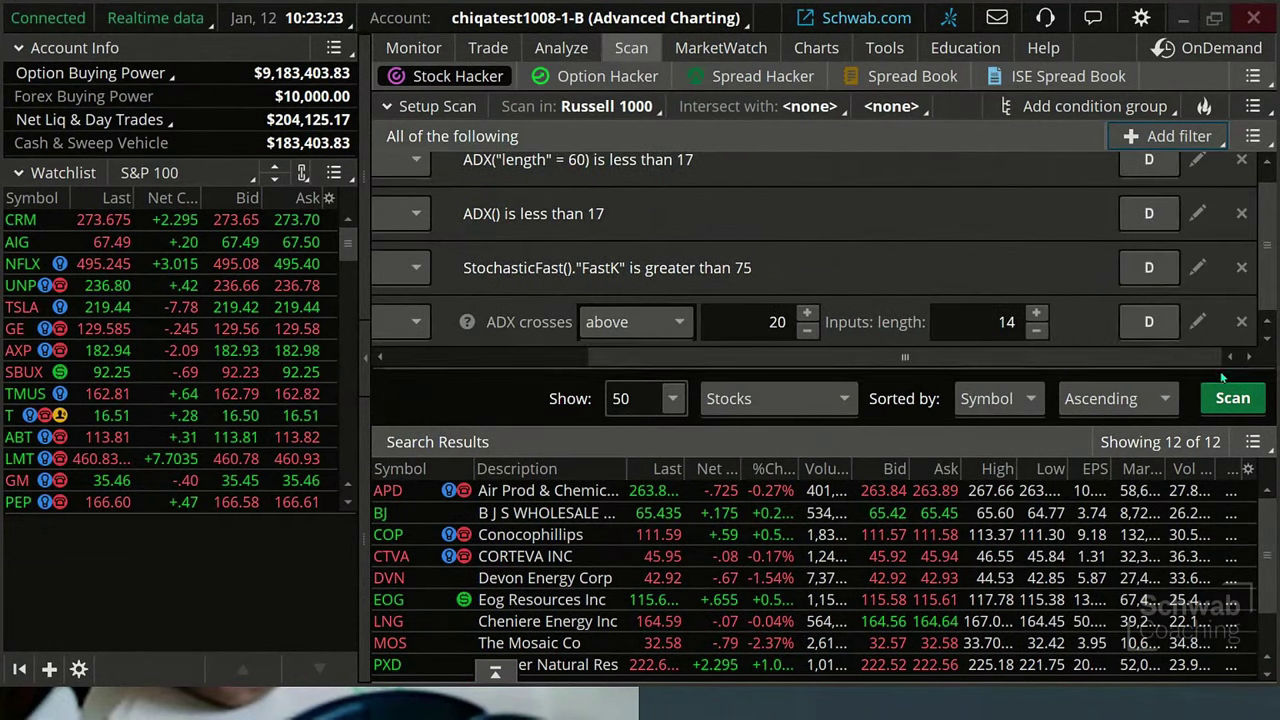
left_click(1197, 322)
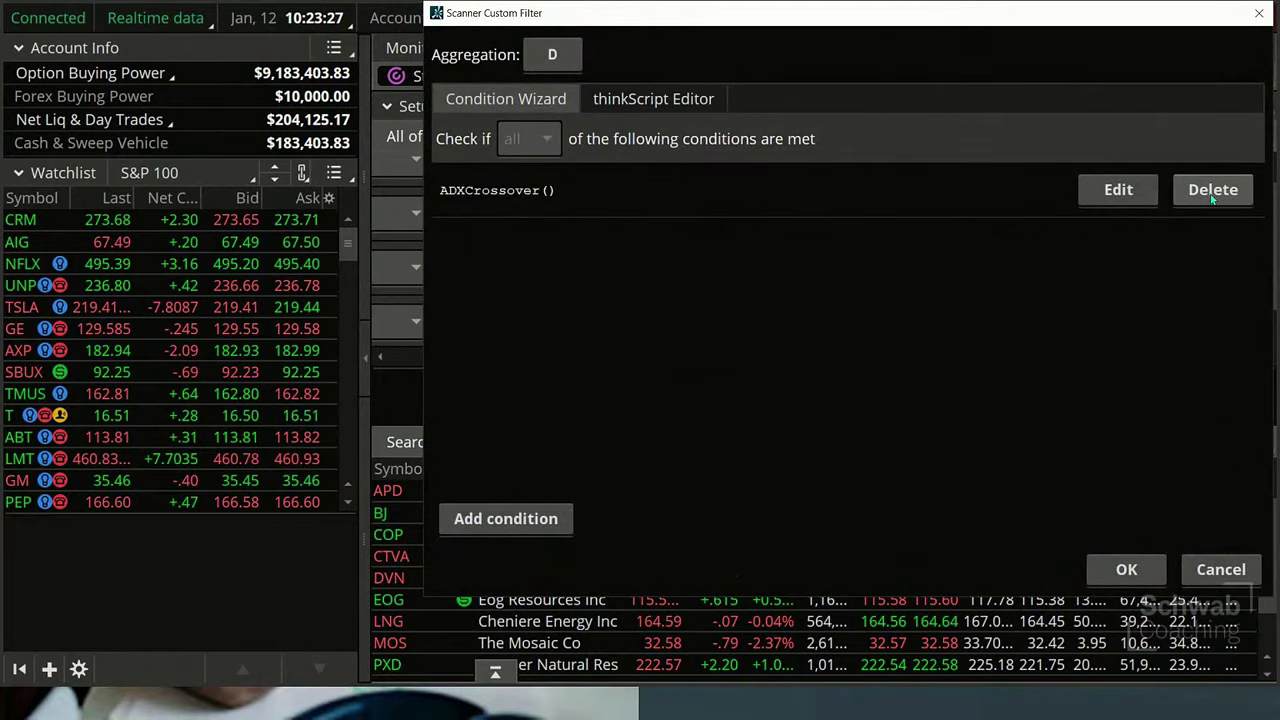
left_click(1212, 192)
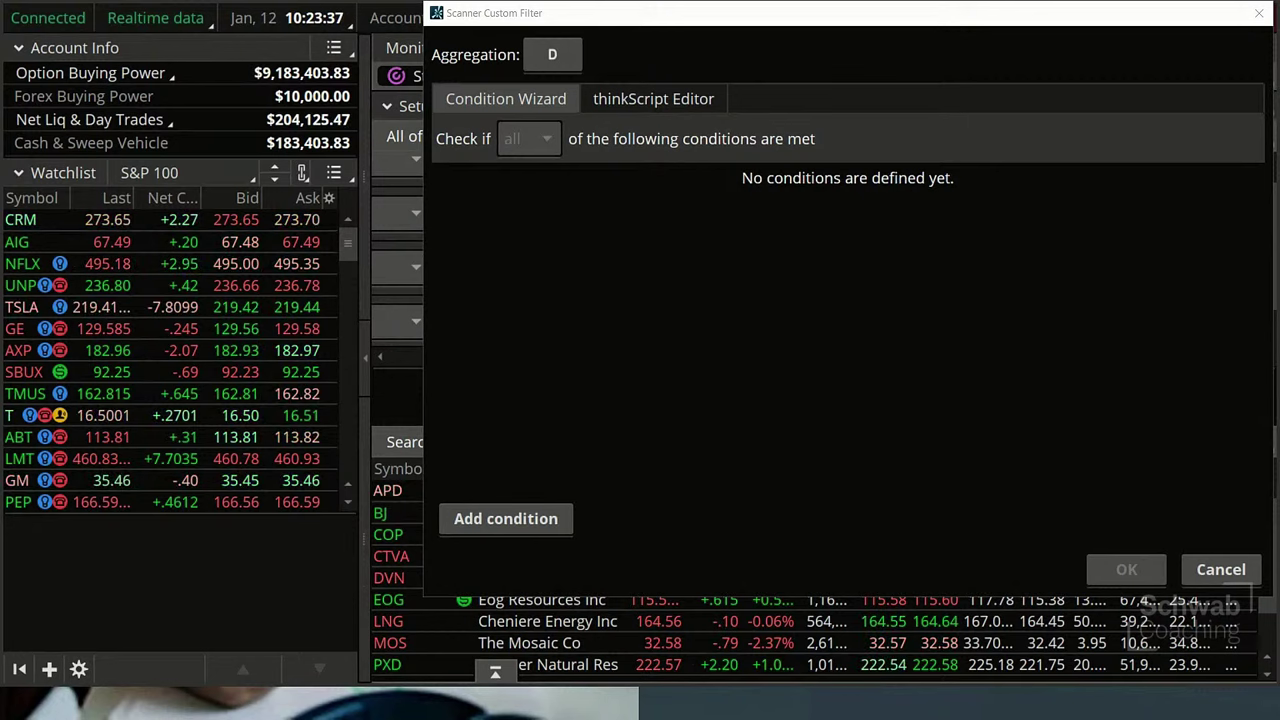
Enter the Range Top thinkScript with length 60, highest/lowest lookups, range and dfh definitions, and plot scan = dfh<2 and range <15, then apply it
left_click(645, 99)
left_click(479, 176)
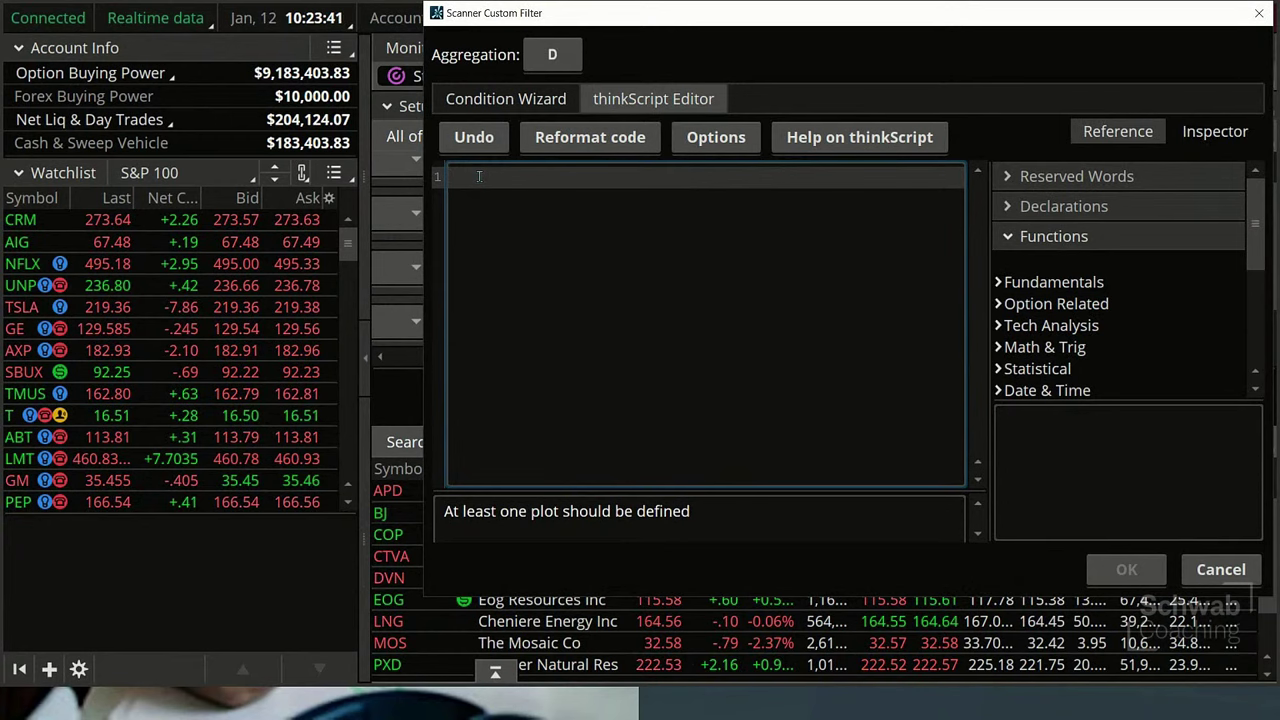
type("#Lee Bohl Range Top input length = 60;   def highest = lookupHighest(close,high,length); def lowest = lookUpLowest(close,low, length); def range = (highest-lowest)/(Highest)*100; def dfh = (highest-close)/(Close)*100;  plot scan = dfh<2 and range <15;")
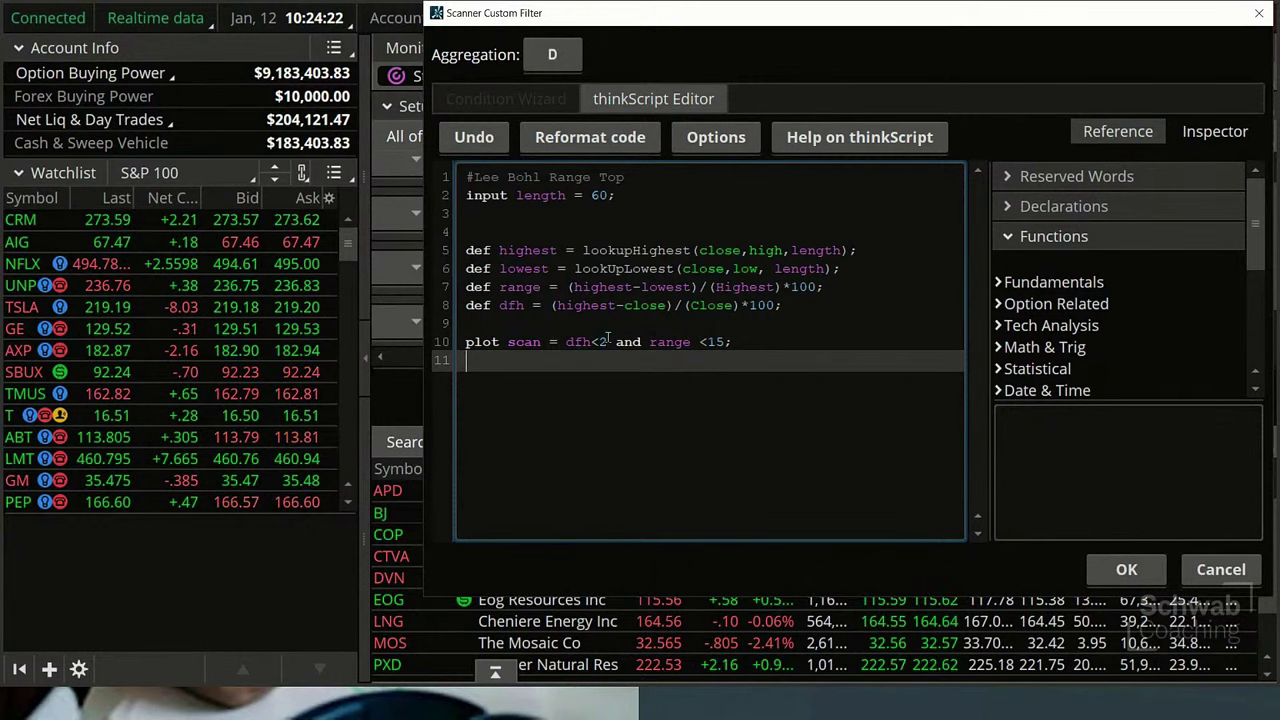
left_click(1127, 570)
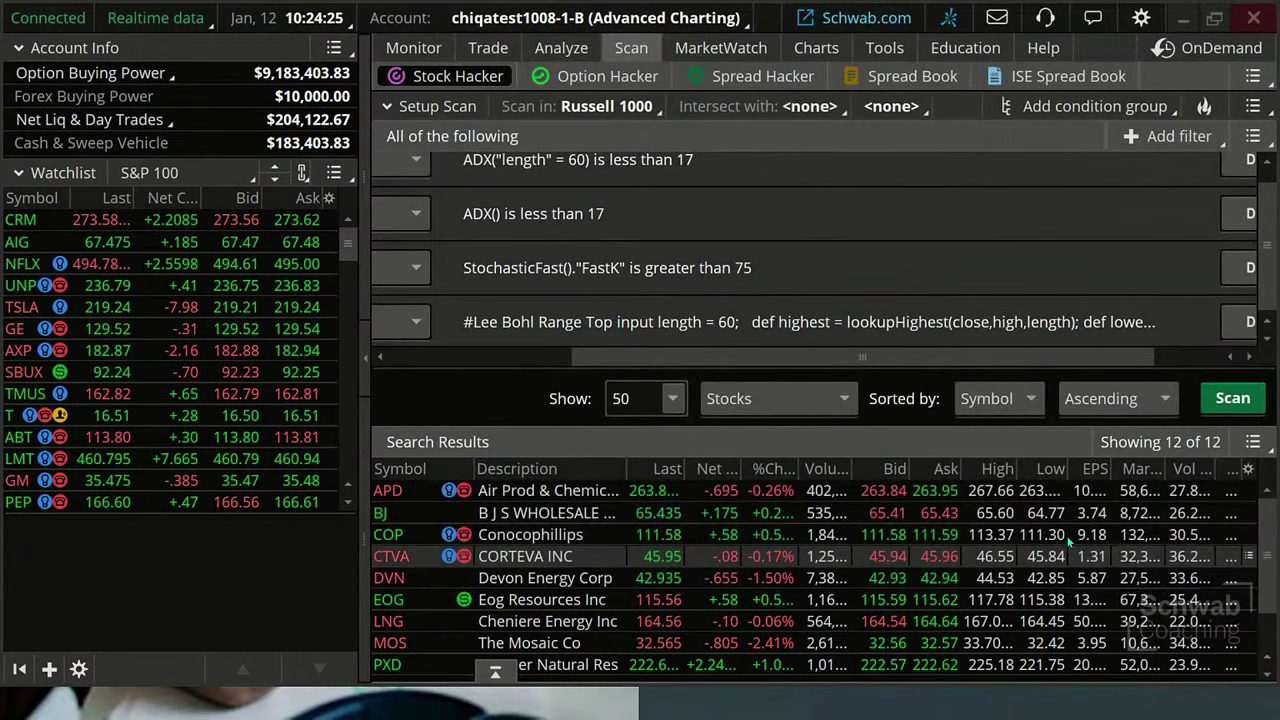
Run the scan with the new stochastic and Range Top filters and look through the matching stocks
left_click(1228, 405)
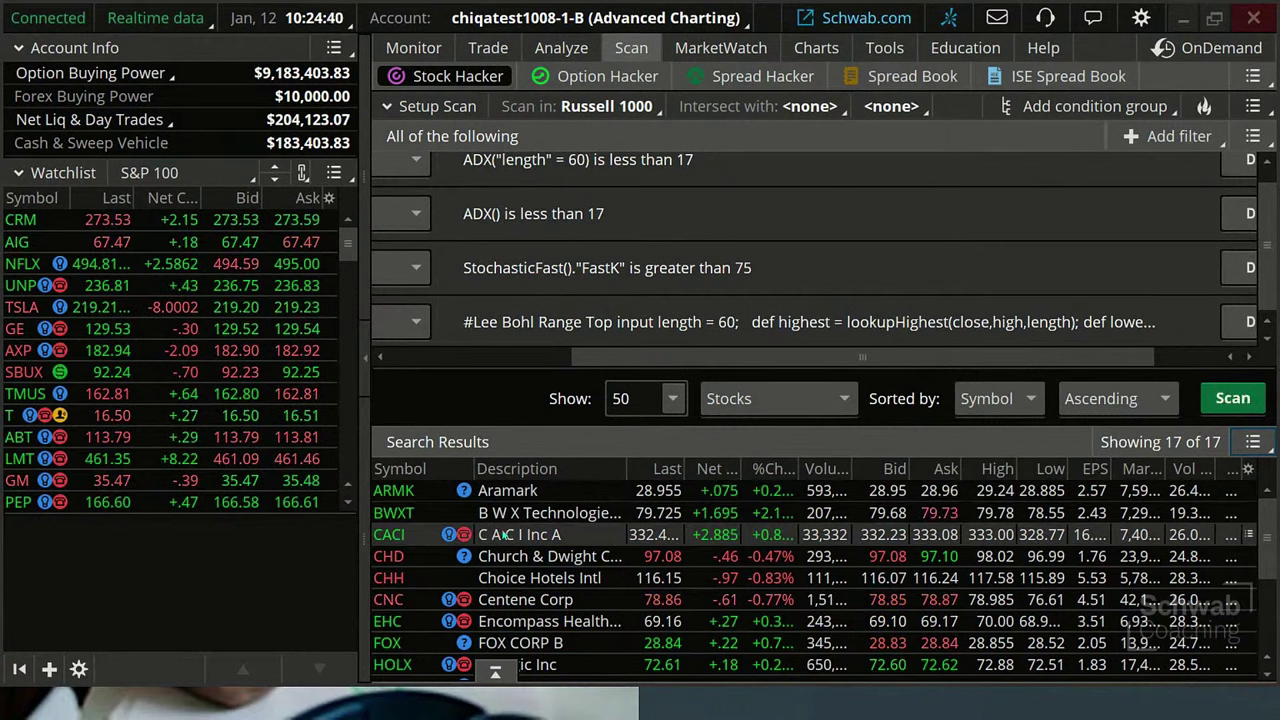
mouse_move(817, 50)
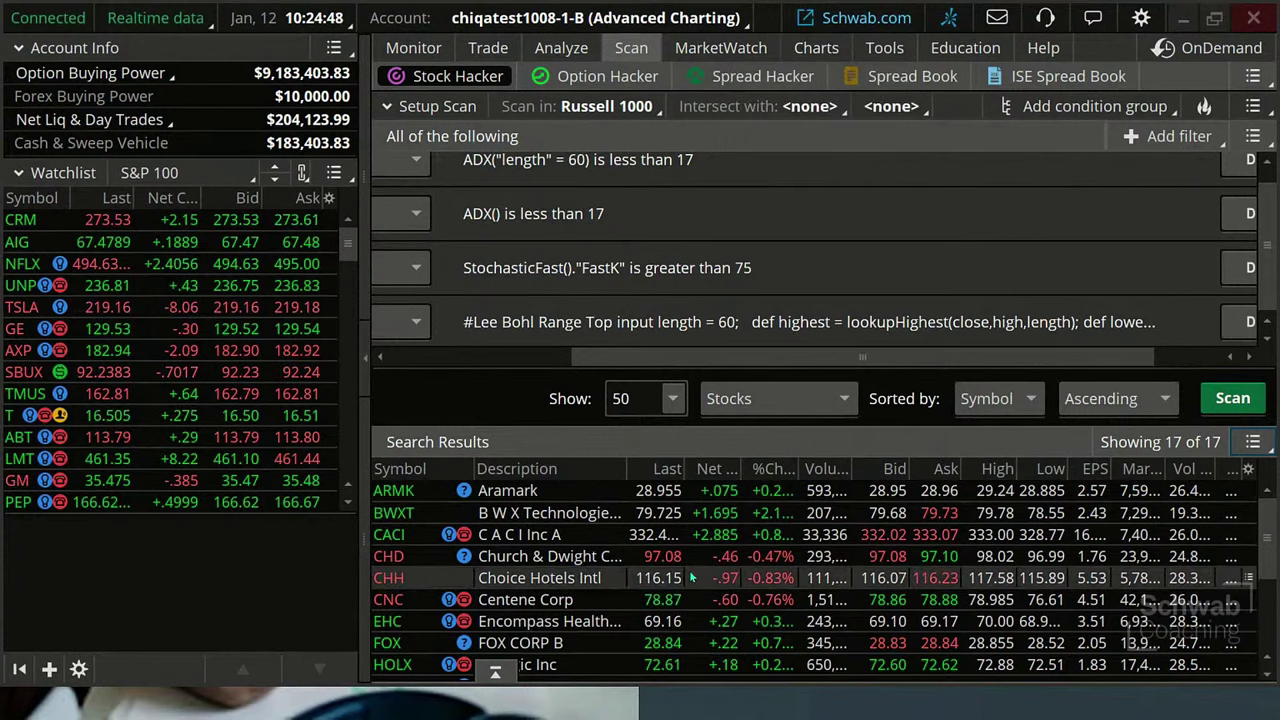
scroll(690, 577, "down", 1)
scroll(690, 577, "down", 1)
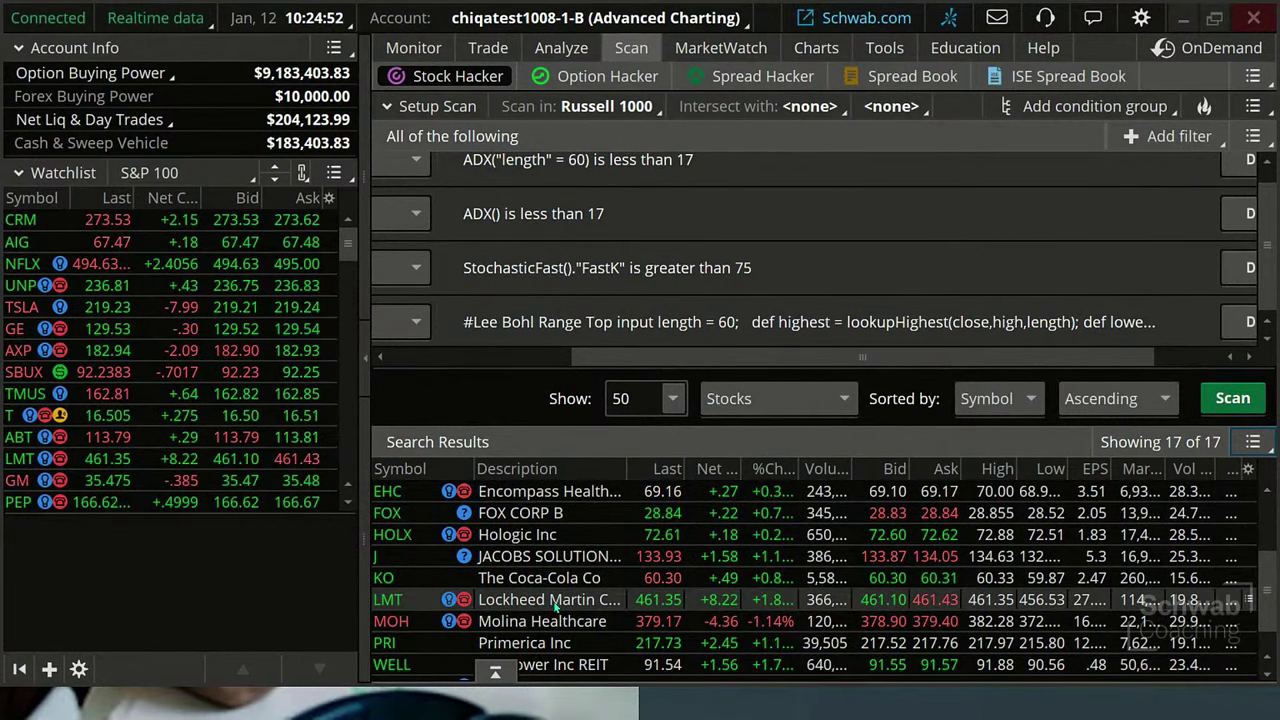
scroll(555, 600, "up", 2)
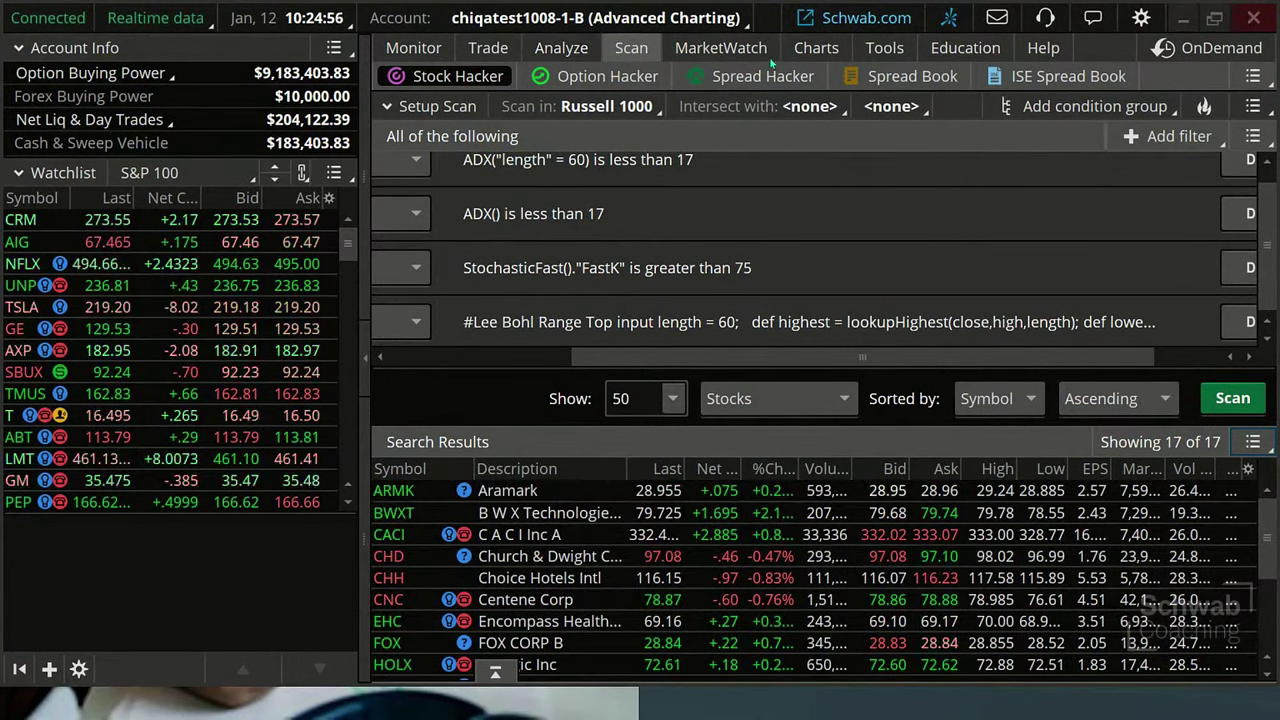
Check the scan results for a candidate and switch the chart to CHH to view its range and stochastic
left_click(816, 48)
left_click(456, 107)
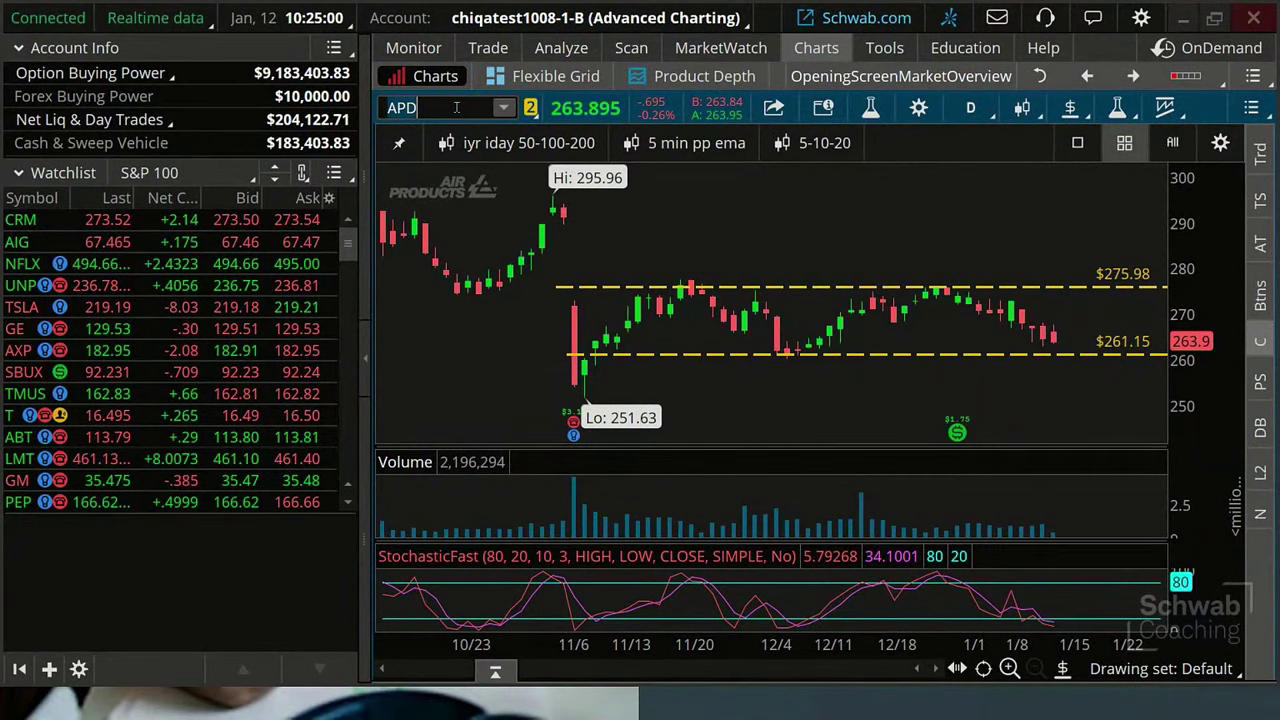
left_click(631, 48)
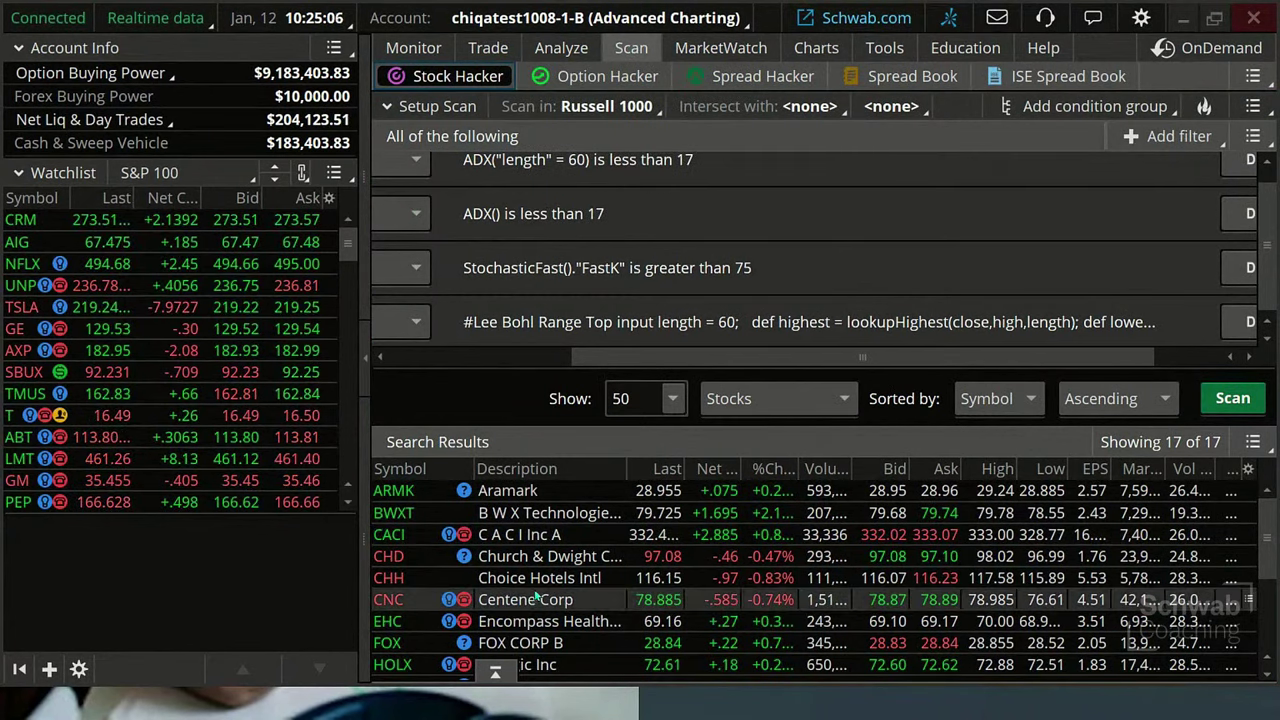
left_click(816, 47)
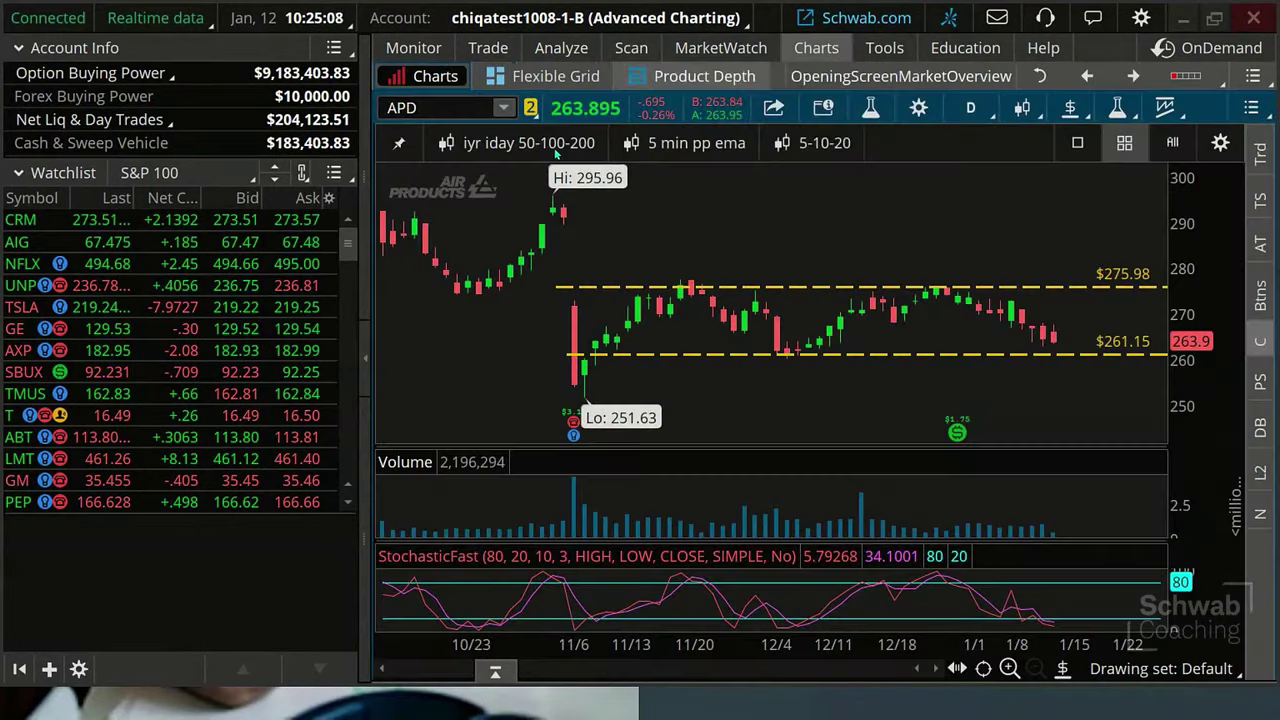
left_click(427, 101)
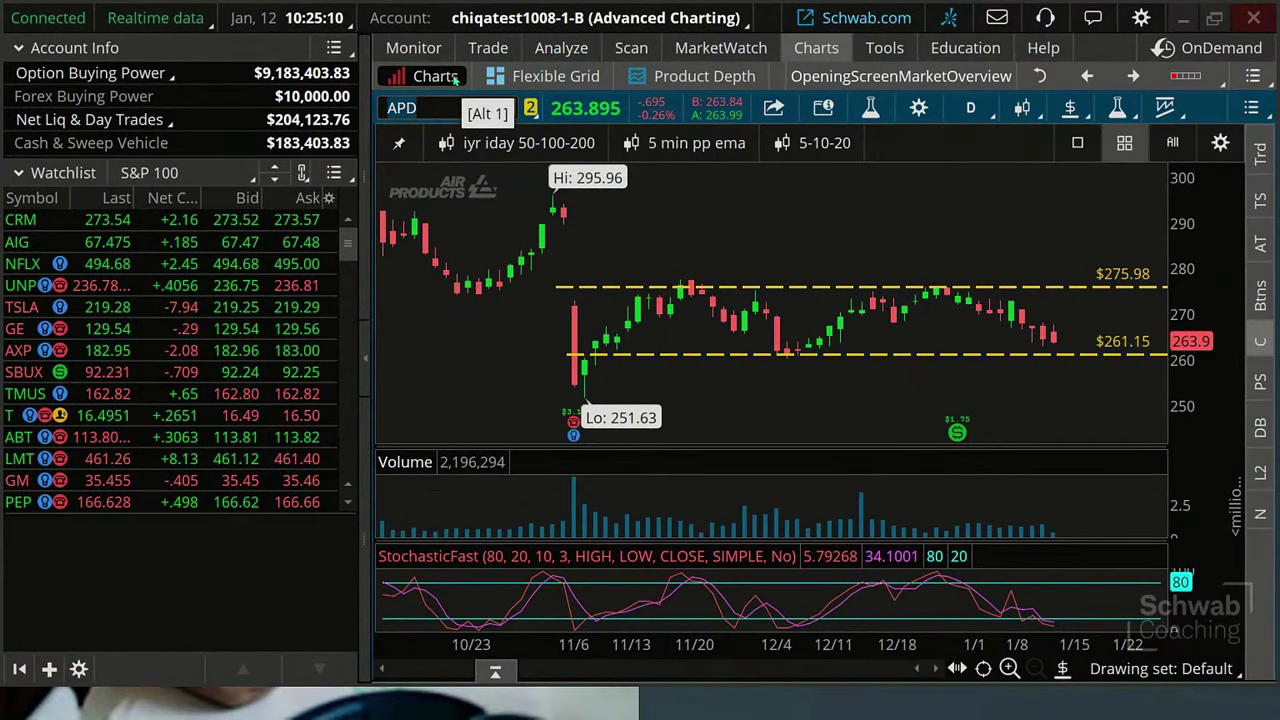
type("CHH")
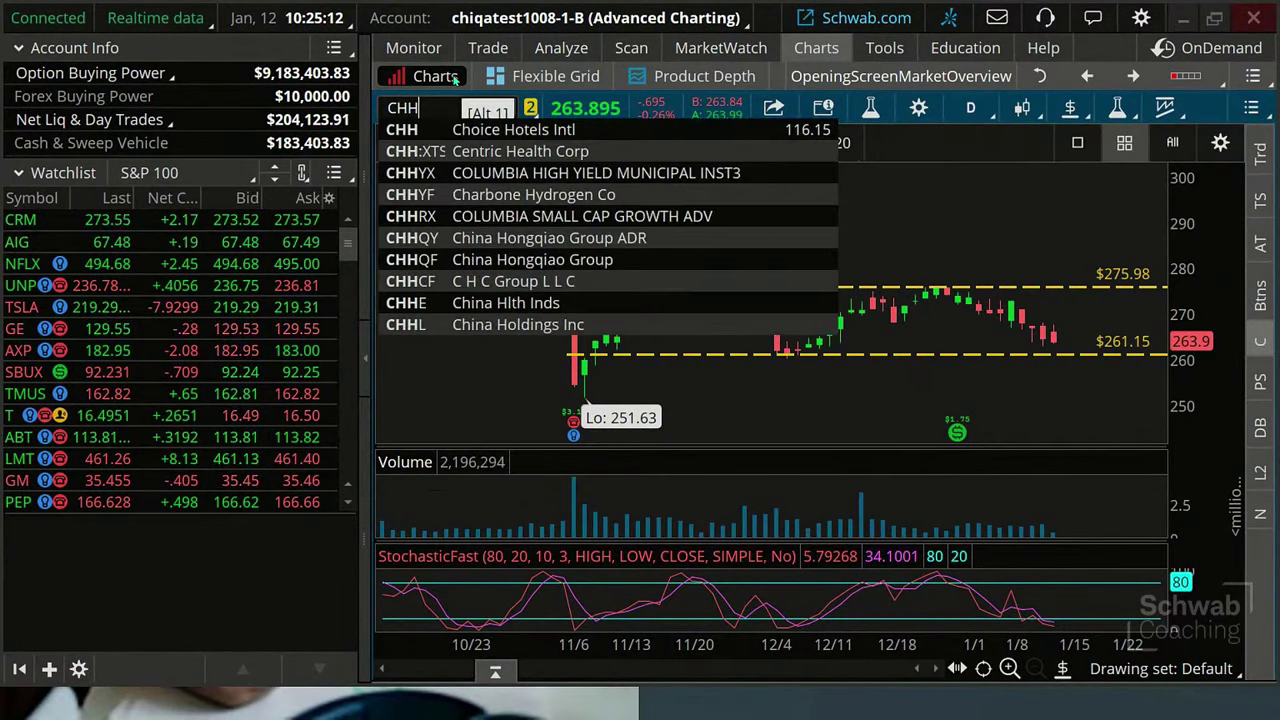
key("Return")
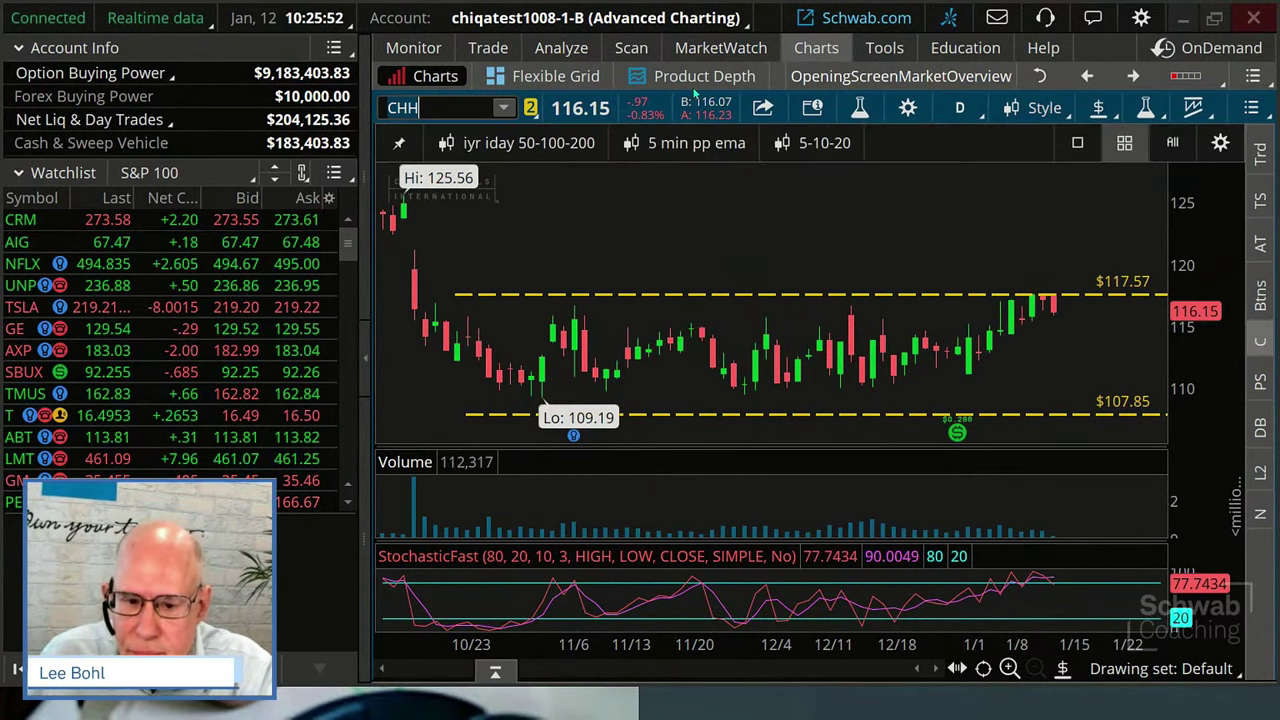
Find MOH in the scan results, bring up its chart and zoom in on the candles from mid-December onward
left_click(632, 50)
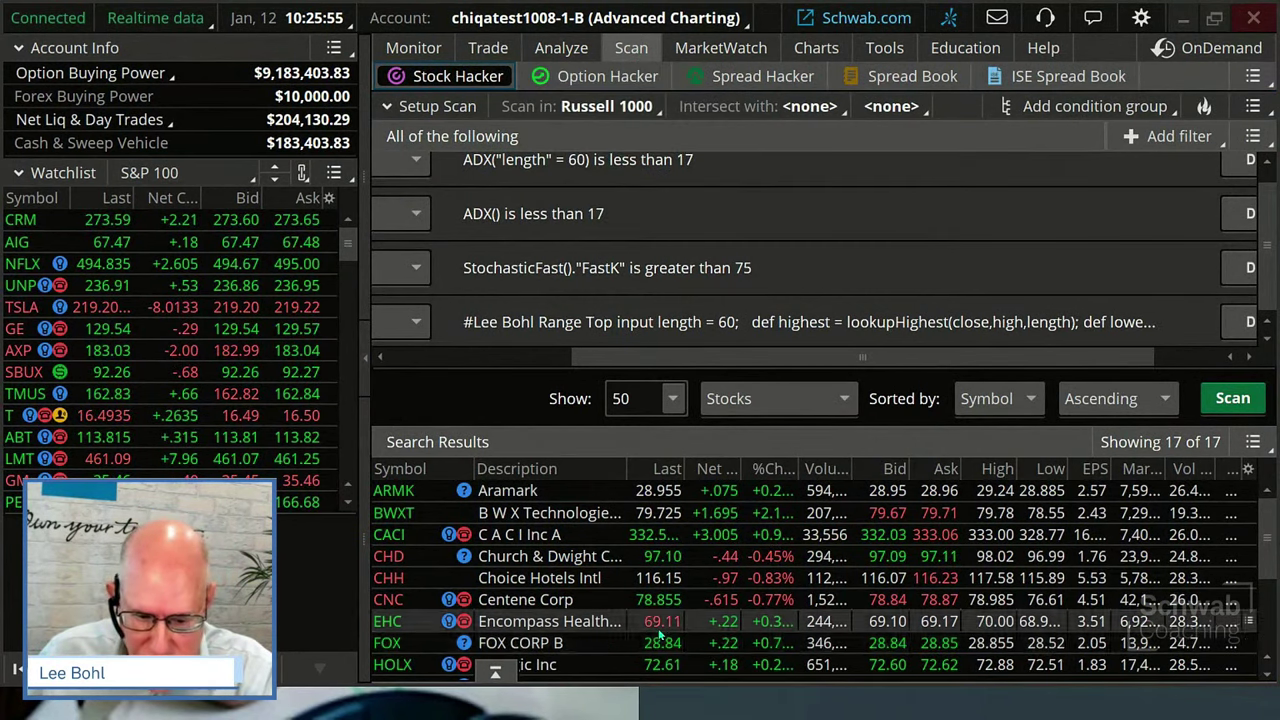
scroll(585, 648, "down", 2)
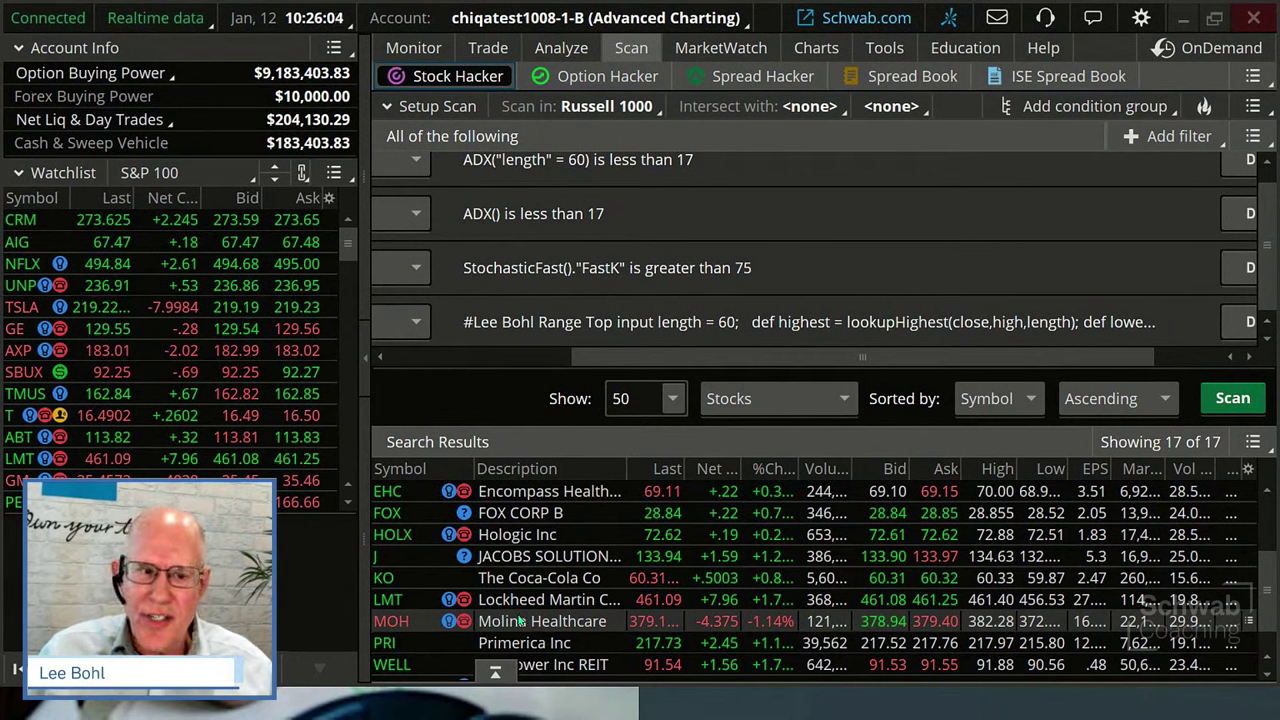
mouse_move(763, 57)
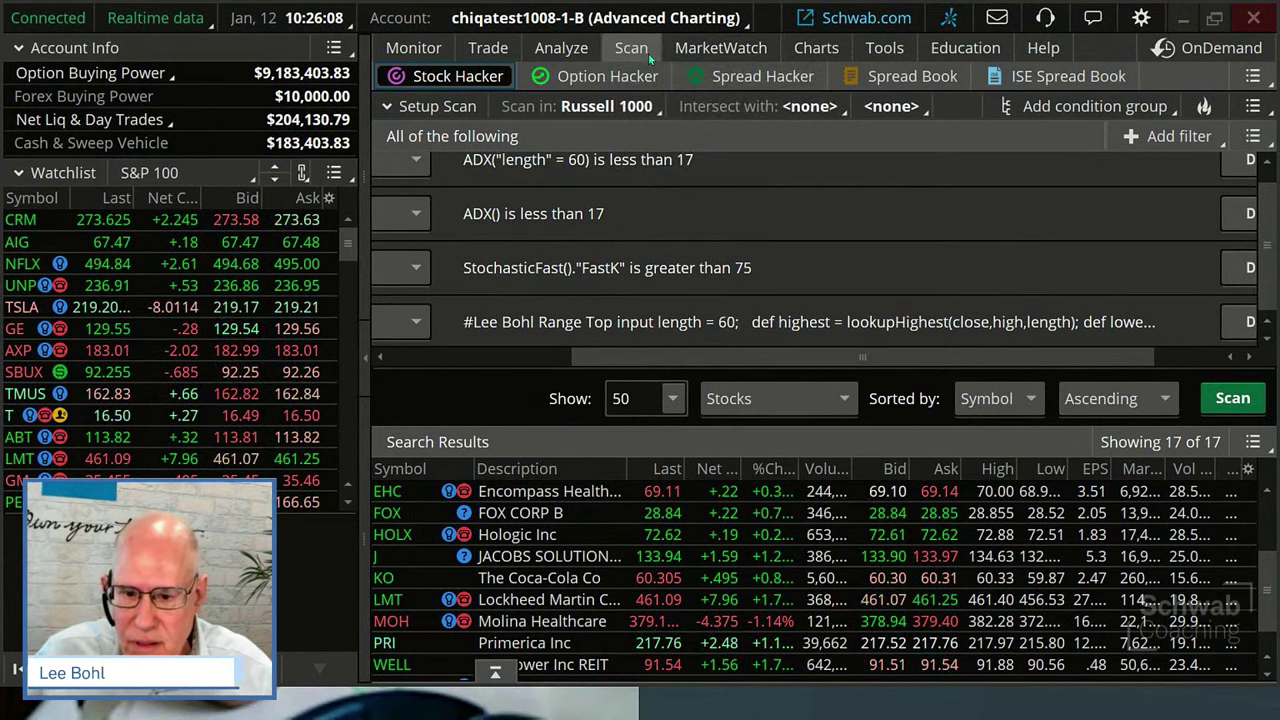
left_click(826, 50)
left_click(448, 106)
key("BackSpace")
key("BackSpace")
key("BackSpace")
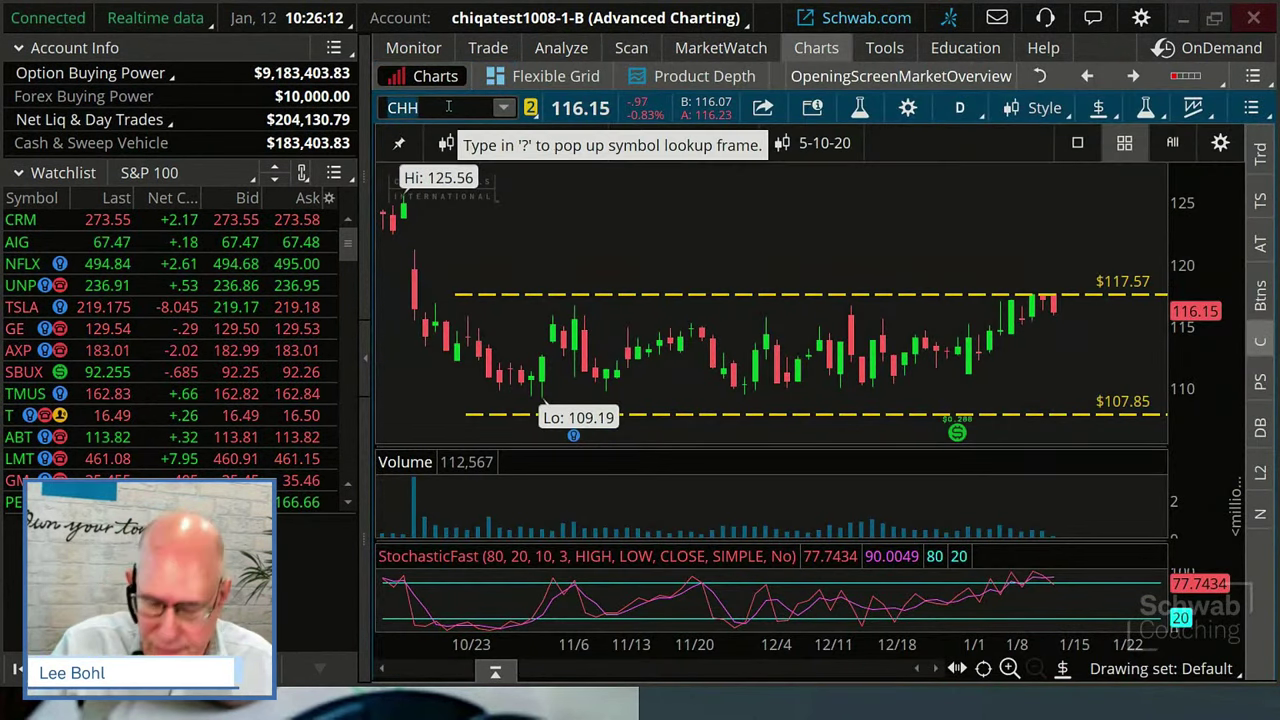
type("MOH")
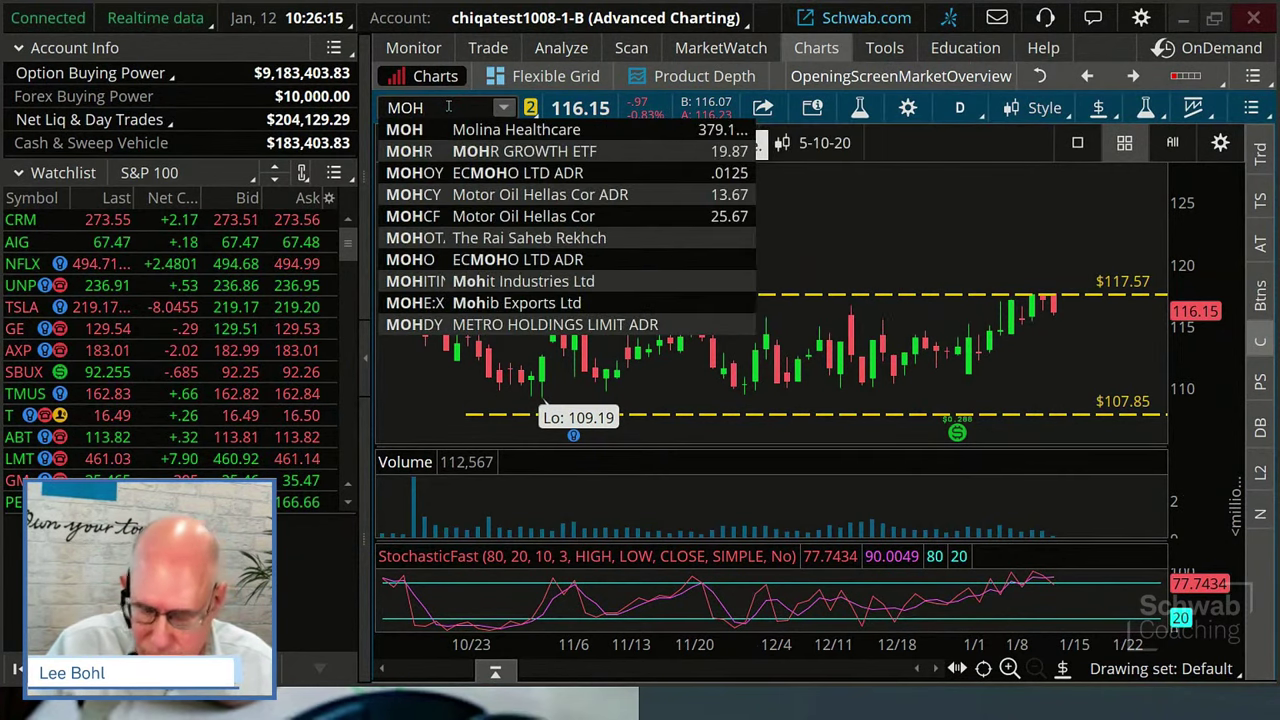
key("Return")
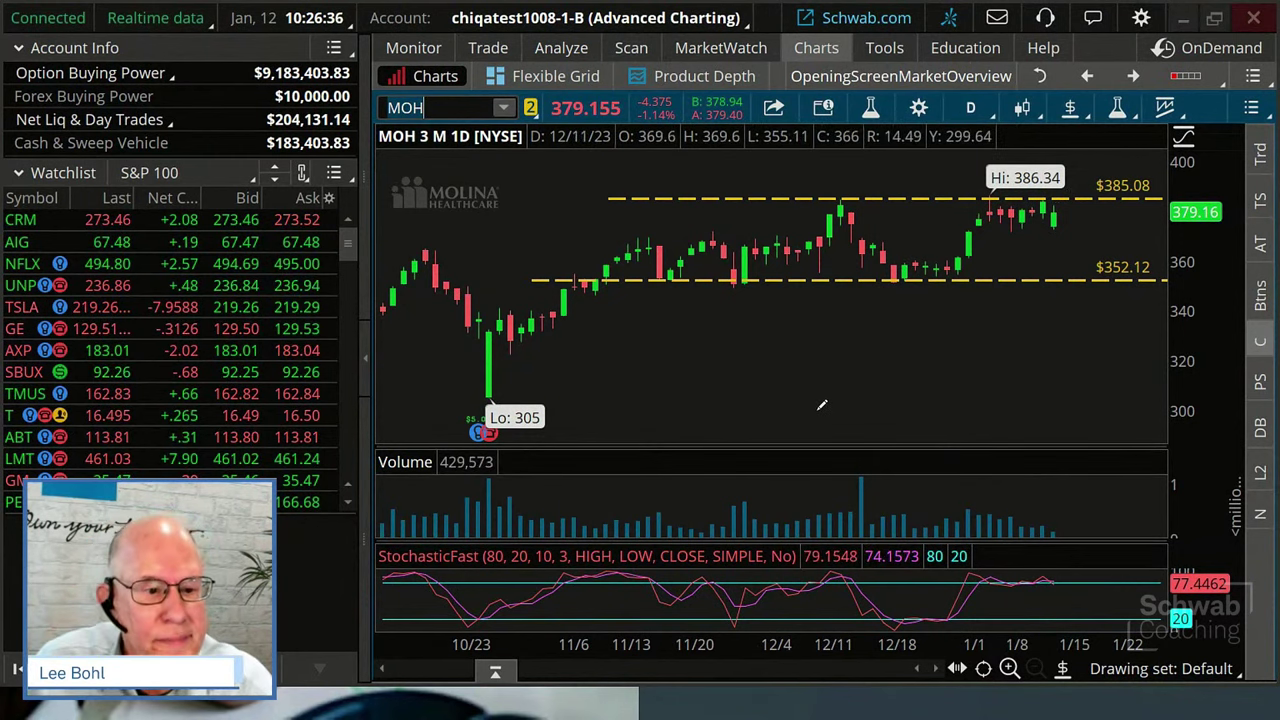
left_click_drag(772, 418, 1197, 445)
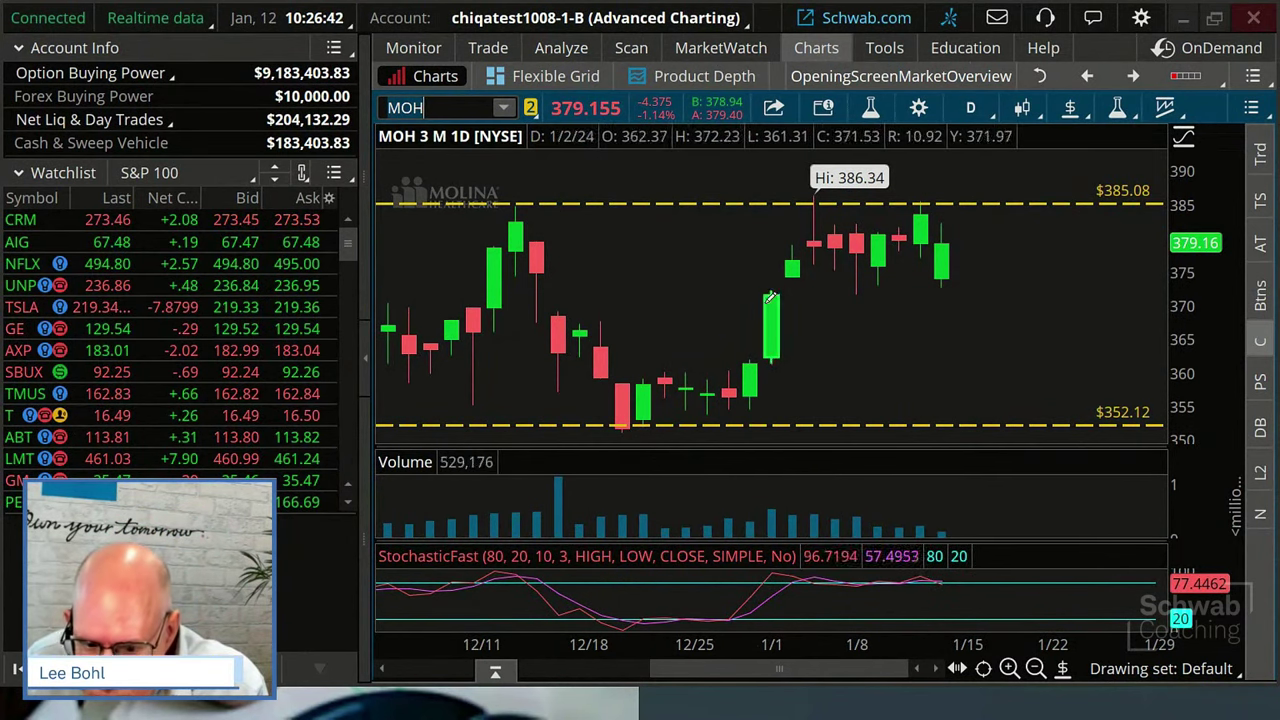
Zoom in on MOH's most recent candles starting around 1/1, and switch the chart back to CHH
left_click_drag(738, 385, 1148, 400)
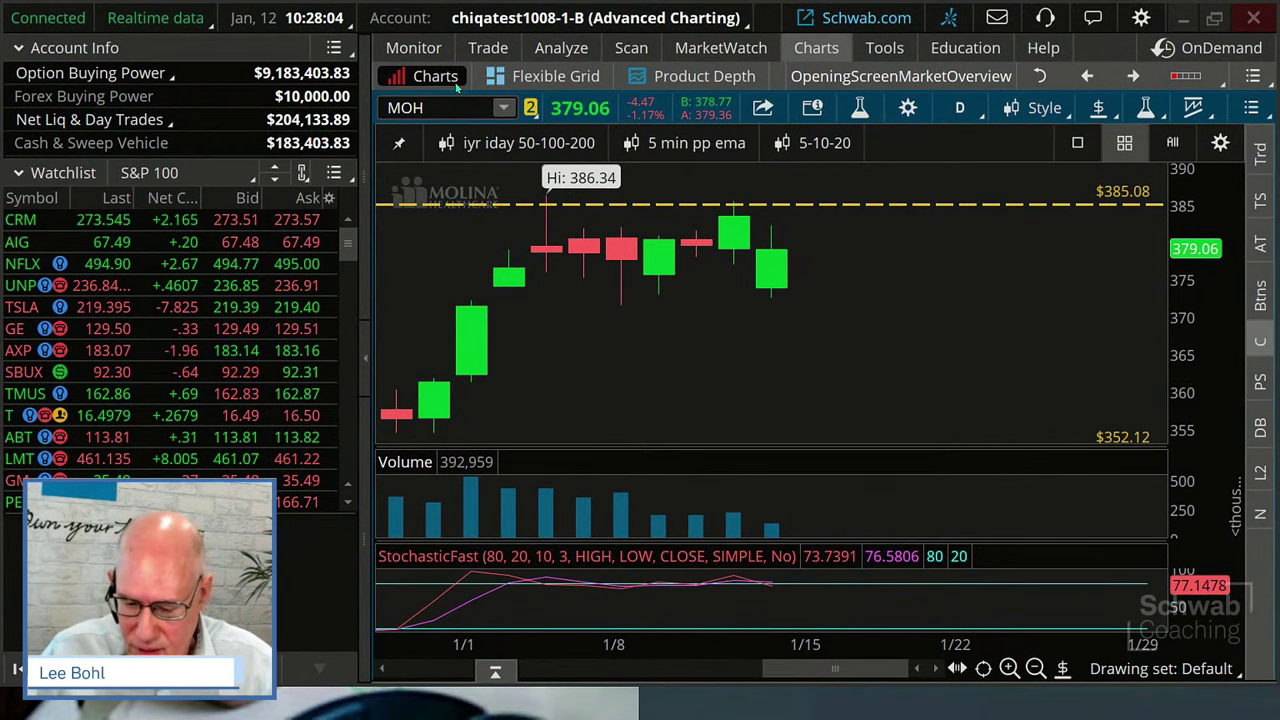
key("BackSpace")
type("CH")
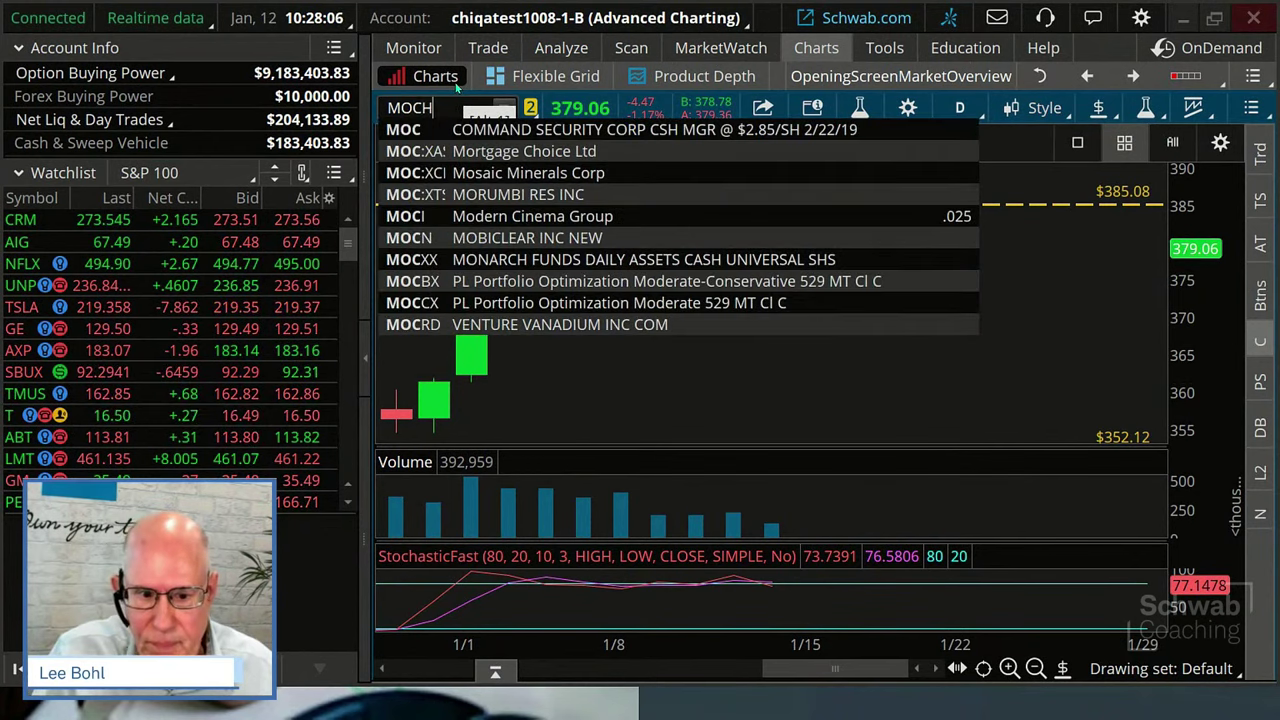
type("H")
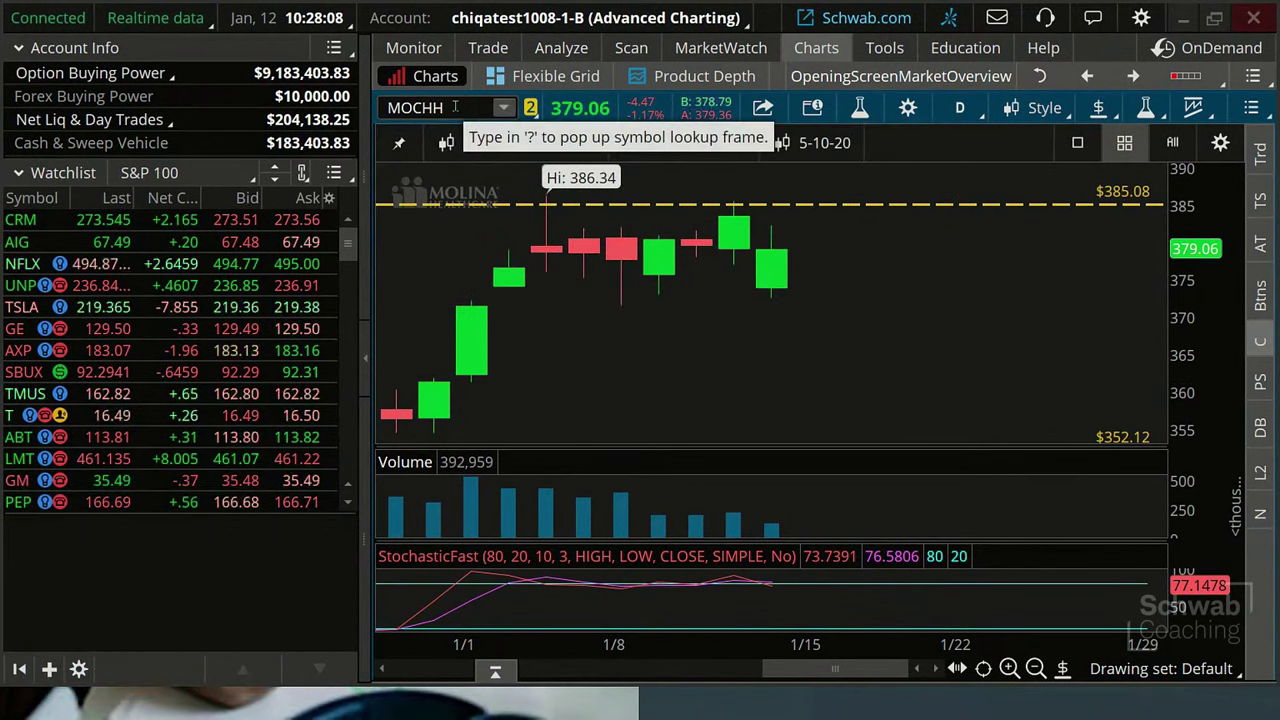
key("BackSpace")
key("BackSpace")
key("BackSpace")
key("BackSpace")
key("BackSpace")
type("CHH")
key("Return")
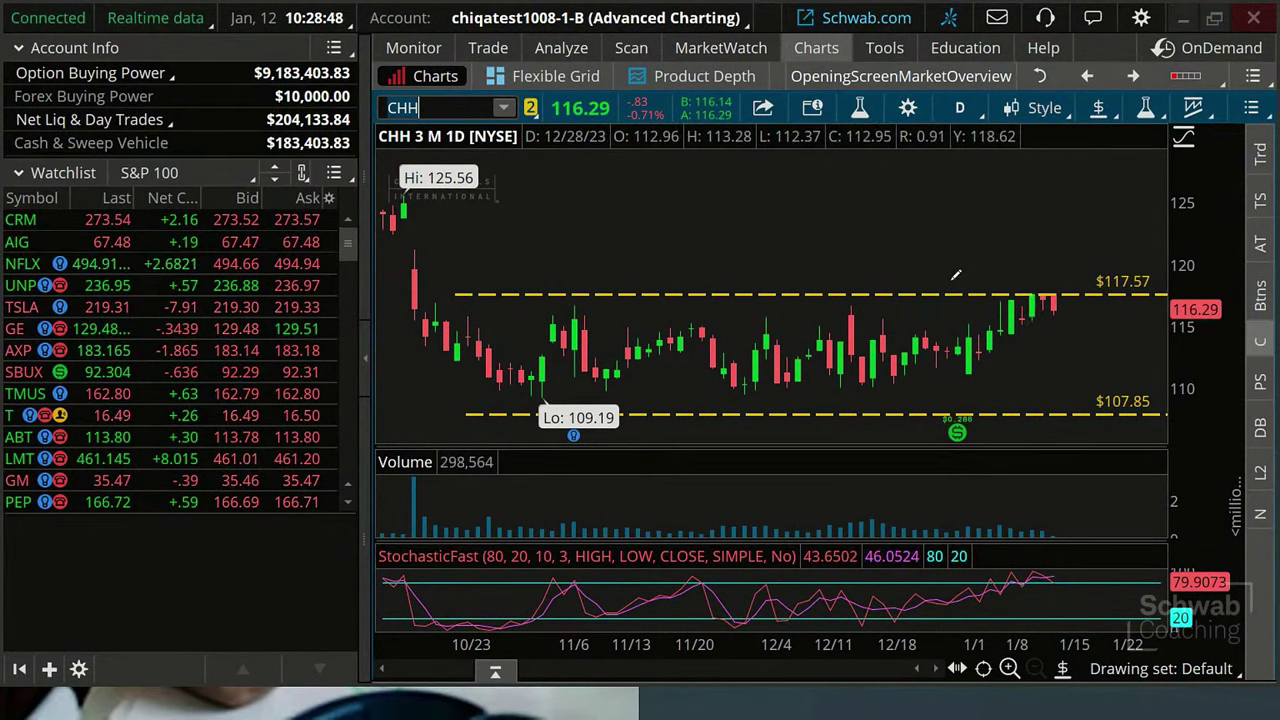
Change the stock scan's universe to the S&P 500 and run the scan with the same range-top filters
left_click(631, 48)
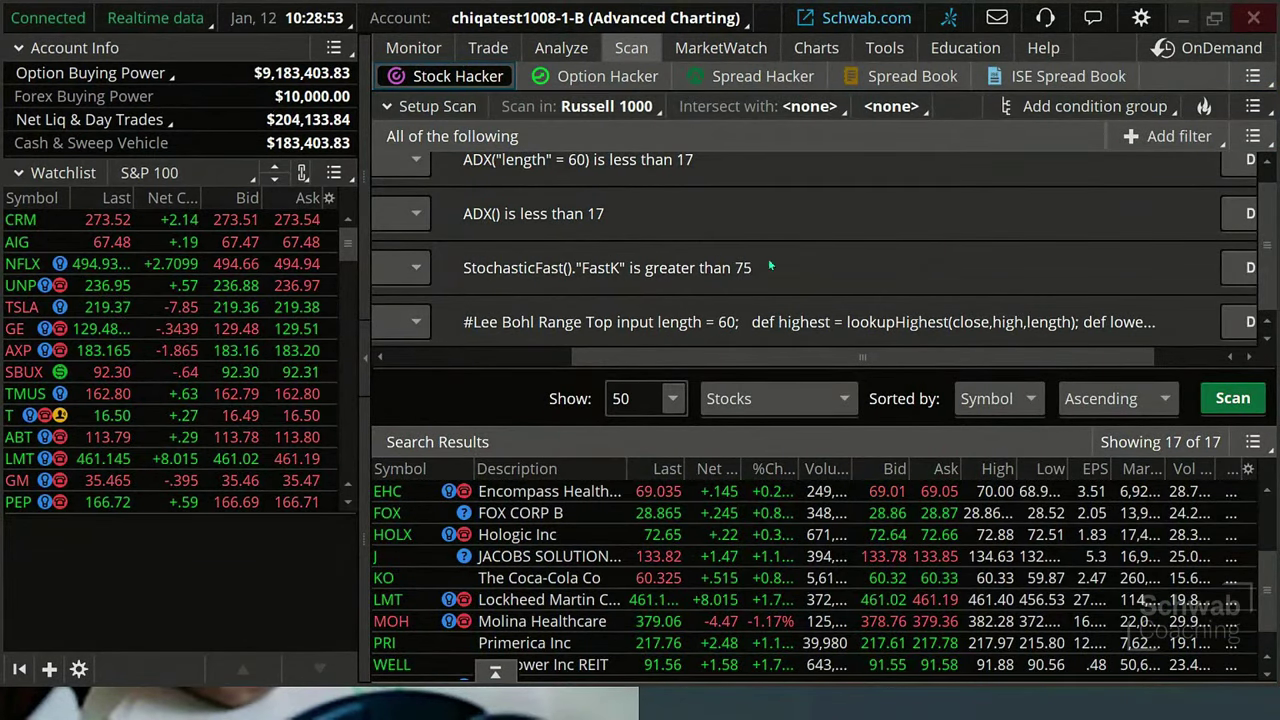
left_click(608, 106)
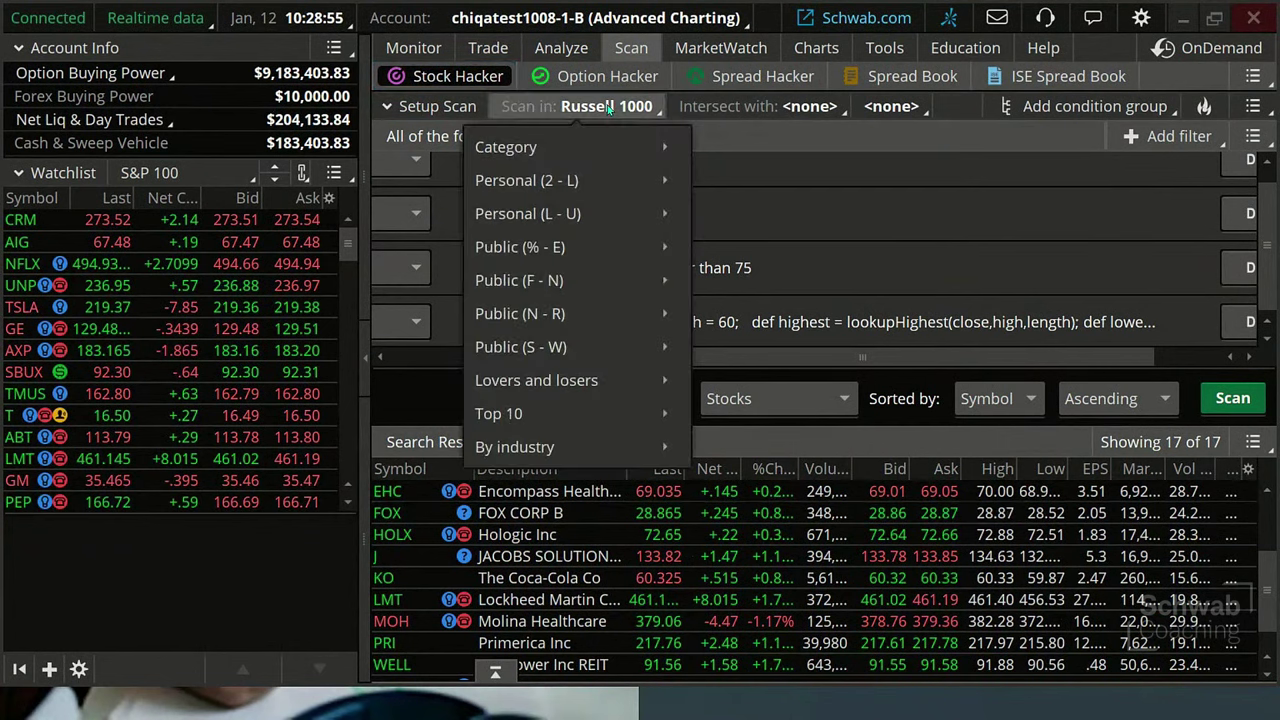
mouse_move(563, 346)
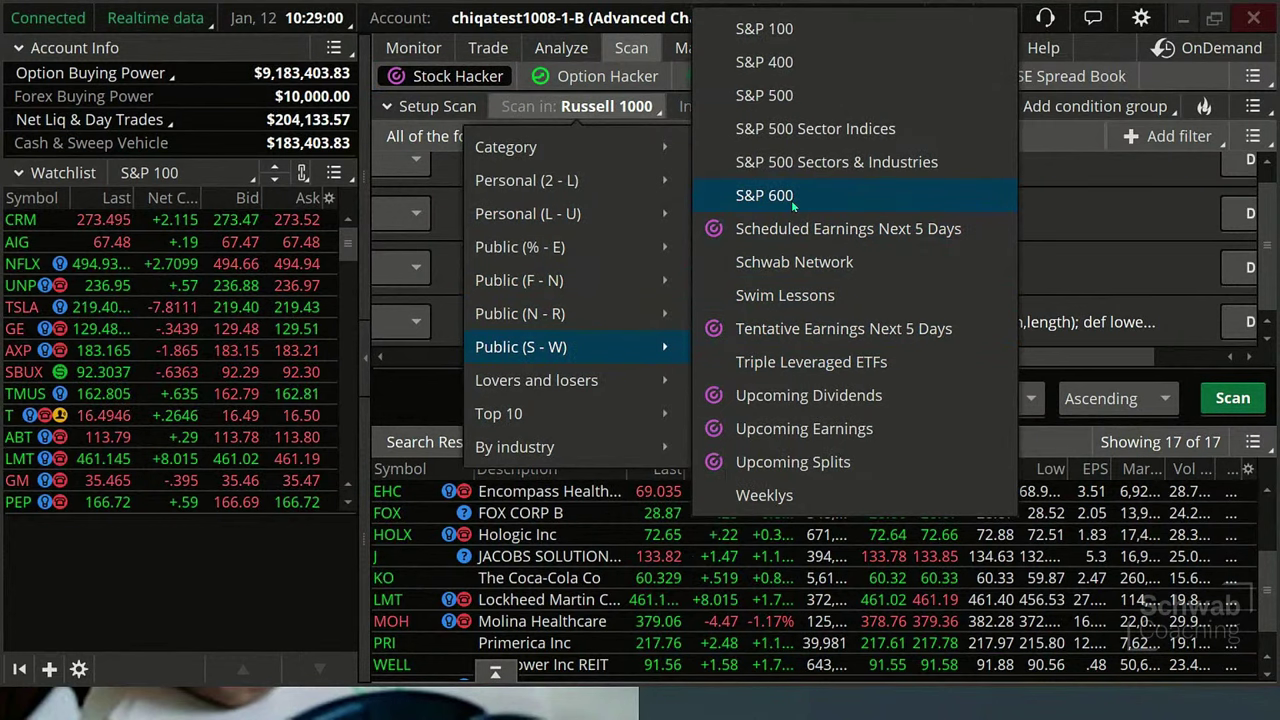
left_click(788, 97)
left_click(1238, 398)
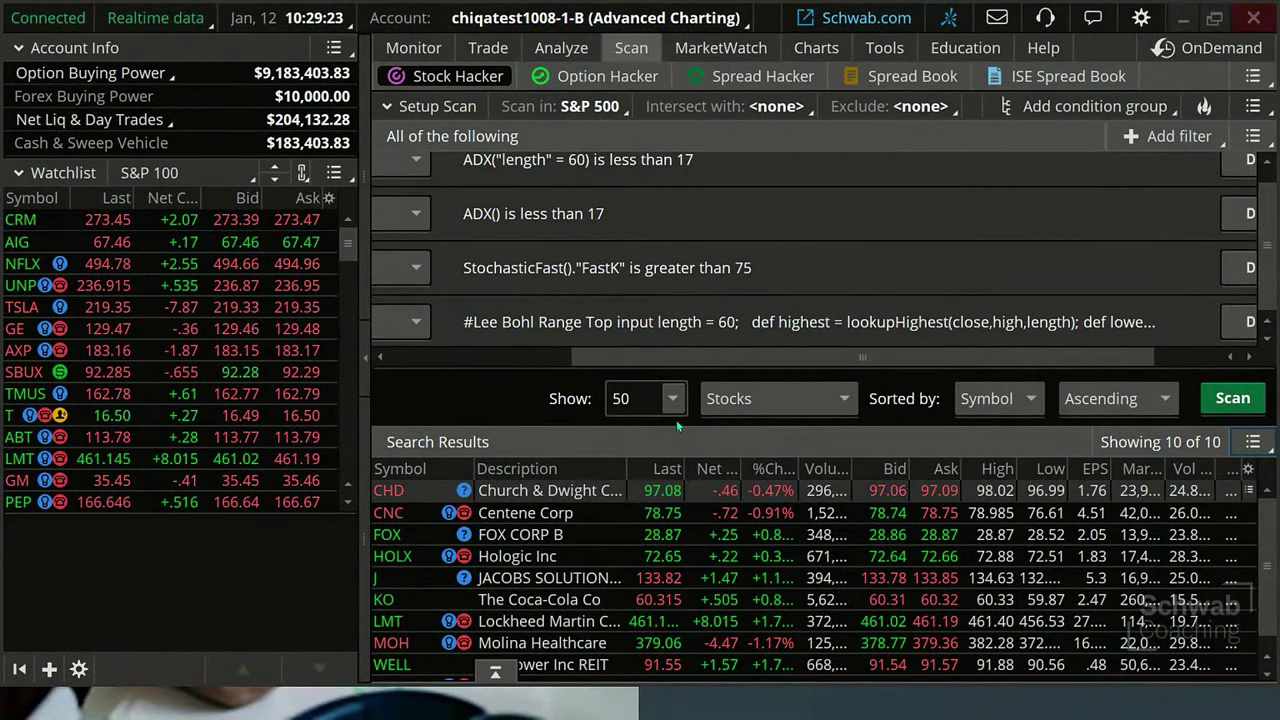
Switch the chart to KO to check its price range and stochastic
left_click(816, 47)
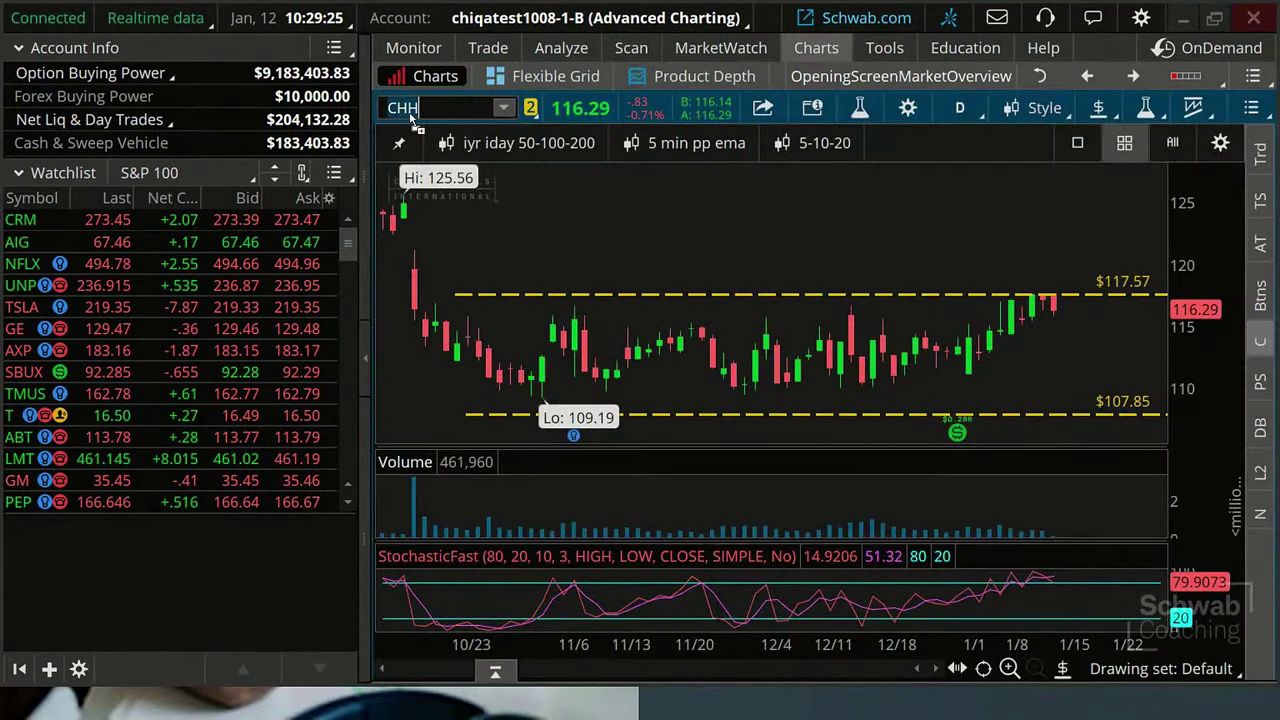
key("BackSpace")
key("BackSpace")
key("BackSpace")
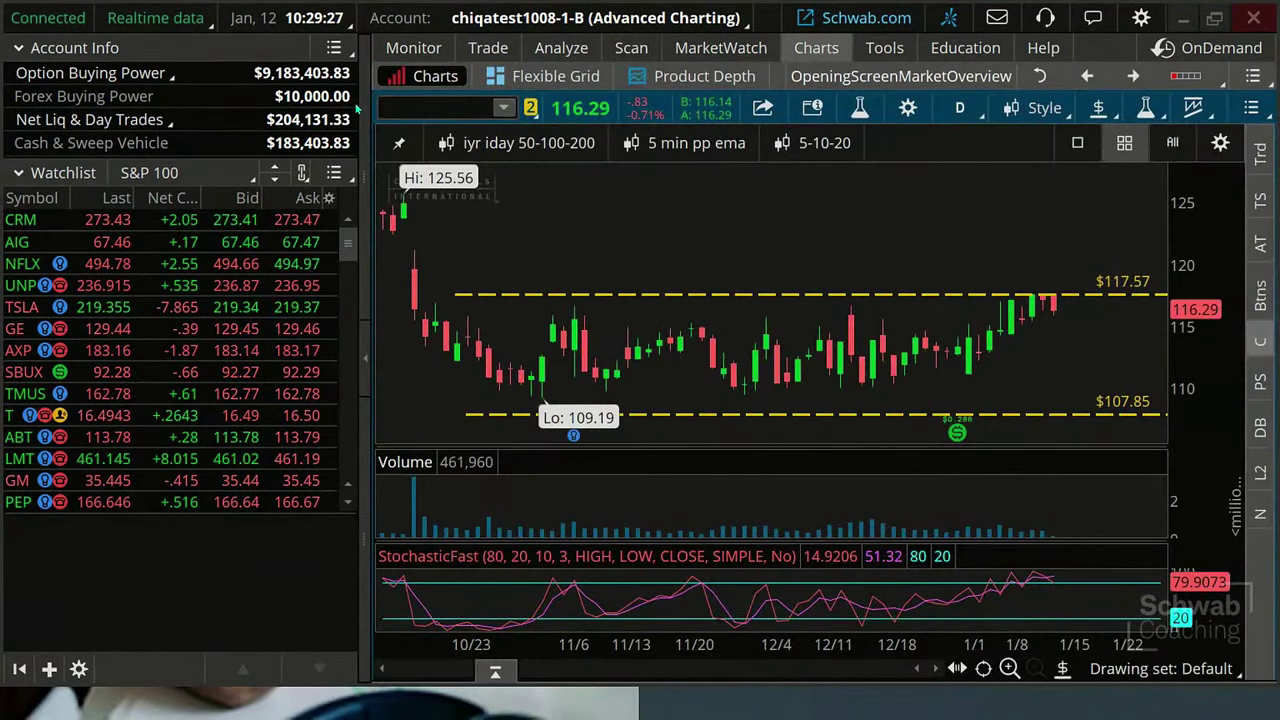
type("KO")
key("Return")
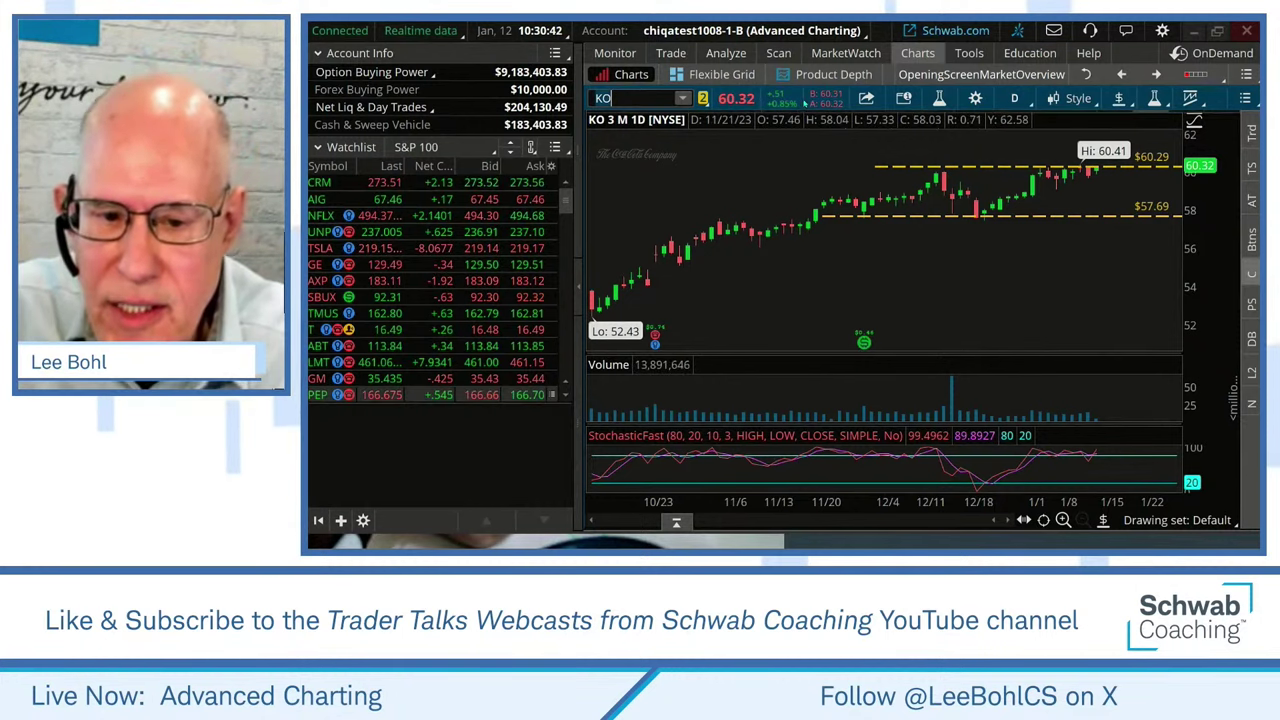
Return to the stock scan and set its universe back to the Russell 1000
left_click(778, 53)
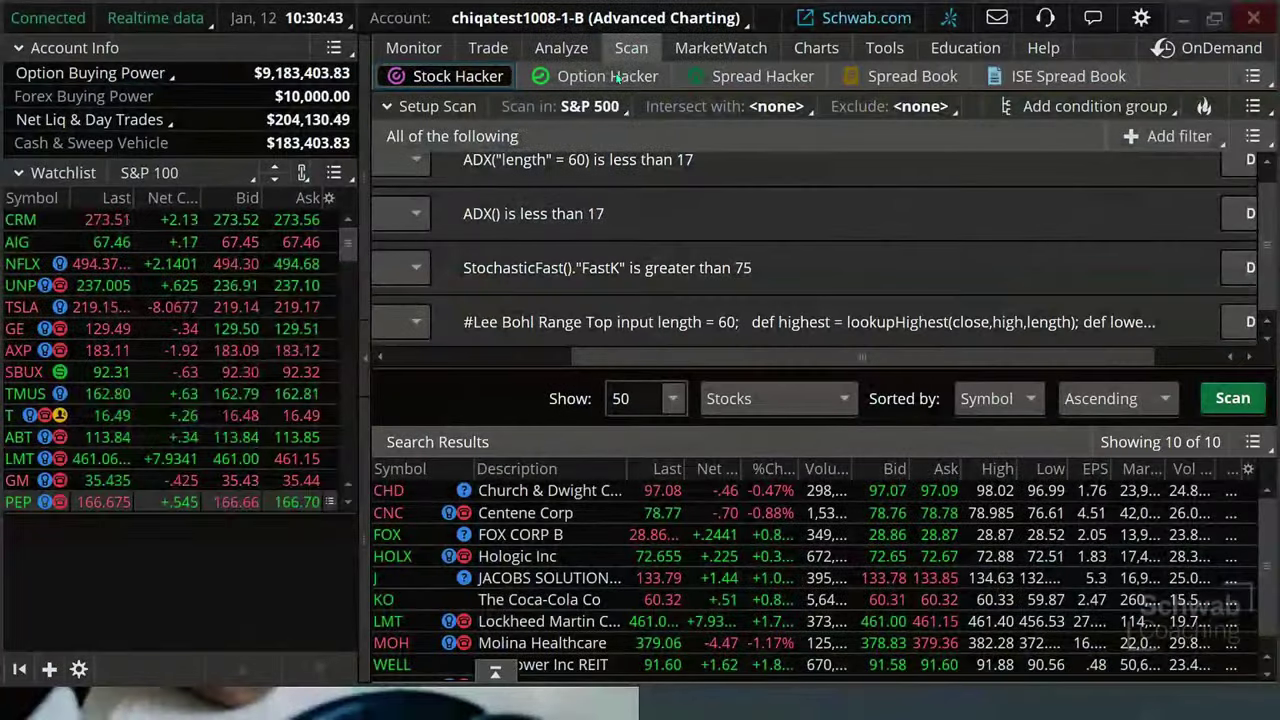
left_click(597, 107)
mouse_move(556, 328)
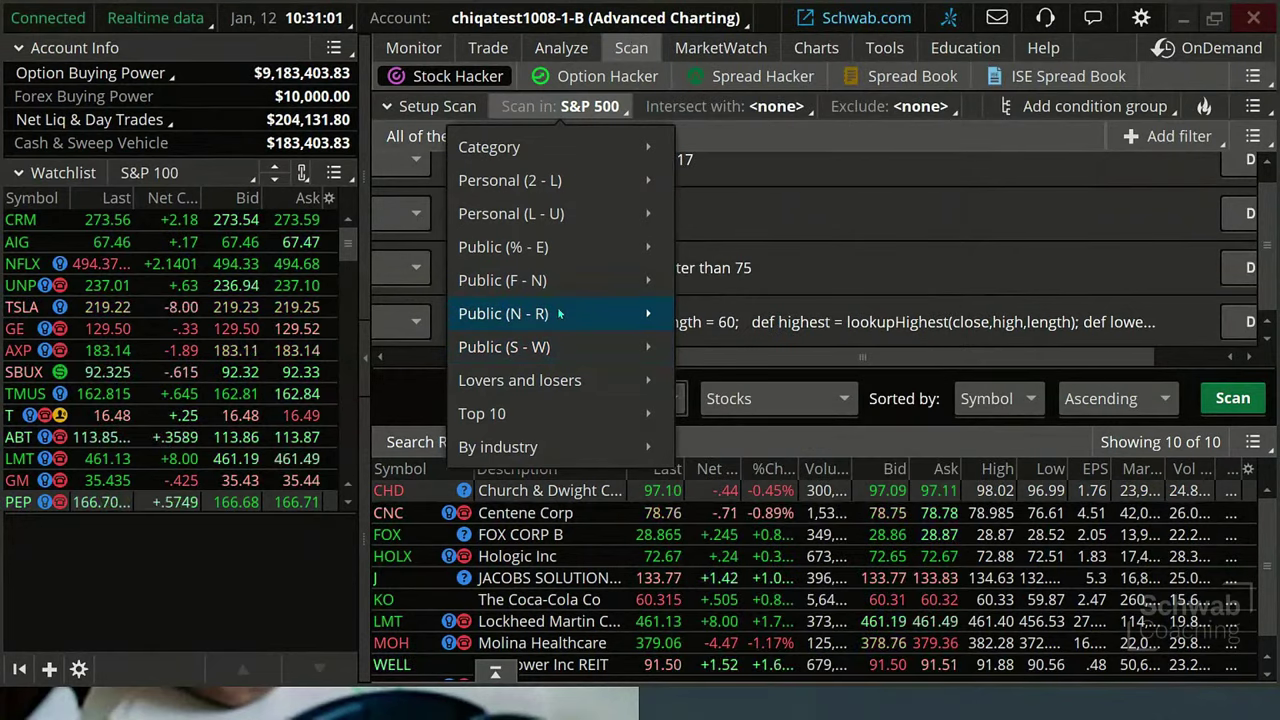
mouse_move(604, 317)
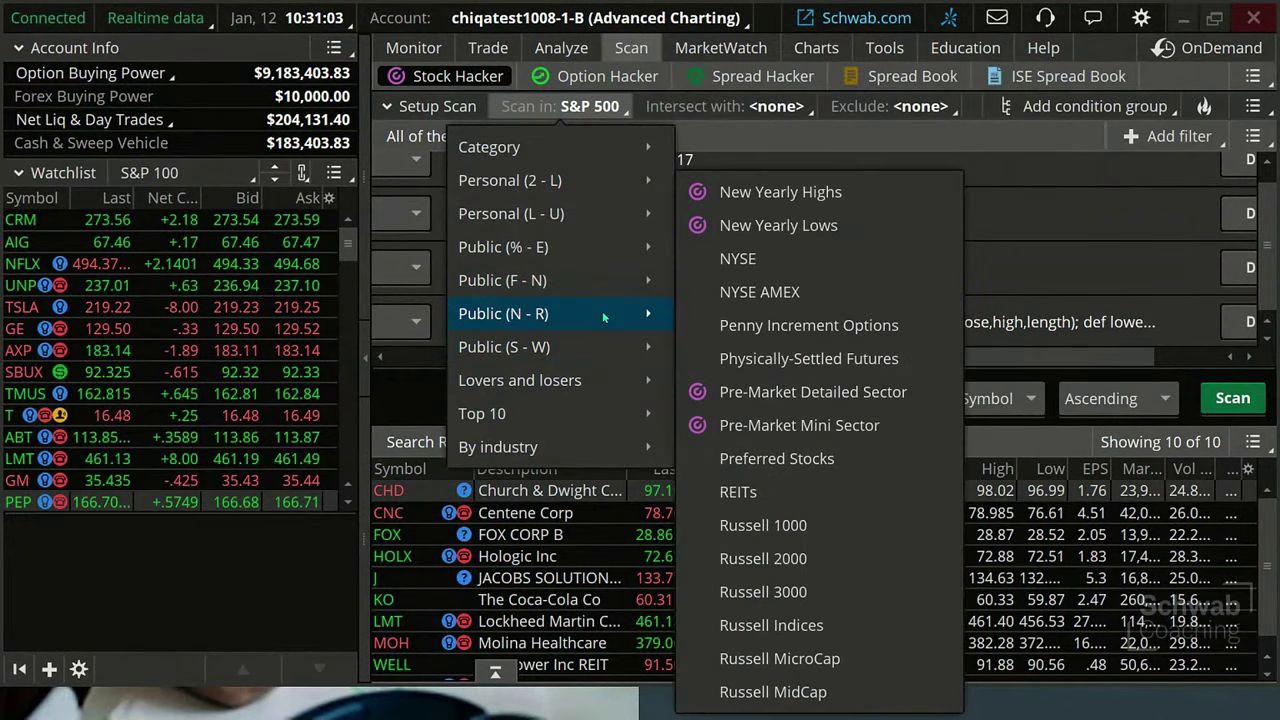
left_click(795, 528)
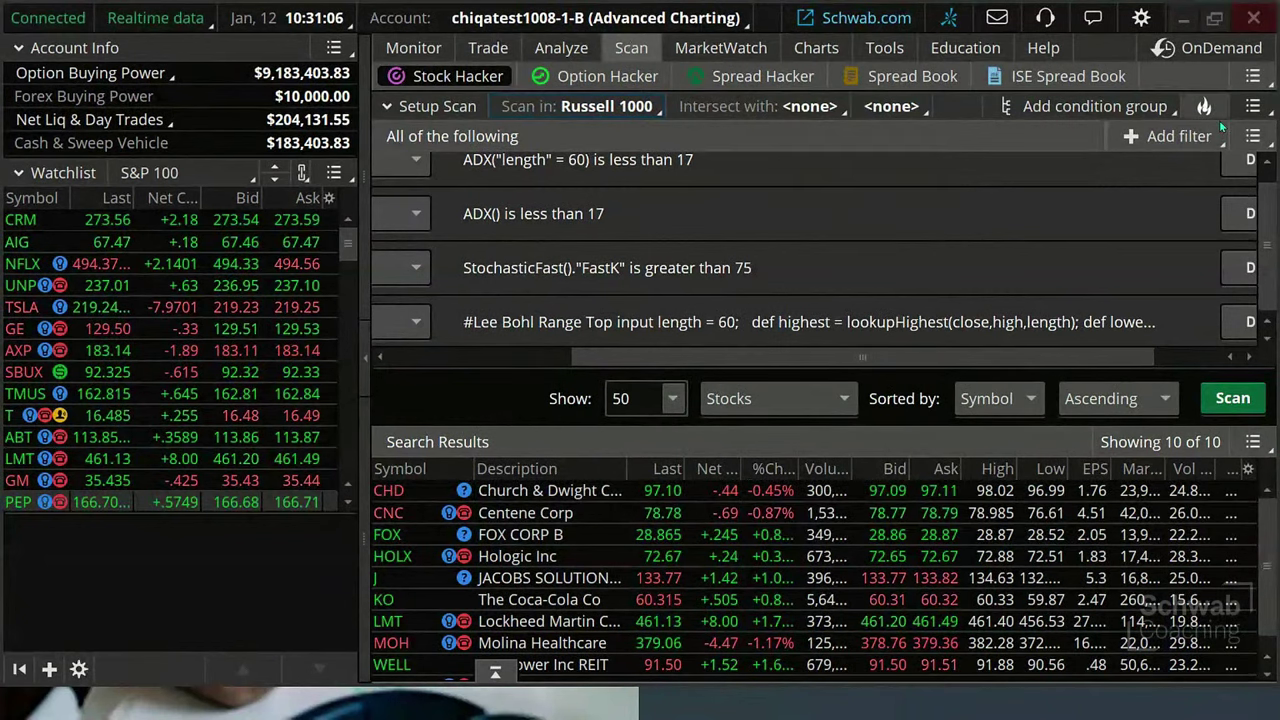
Load the personal scan query range-bot and run it
left_click(1252, 106)
mouse_move(1150, 180)
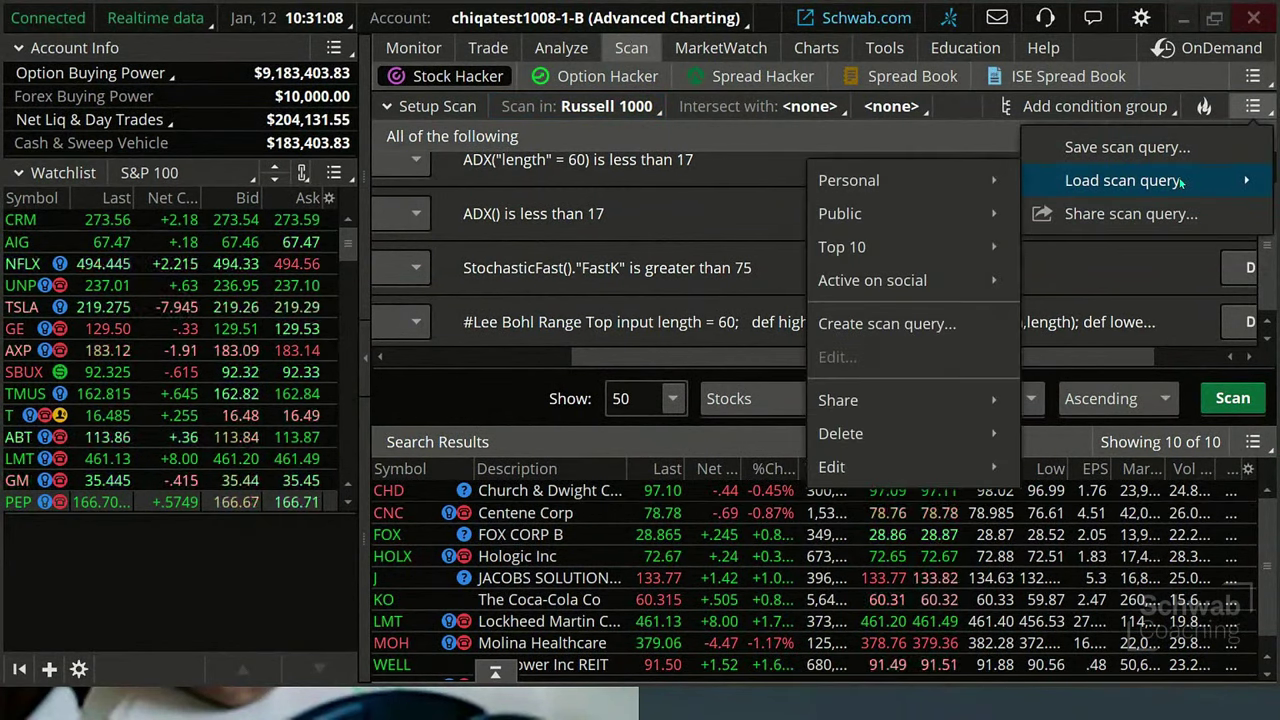
mouse_move(949, 182)
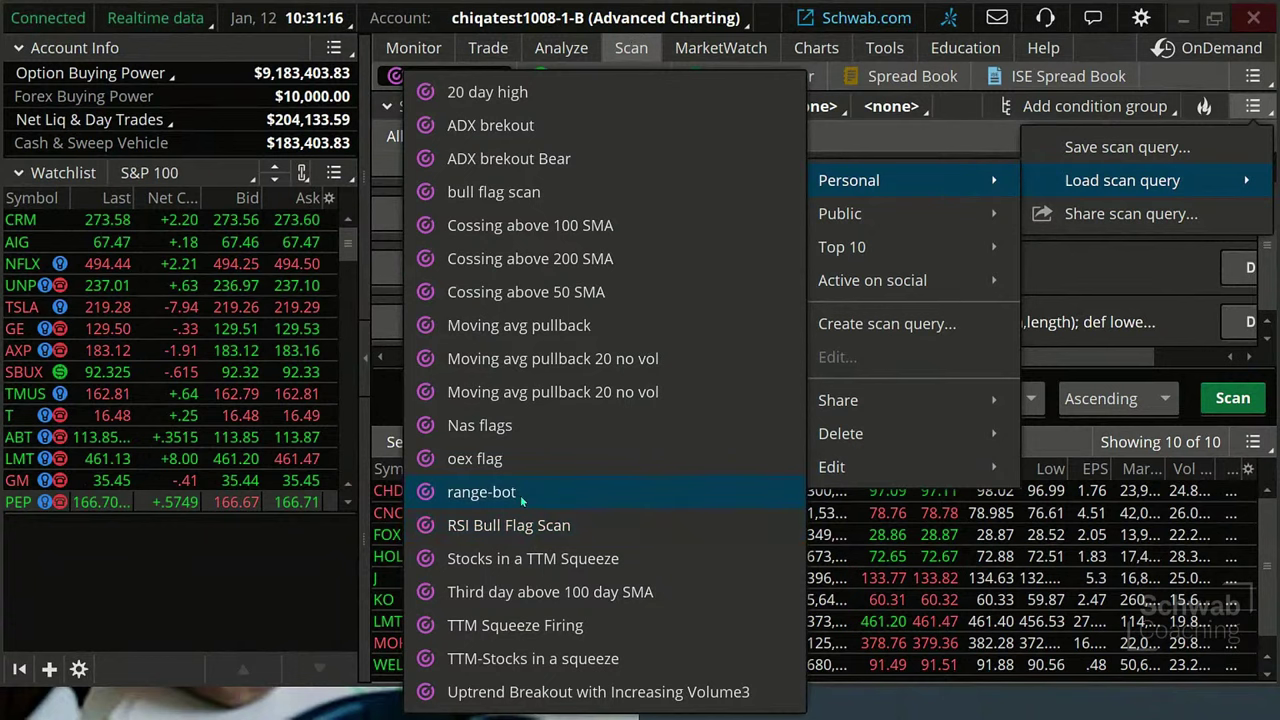
left_click(482, 492)
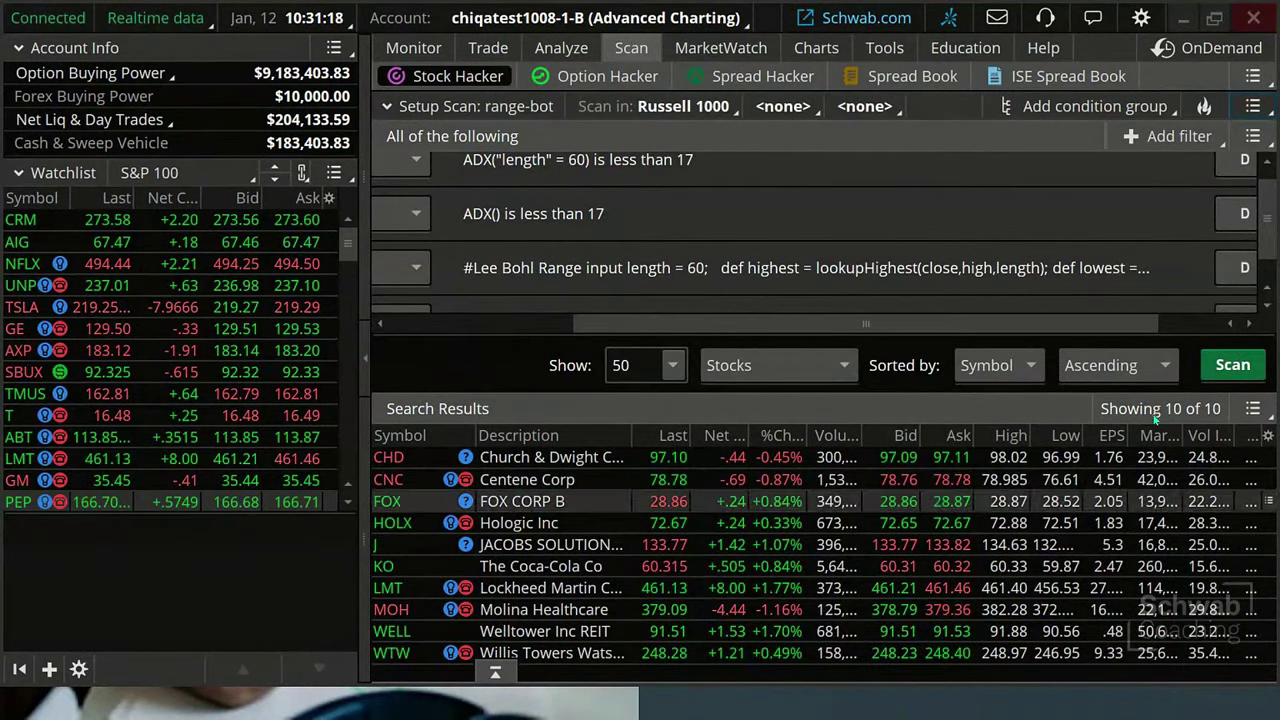
left_click(1237, 370)
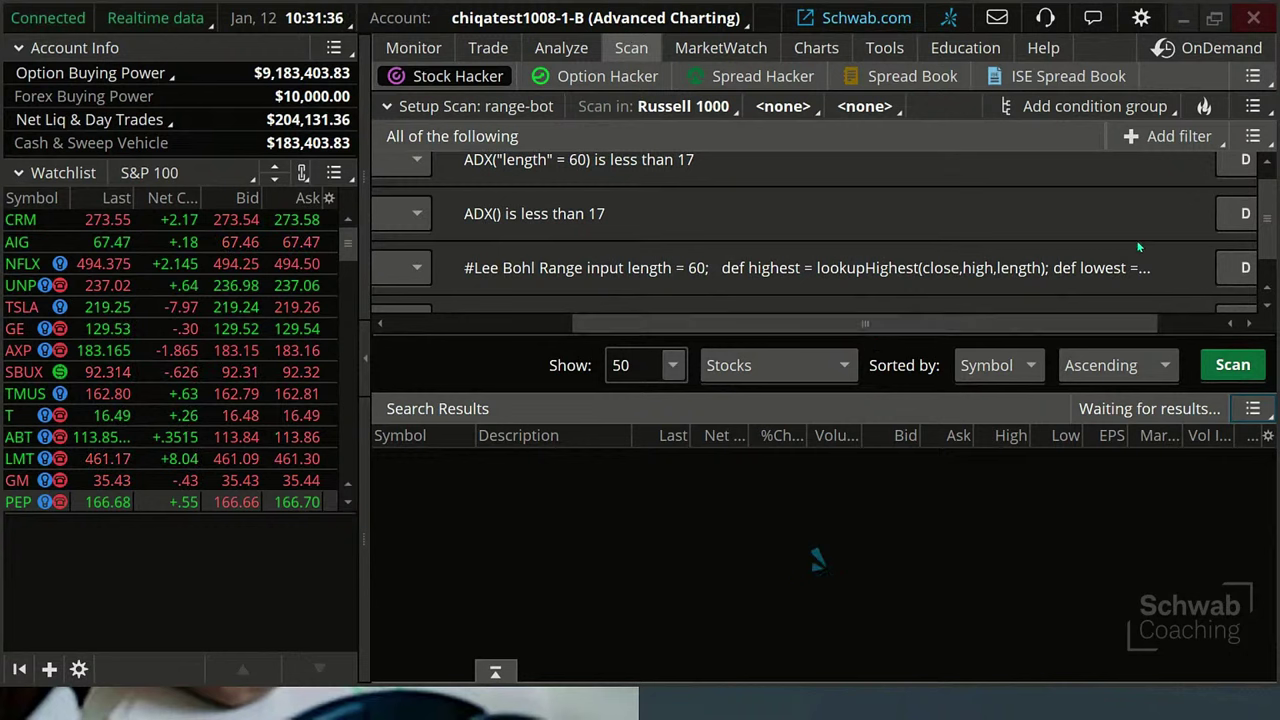
left_click(1222, 370)
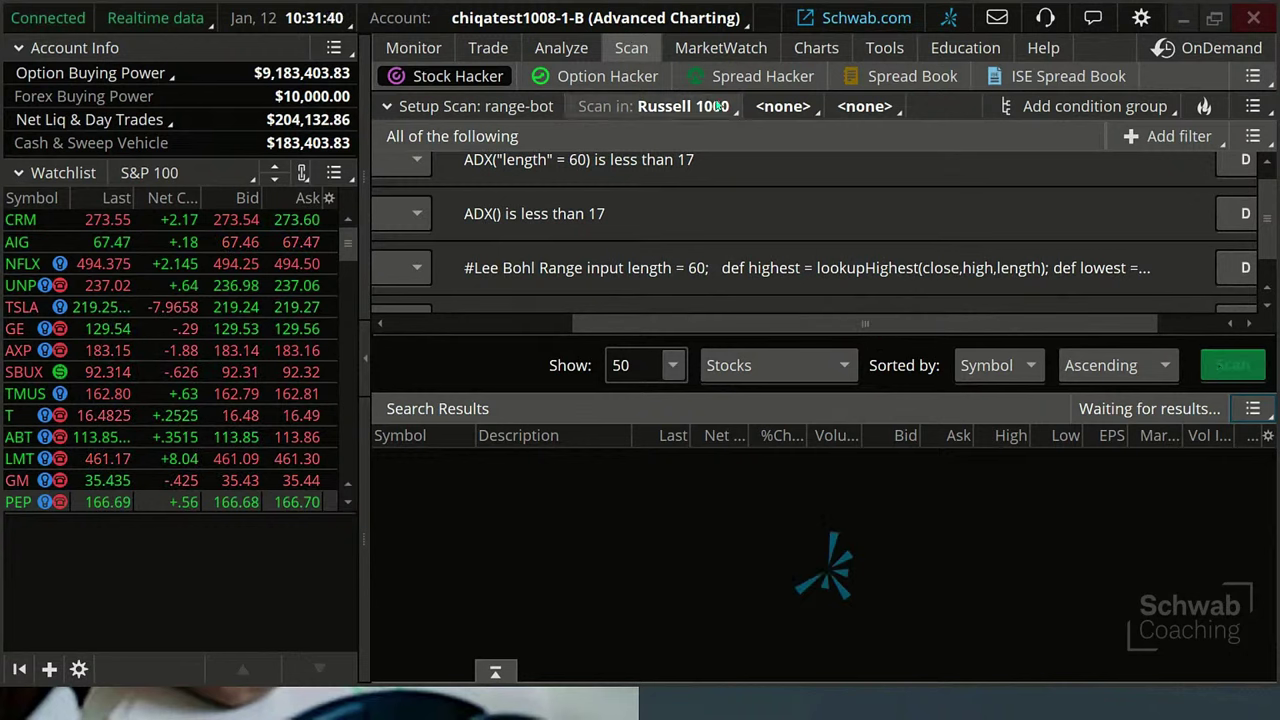
Open the range-bot scan's custom Range filter, review its thinkScript and accept it as is
left_click(1253, 138)
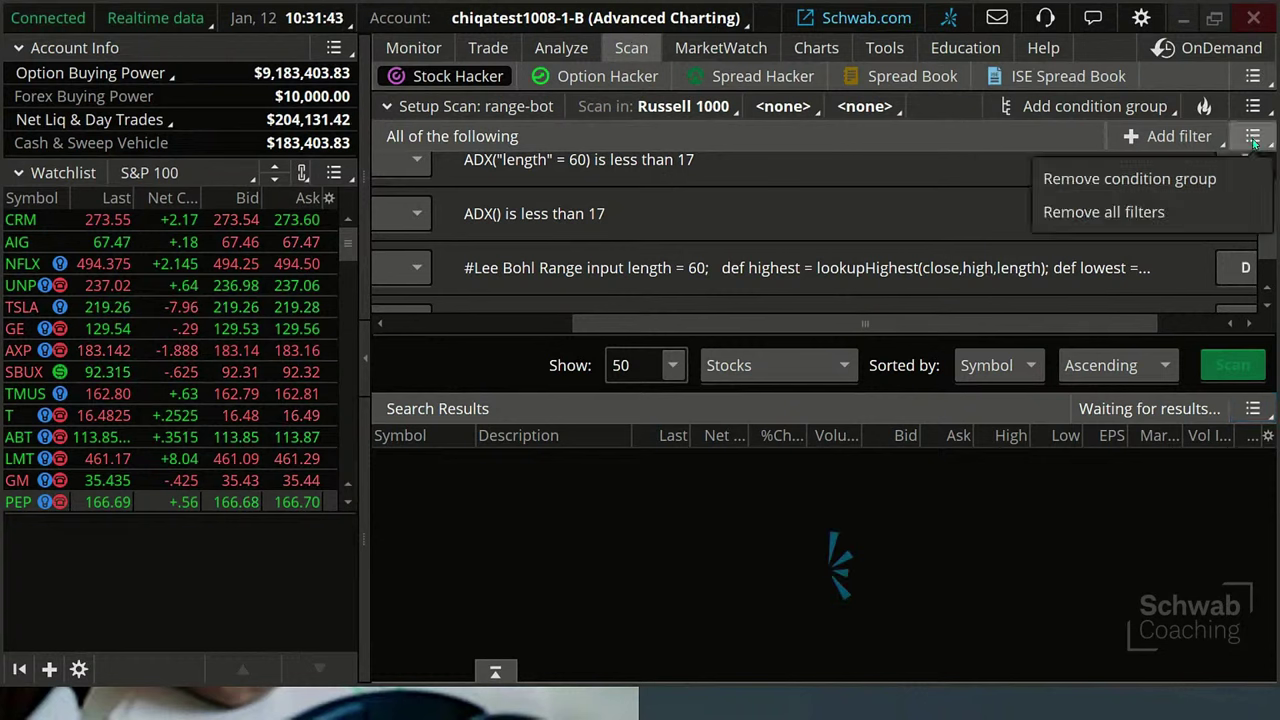
left_click(904, 131)
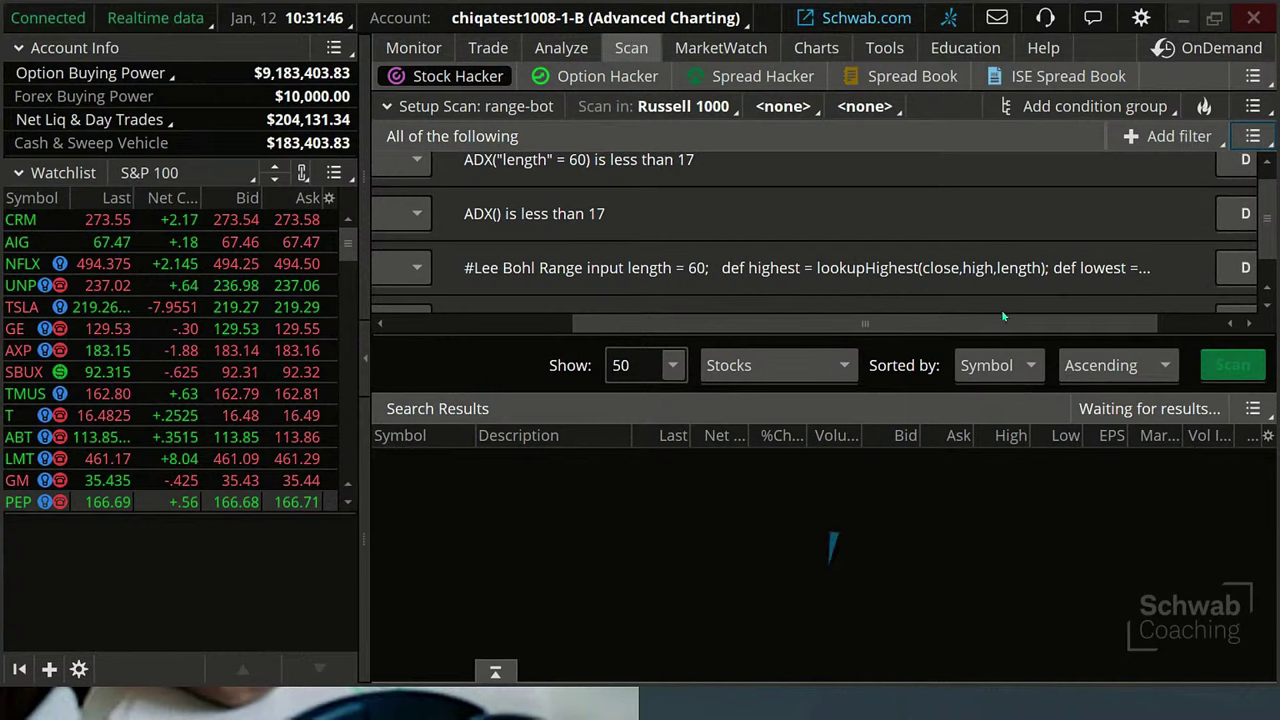
left_click_drag(990, 322, 1168, 335)
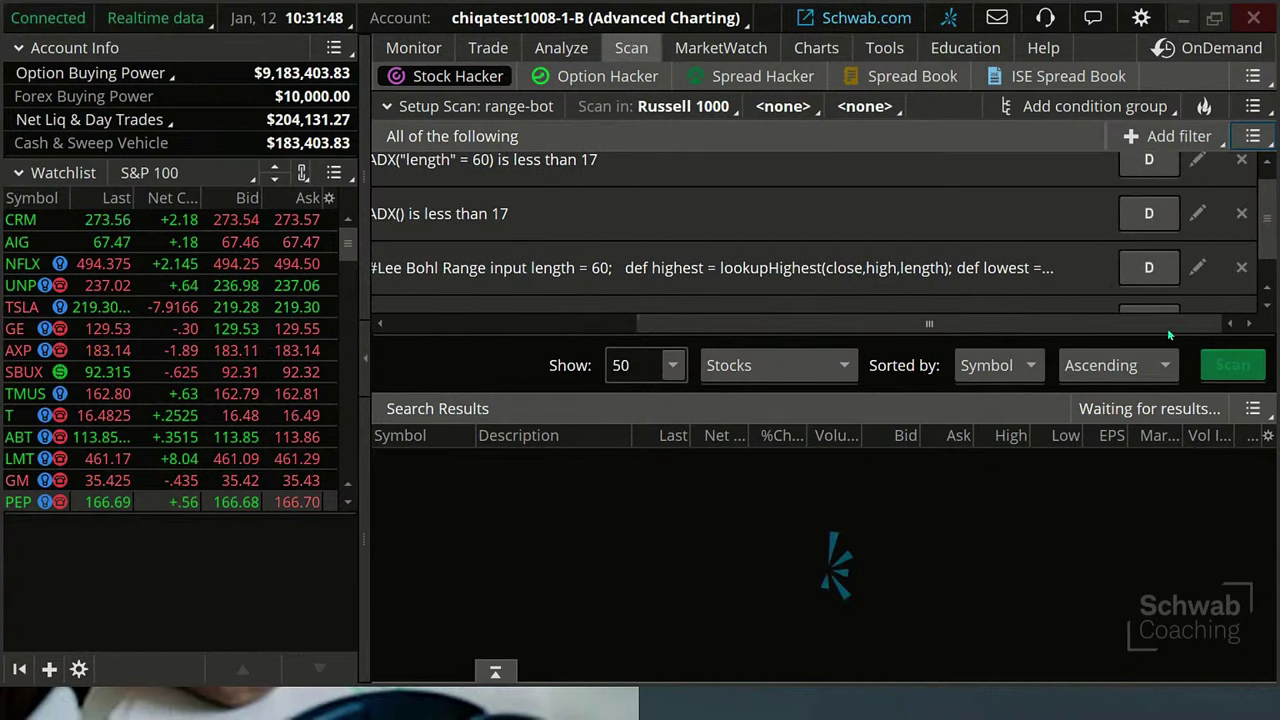
left_click(1197, 267)
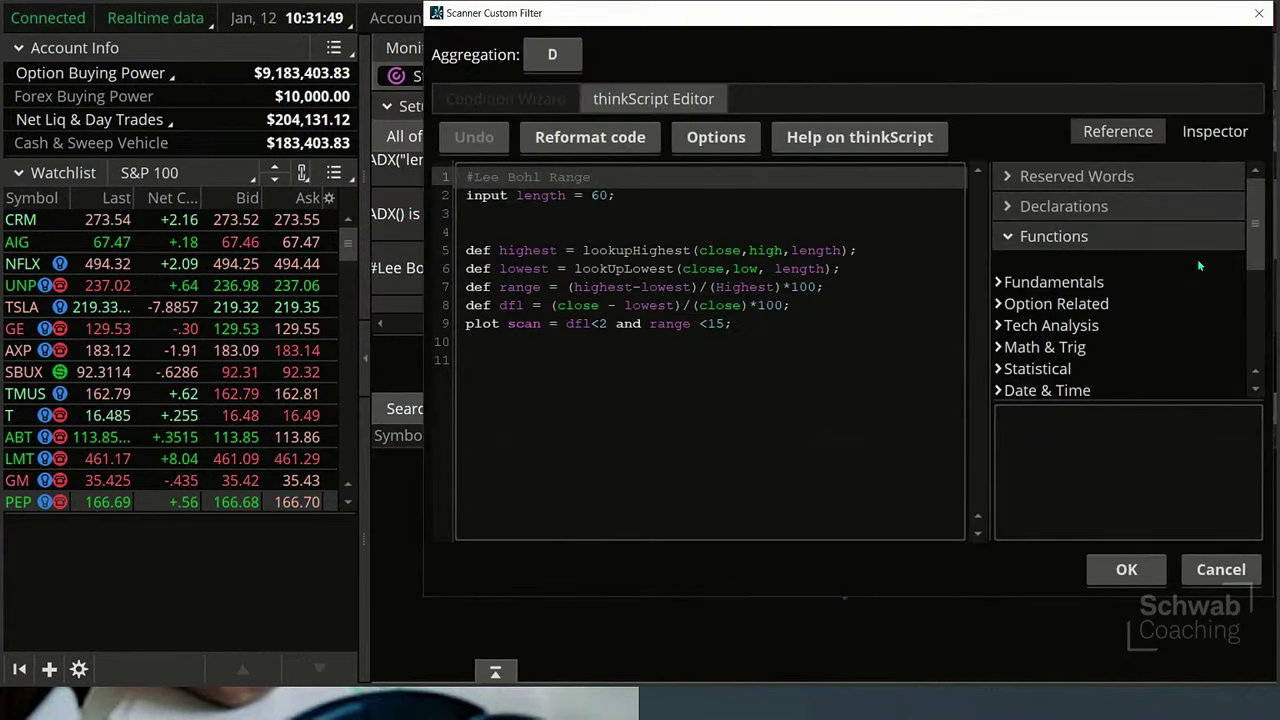
left_click(1127, 570)
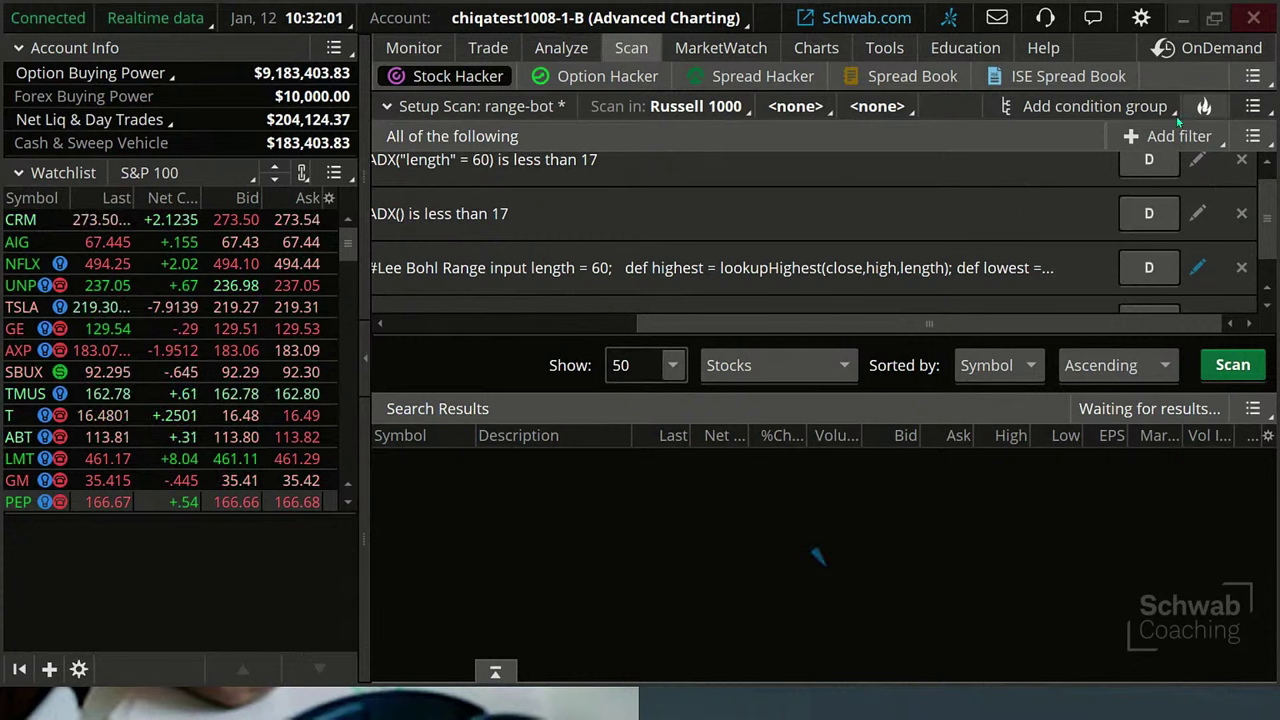
left_click(1253, 106)
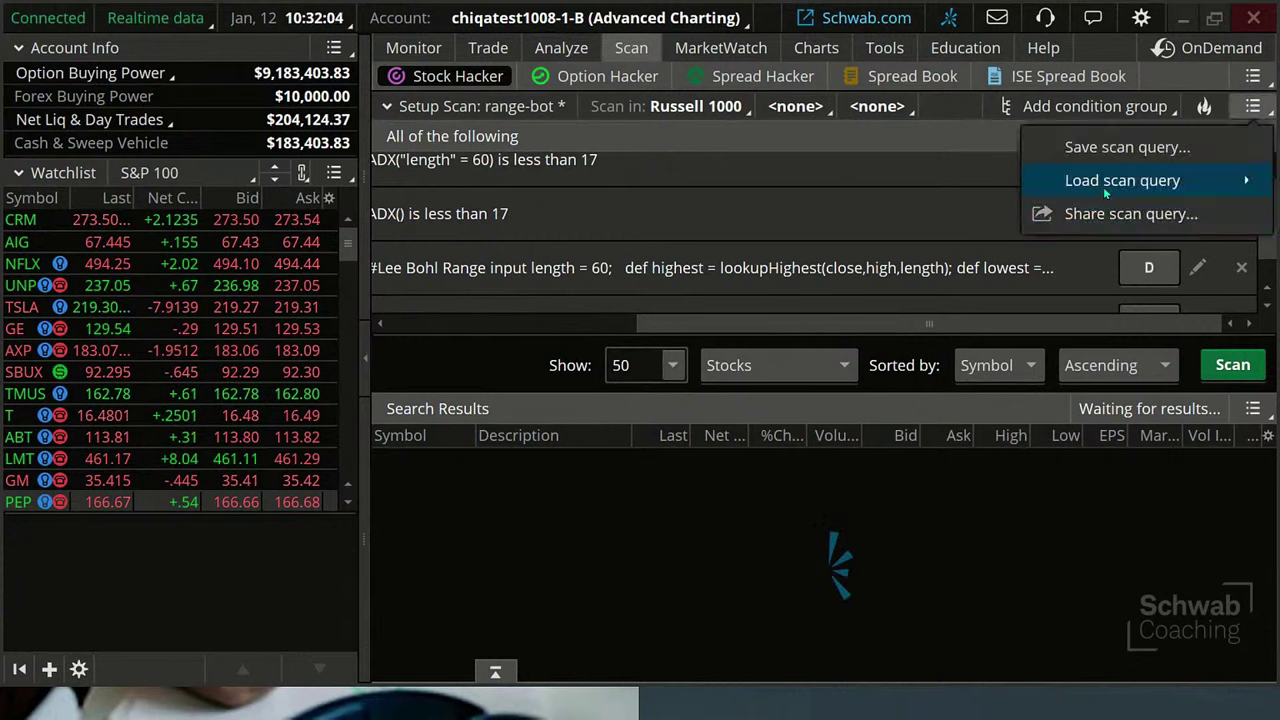
left_click(1243, 248)
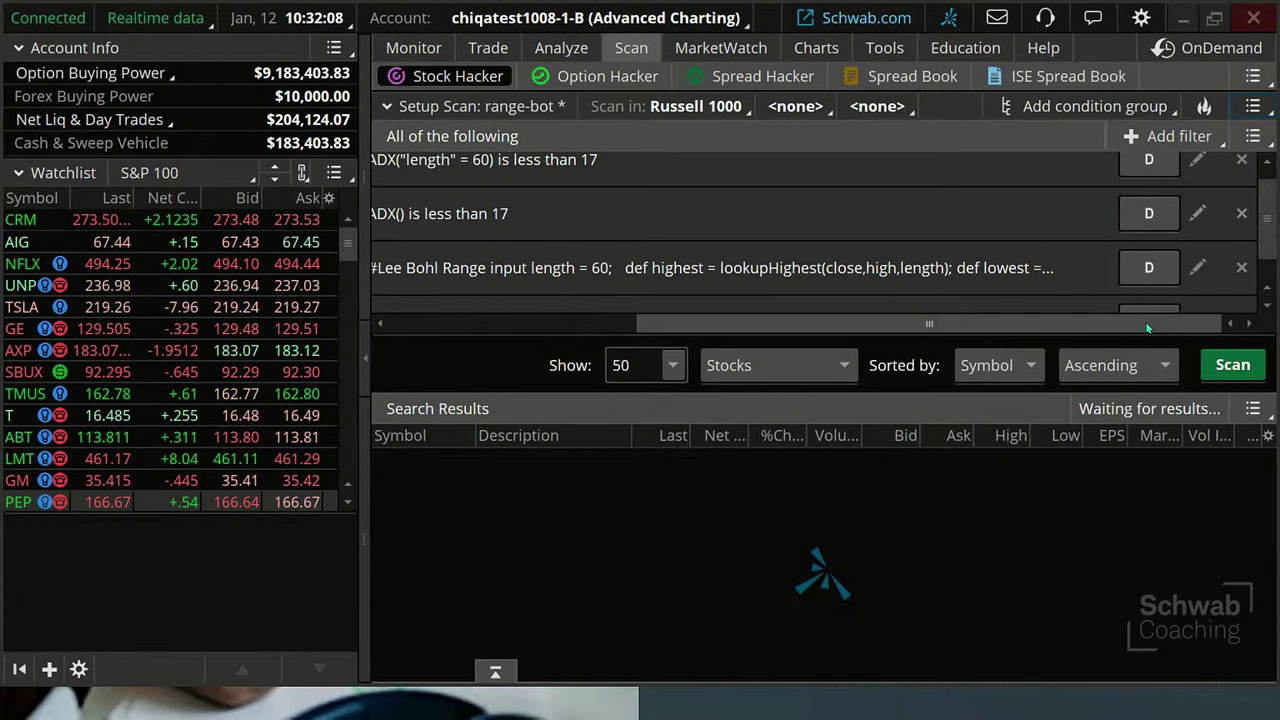
left_click_drag(1213, 324, 1171, 322)
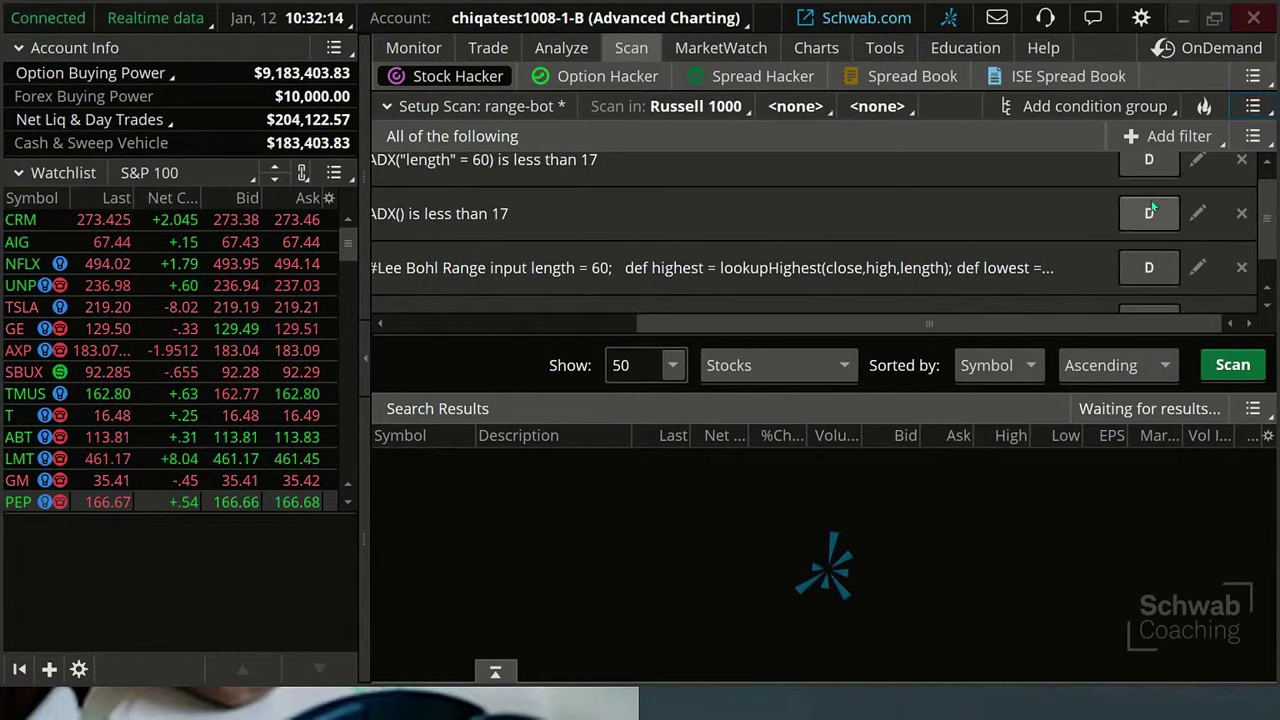
Add a new study filter to the range-bot scan and check its ADXCrossover settings
left_click(1171, 134)
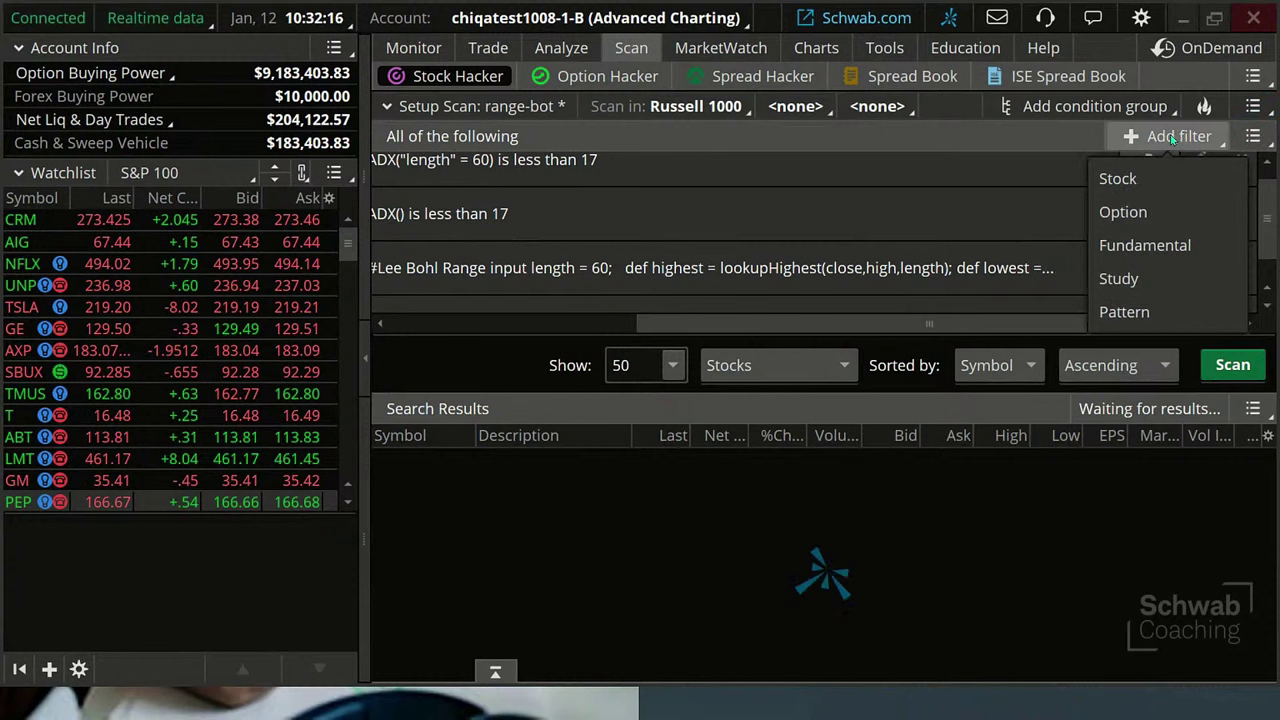
left_click(1125, 279)
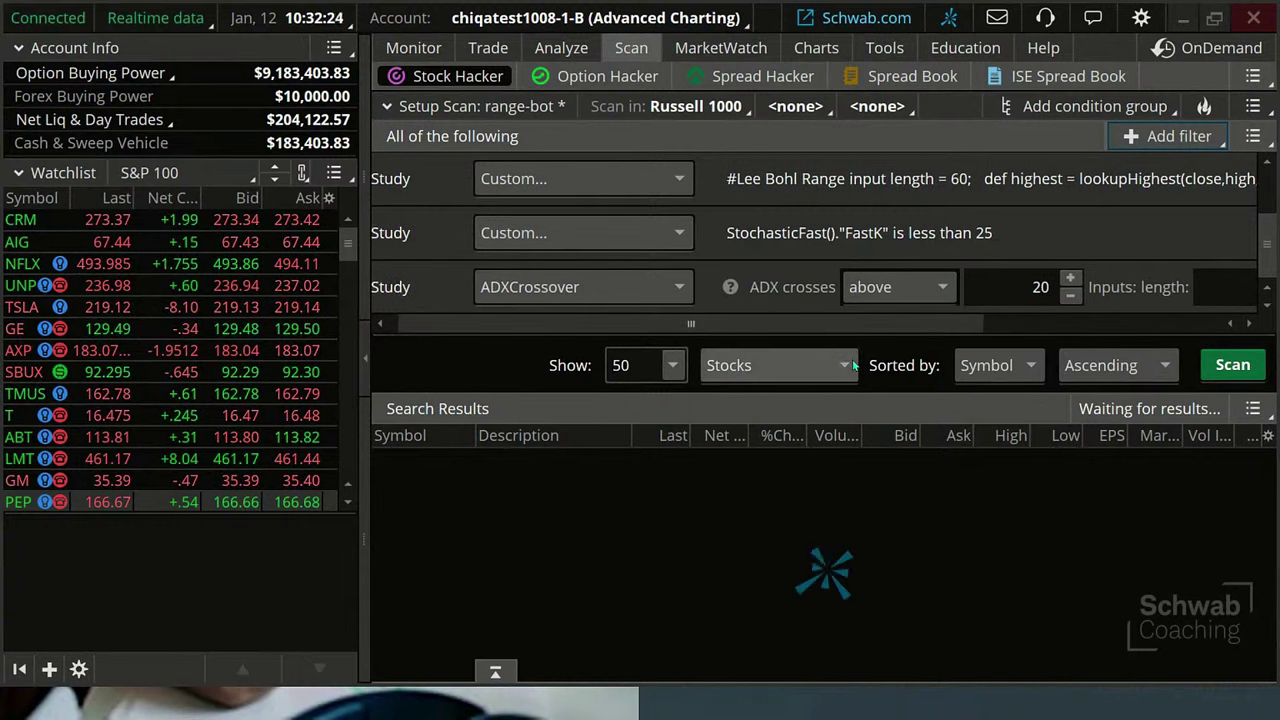
left_click_drag(947, 324, 1180, 345)
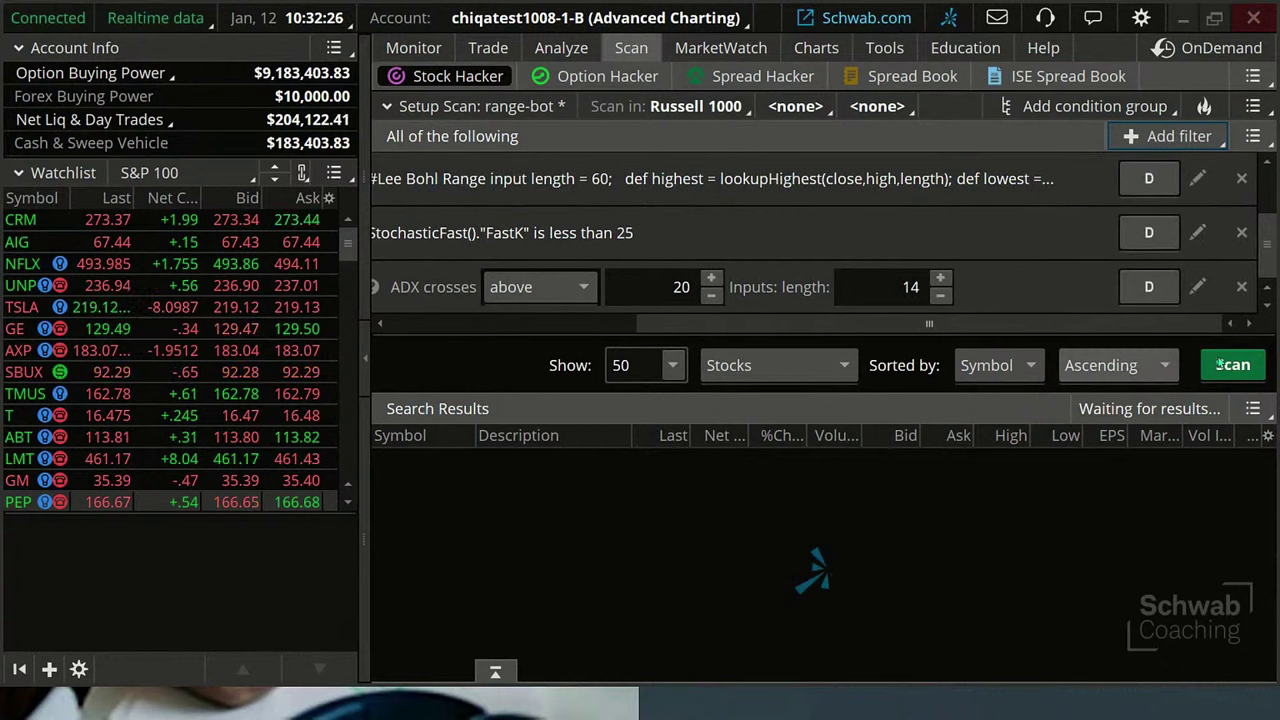
left_click(1199, 287)
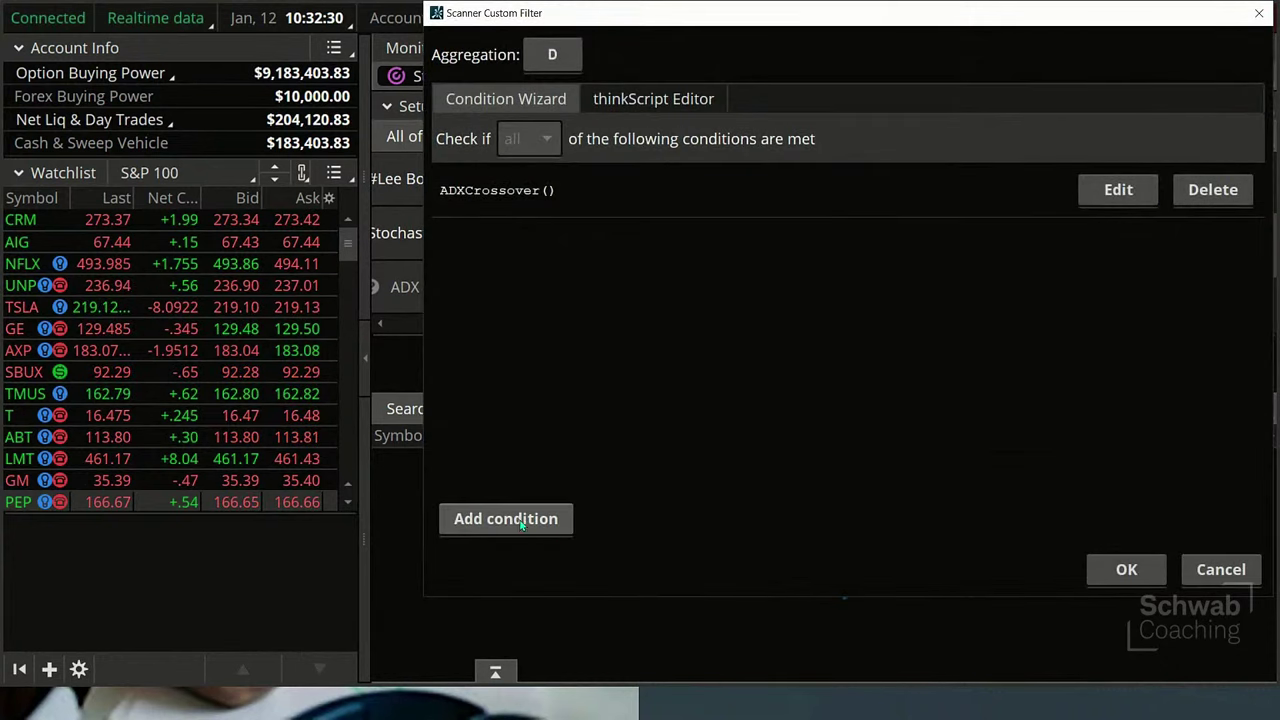
left_click(1219, 201)
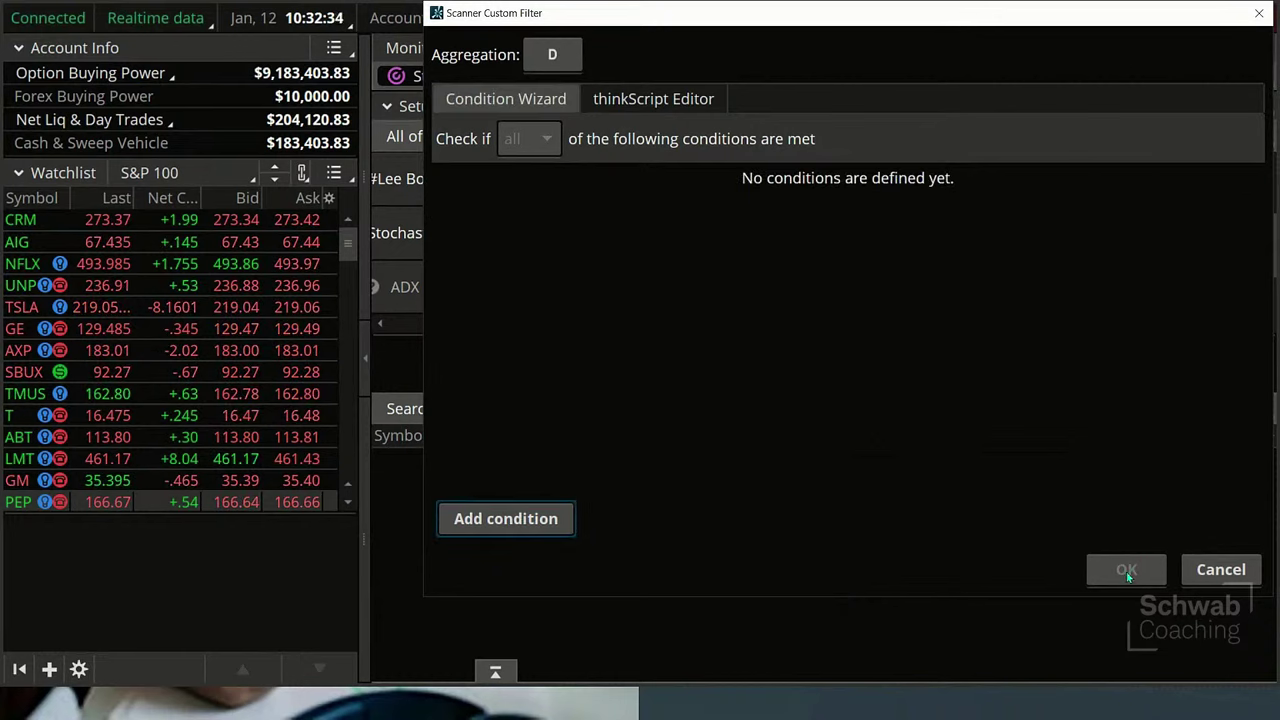
left_click(1221, 571)
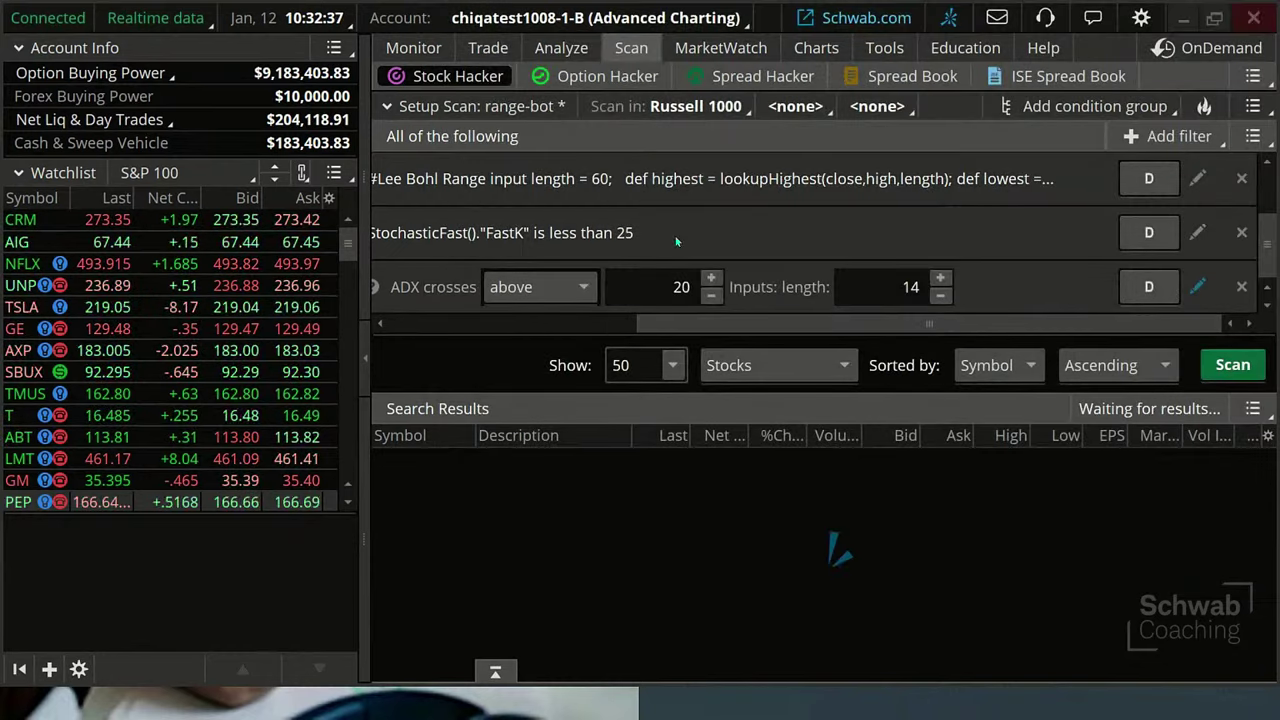
left_click_drag(662, 325, 383, 325)
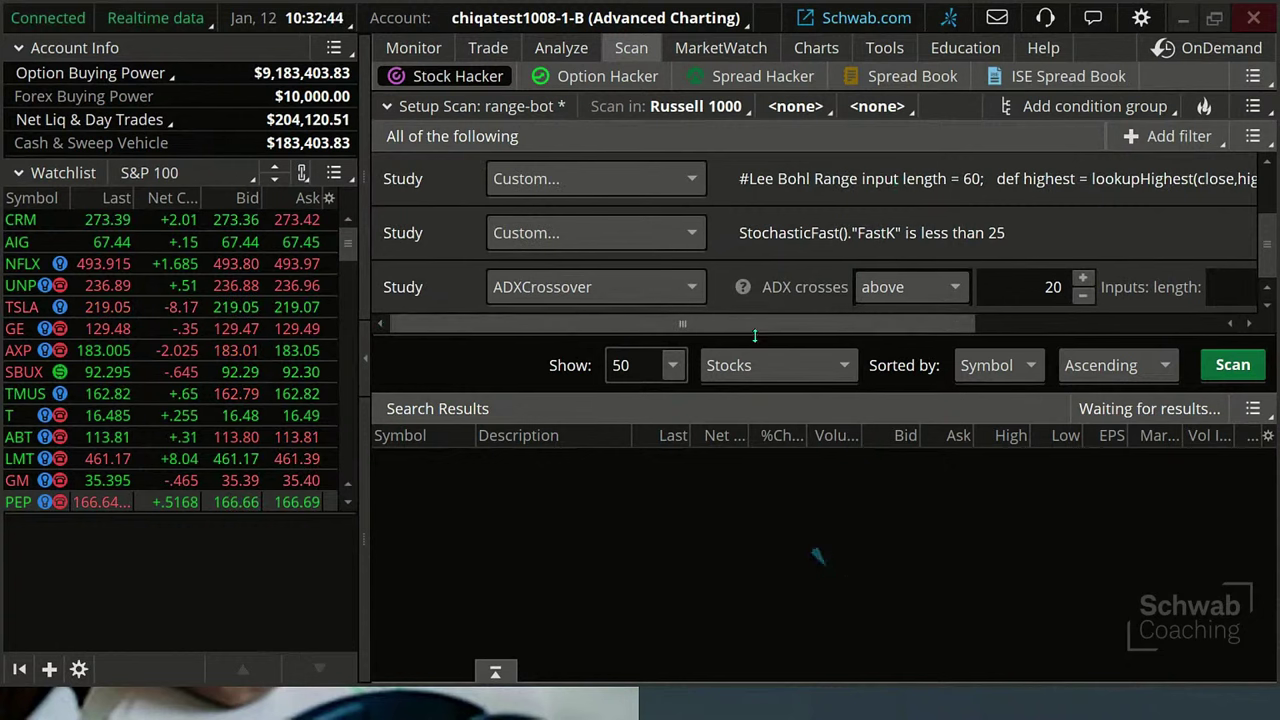
left_click_drag(753, 326, 978, 358)
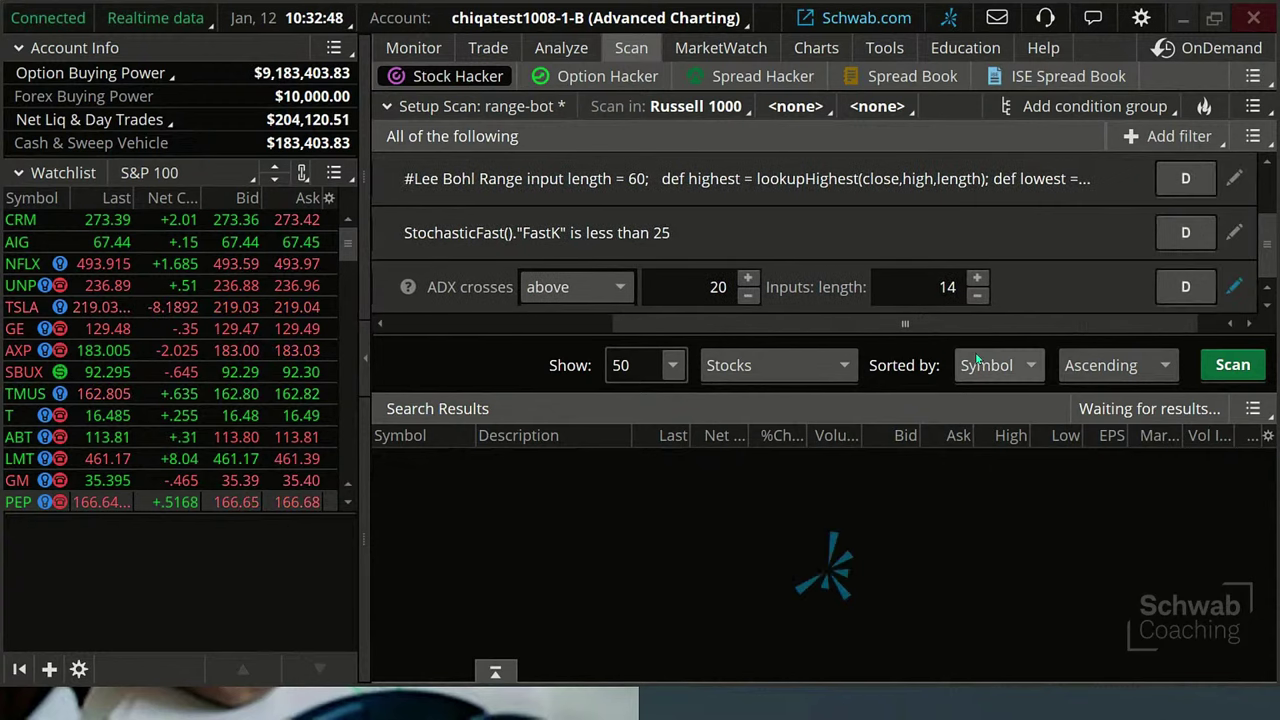
left_click(1234, 289)
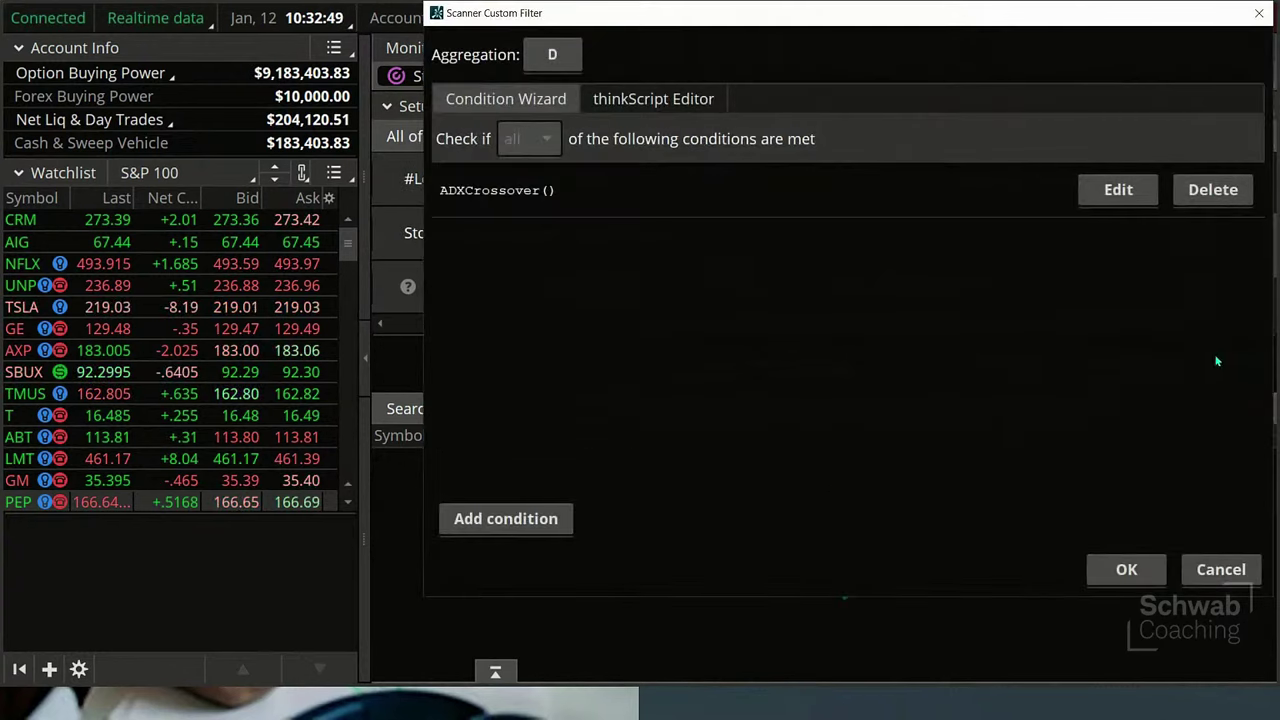
left_click(1213, 190)
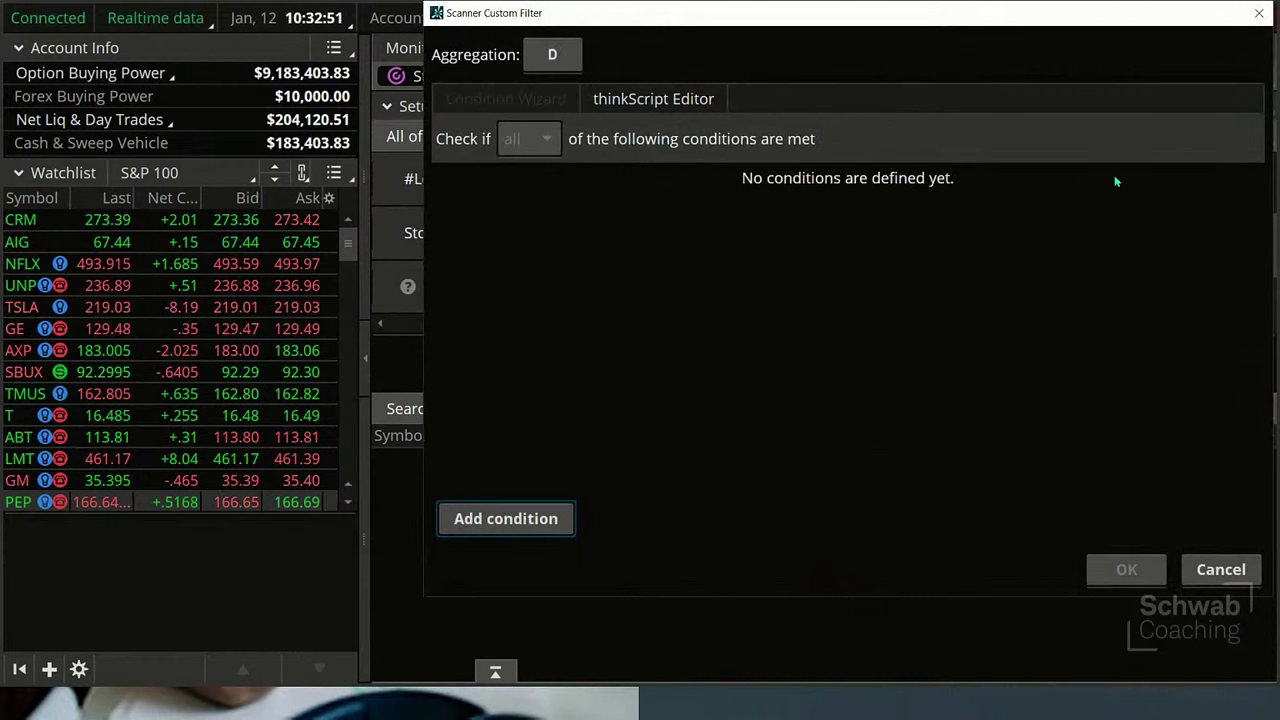
left_click(1259, 13)
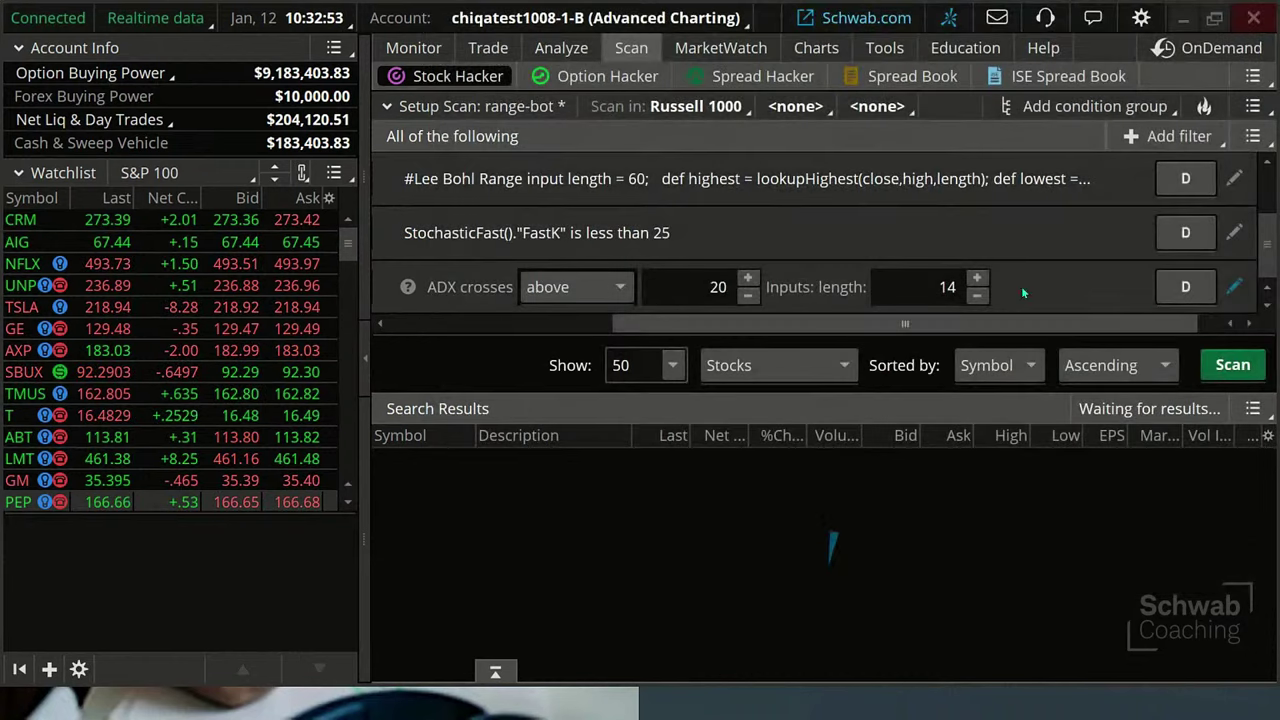
Set the range-bot scan's universe to the S&P 500 and run the scan
left_click(700, 107)
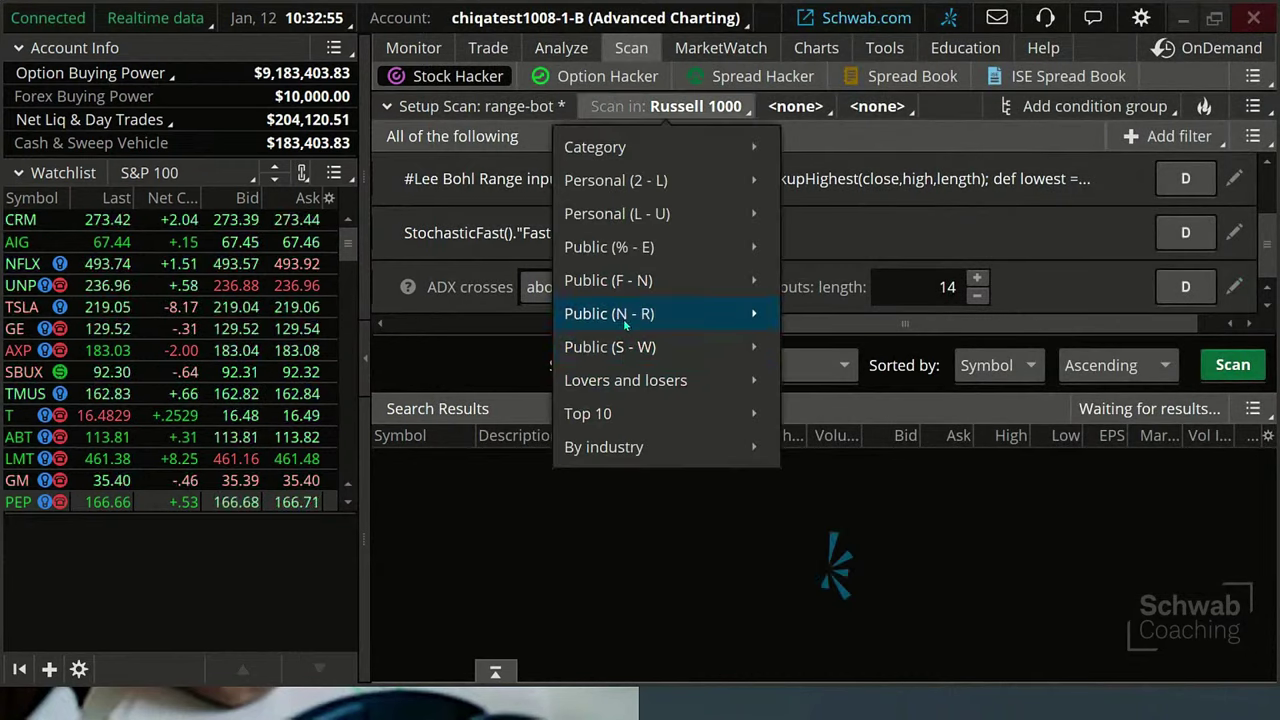
mouse_move(680, 360)
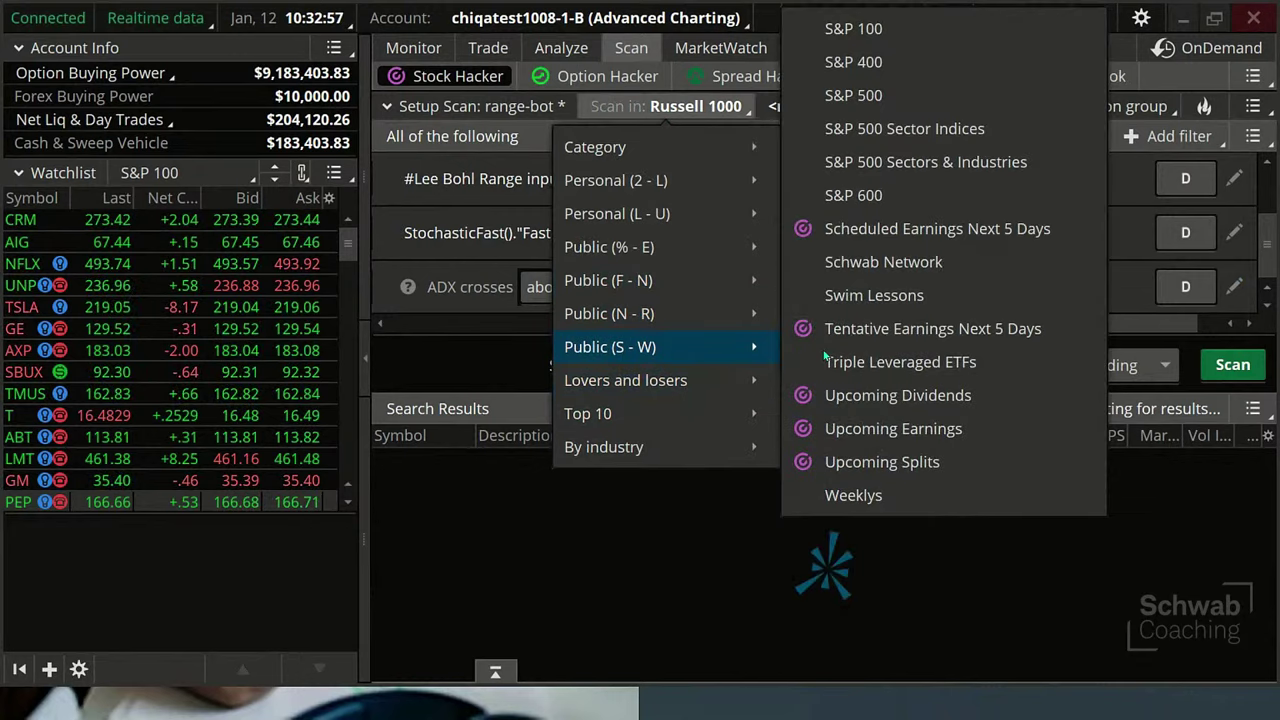
left_click(880, 100)
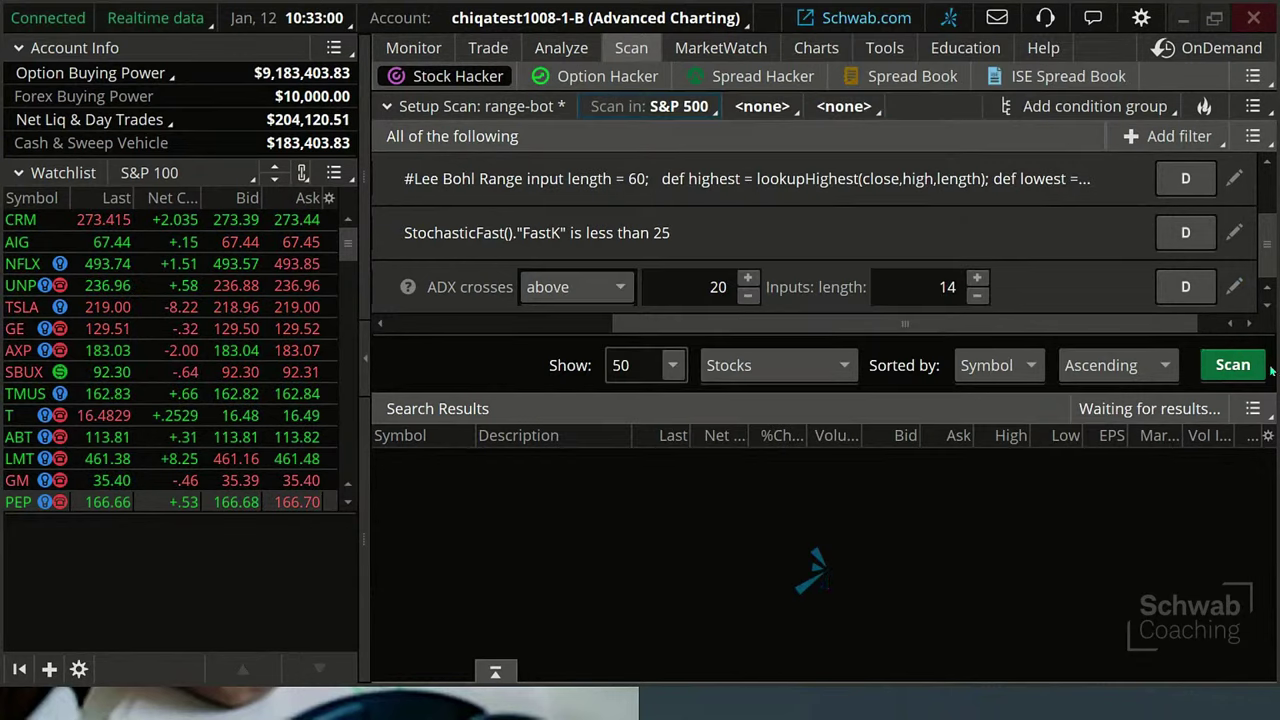
left_click(1234, 368)
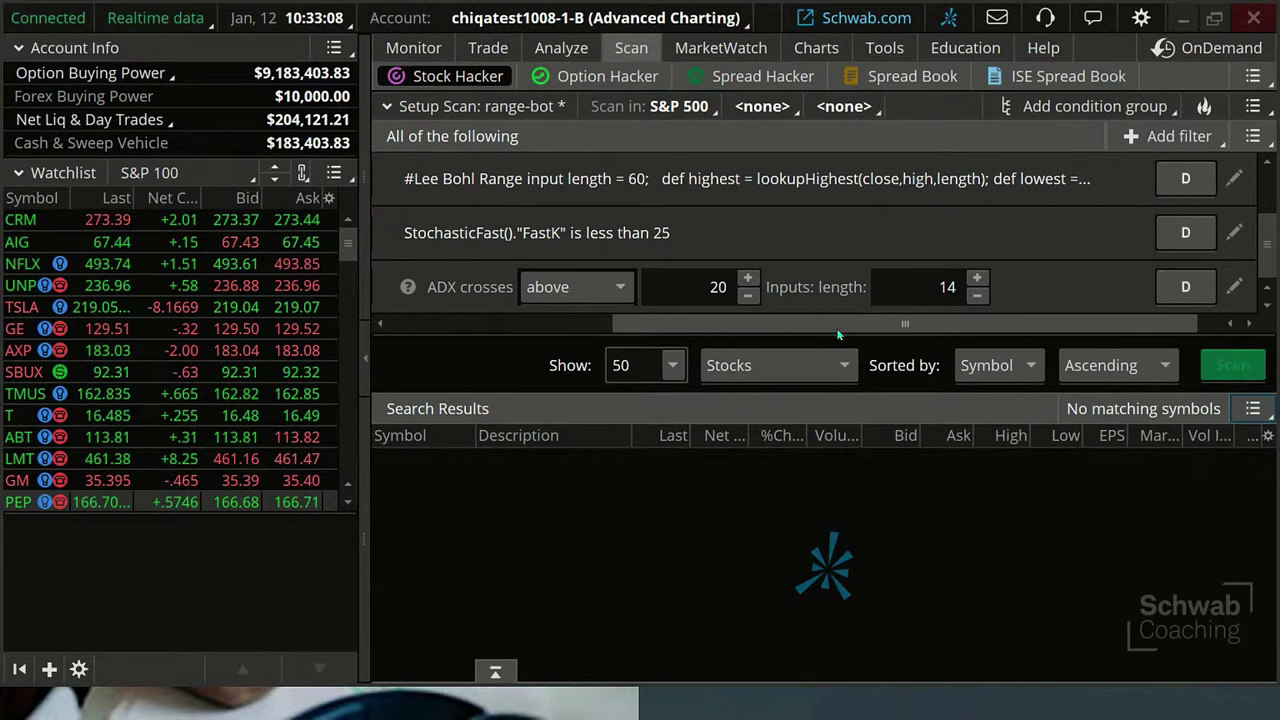
scroll(839, 322, "right", 2)
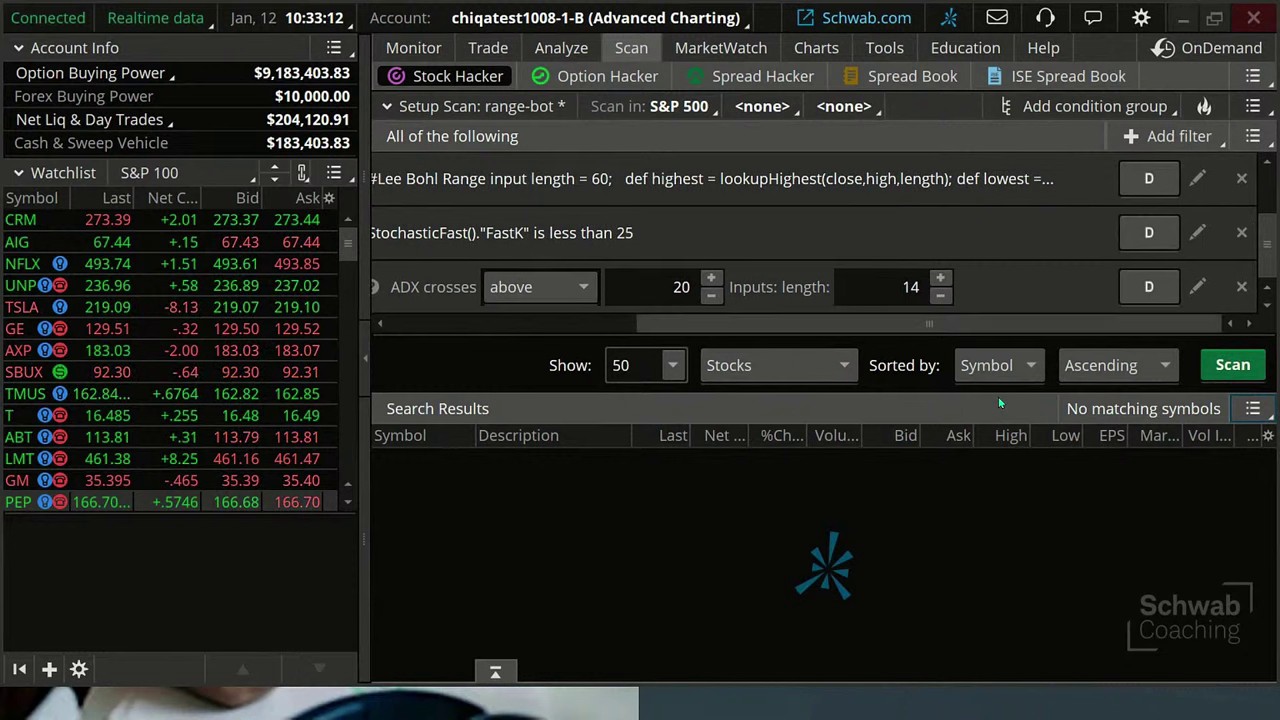
scroll(700, 321, "left", 3)
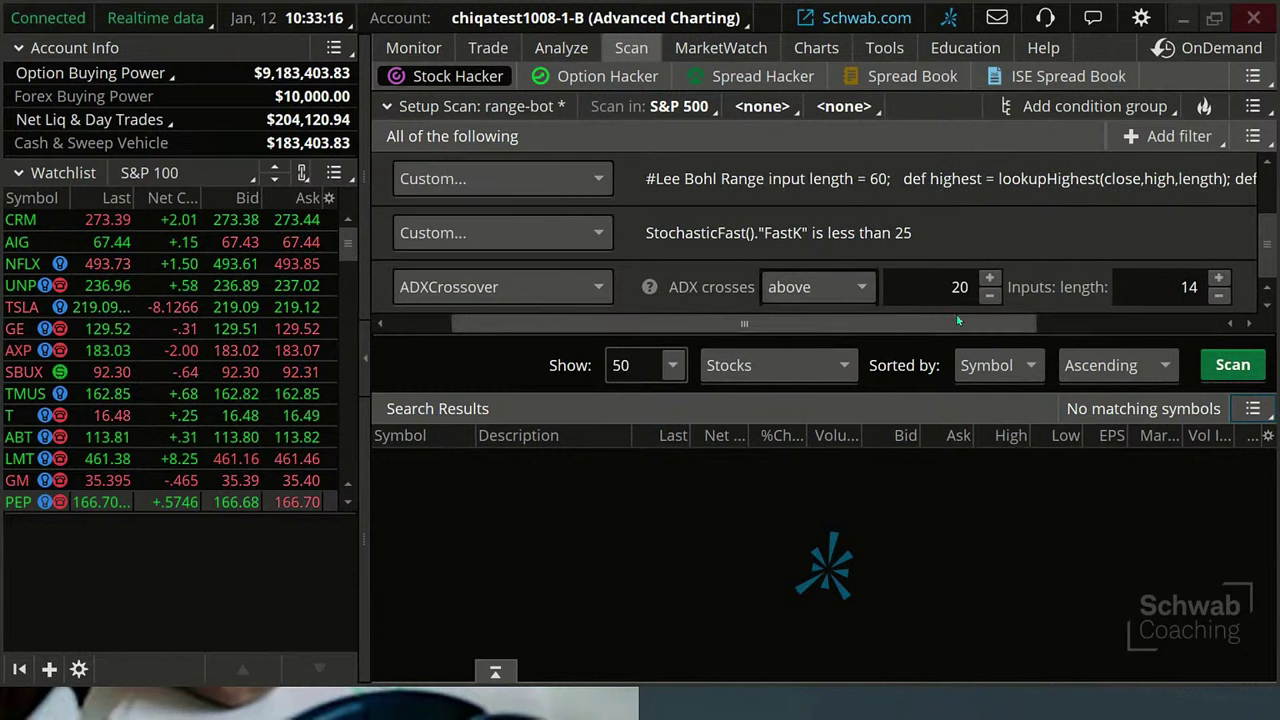
scroll(1065, 321, "right", 1)
scroll(1065, 321, "right", 5)
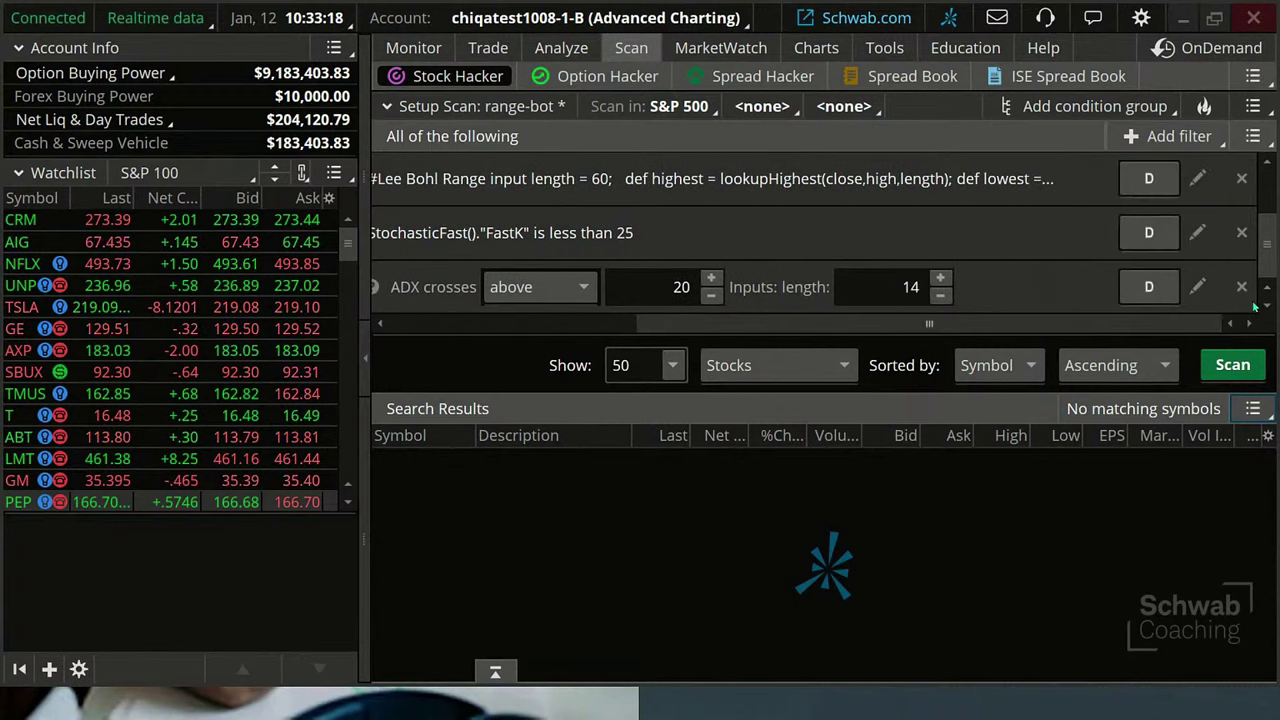
left_click(1197, 286)
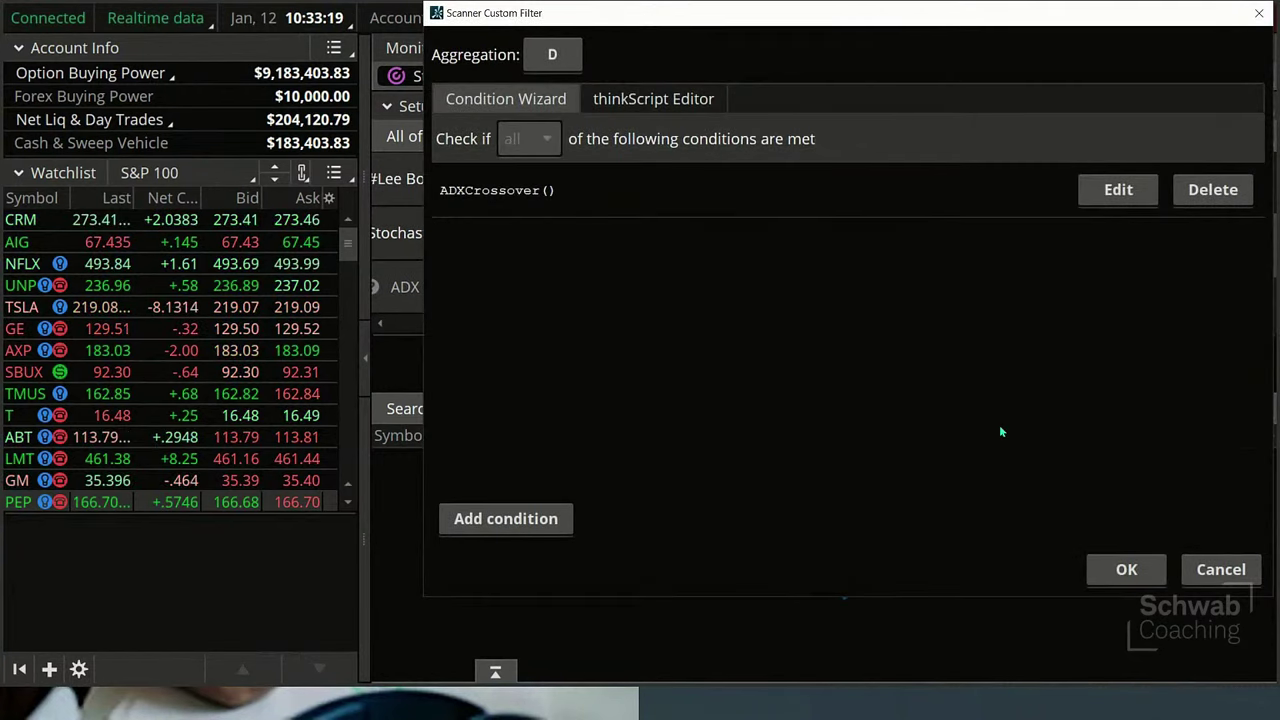
left_click(1215, 190)
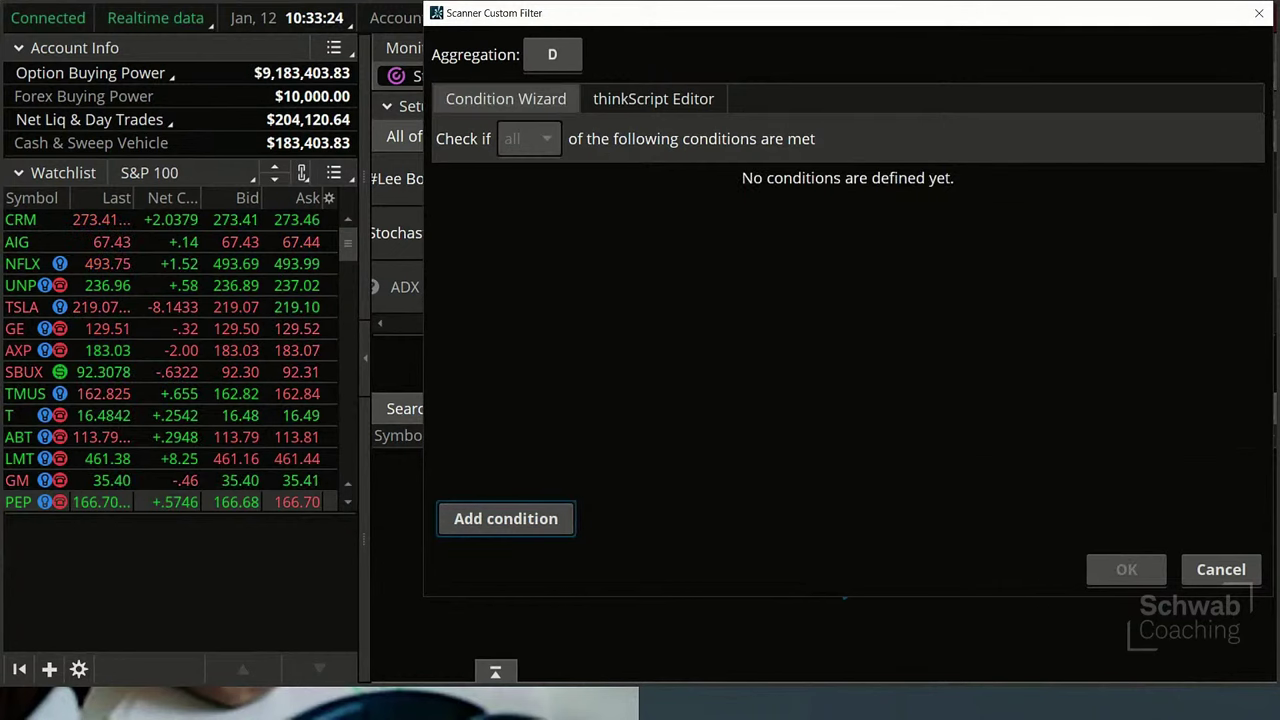
left_click(1258, 13)
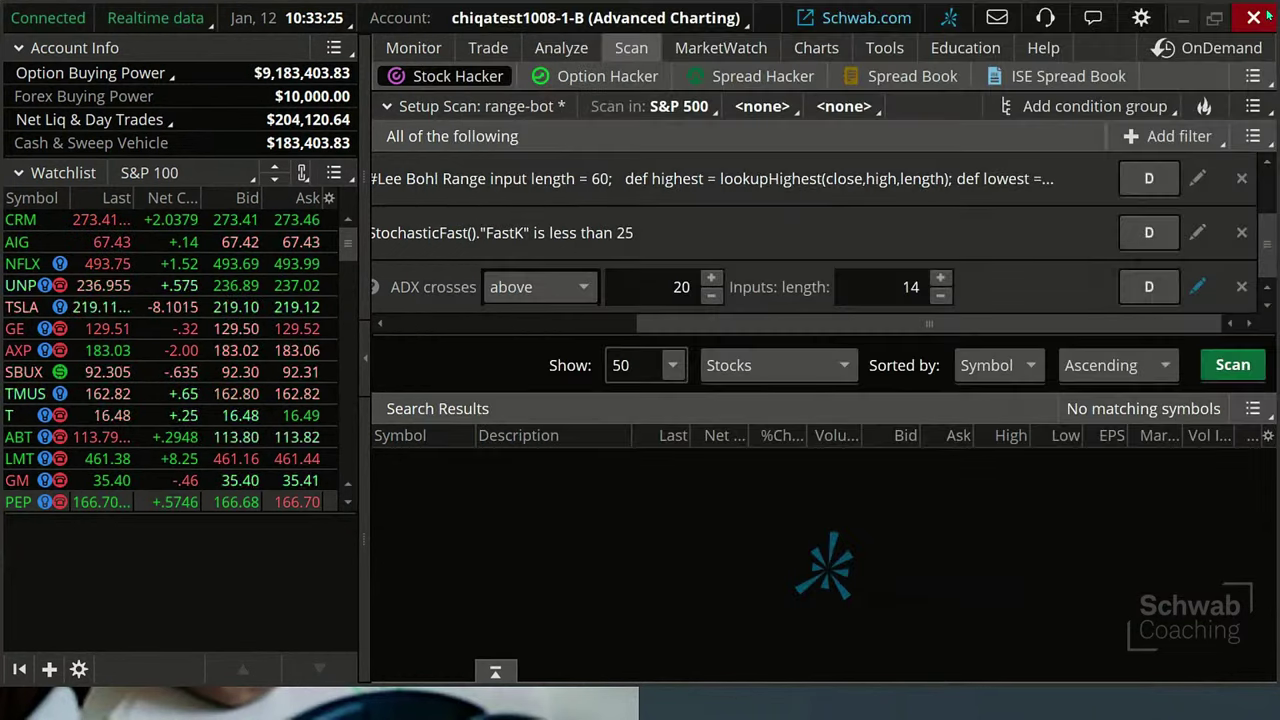
Remove the ADXCrossover filter from the range-bot scan and run the scan again
left_click(1241, 287)
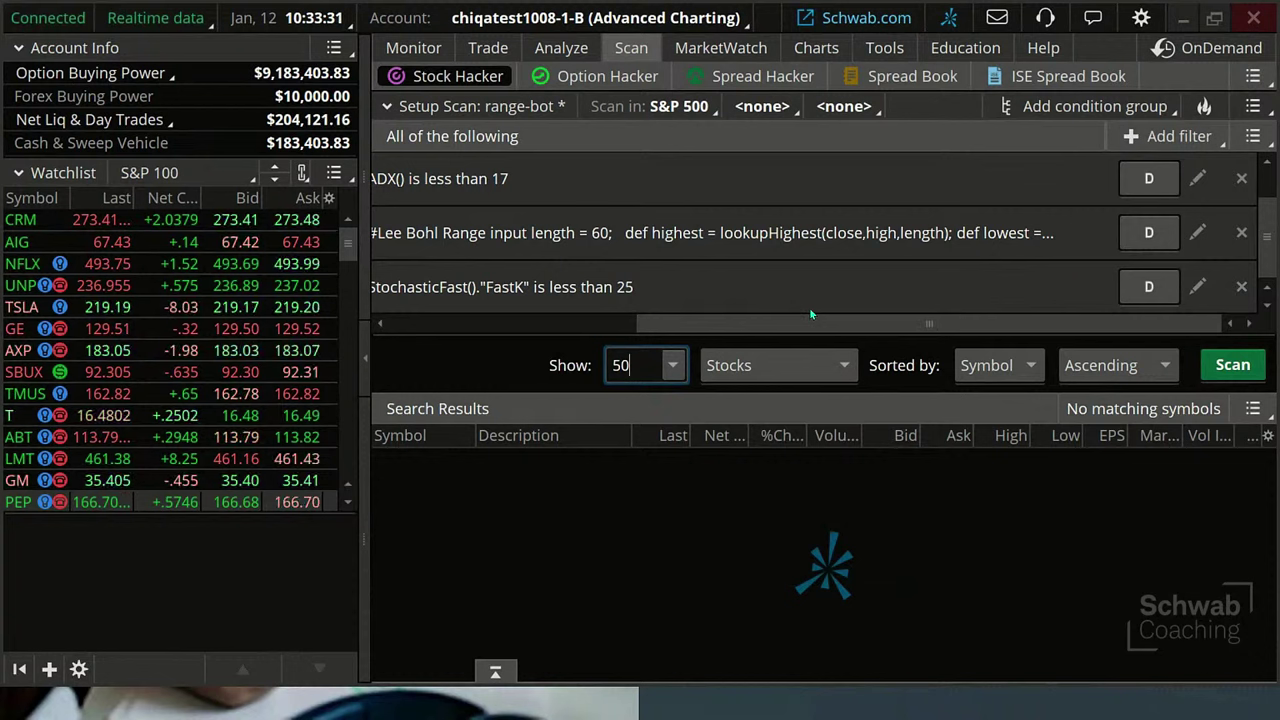
left_click(1238, 370)
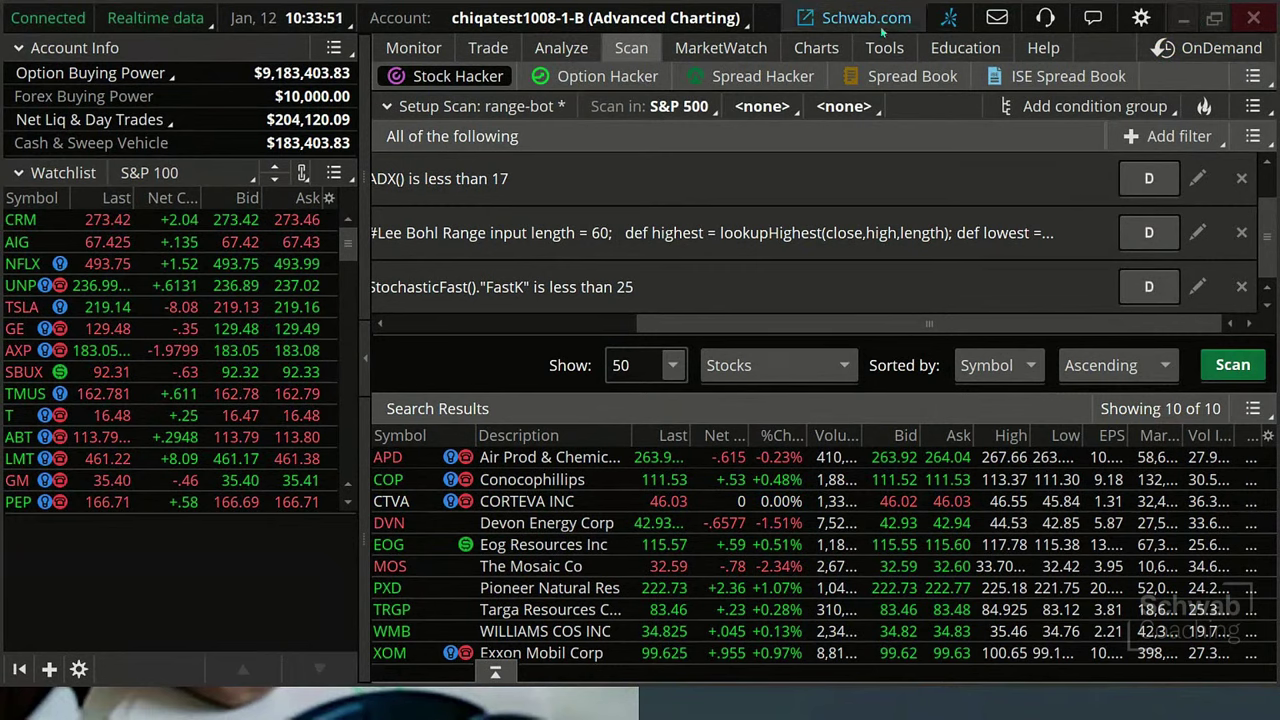
Go to the KO chart and delete the StochasticFast study from its lower study area
left_click(813, 48)
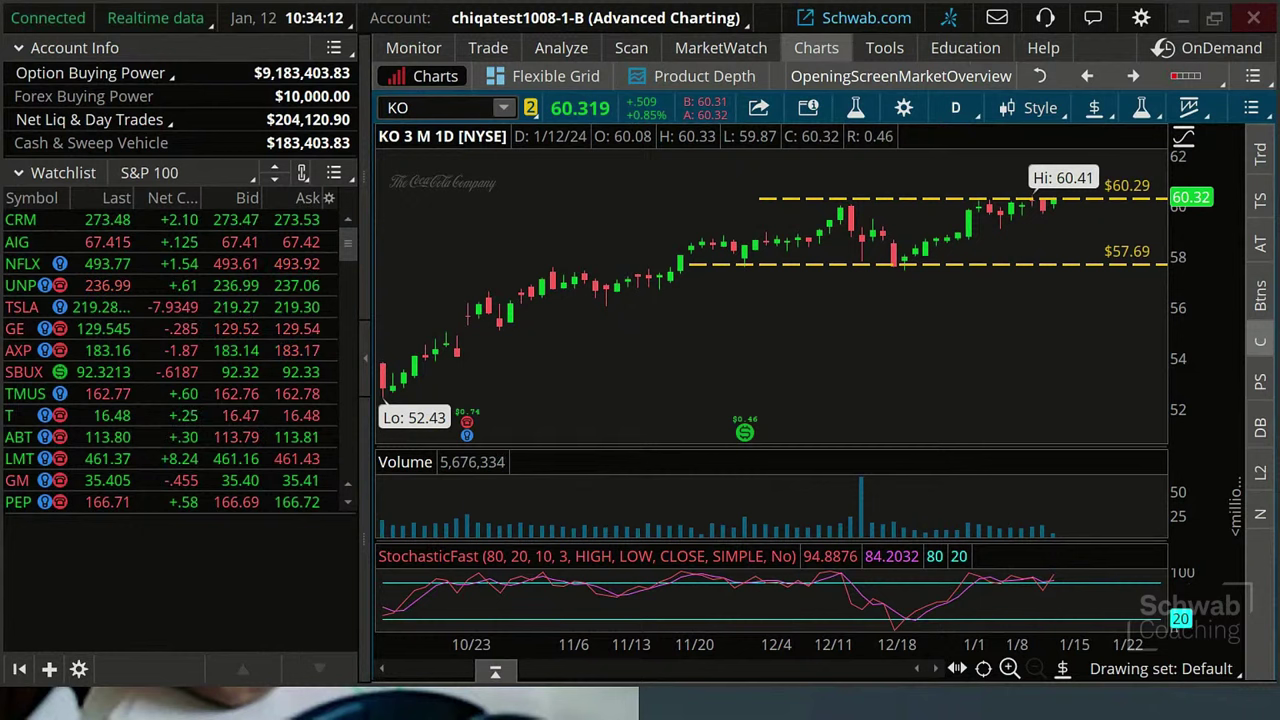
mouse_move(1115, 135)
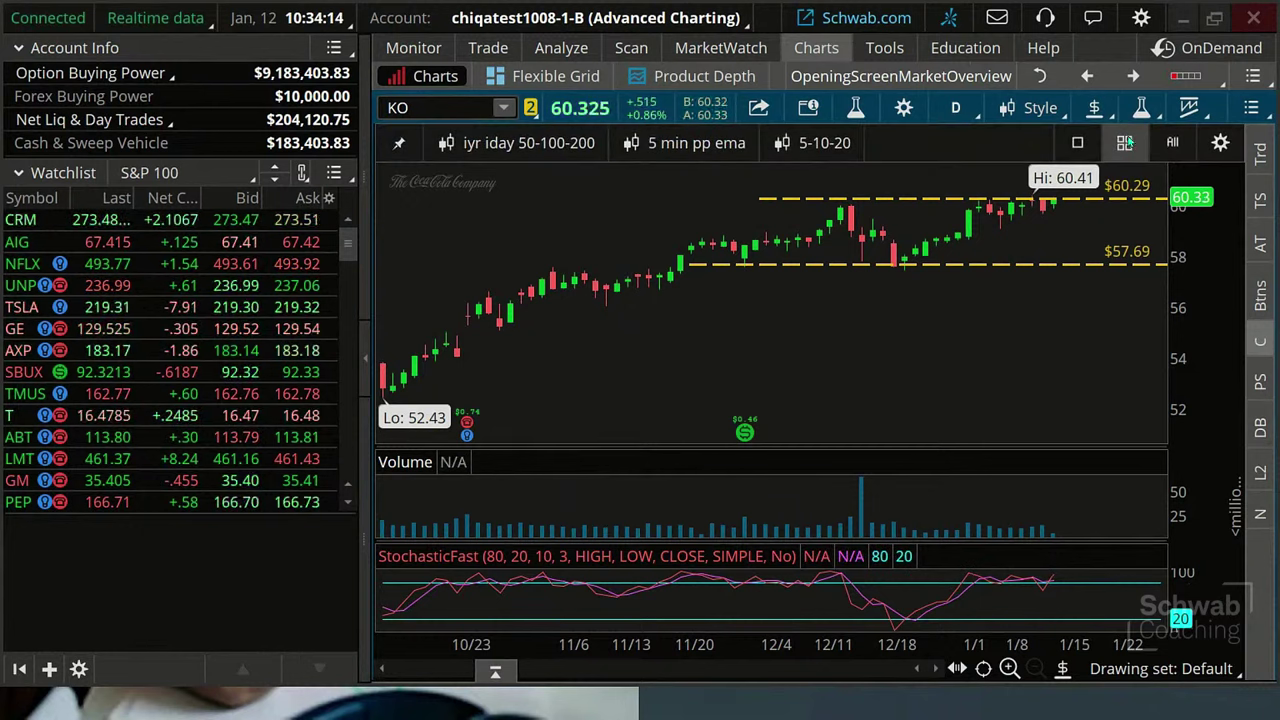
left_click(1141, 106)
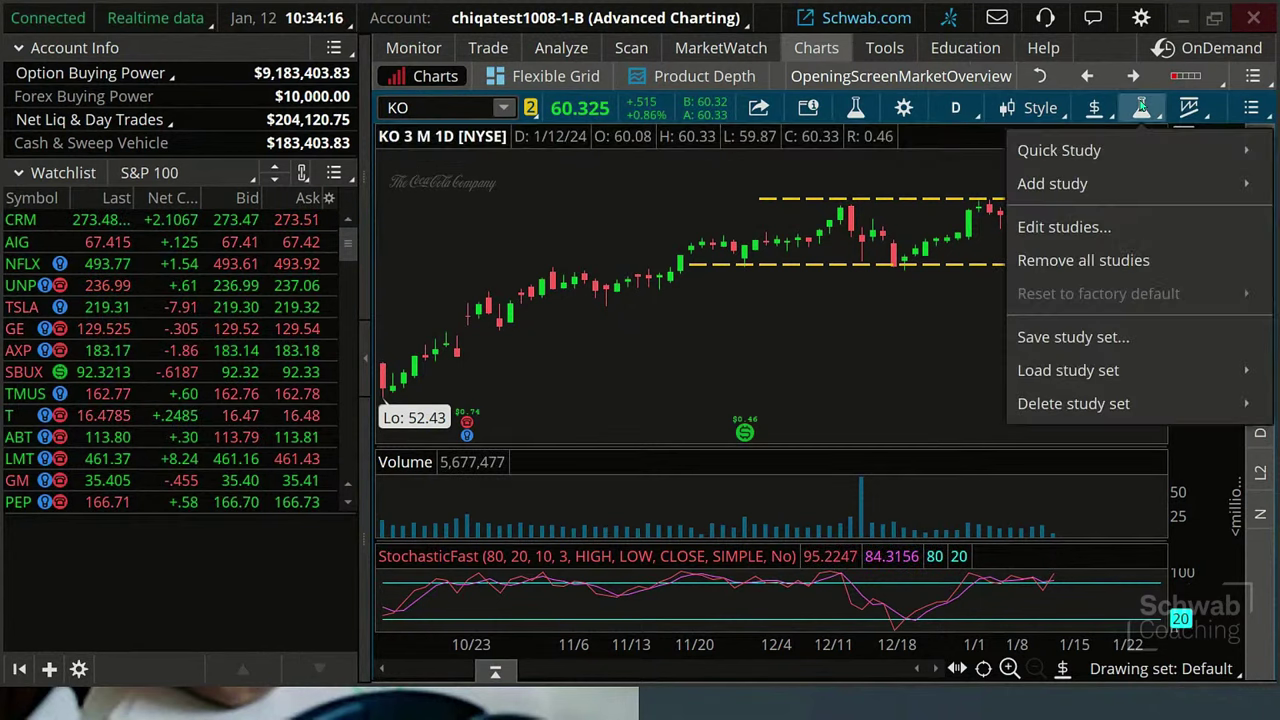
left_click(1079, 229)
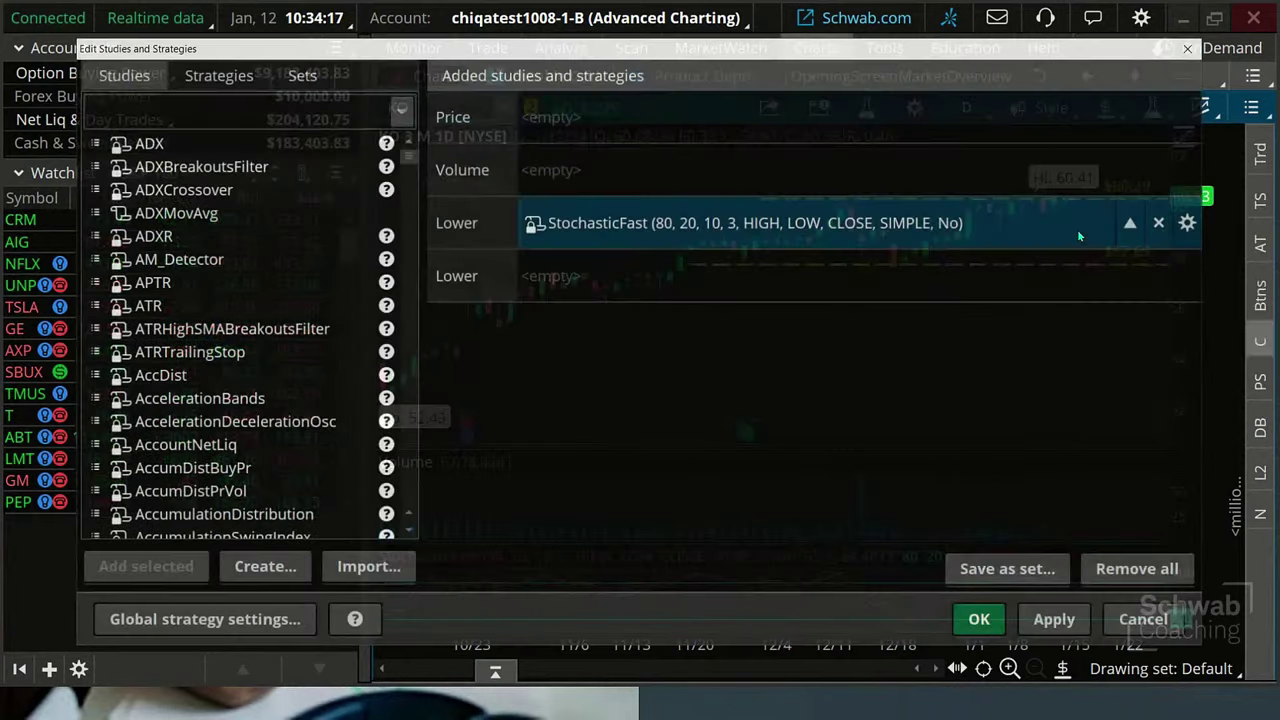
left_click(1165, 222)
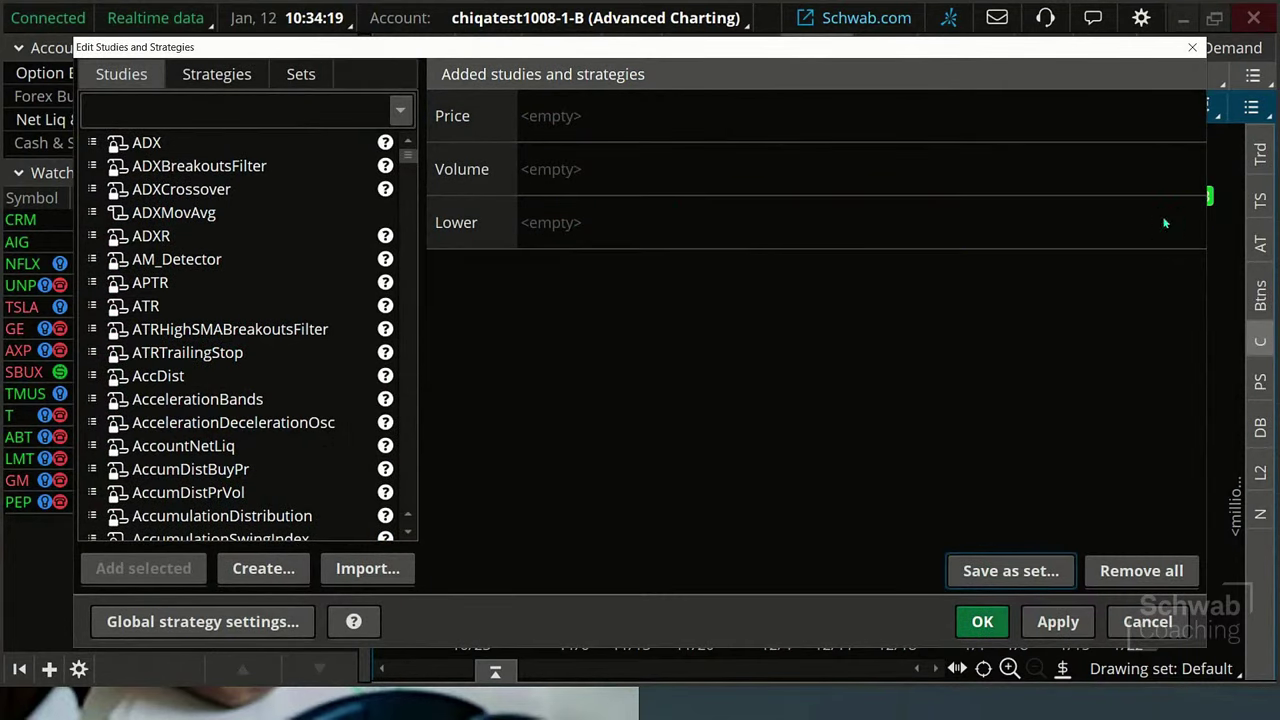
Find the RSI study, add it to the chart with its default settings and apply the change
type("rsi")
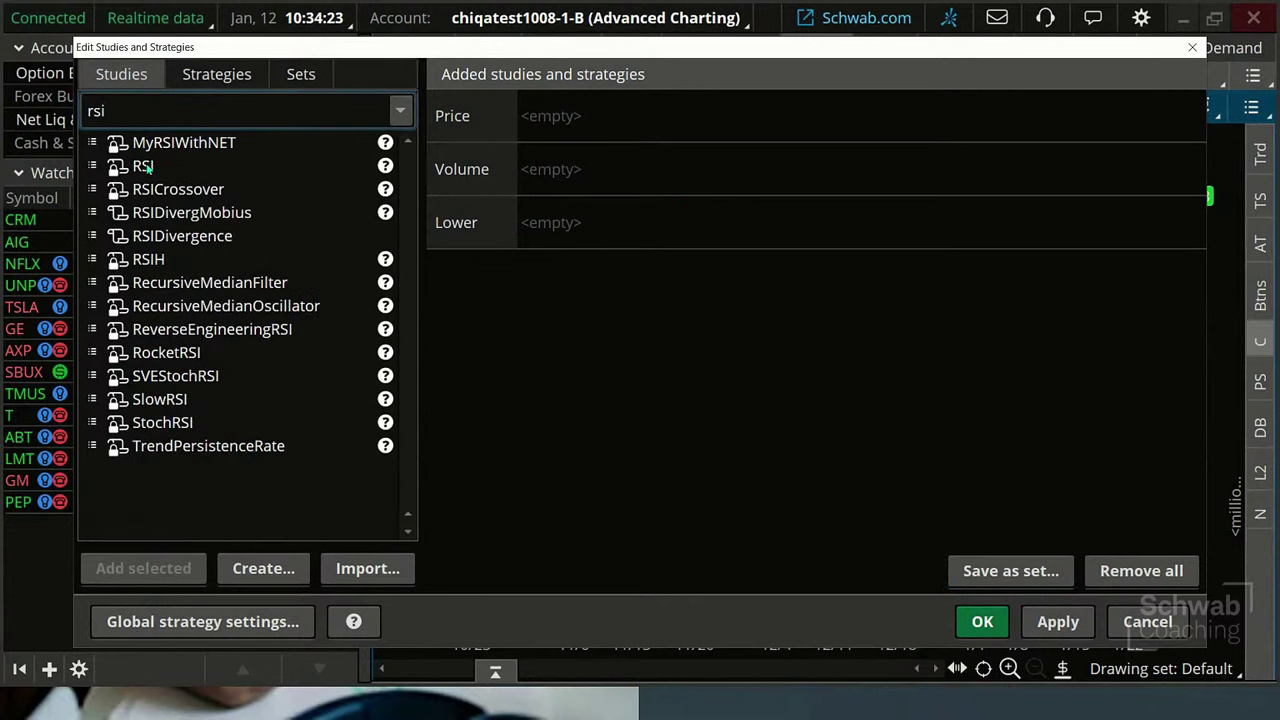
left_click(142, 166)
left_click(160, 560)
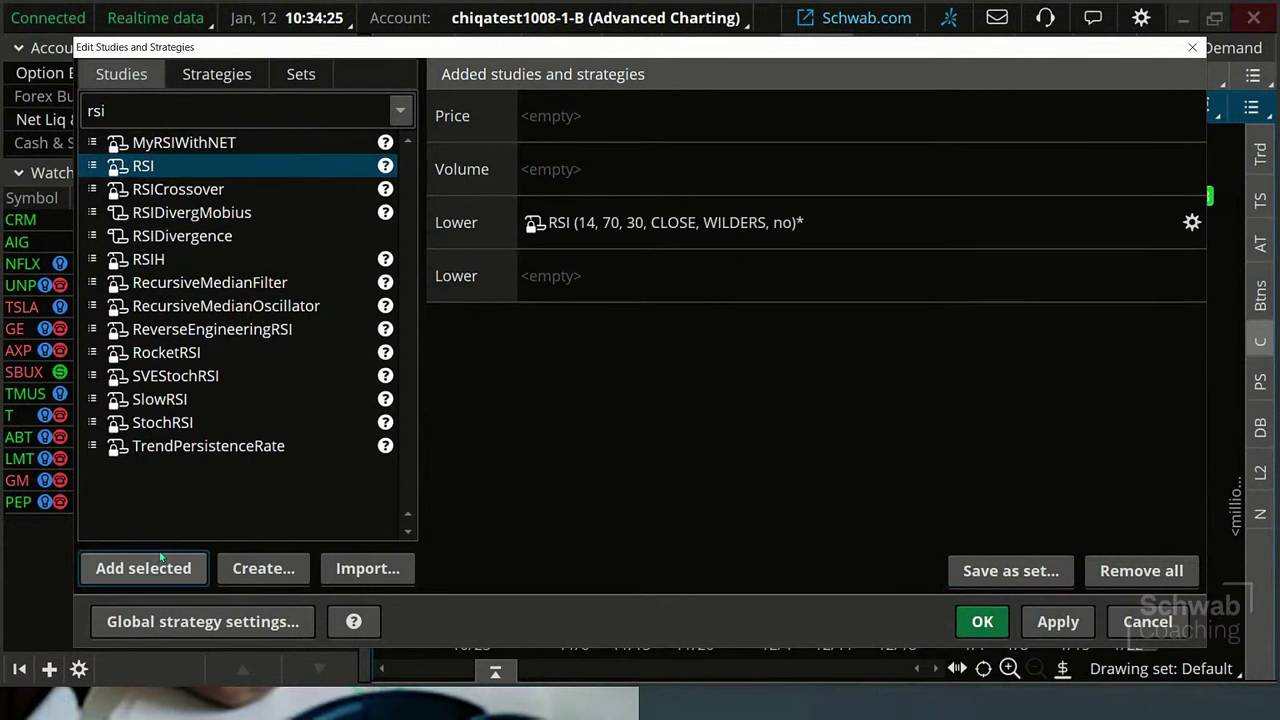
mouse_move(588, 229)
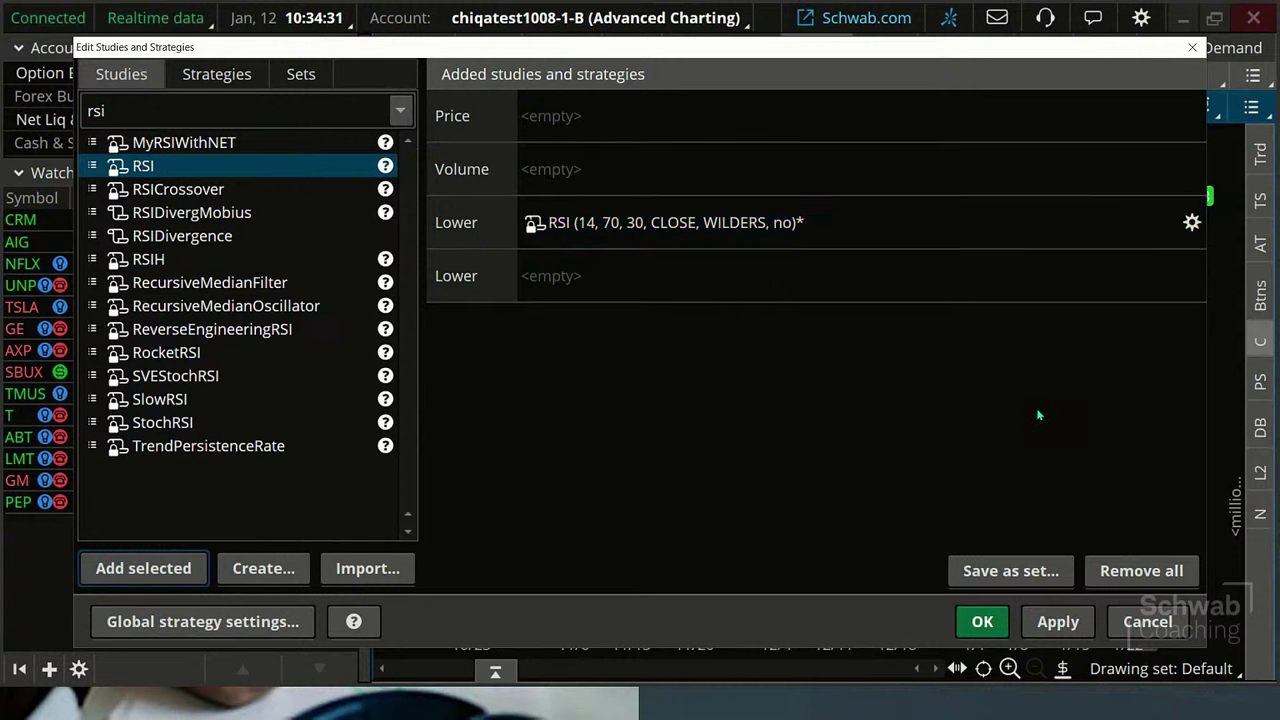
left_click(1055, 622)
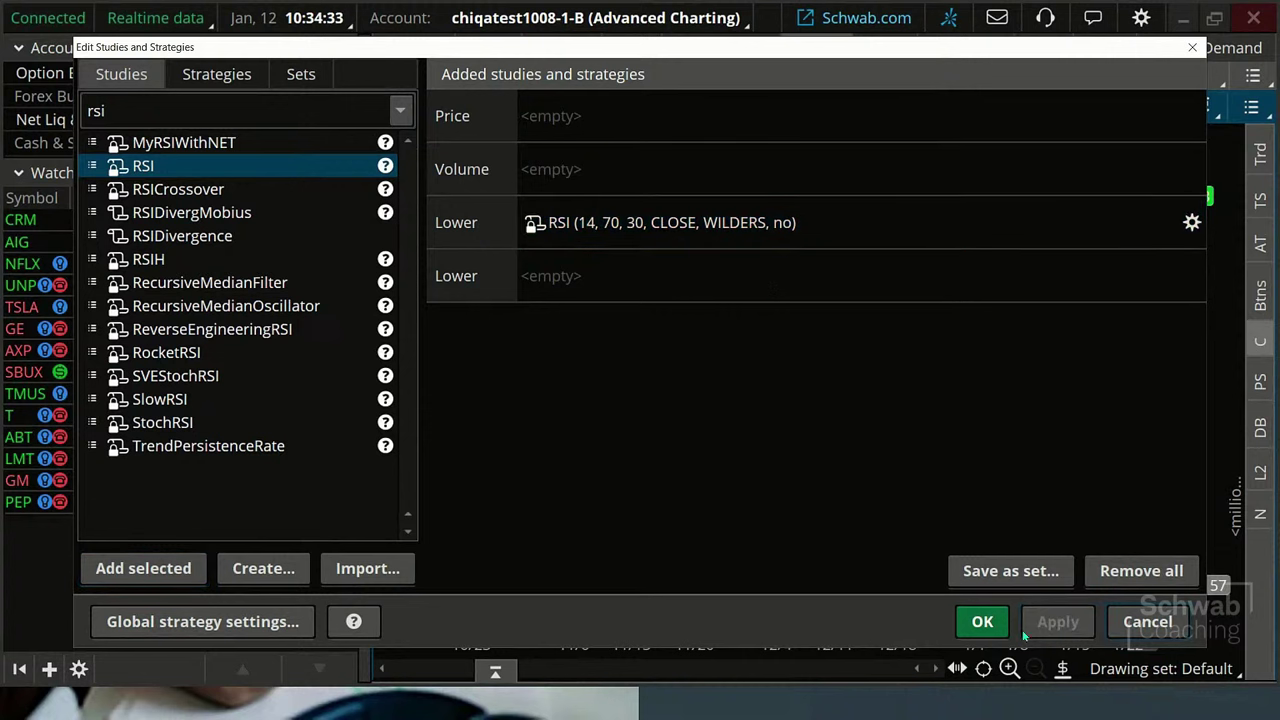
left_click(982, 622)
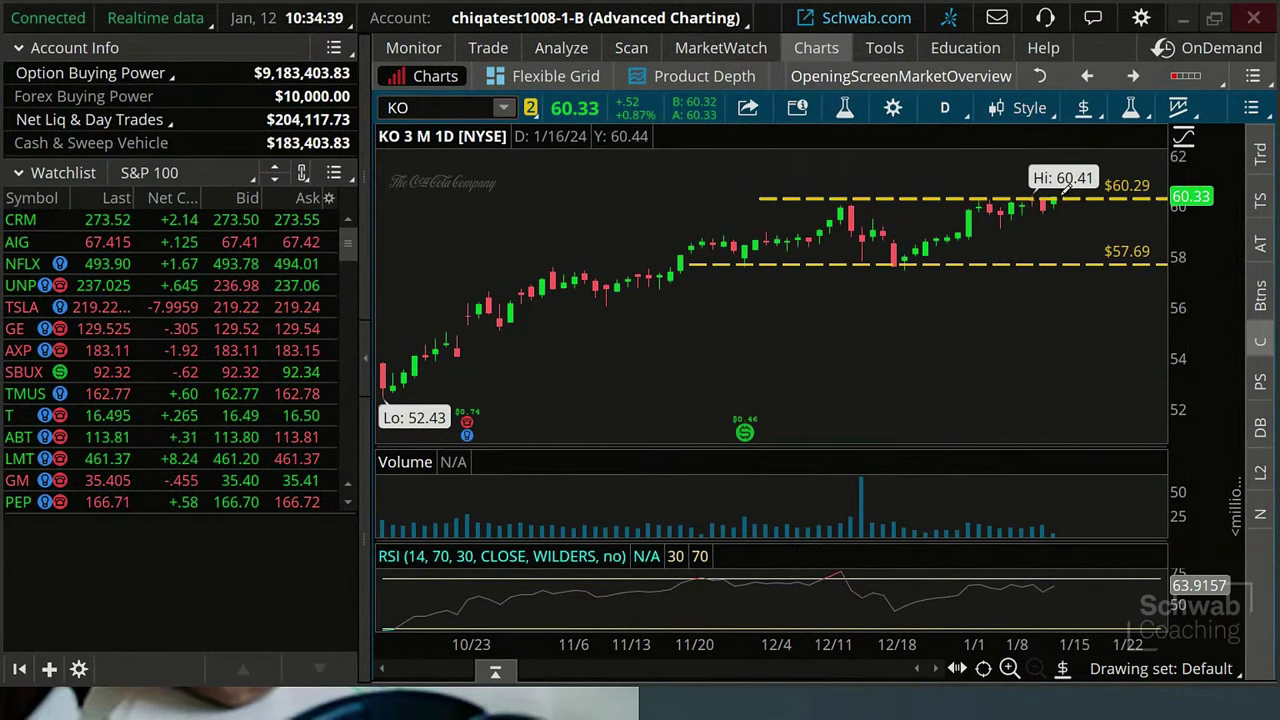
Load EOG on the chart to check its price range against the RSI
left_click(448, 107)
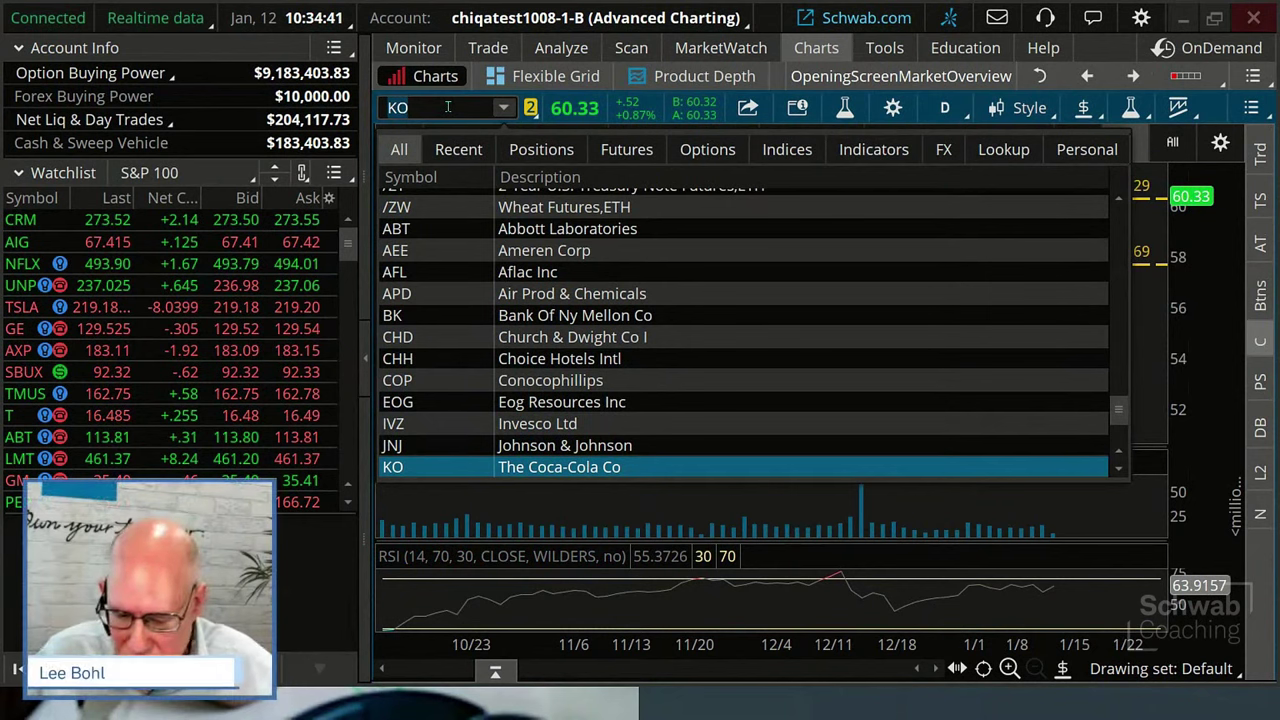
type("EOG")
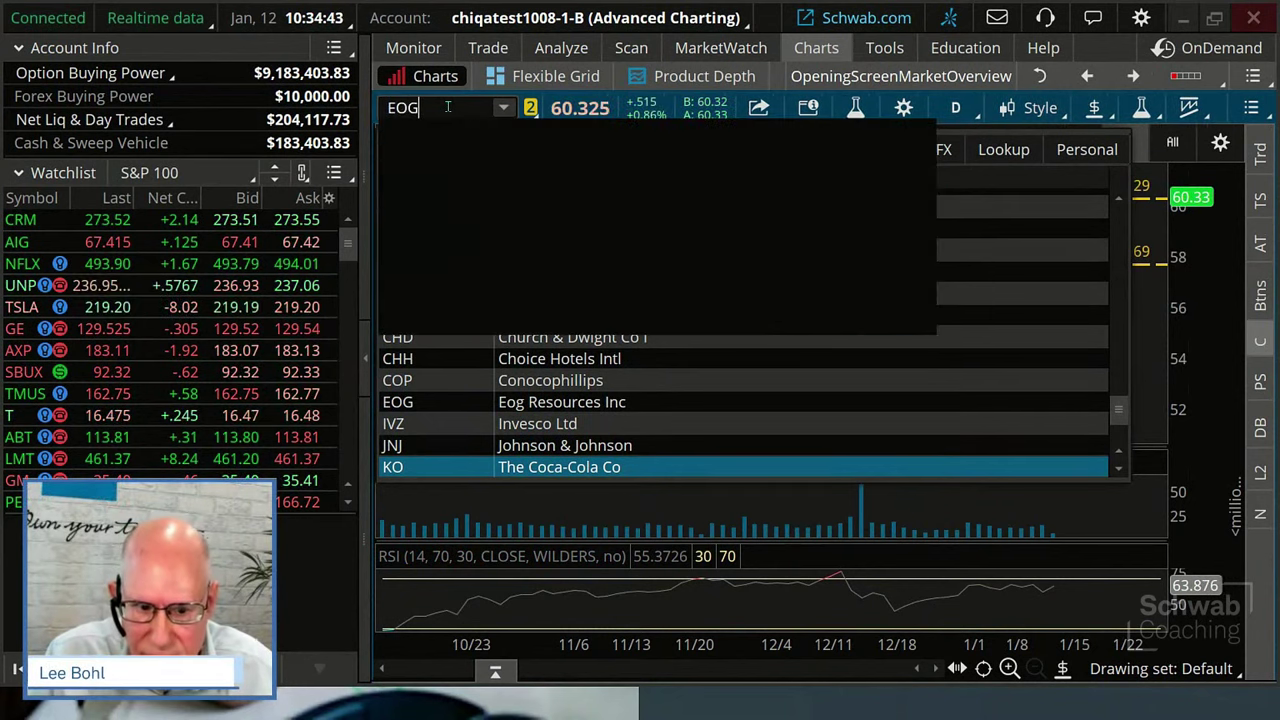
key("Return")
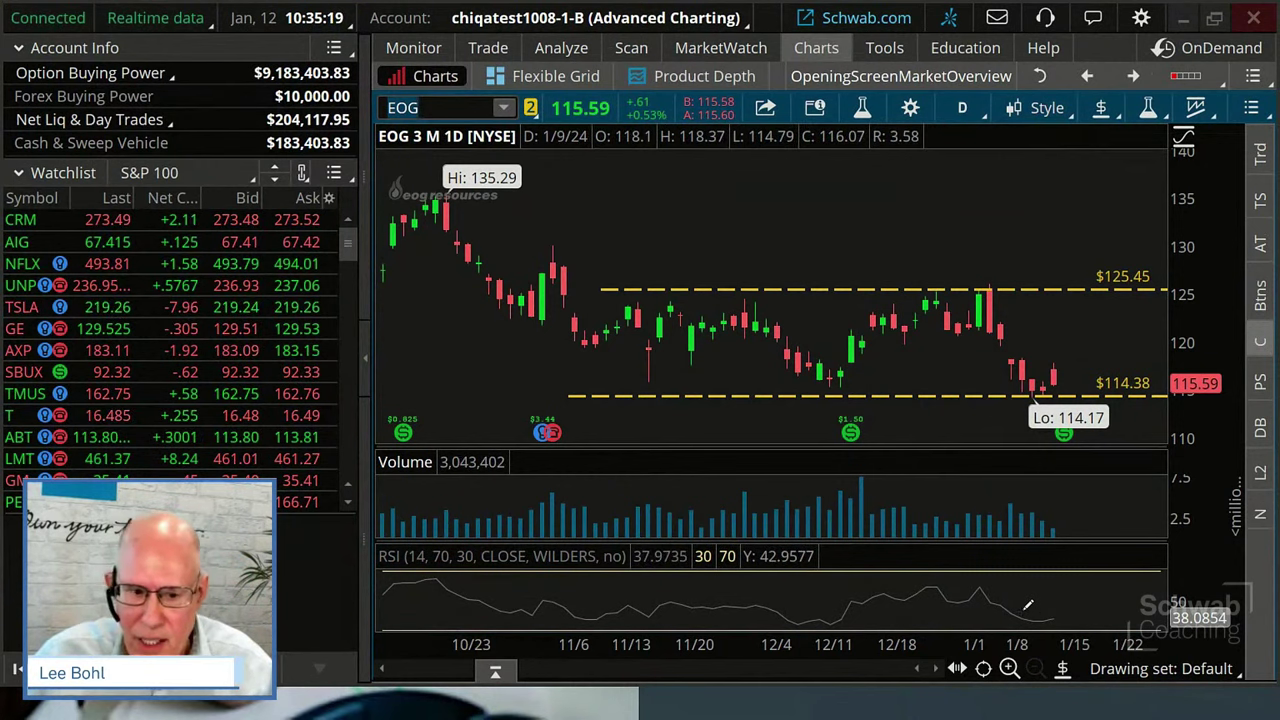
Load COP on the chart and inspect the tallest volume bar in mid-December
left_click(458, 103)
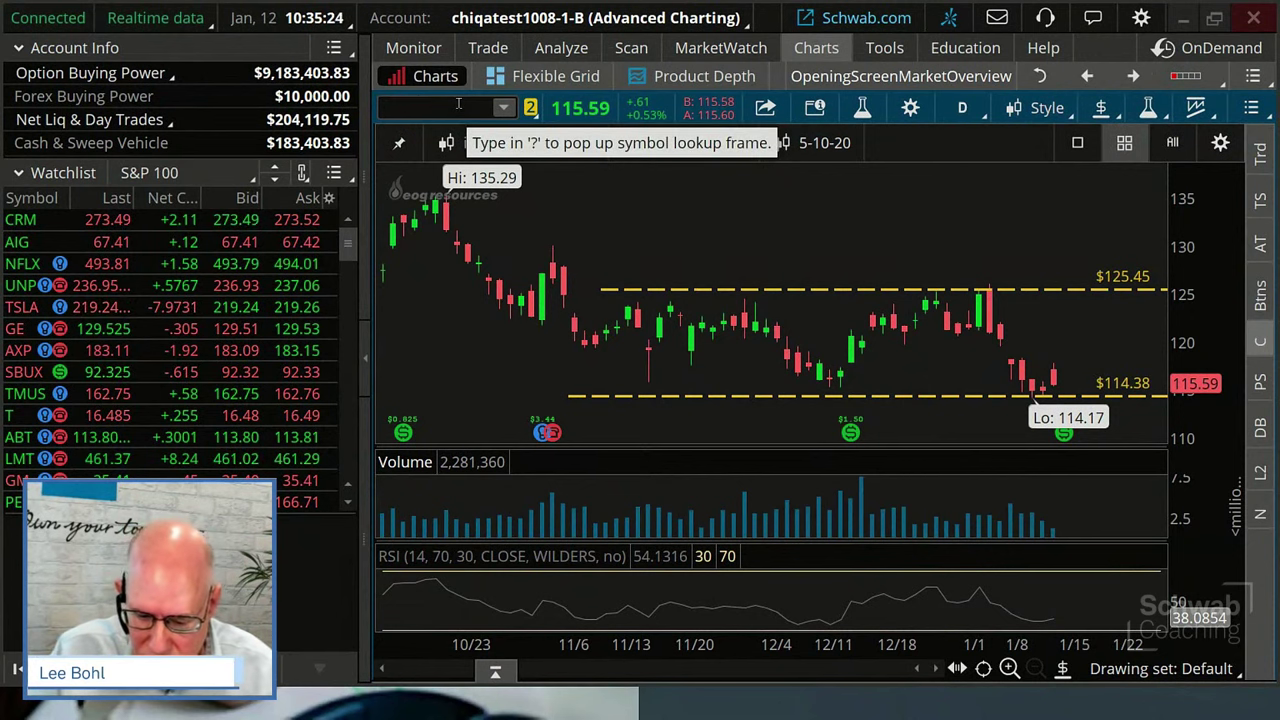
type("COP")
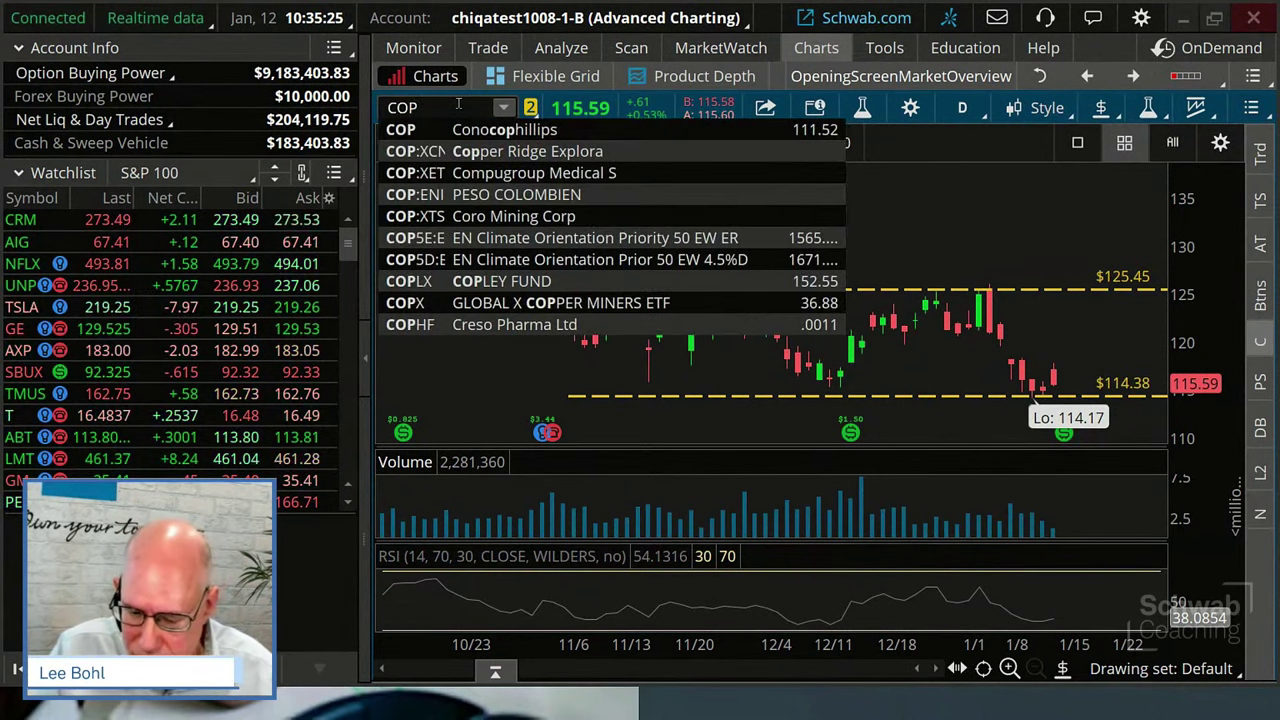
key("Return")
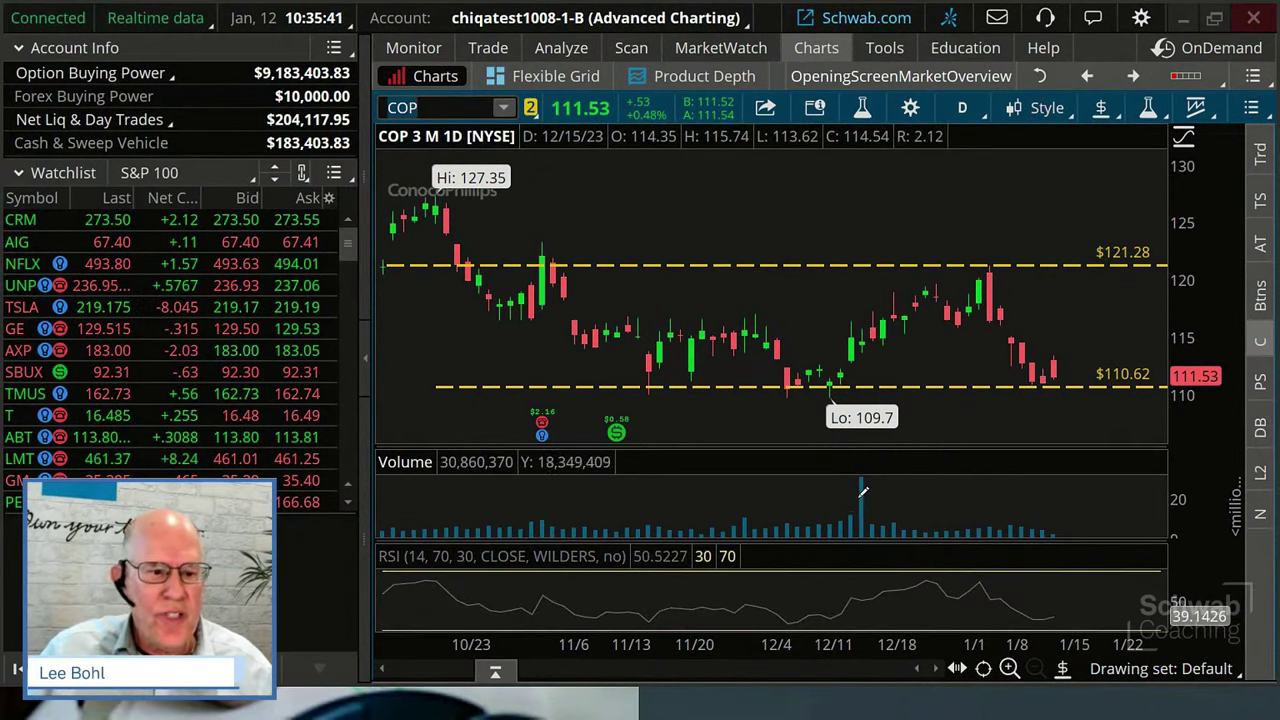
mouse_move(860, 478)
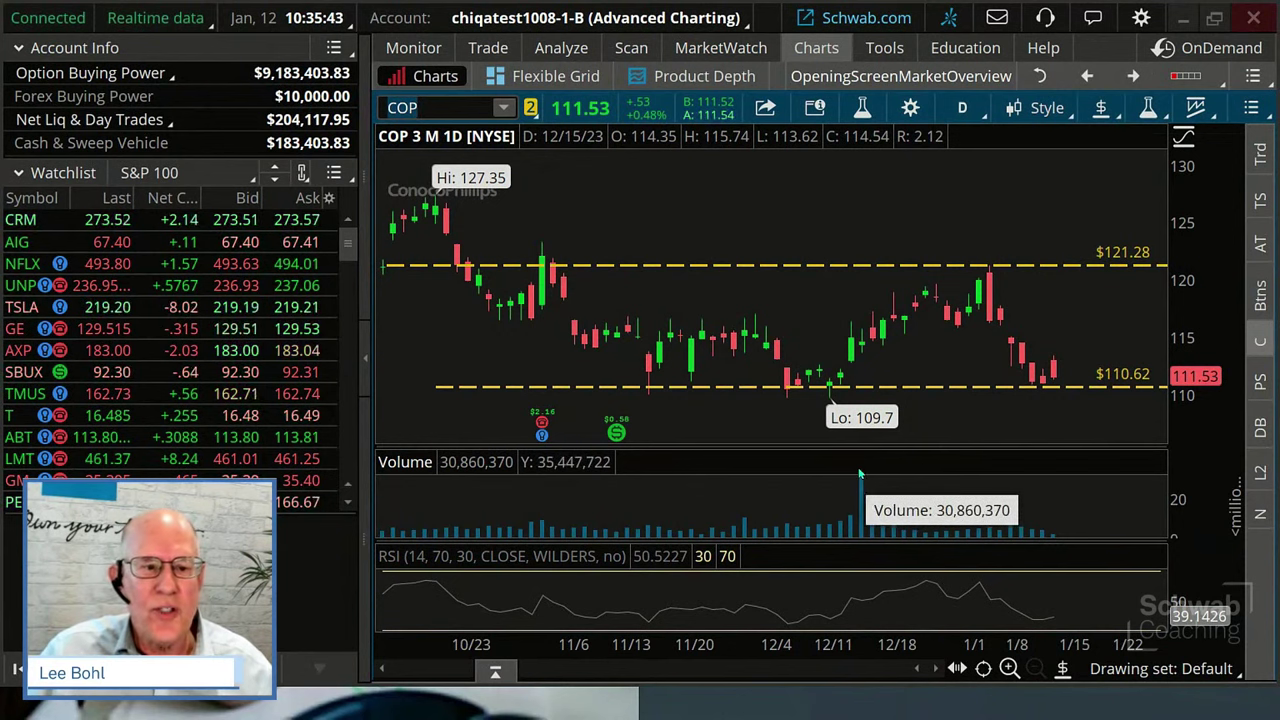
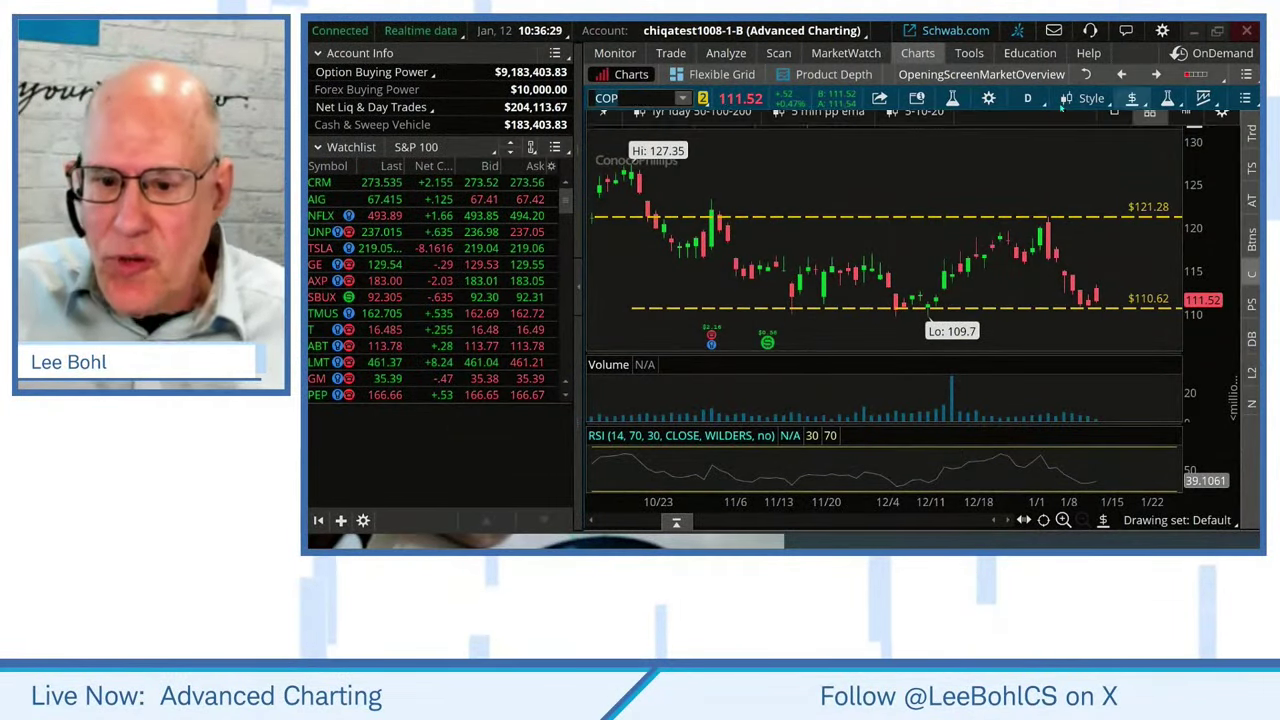
Set the COP chart's time frame to one year of daily bars (1 Y : 1D)
left_click(1027, 98)
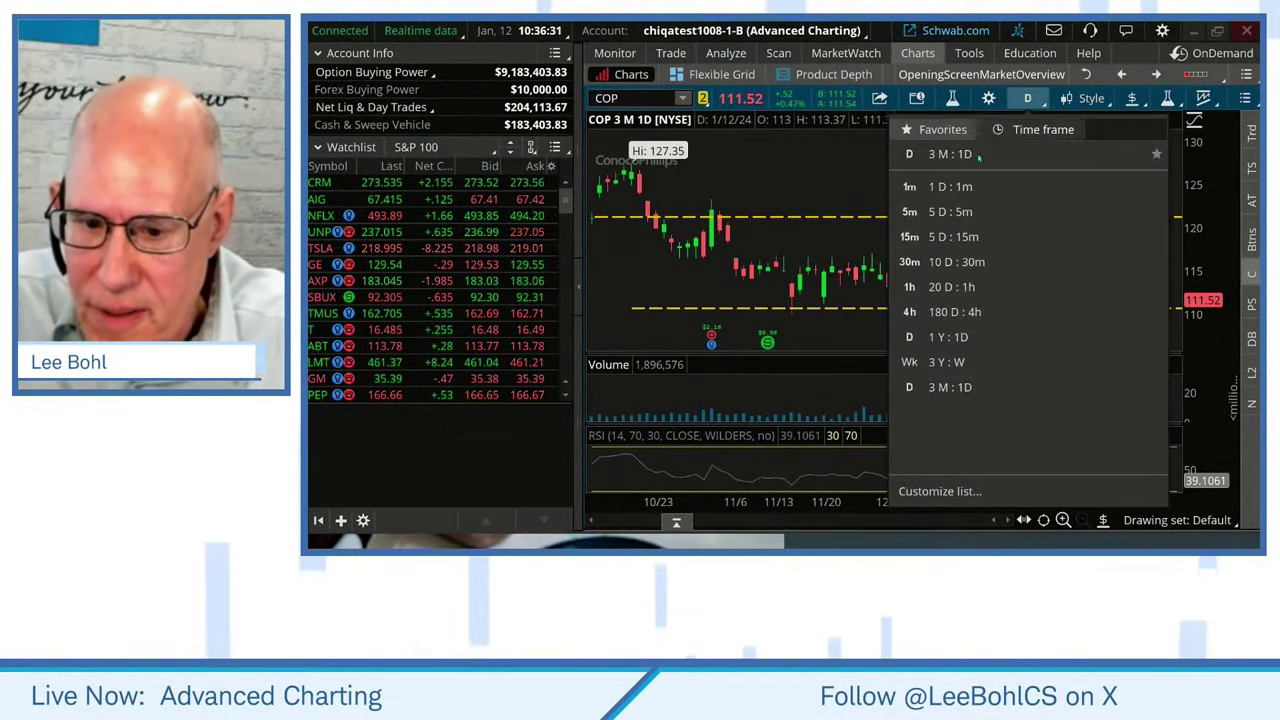
left_click(965, 337)
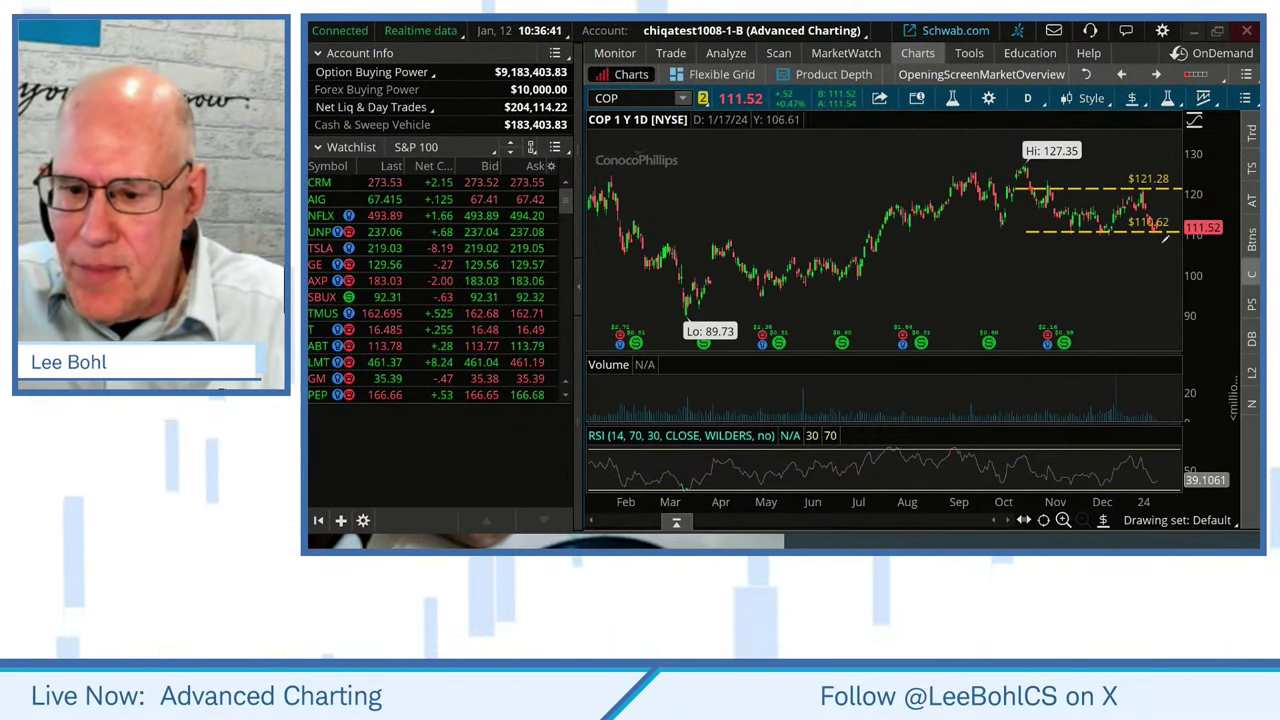
right_click(1109, 234)
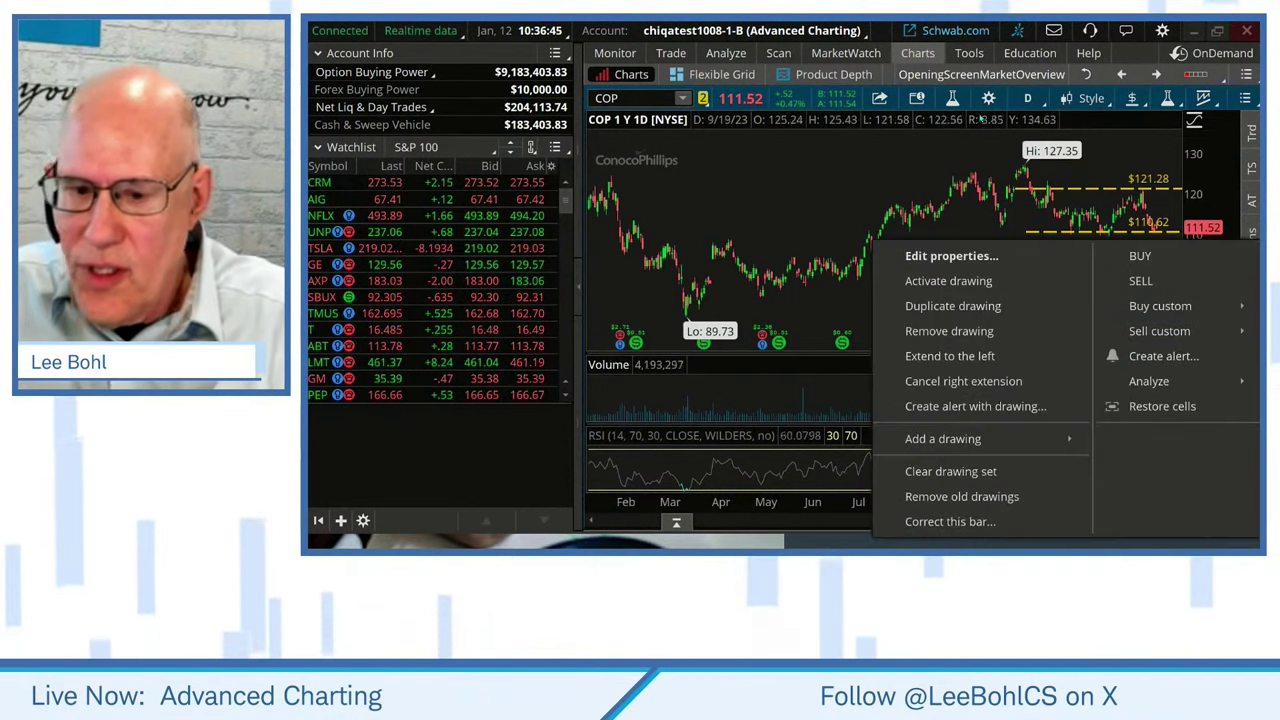
left_click(1122, 52)
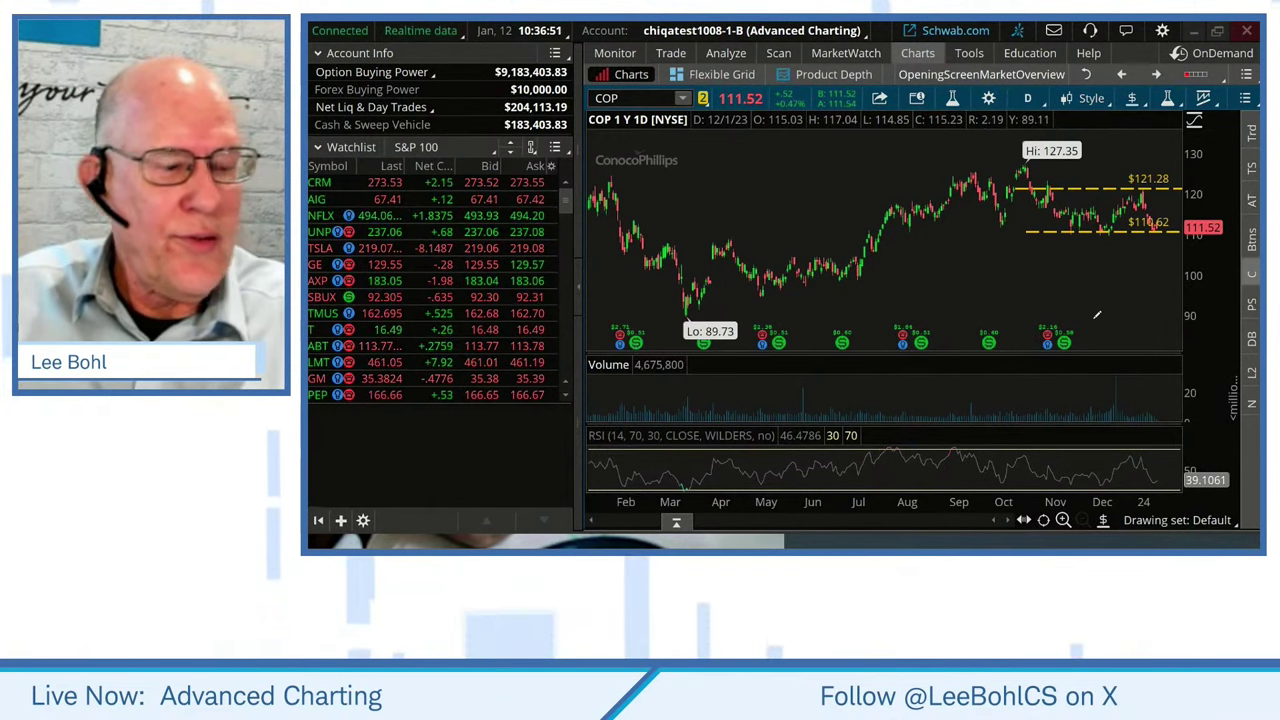
right_click(1104, 187)
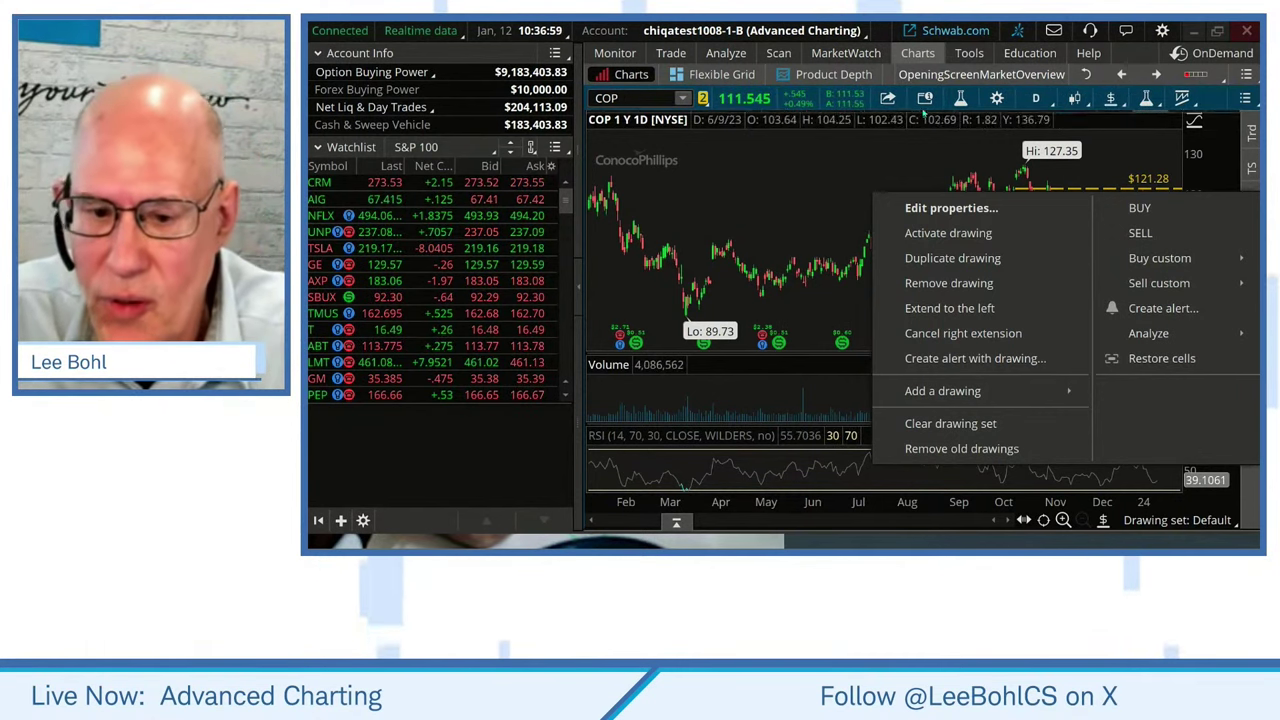
left_click(1132, 47)
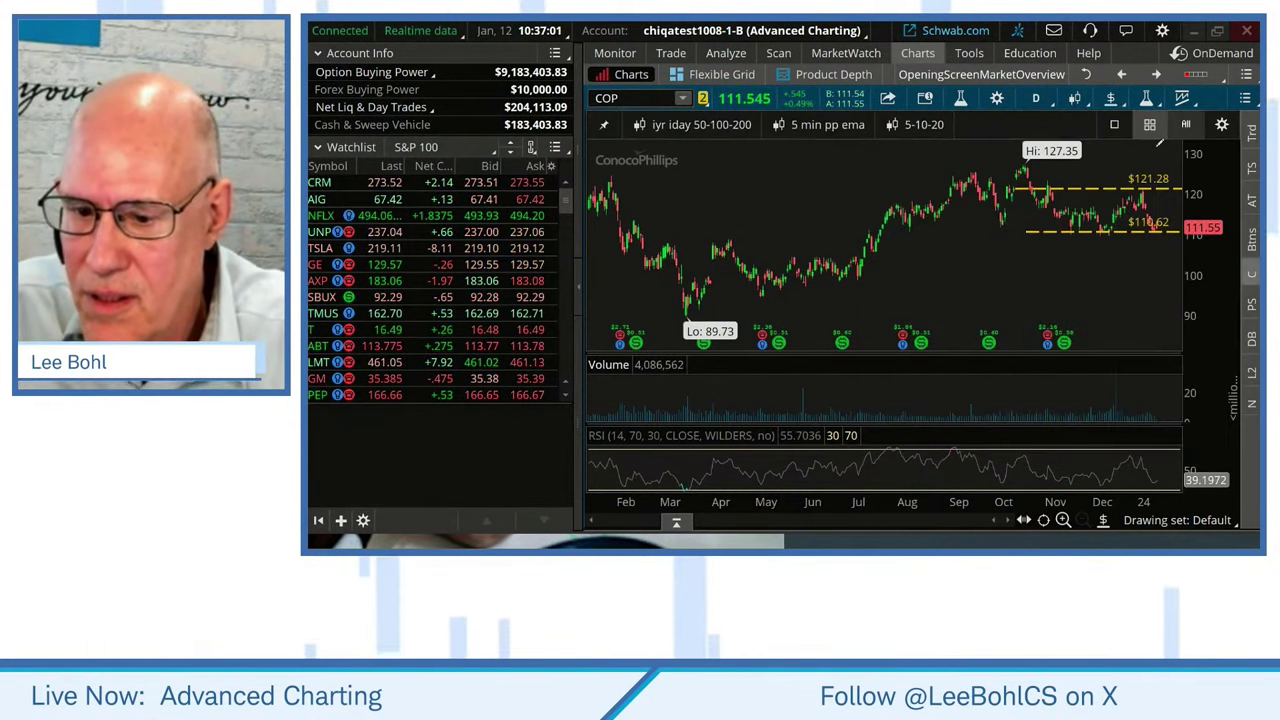
Remove both dashed price-level drawings, at $110.62 and $121.28, from the COP chart
right_click(1108, 229)
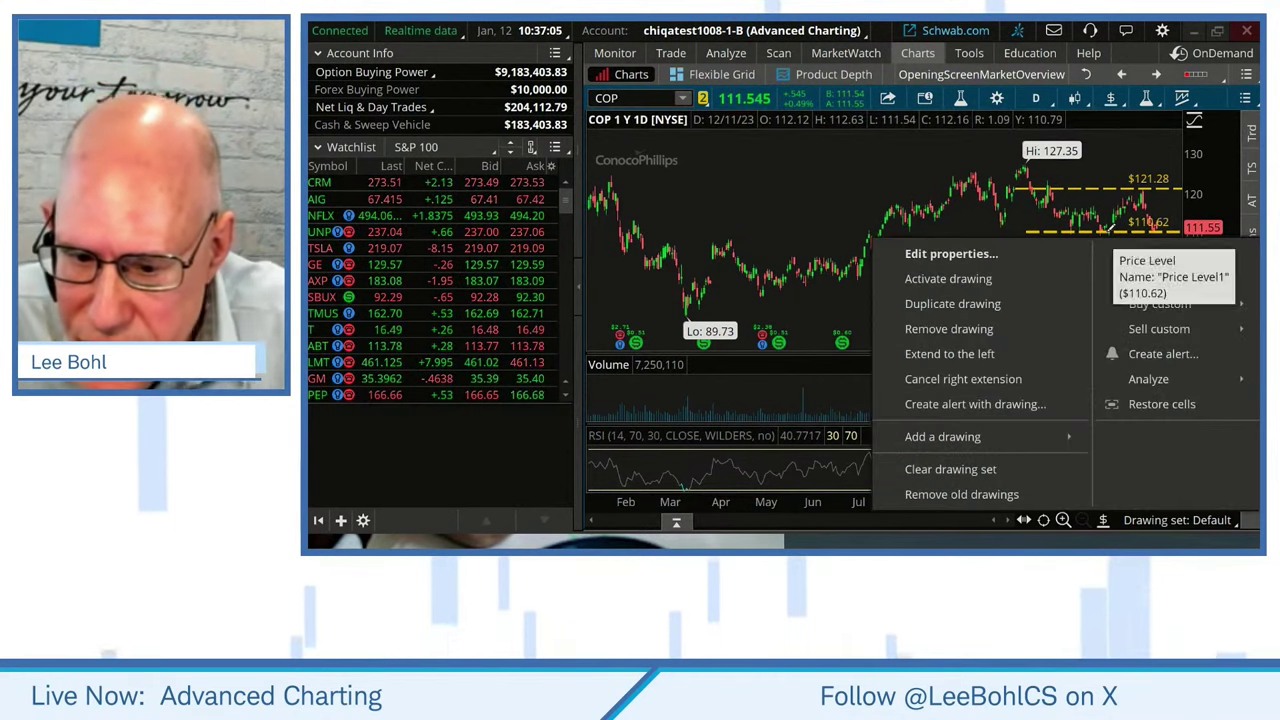
left_click(973, 327)
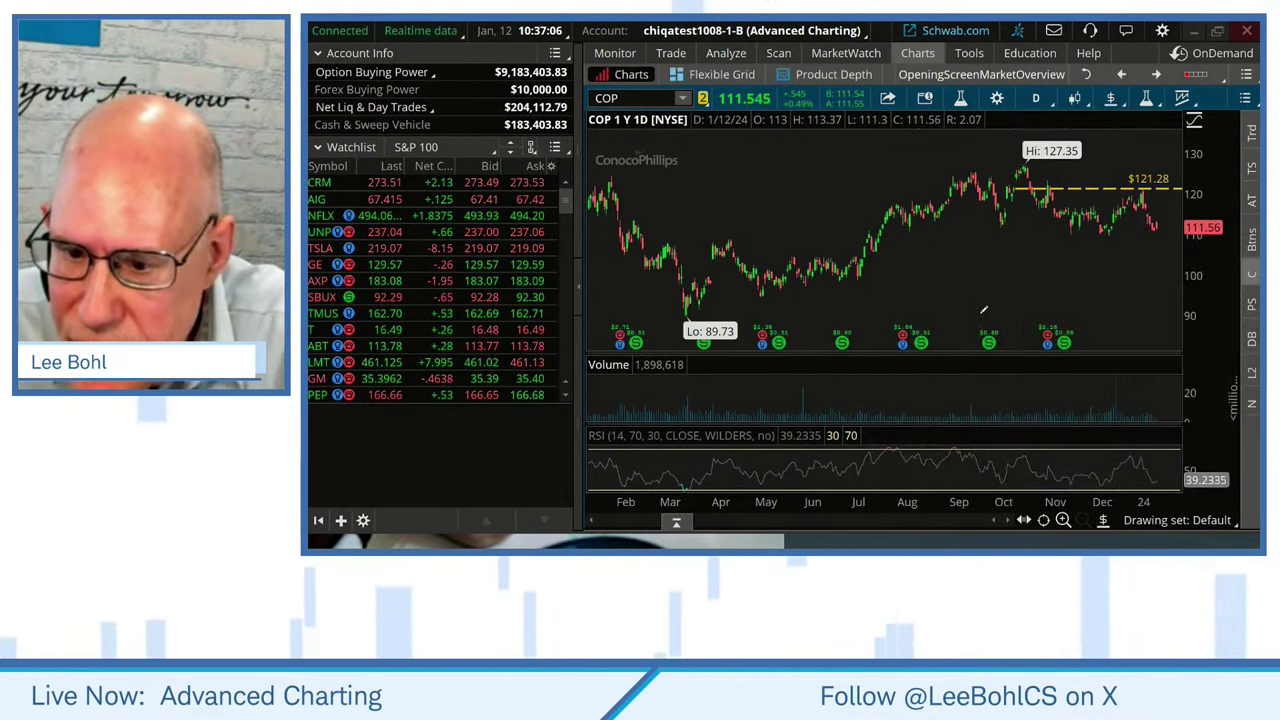
right_click(1090, 192)
left_click(955, 285)
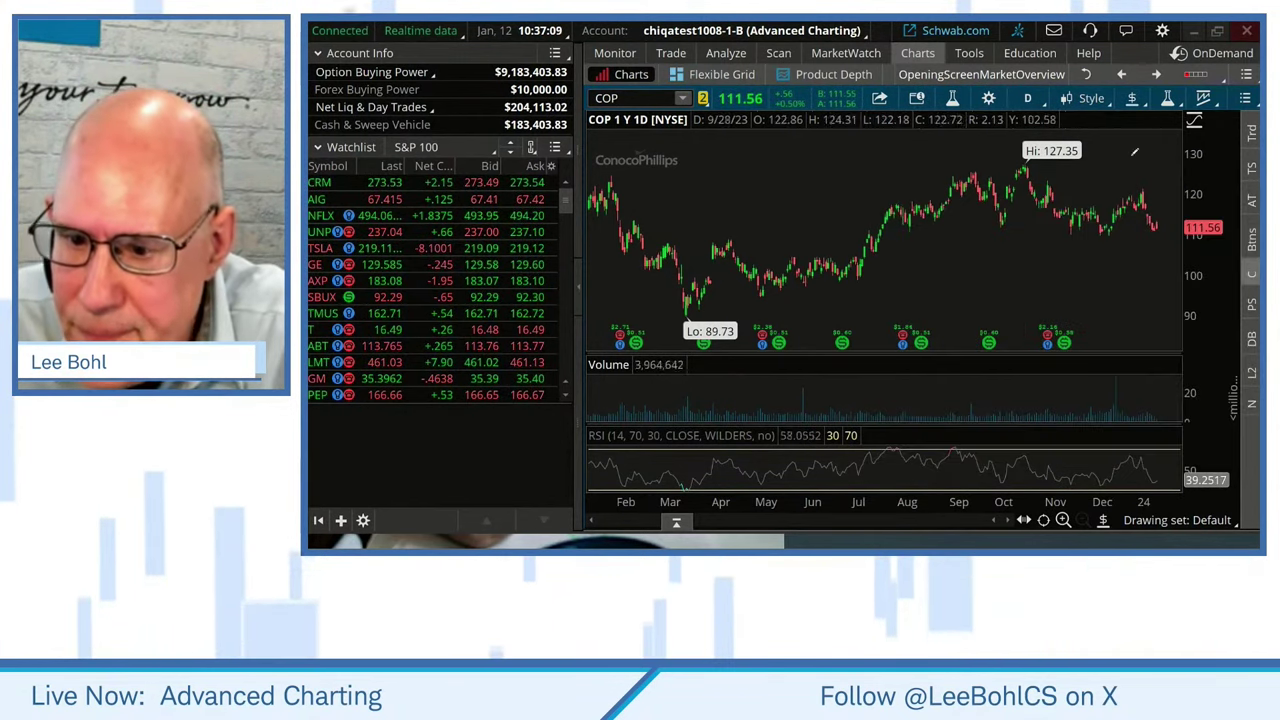
Find the BollingerBands study, add it to the COP price chart with its default settings and apply the change
left_click(1167, 97)
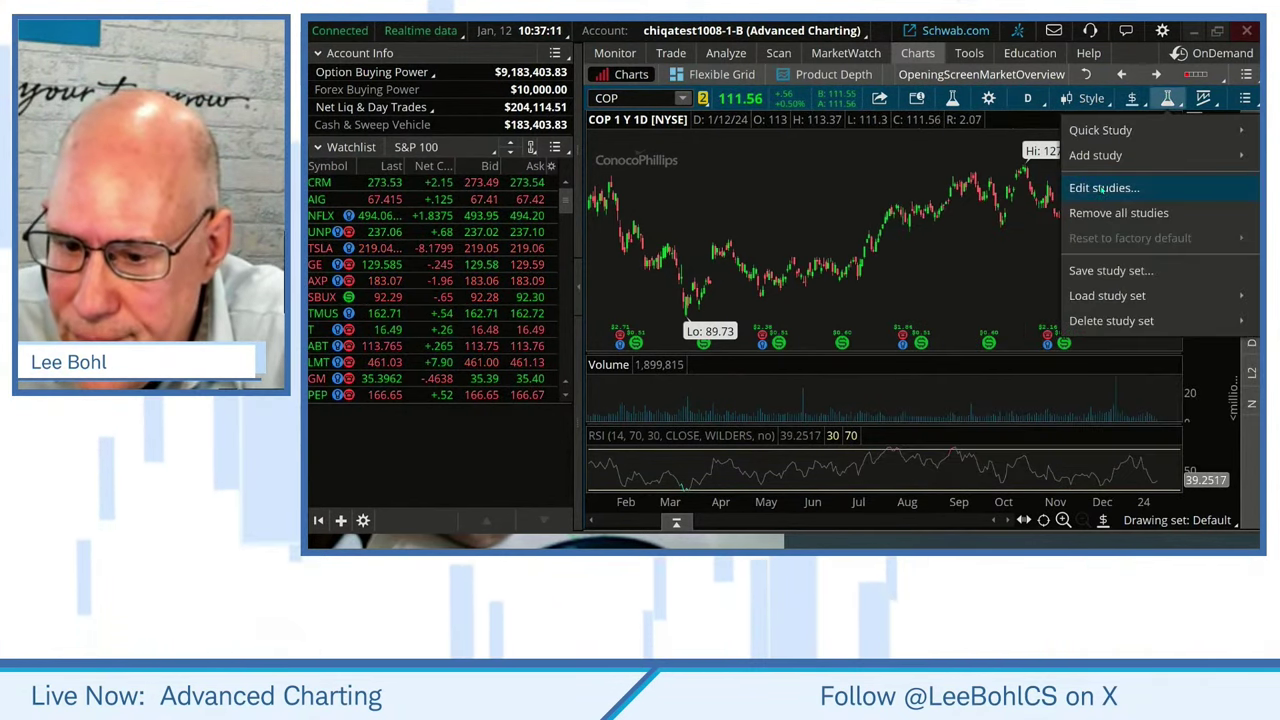
left_click(1095, 184)
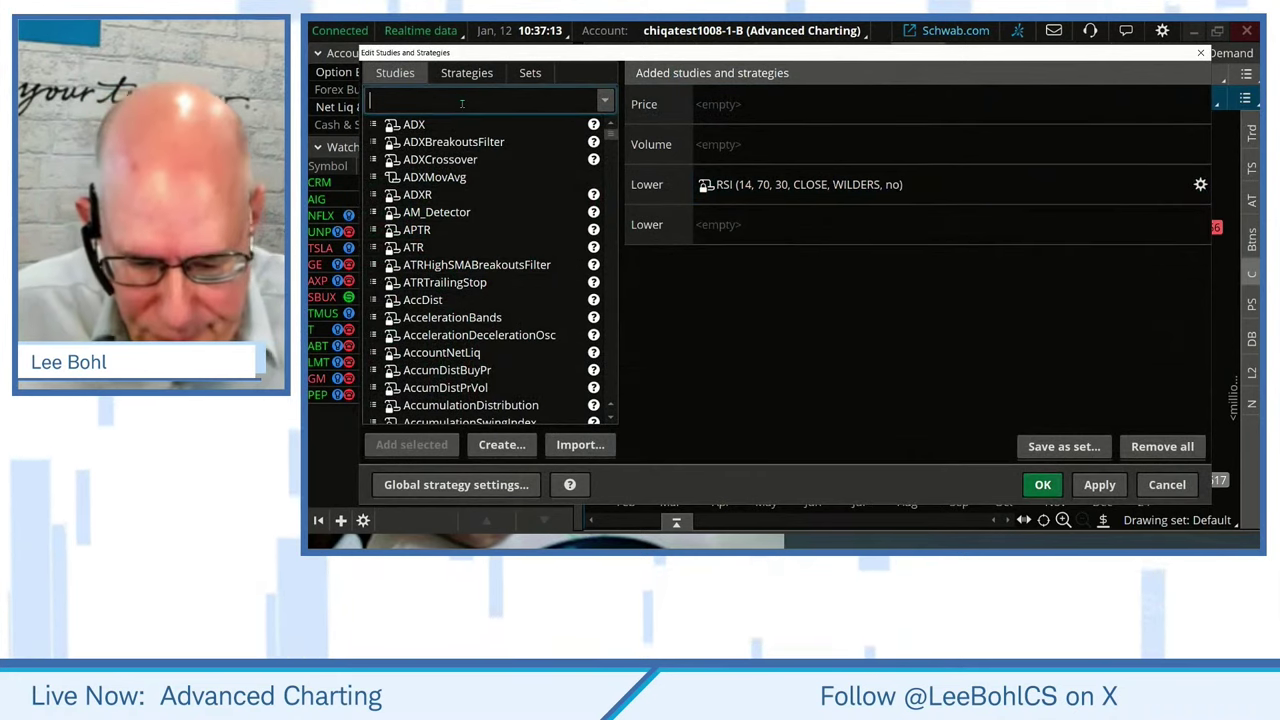
left_click(462, 103)
type("bolli")
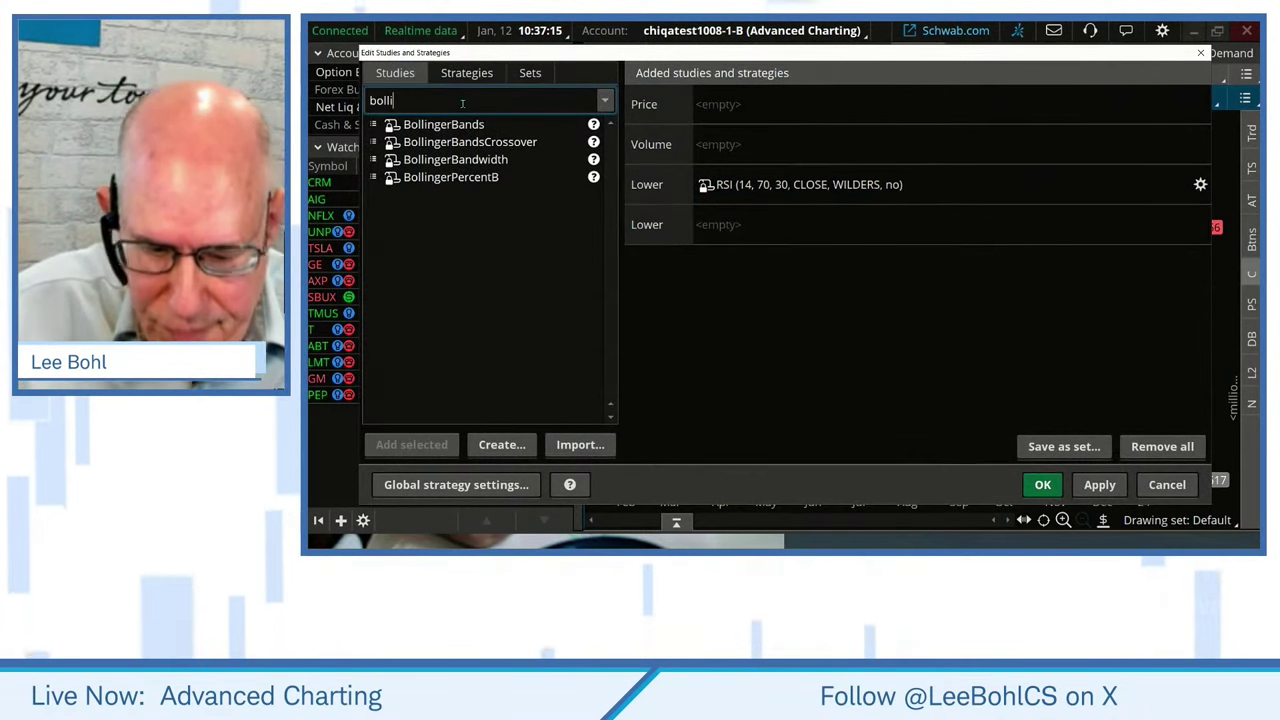
type("nger")
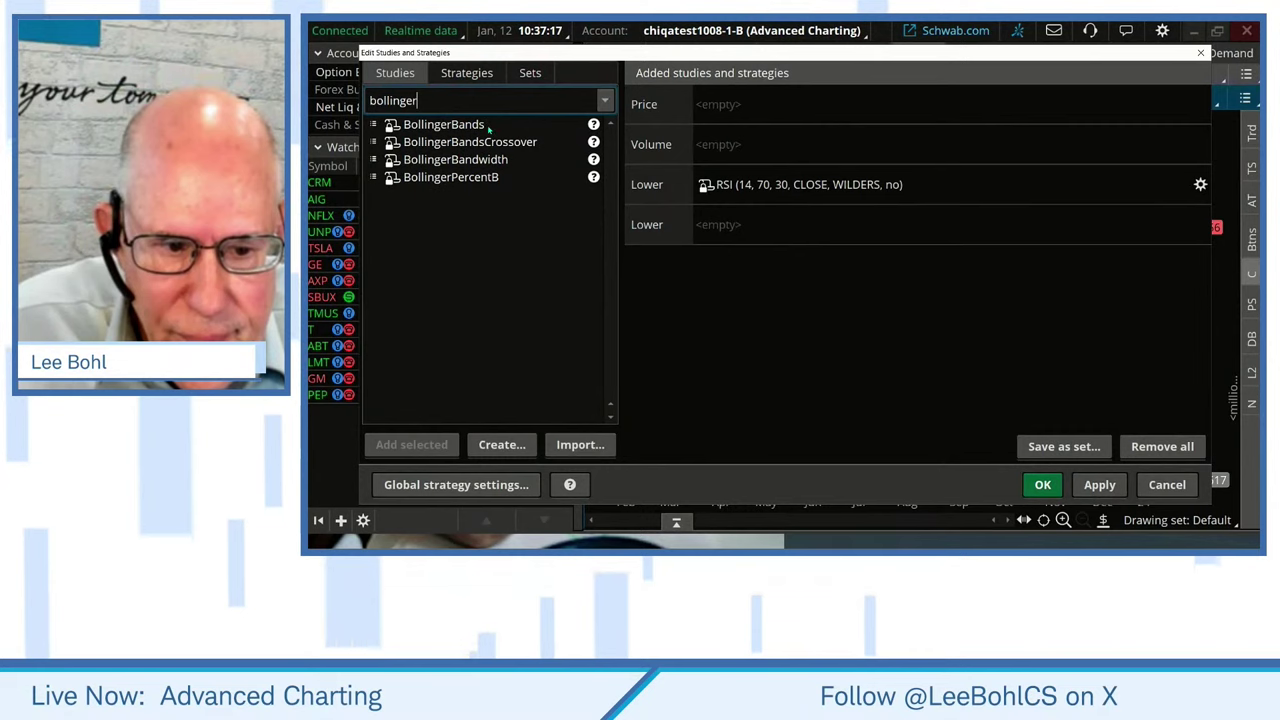
left_click(489, 125)
left_click(411, 444)
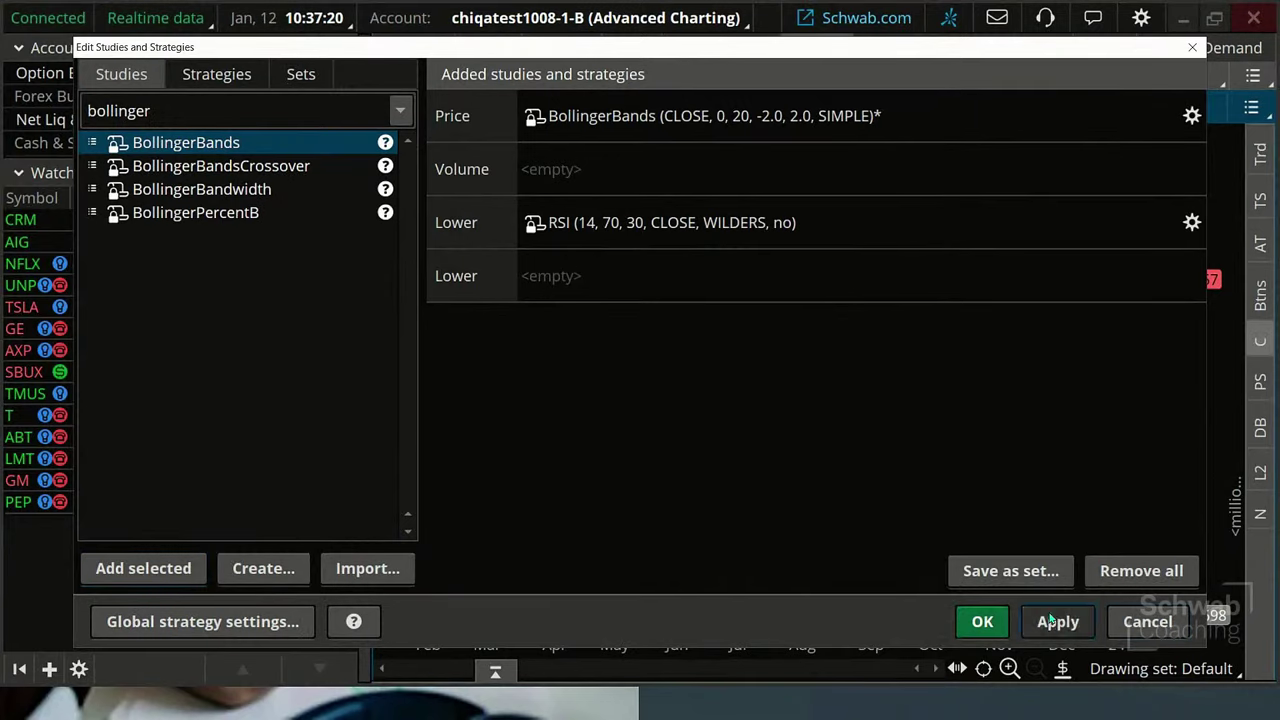
left_click(1099, 484)
left_click(1042, 484)
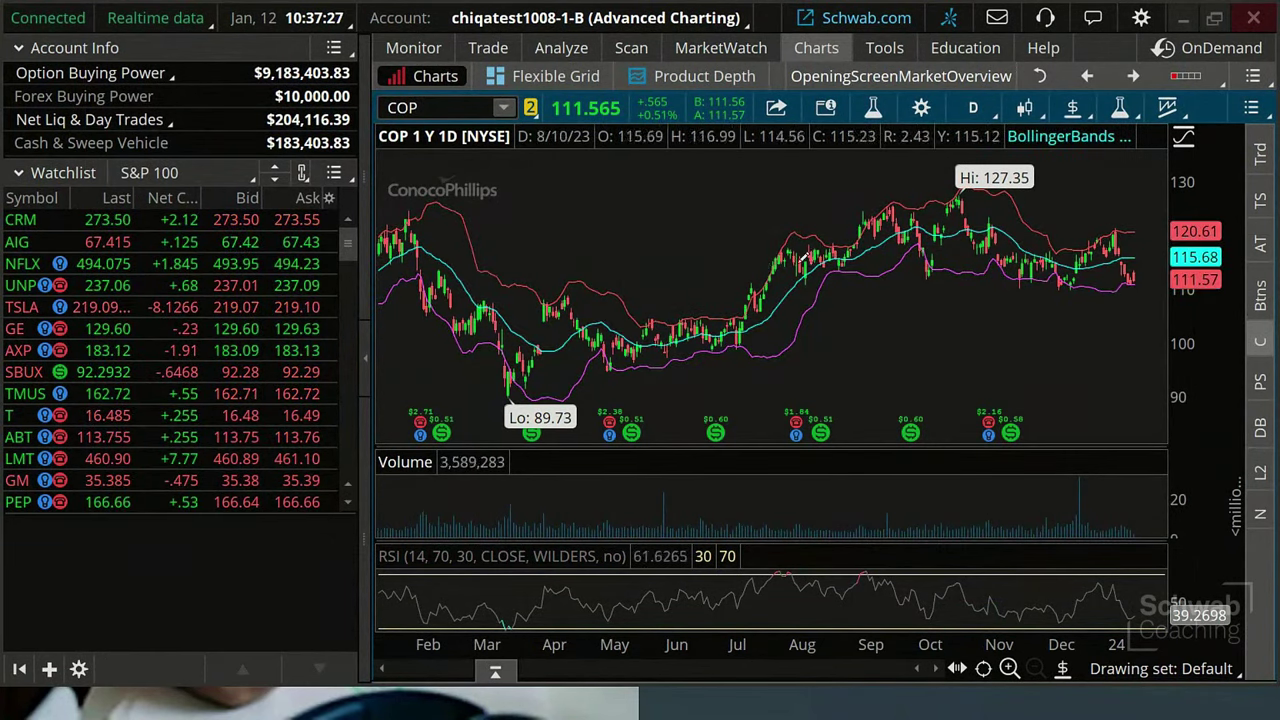
Examine COP's price against the Bollinger Bands from about late July through January
left_click_drag(762, 290, 846, 290)
left_click_drag(955, 295, 1170, 332)
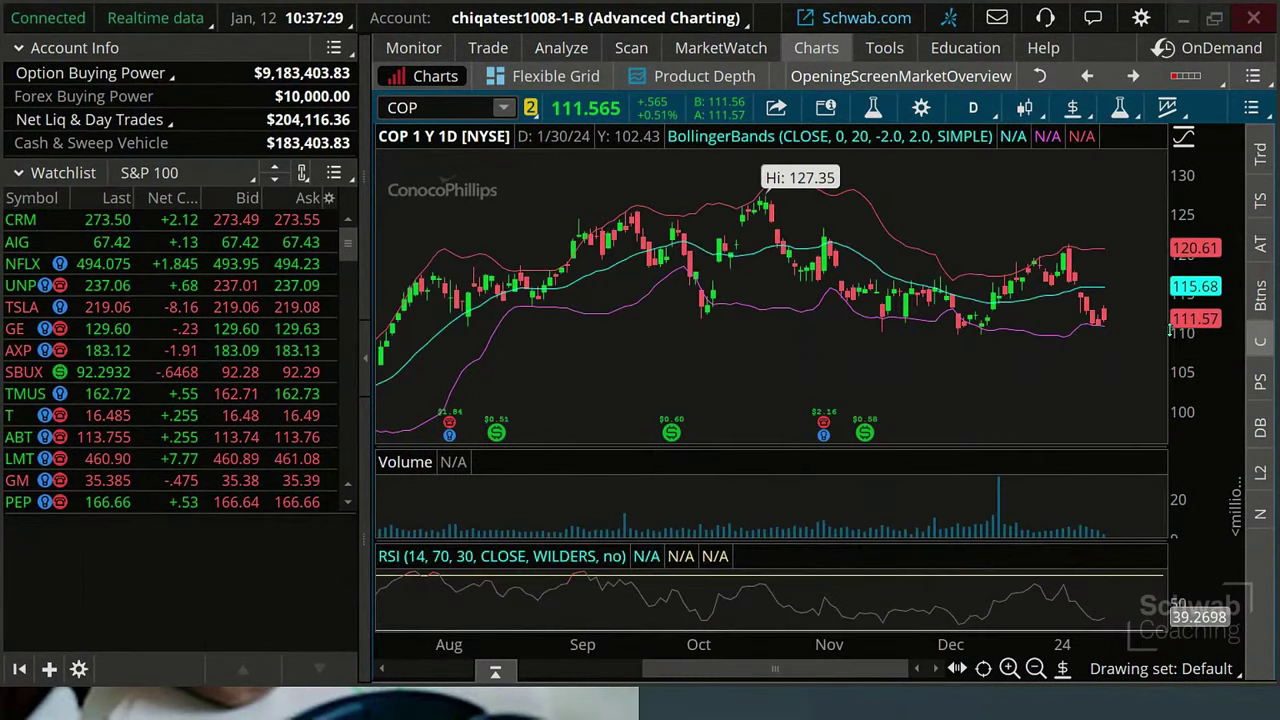